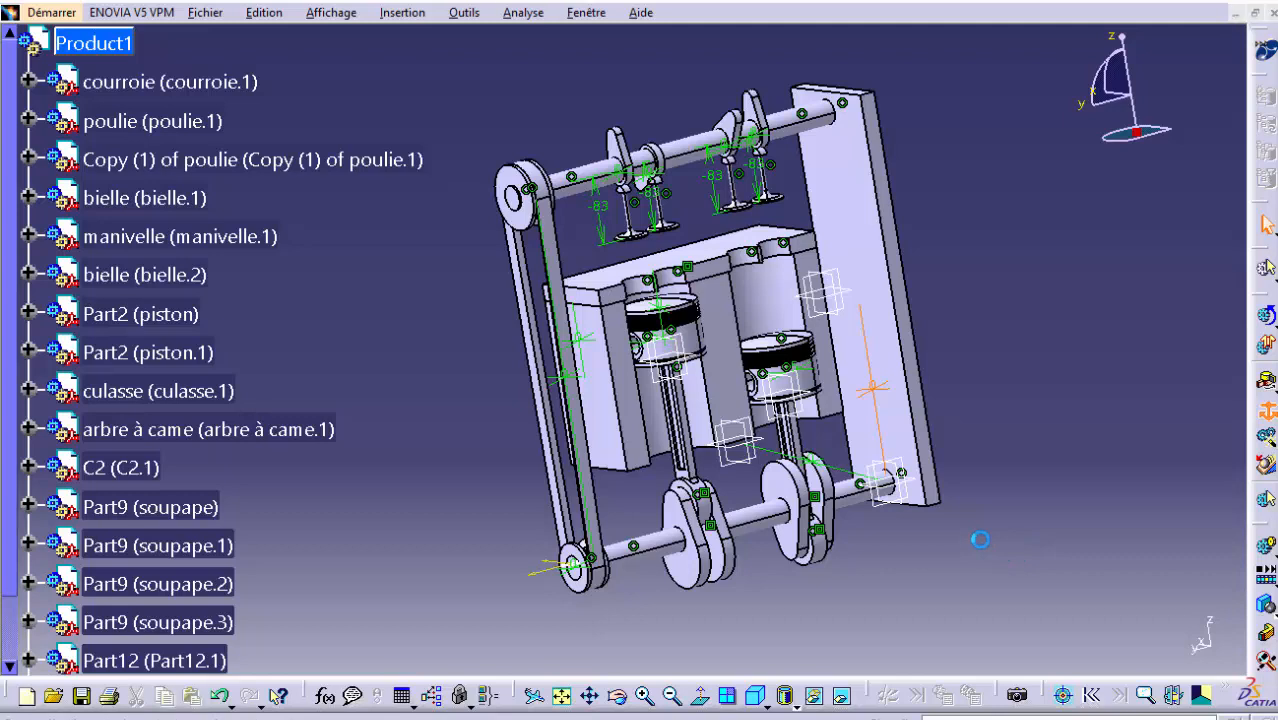
Create a new mechanism named engine and set culasse.1 as its fixed part
click(1130, 607)
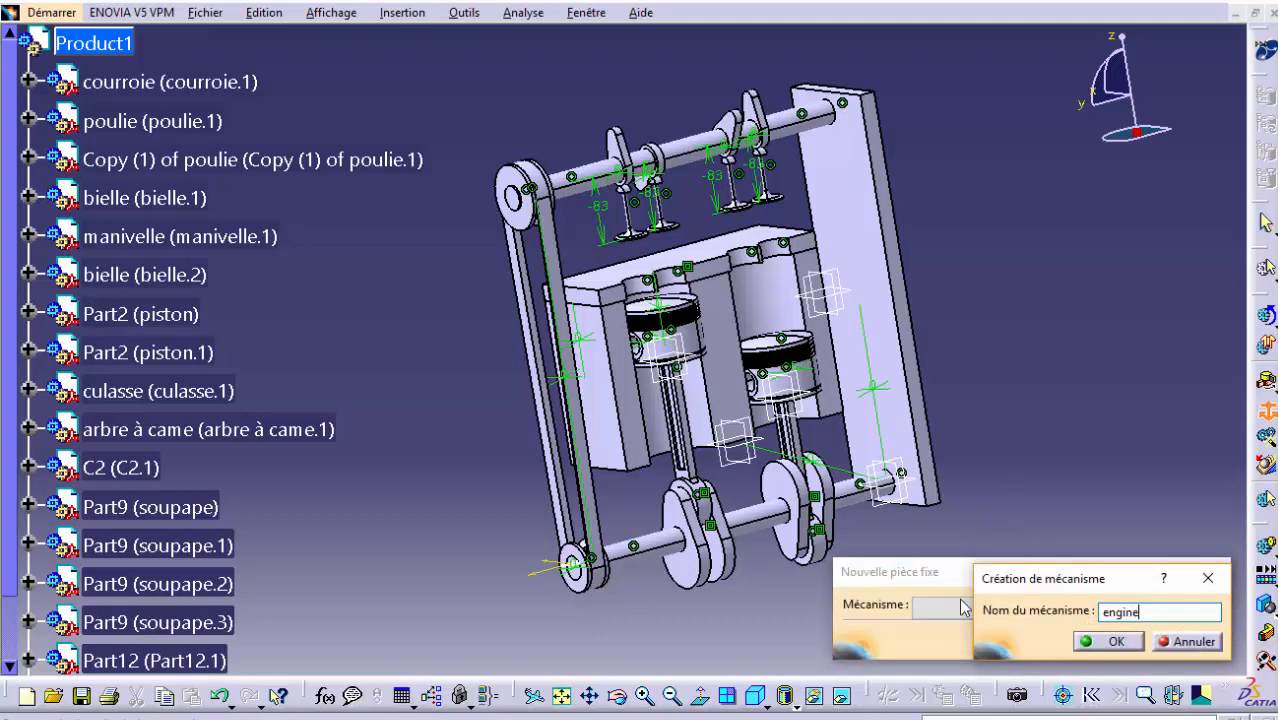
click(1095, 640)
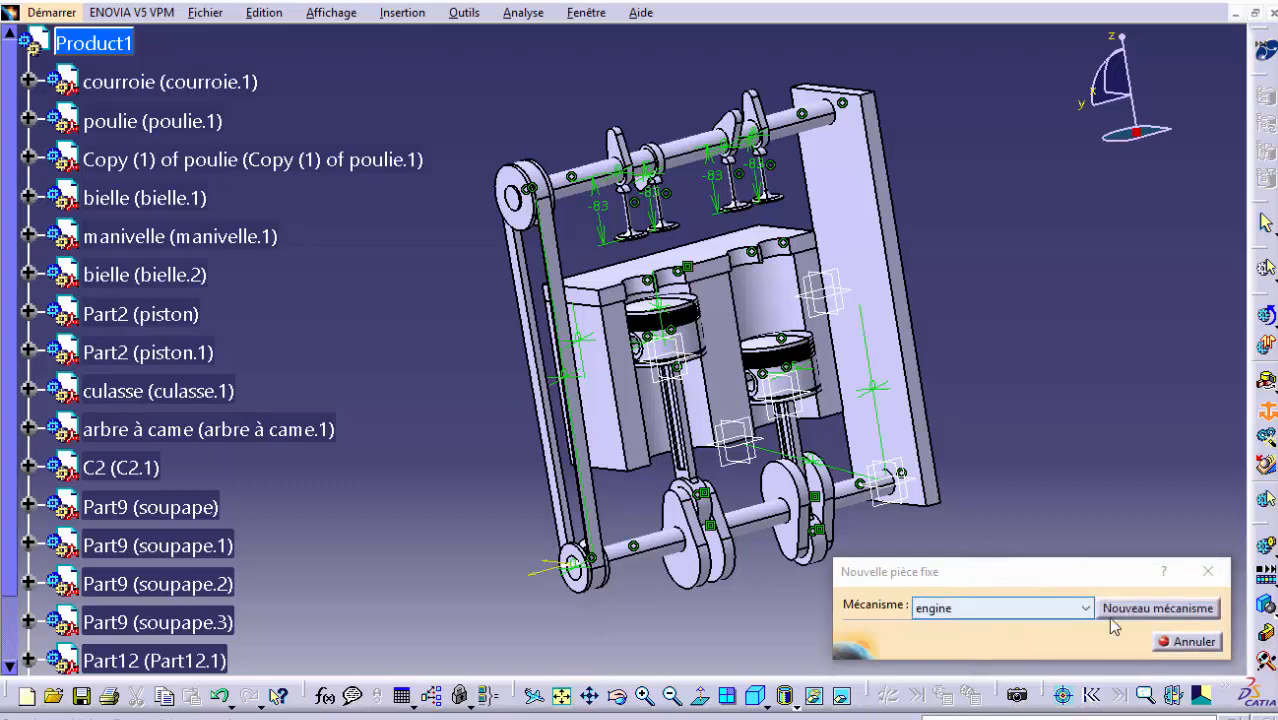
click(831, 277)
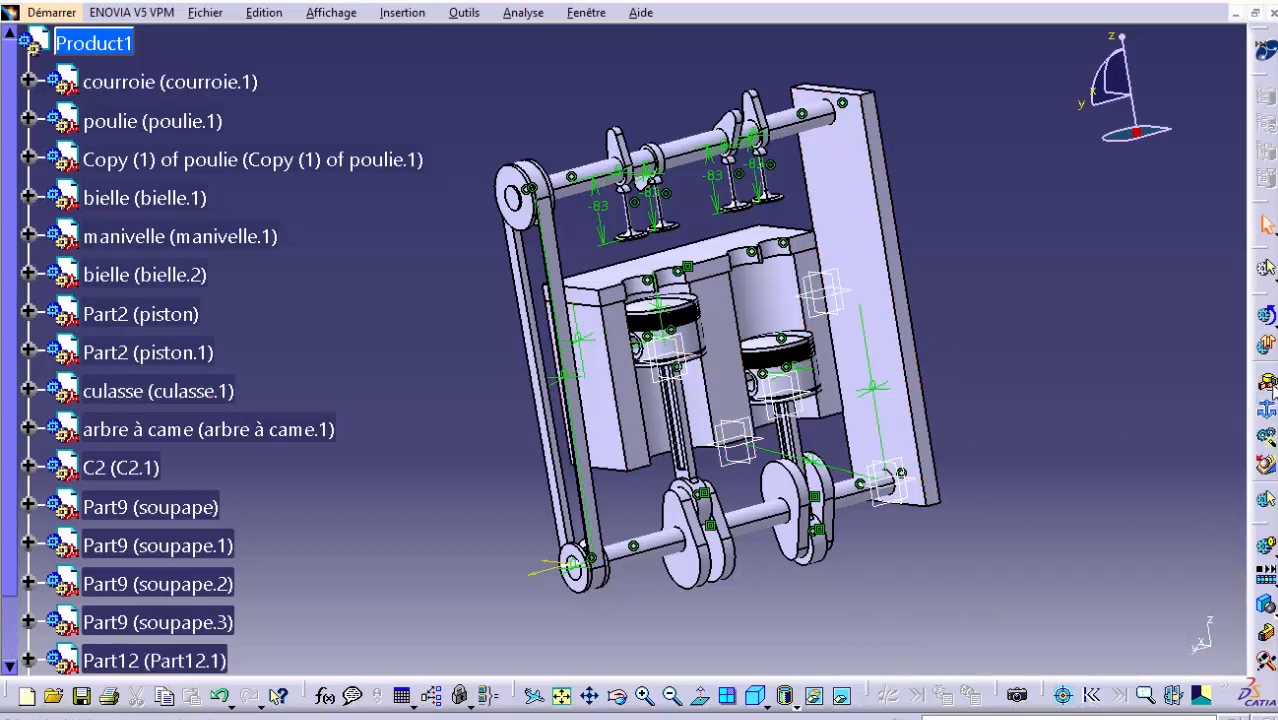
Create a rigid joint in the engine mechanism between the support plate Part12.1 and the cylinder block culasse.1
drag(1270, 388, 1003, 423)
click(987, 404)
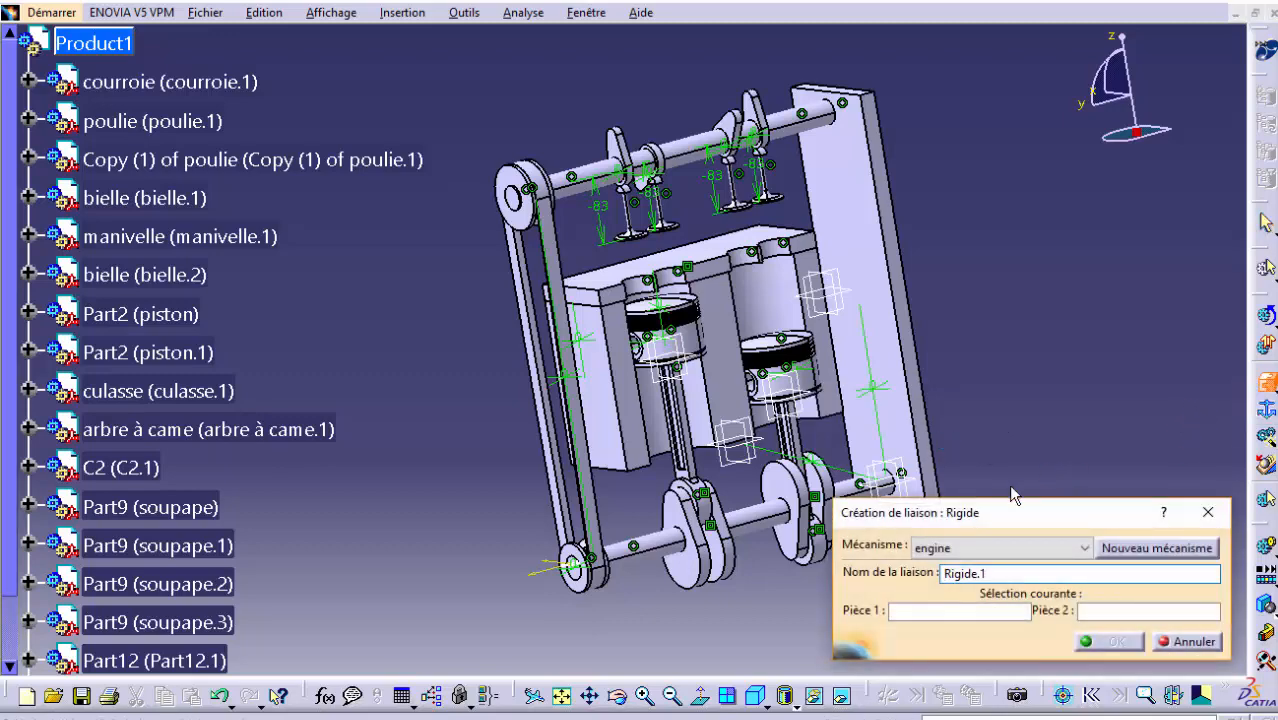
click(875, 220)
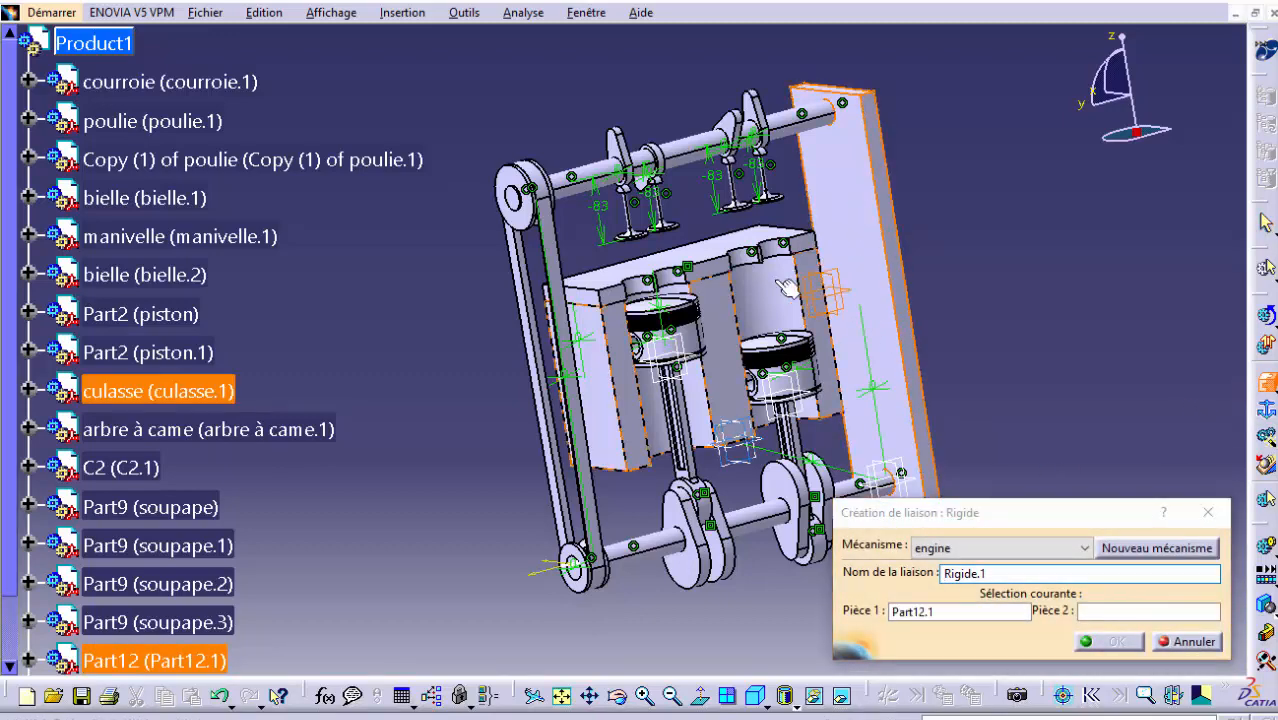
click(815, 290)
click(1108, 642)
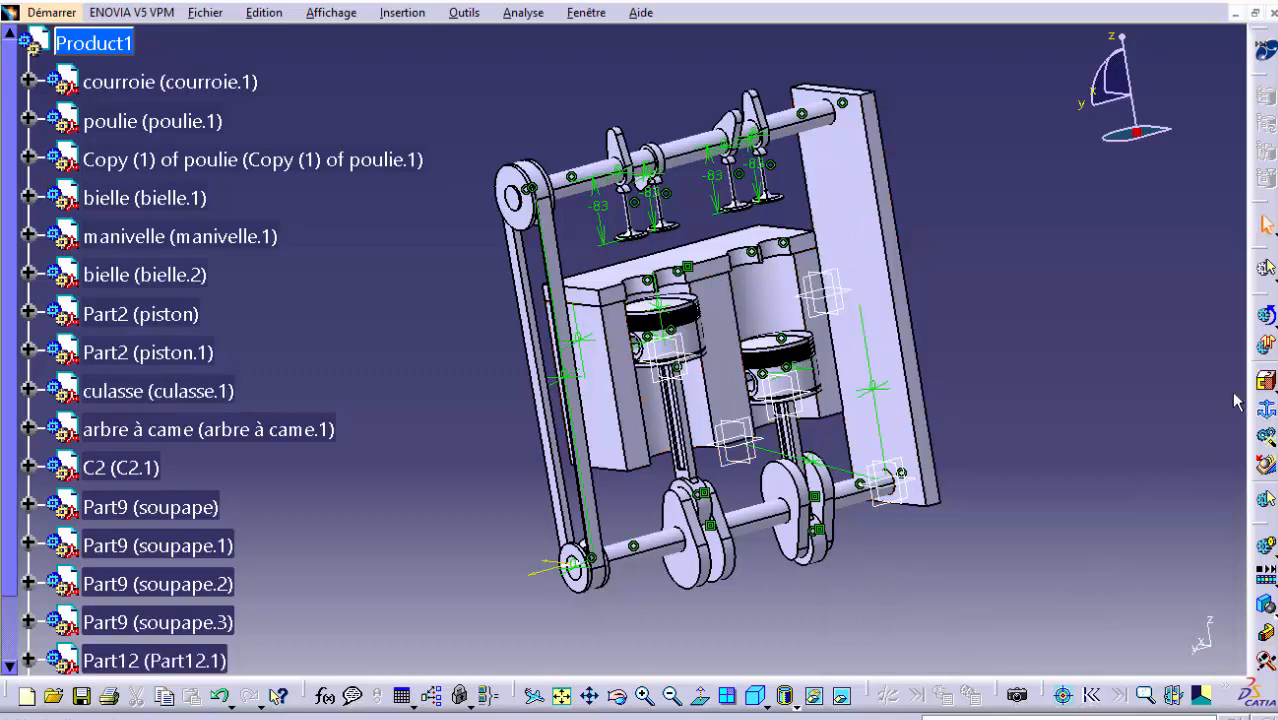
Create a rigid joint between the crankshaft manivelle.1 and the lower pulley, Copy (1) of poulie.1
click(1263, 379)
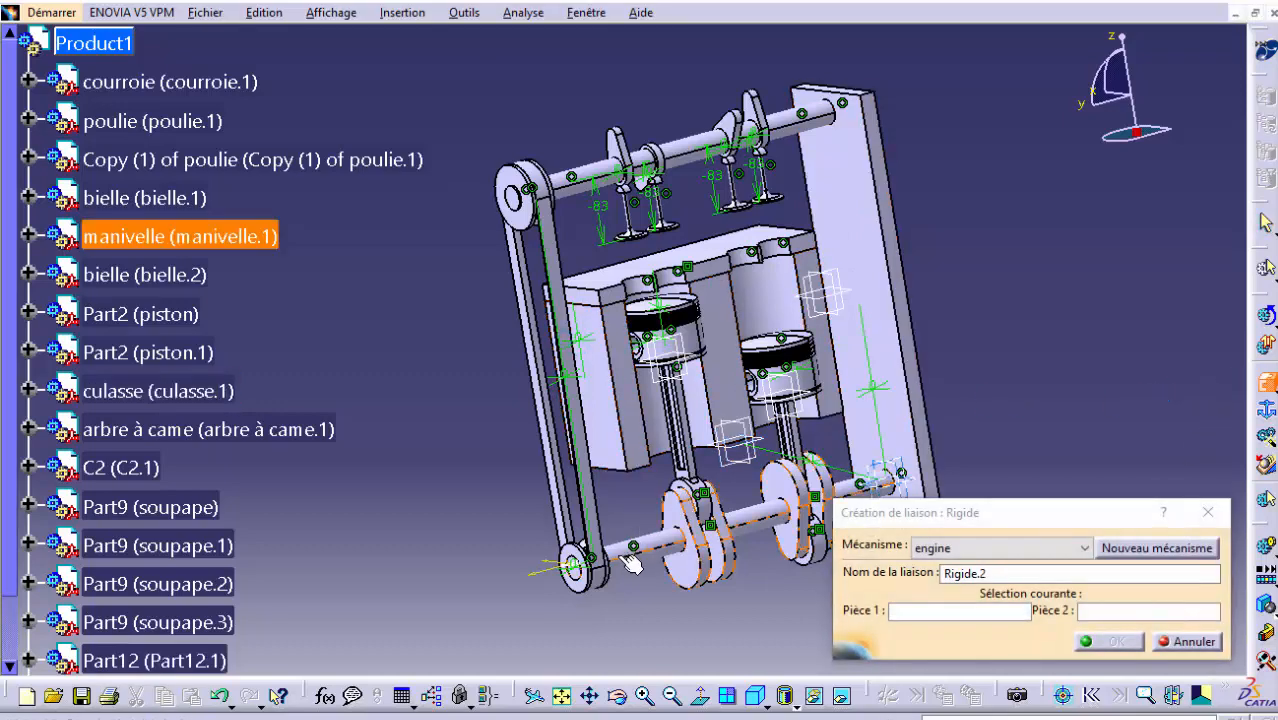
click(670, 543)
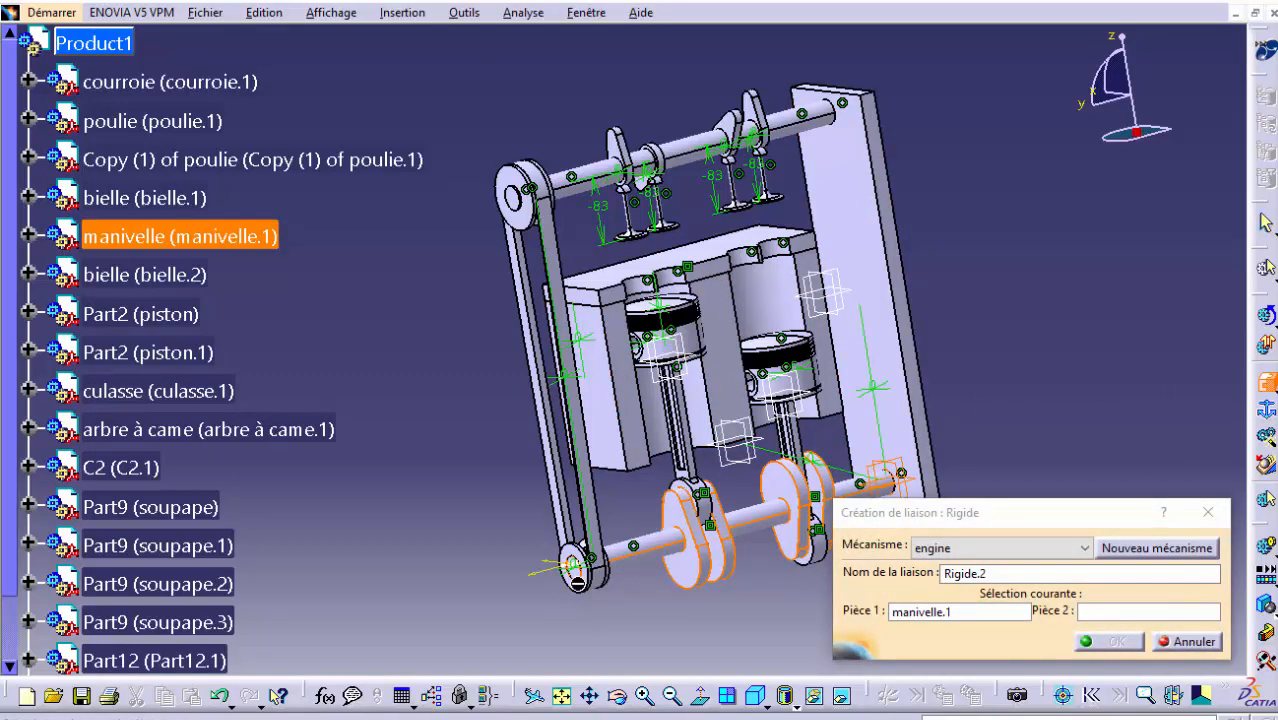
click(643, 700)
middle_drag(459, 525, 482, 445)
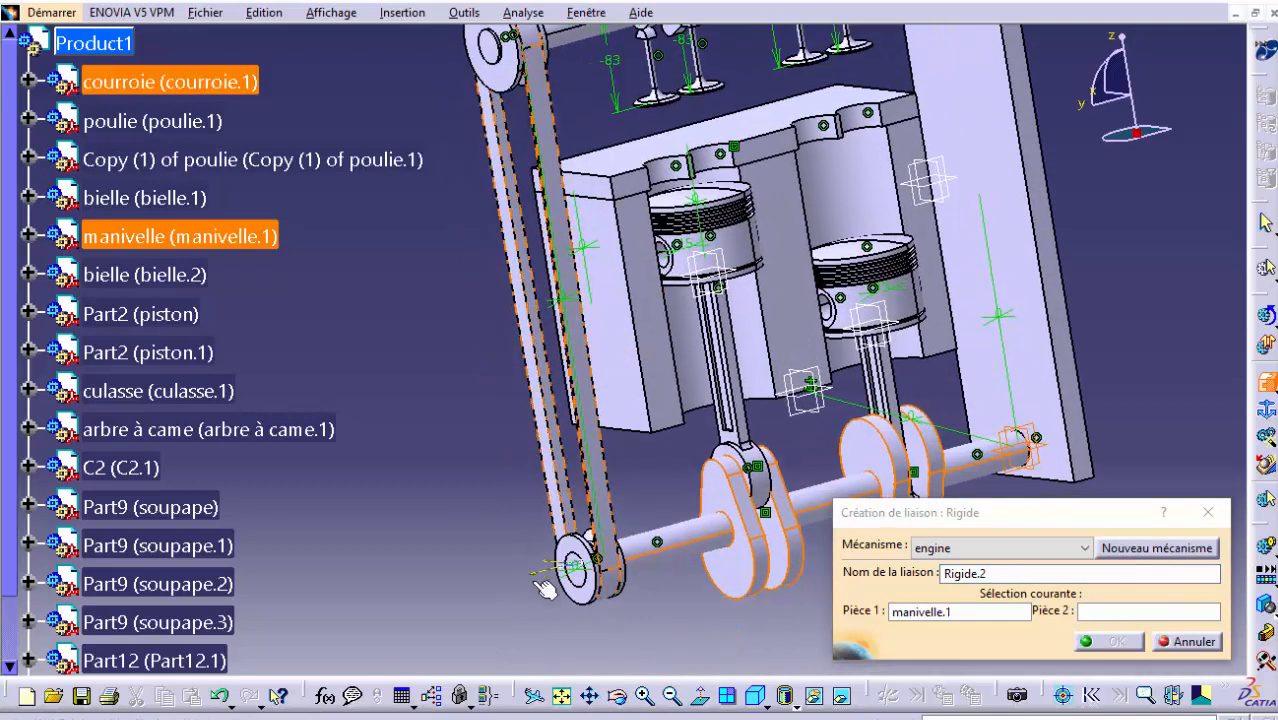
click(587, 601)
click(1112, 641)
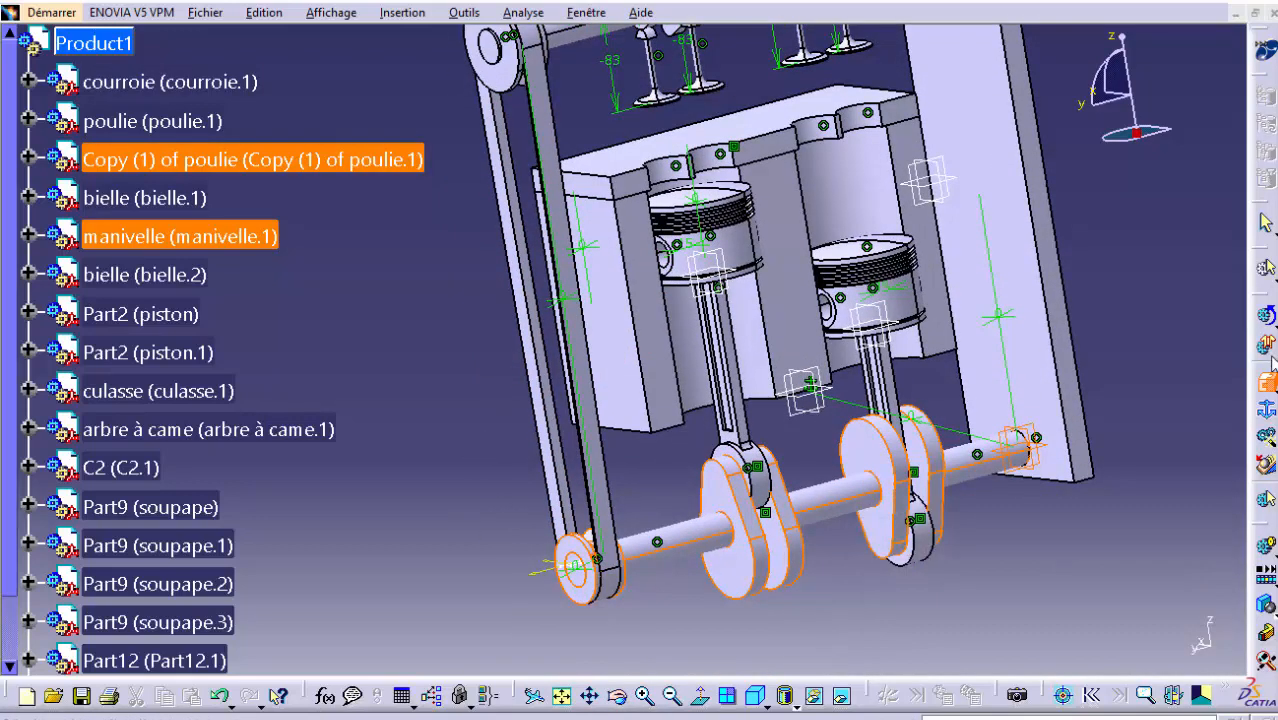
Create a rigid joint between the camshaft arbre à came.1 and the upper pulley poulie.1
middle_drag(628, 186, 632, 360)
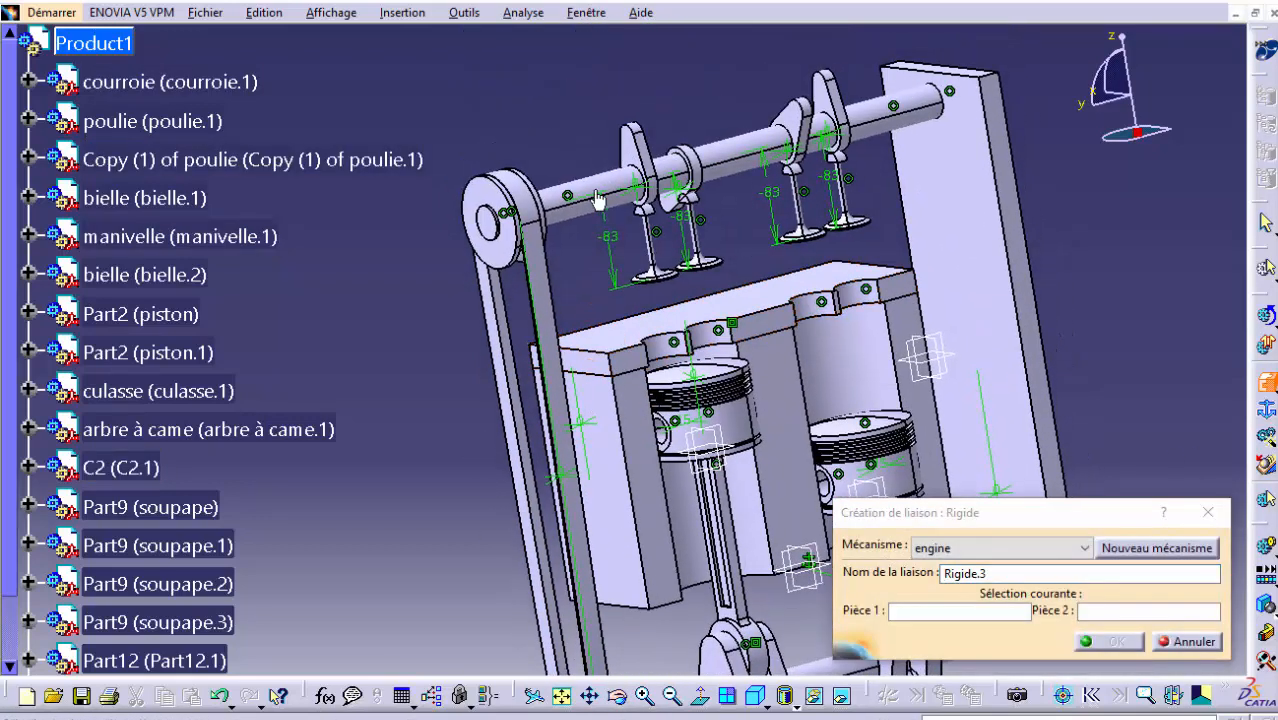
click(602, 203)
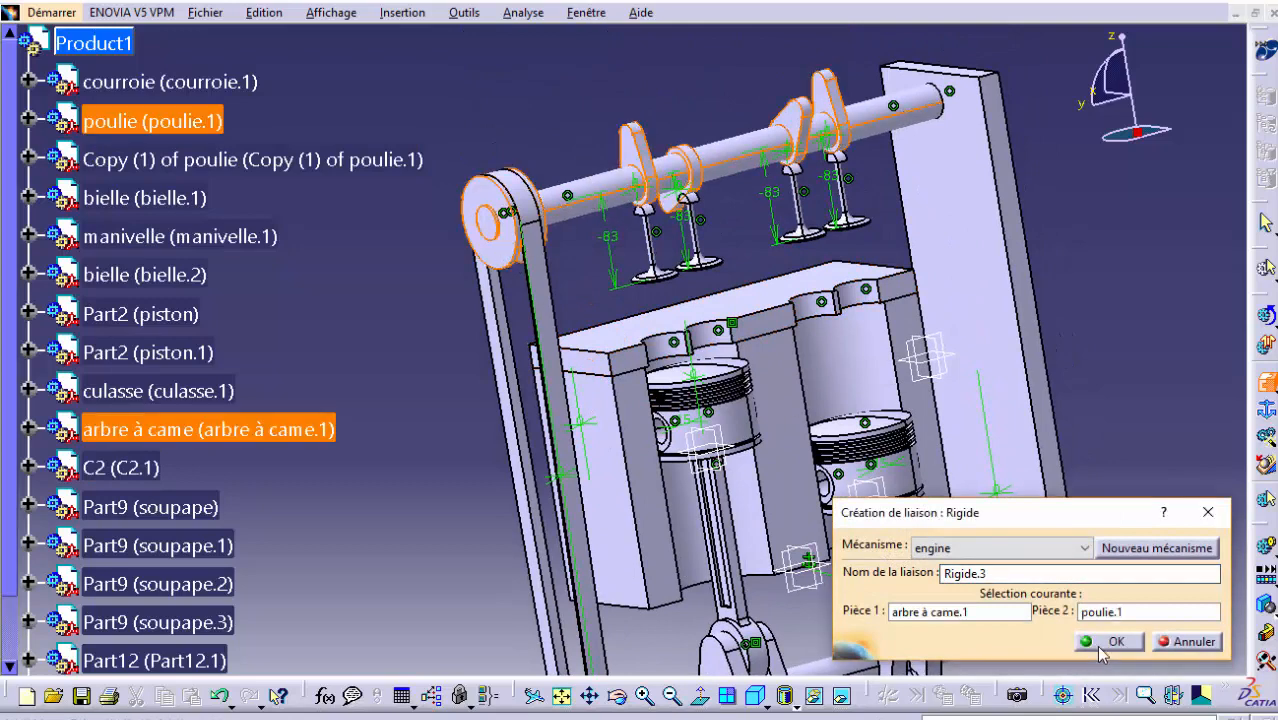
click(1110, 641)
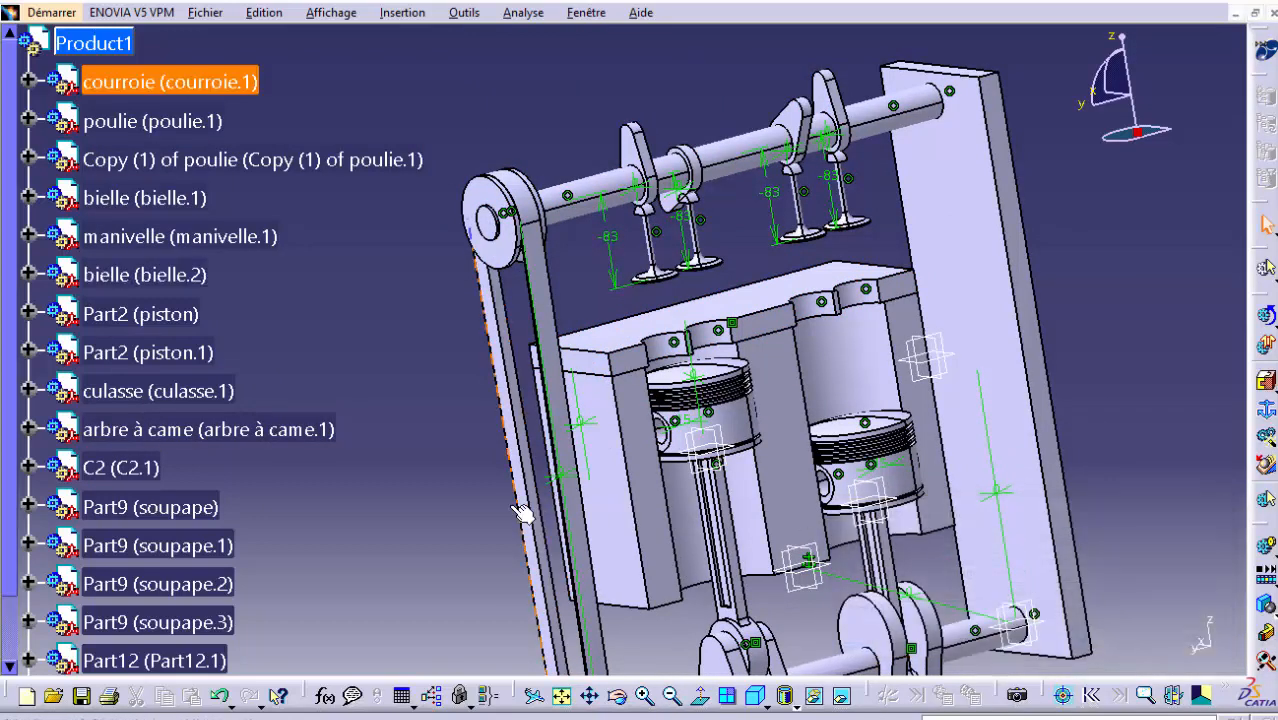
Start a revolute joint pairing the camshaft axis with the upper hole axis of Part12.1, hiding the camshaft only while picking the hole
middle_drag(491, 512, 521, 467)
click(1270, 385)
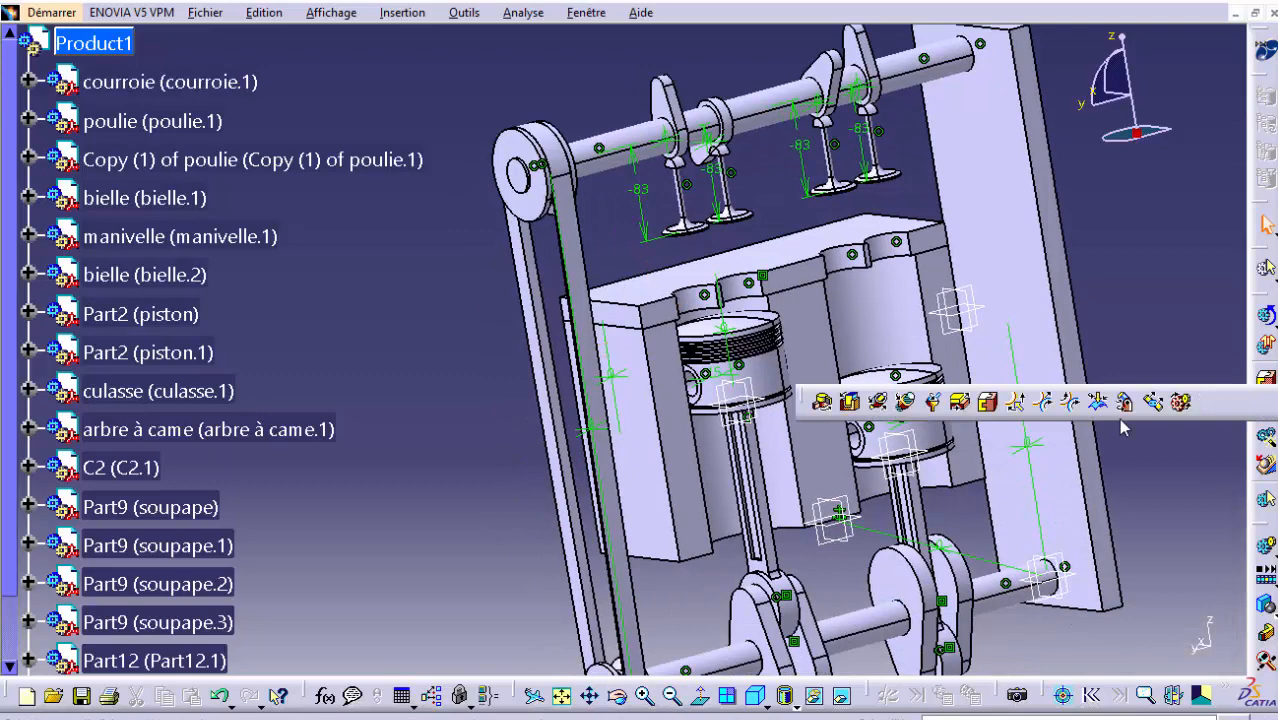
click(824, 402)
click(640, 143)
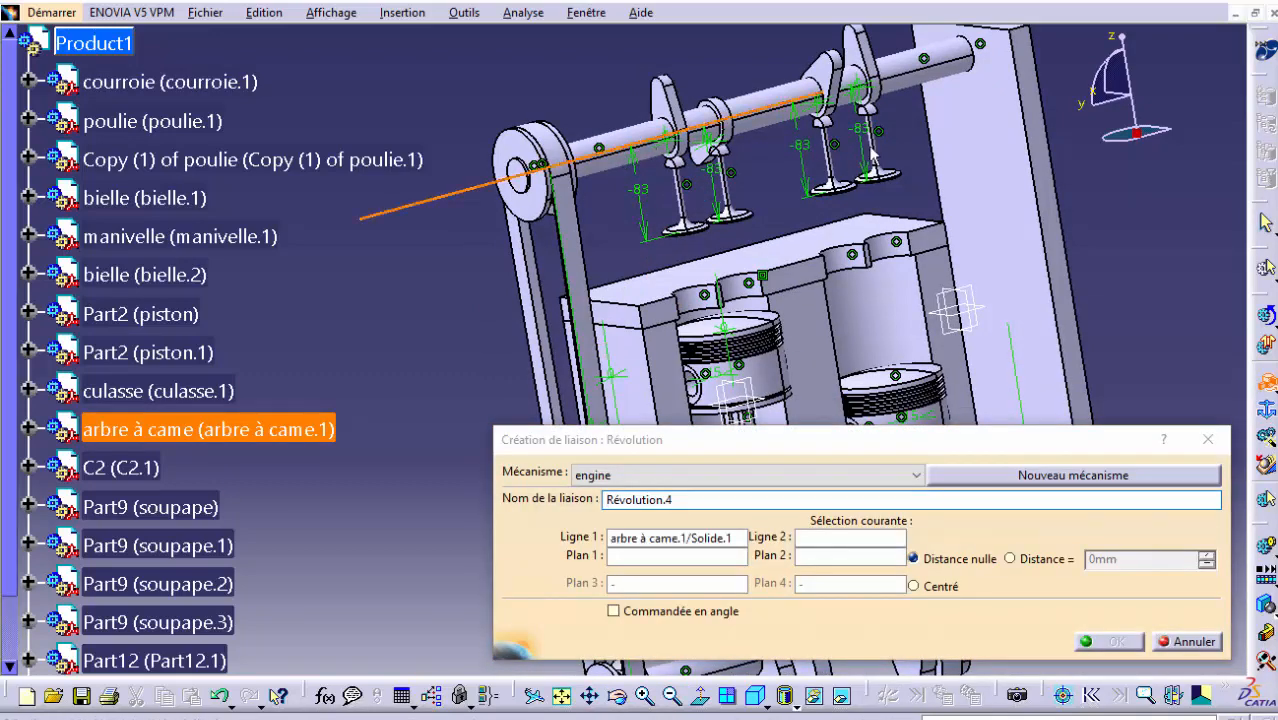
middle_drag(892, 179, 772, 259)
right_click(305, 428)
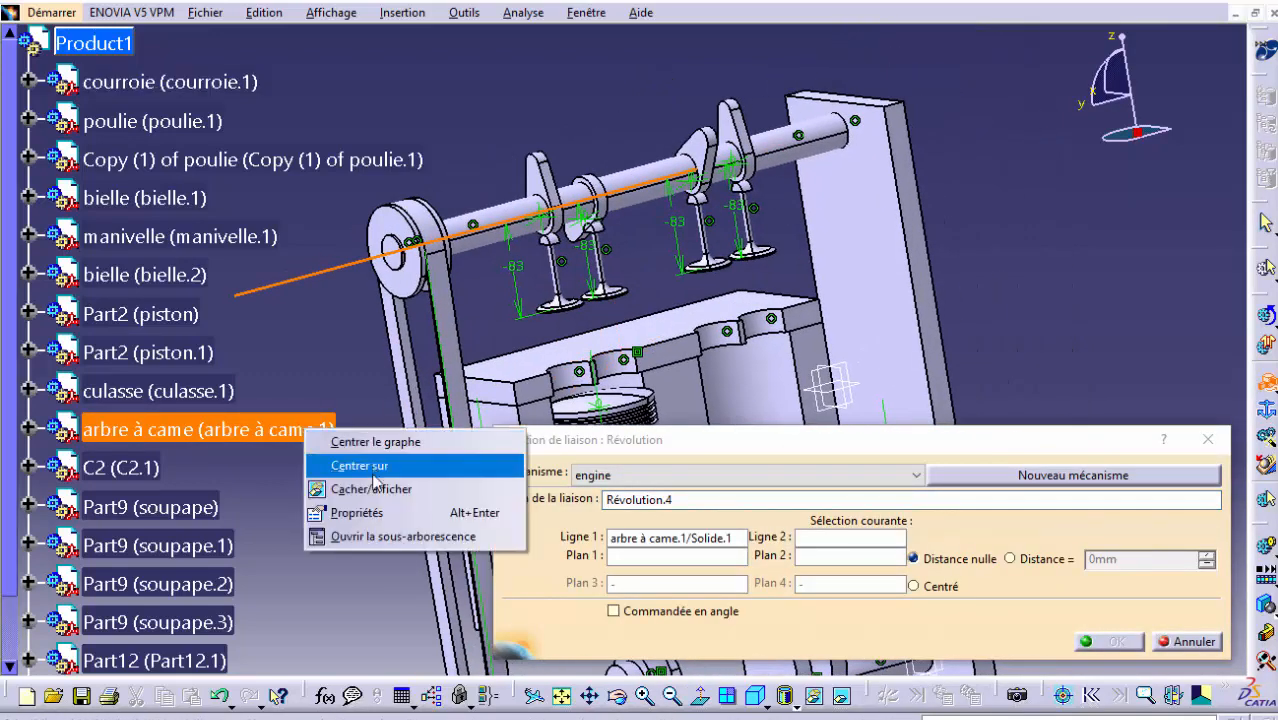
click(365, 489)
click(845, 130)
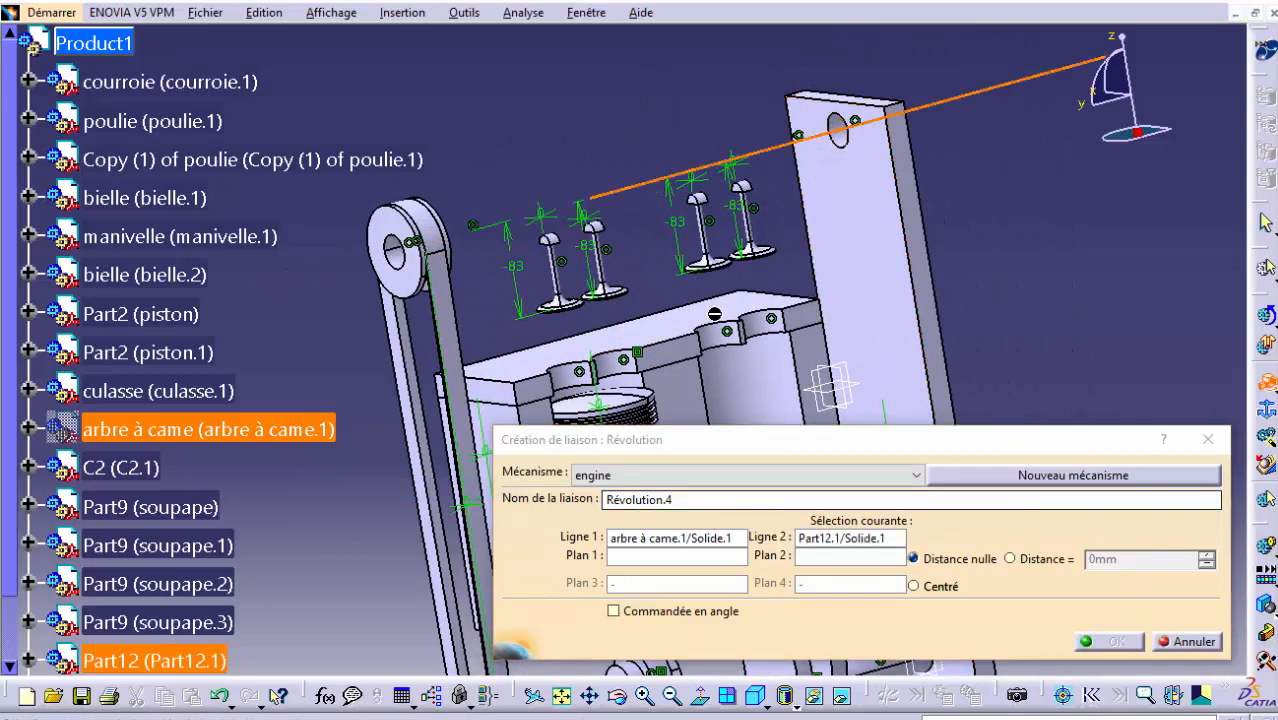
right_click(270, 418)
click(355, 490)
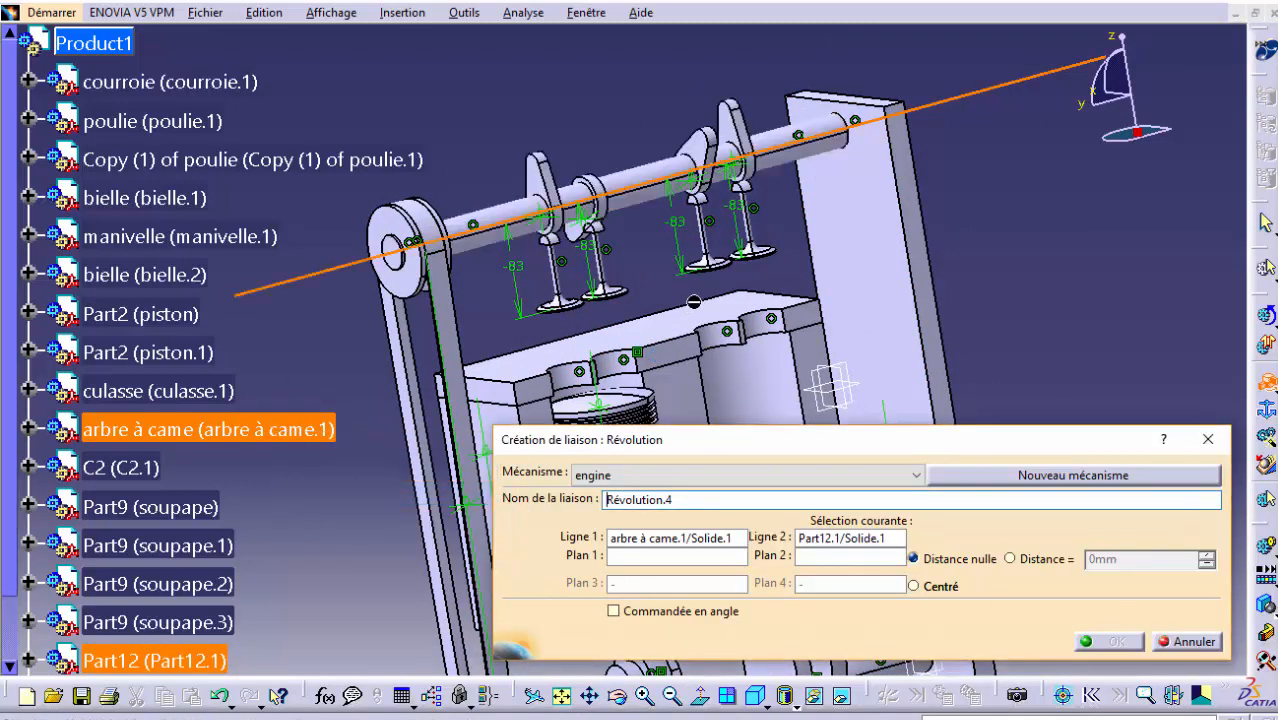
Pair the camshaft's end face with the outer face of Part12.1, choose the Distance option and create the revolute joint
click(614, 697)
drag(913, 298, 469, 373)
click(714, 207)
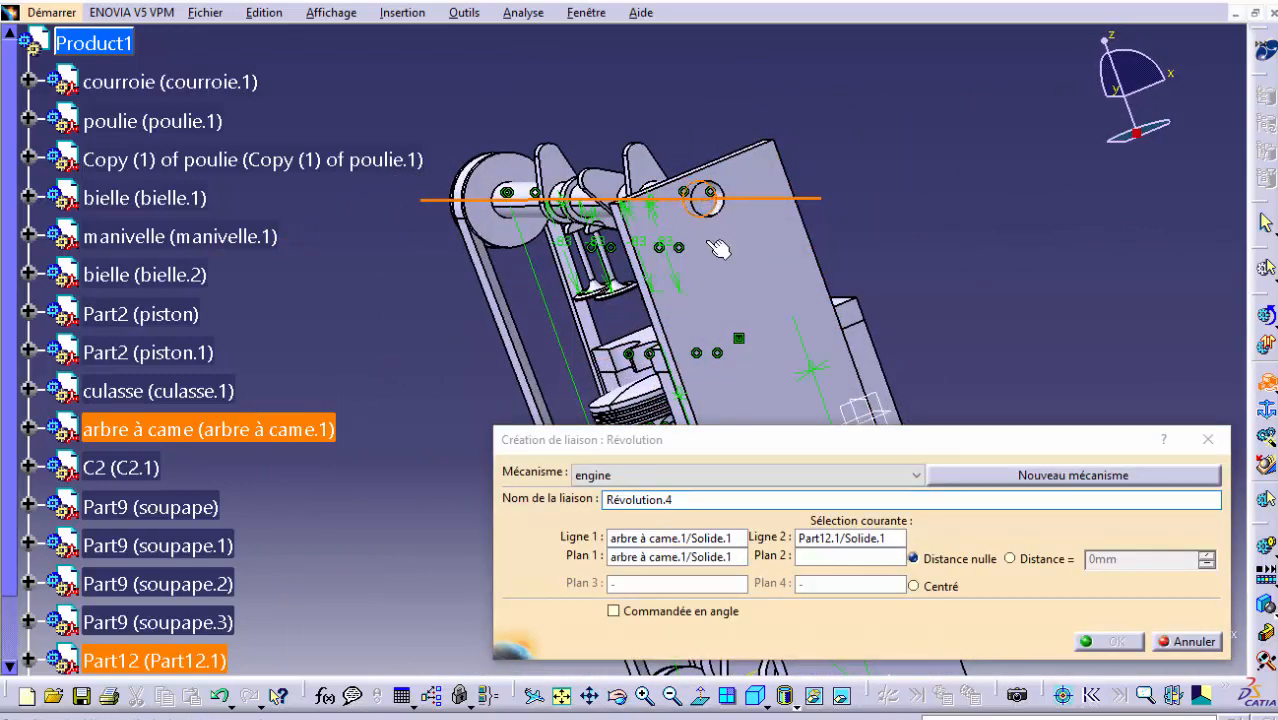
click(722, 275)
click(1049, 558)
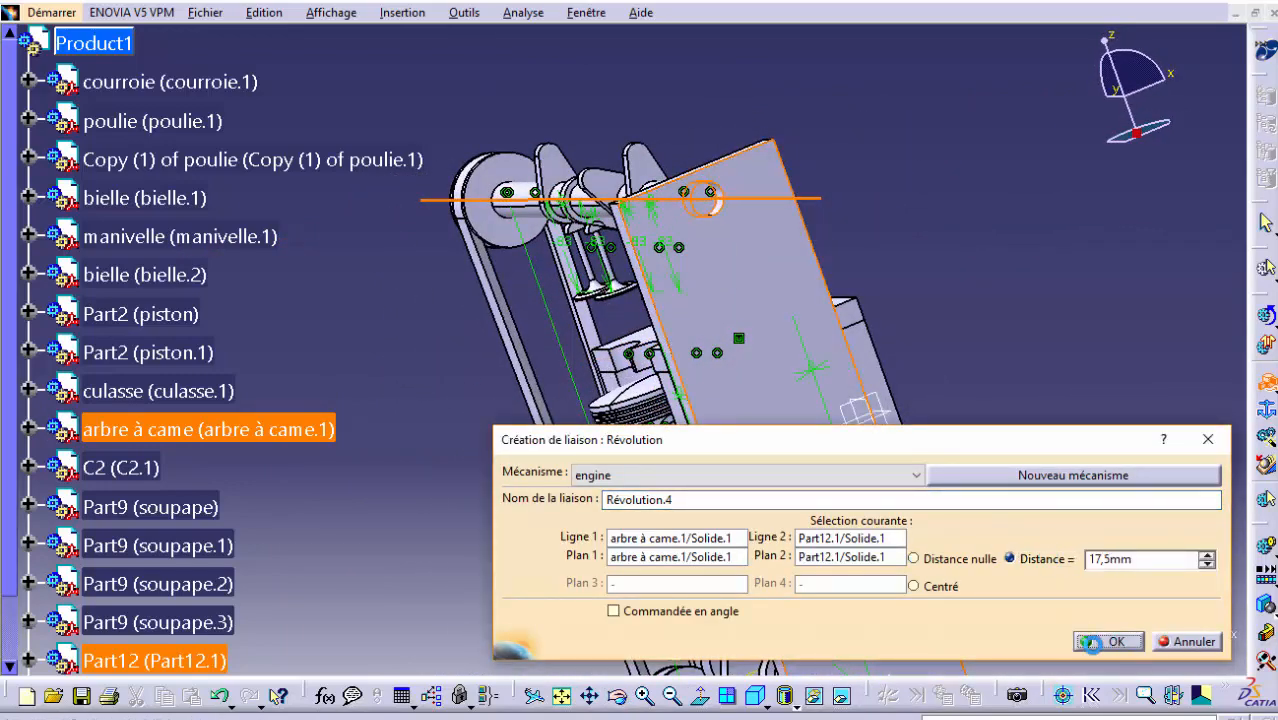
click(1093, 644)
Start a revolute joint pairing the crankshaft axis with the lower hole axis of Part12.1, hiding the crankshaft only while picking the hole
click(618, 697)
drag(440, 440, 640, 472)
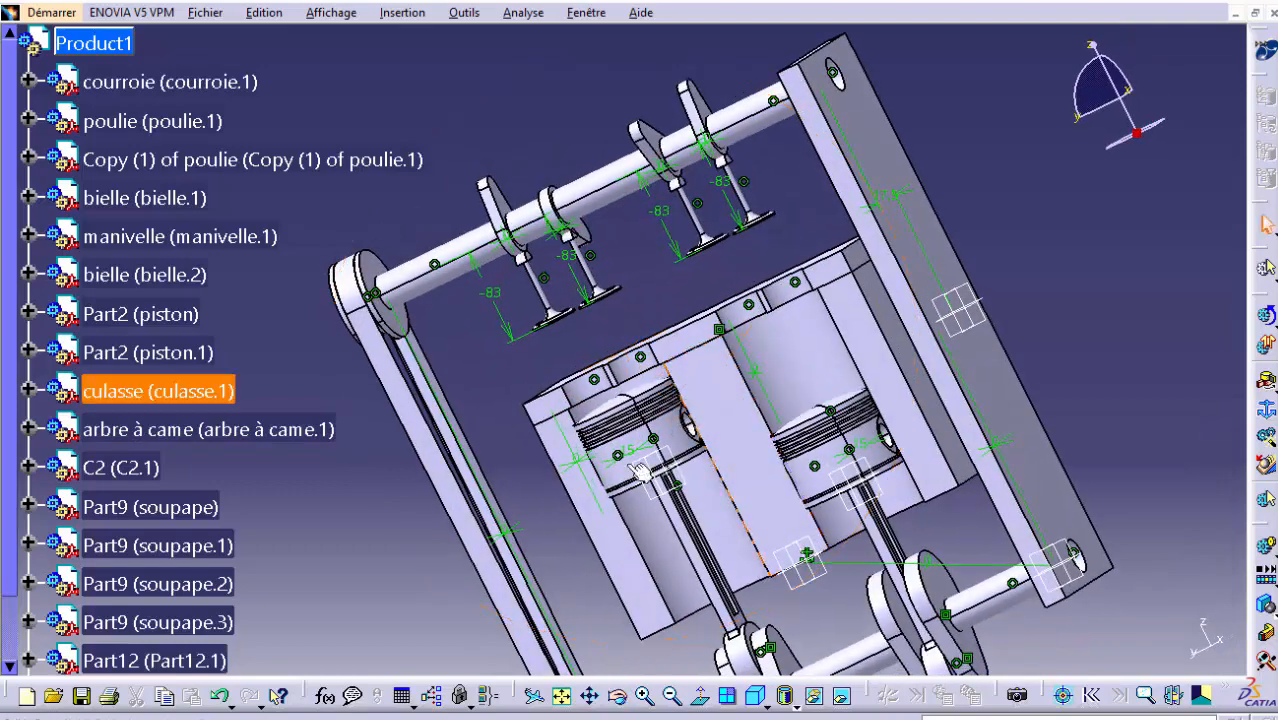
middle_drag(571, 610, 658, 337)
click(1264, 222)
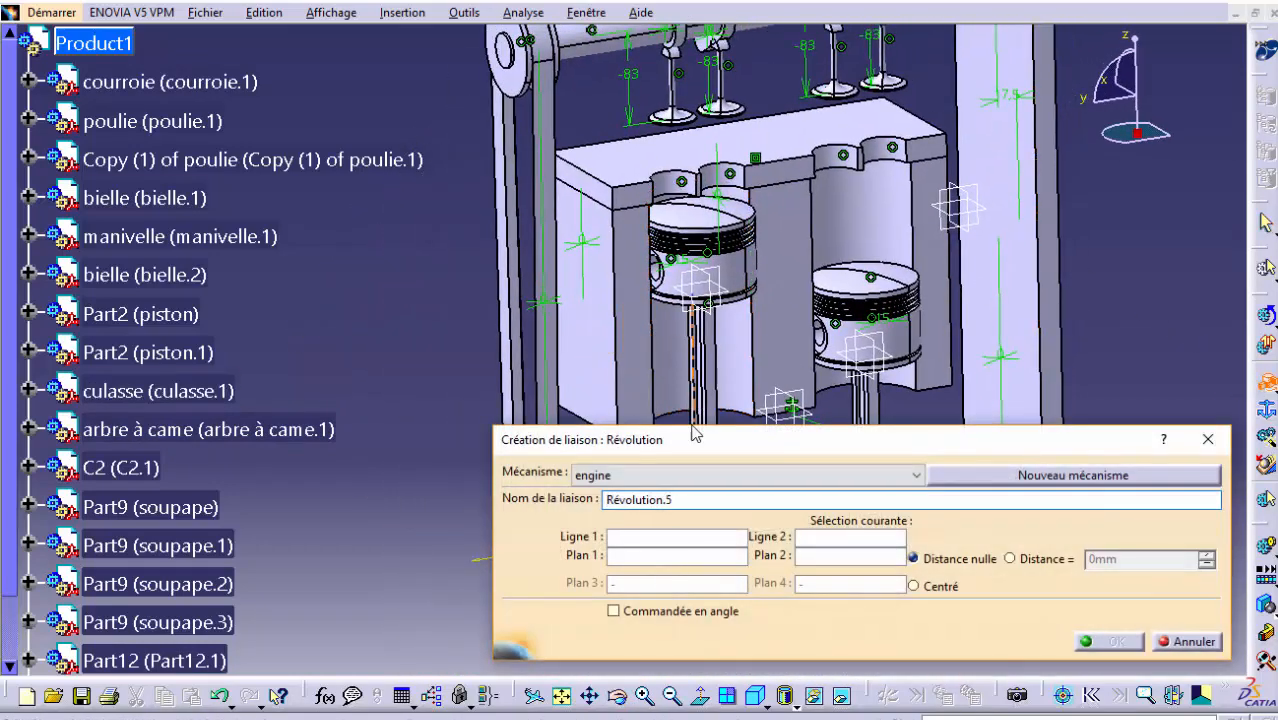
middle_drag(965, 495, 815, 345)
click(815, 345)
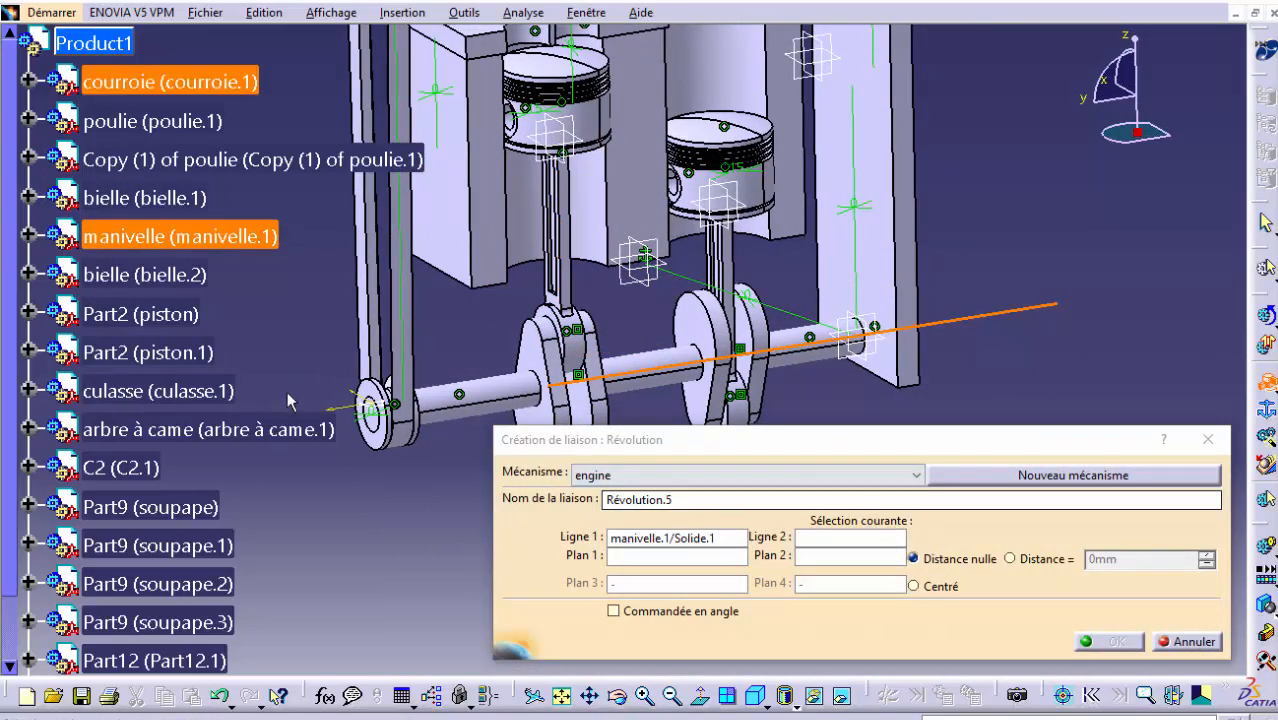
right_click(192, 240)
click(276, 306)
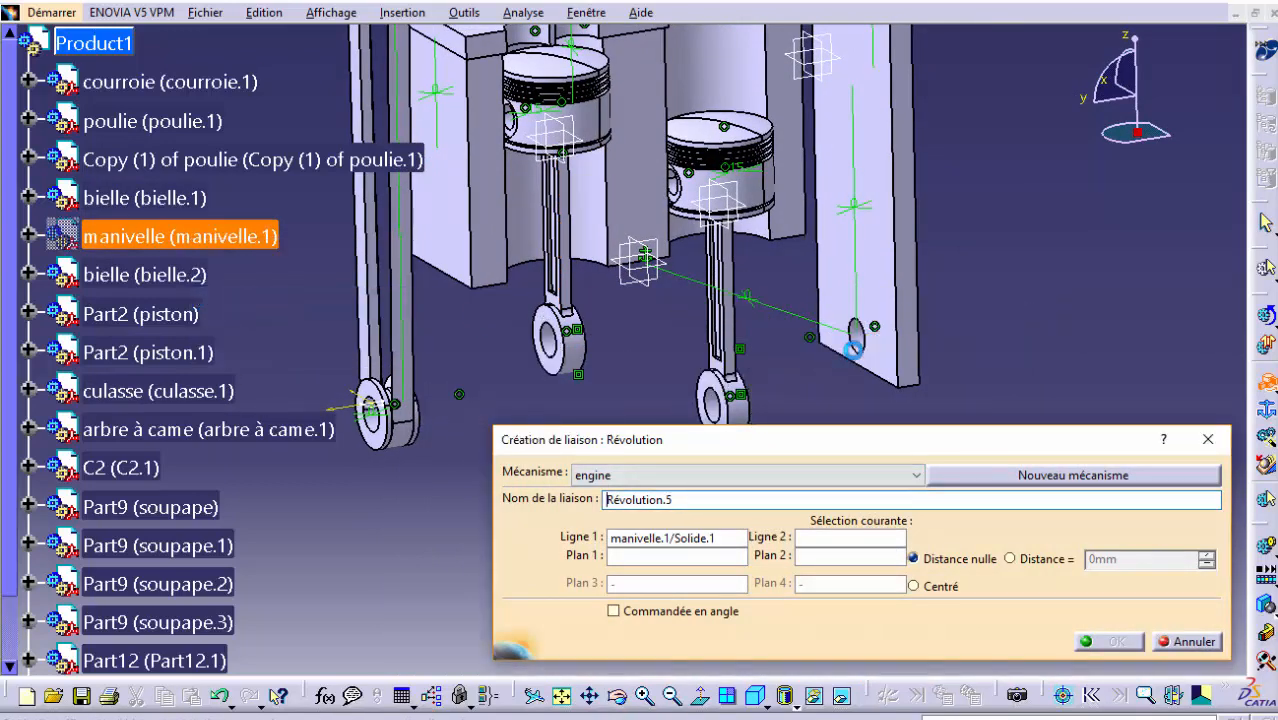
click(755, 363)
right_click(214, 239)
click(310, 297)
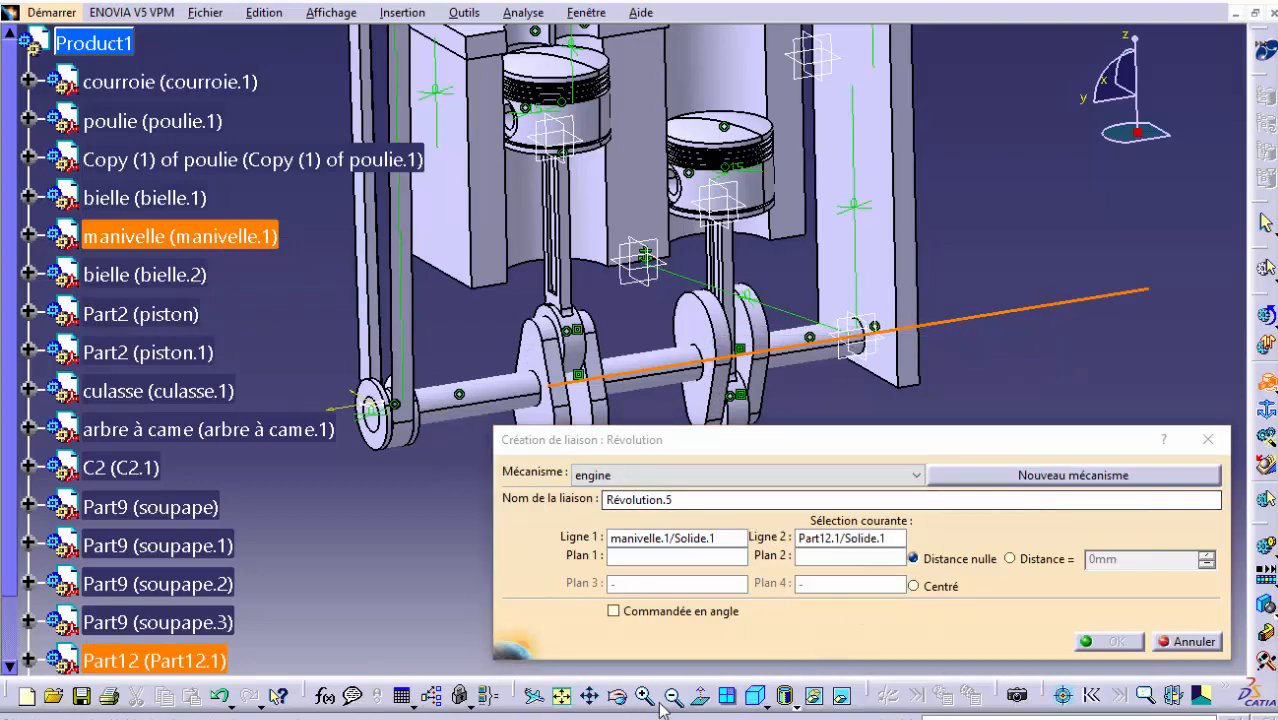
Pair the crankshaft's end face with the outer face of Part12.1, choose the Distance option and create the revolute joint
click(619, 696)
drag(882, 378, 550, 401)
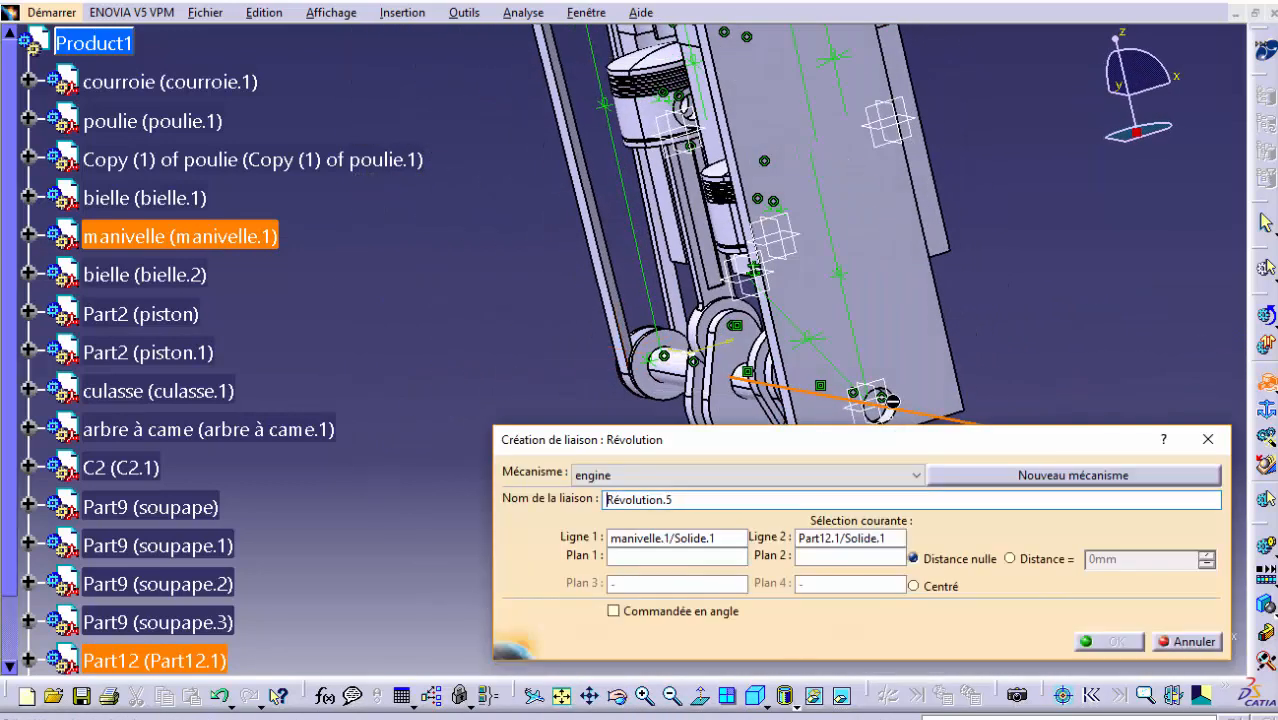
click(876, 406)
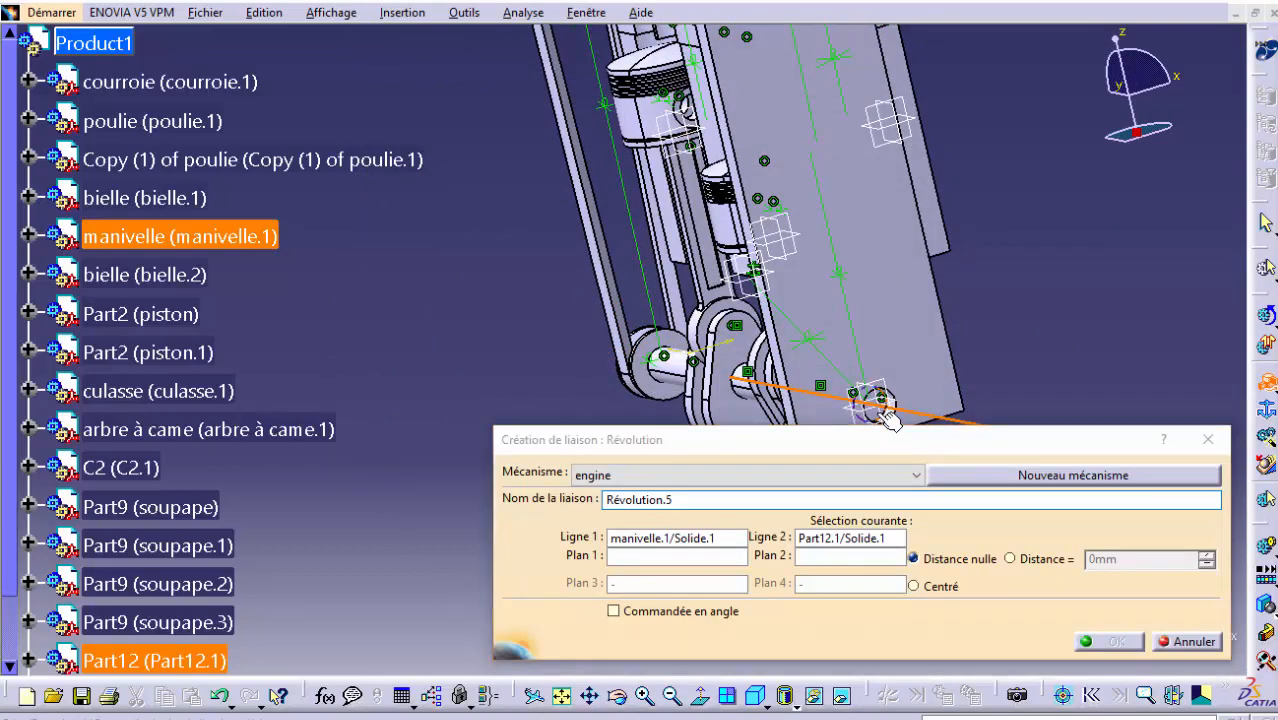
click(930, 386)
click(1042, 558)
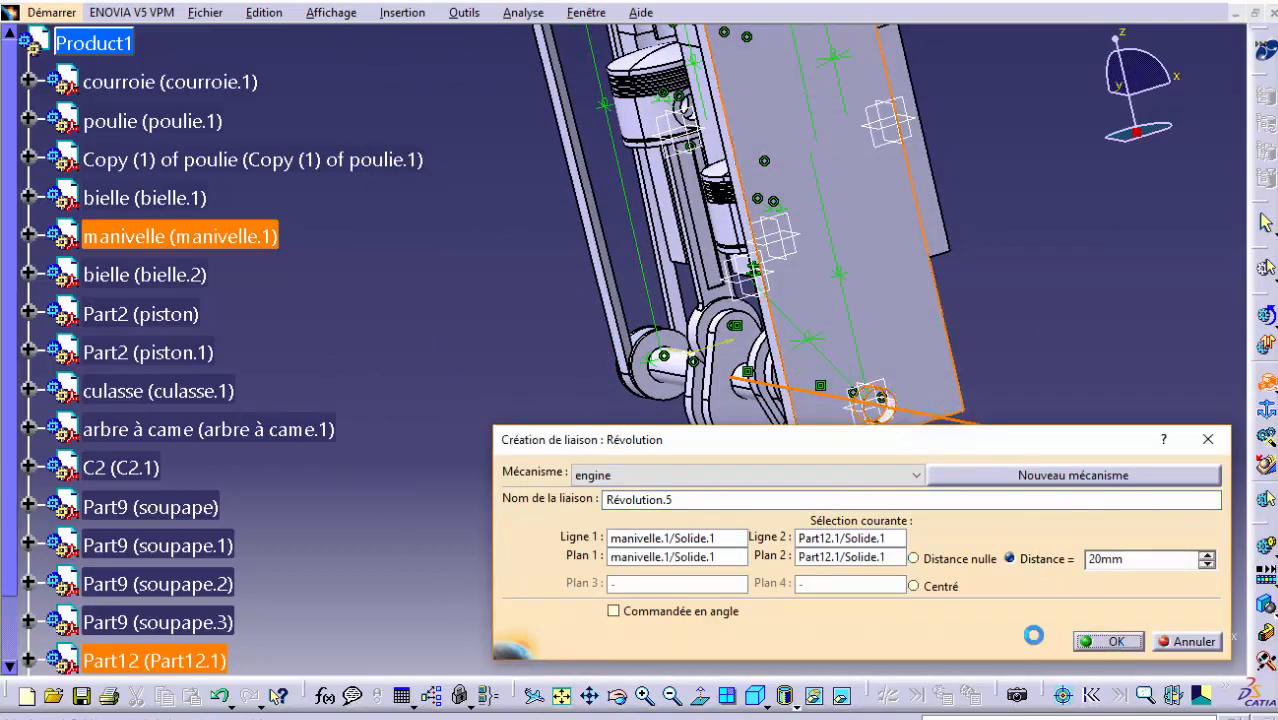
Start a gear joint and expand the Applications branch of the tree down to the engine mechanism's list of joints
drag(578, 323, 831, 291)
middle_drag(934, 483, 992, 488)
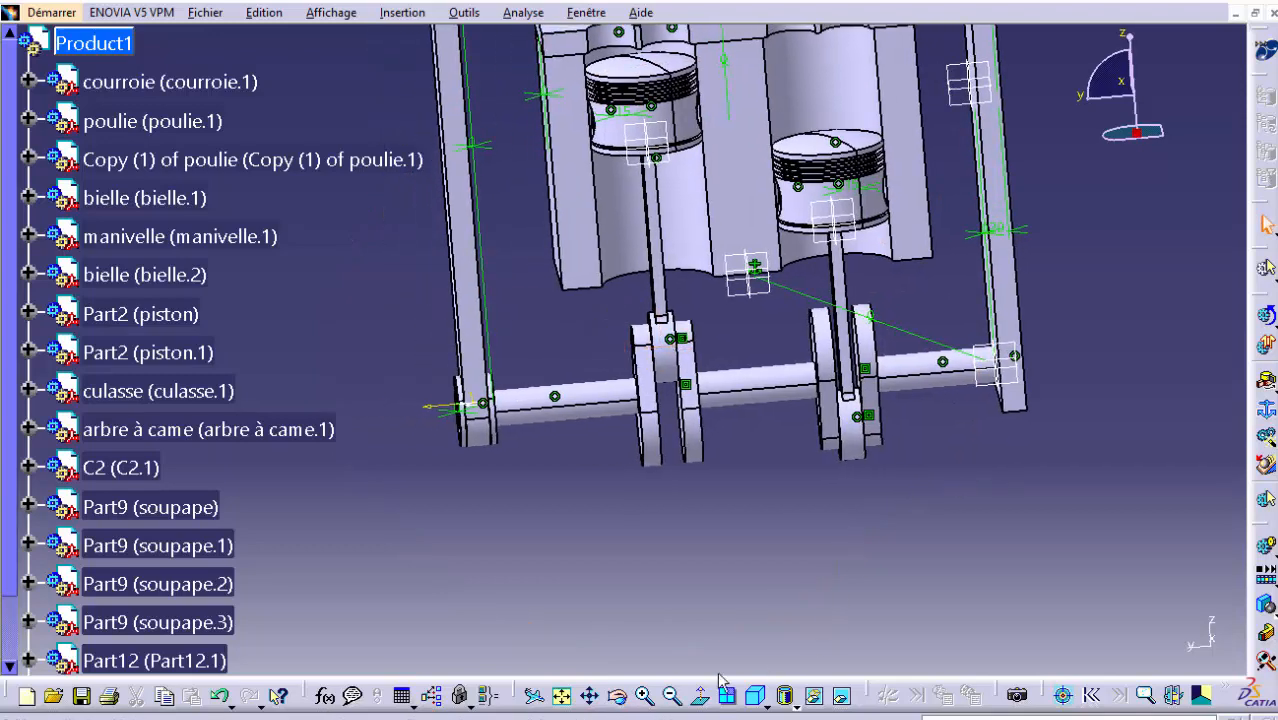
click(681, 697)
middle_drag(627, 440, 688, 549)
scroll(5, 473, down, 2)
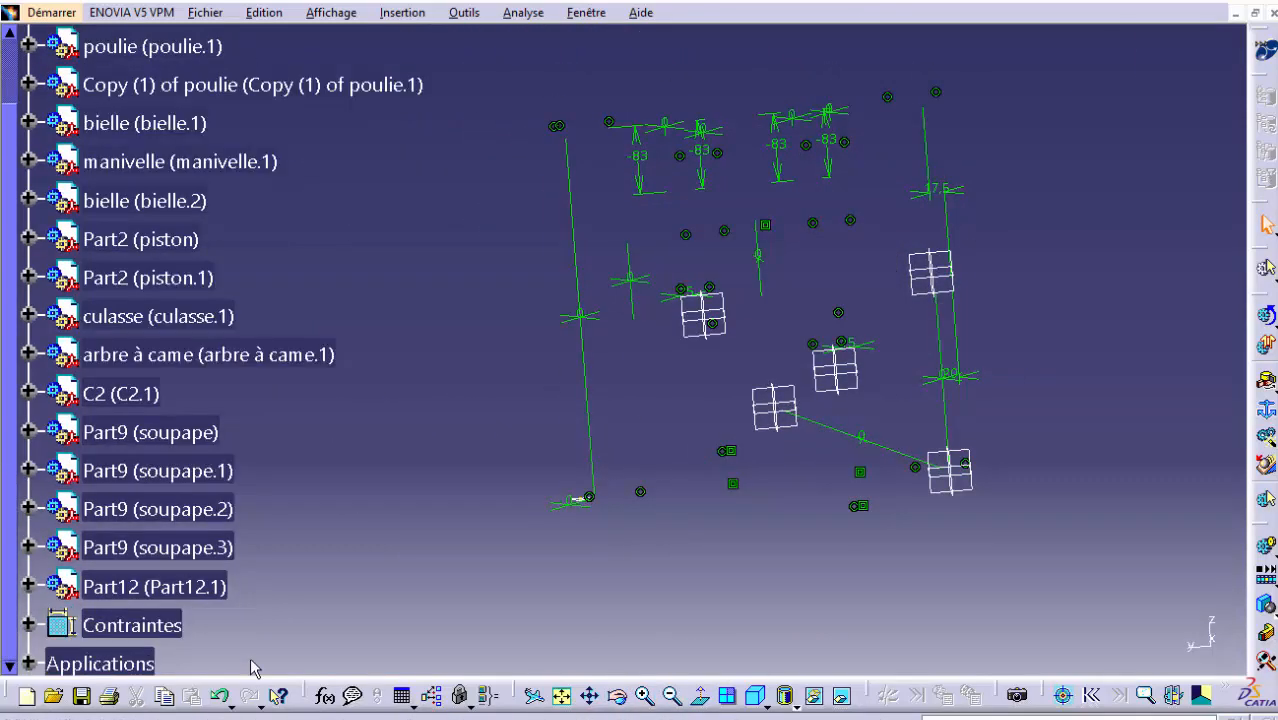
click(1266, 408)
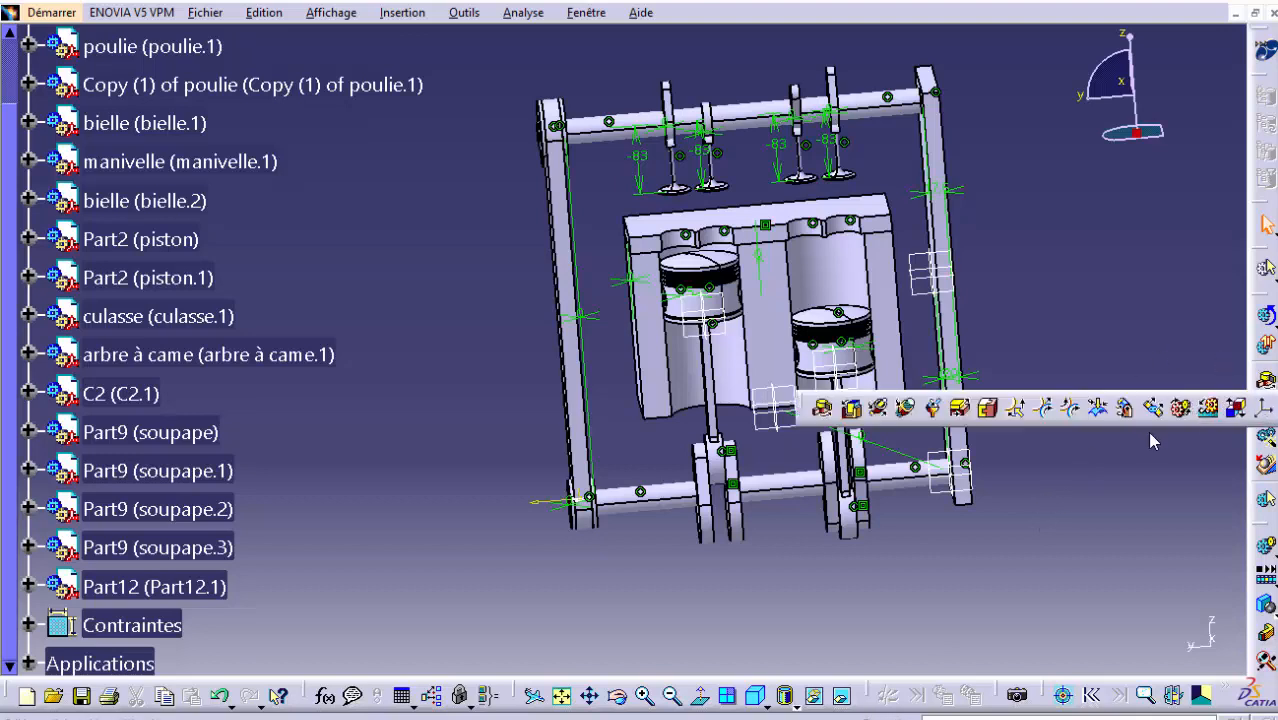
click(1180, 407)
click(30, 663)
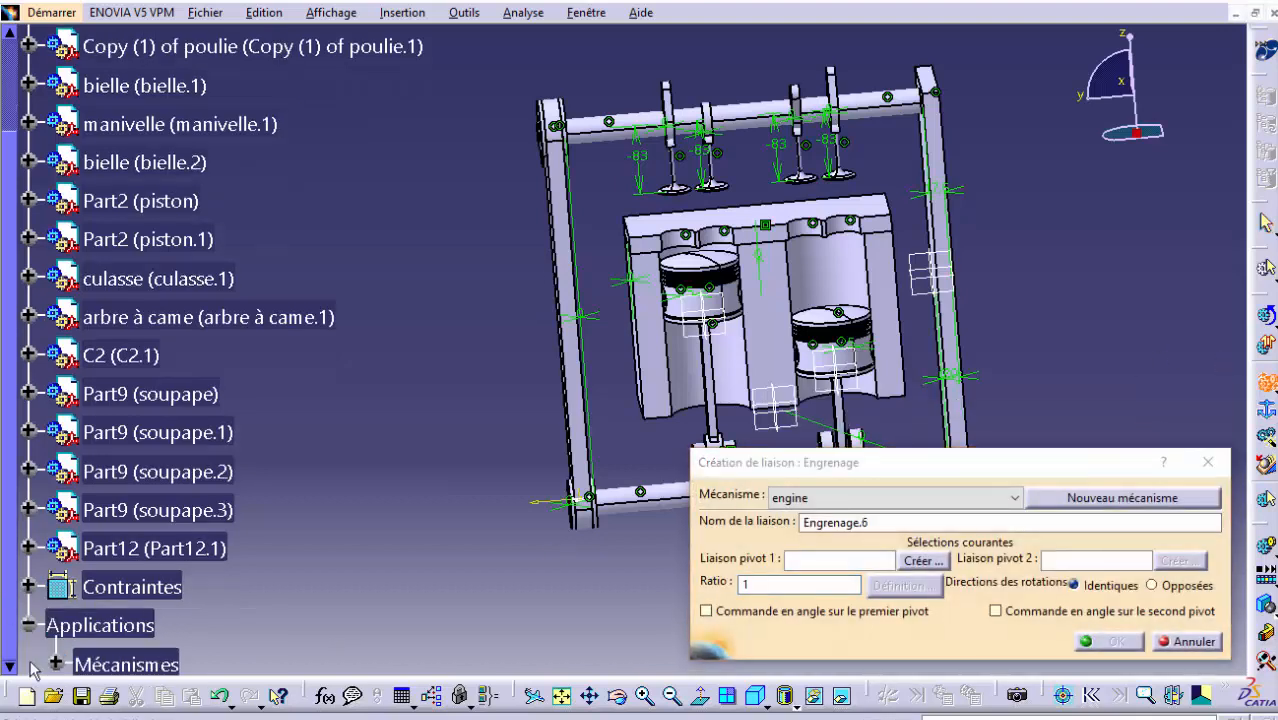
click(58, 664)
click(84, 664)
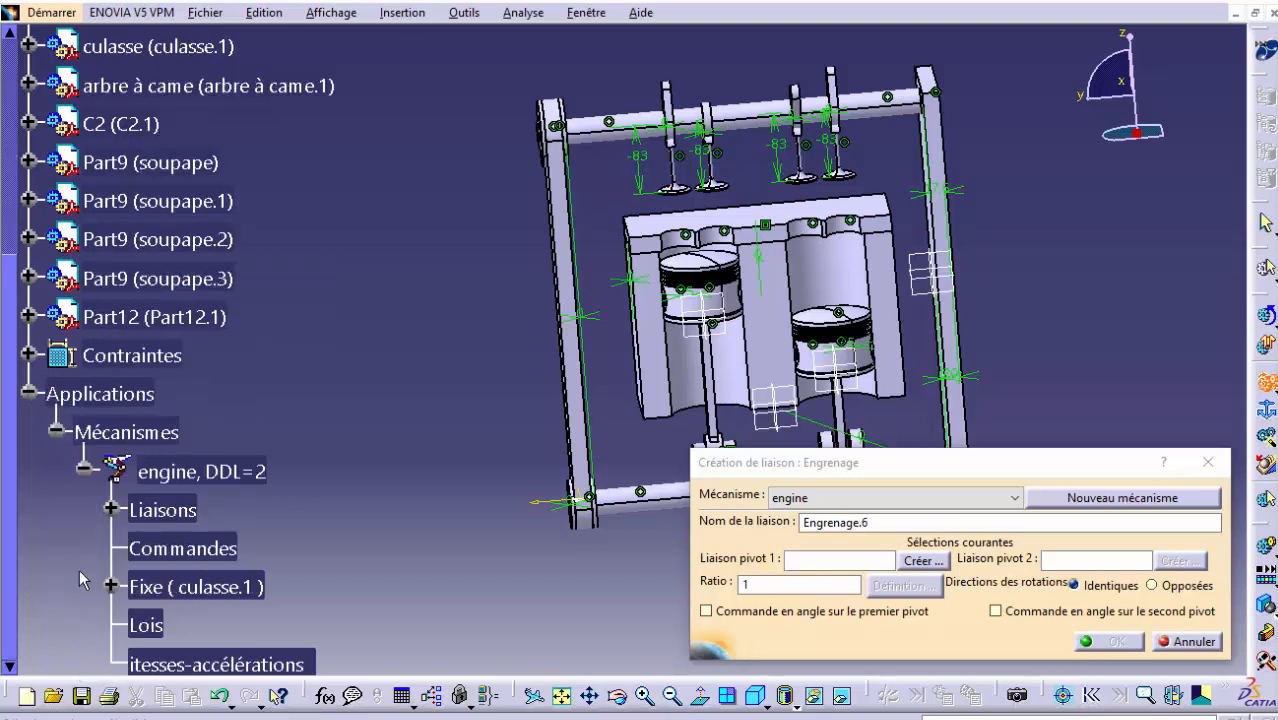
click(109, 509)
click(256, 587)
click(297, 627)
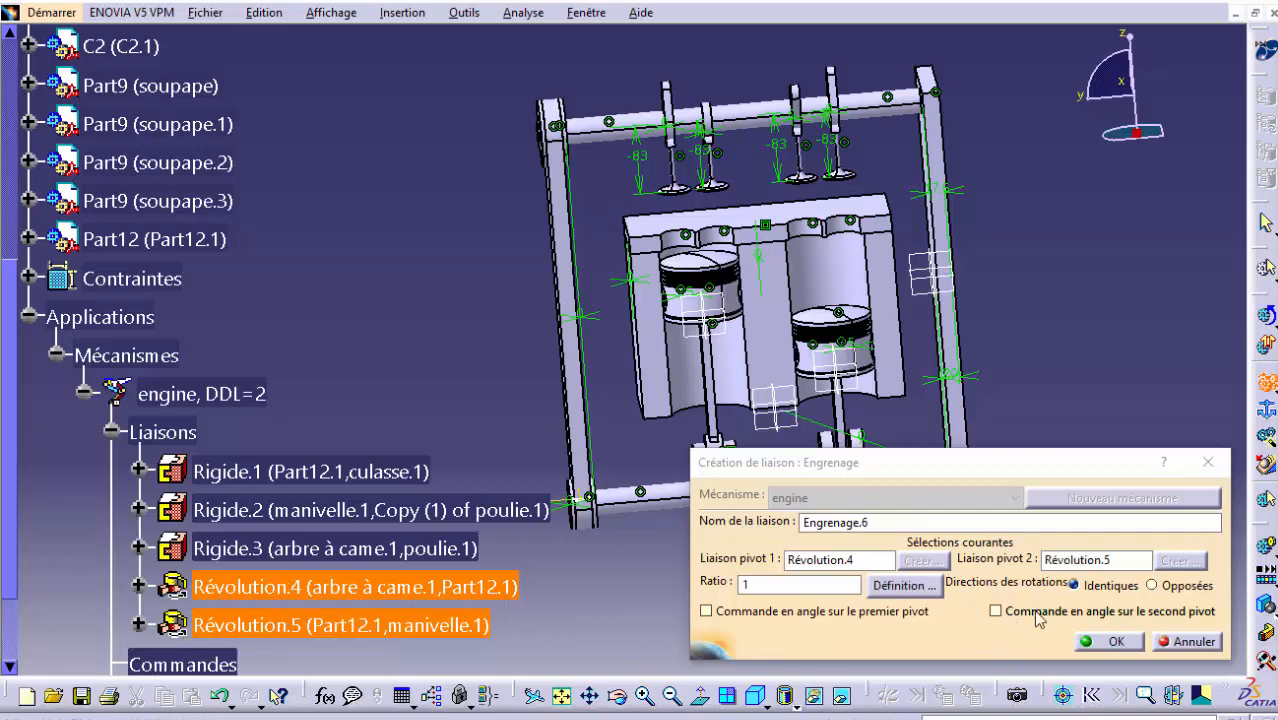
click(1187, 642)
Restart the gear joint with the crankshaft joint Révolution.5 as first pivot and the camshaft joint Révolution.4 as second pivot
click(1265, 382)
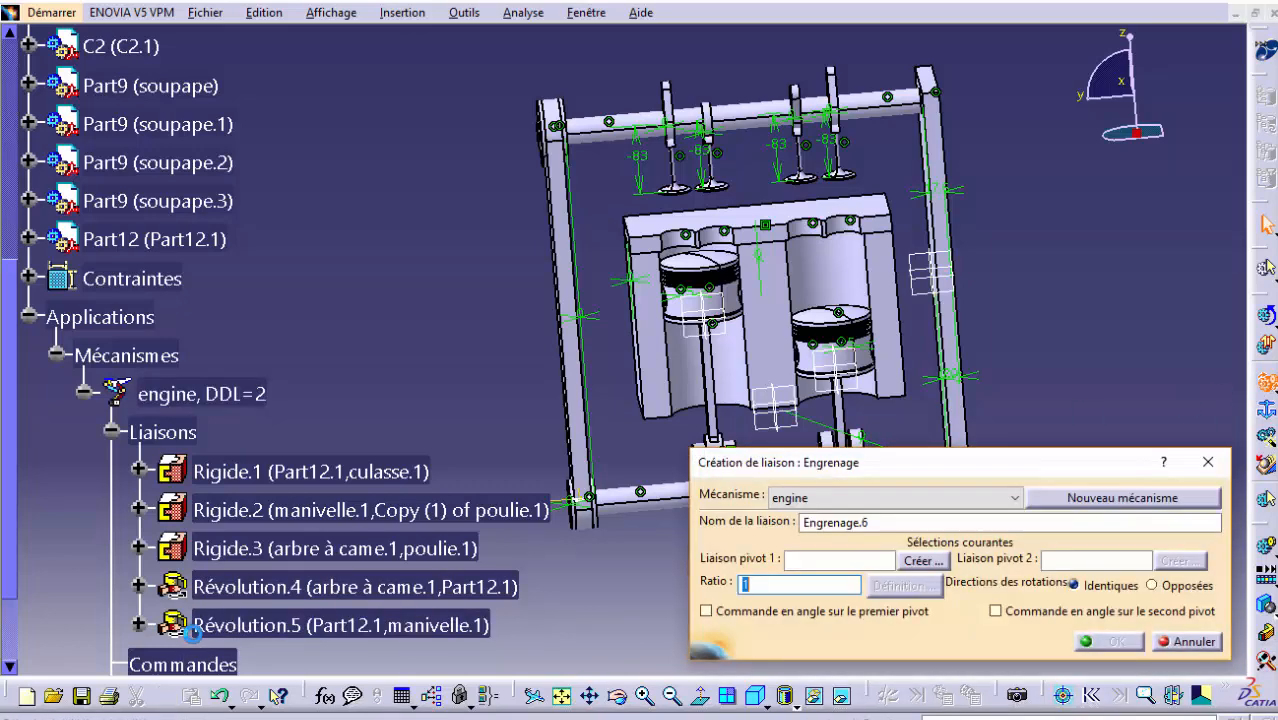
click(272, 632)
click(285, 590)
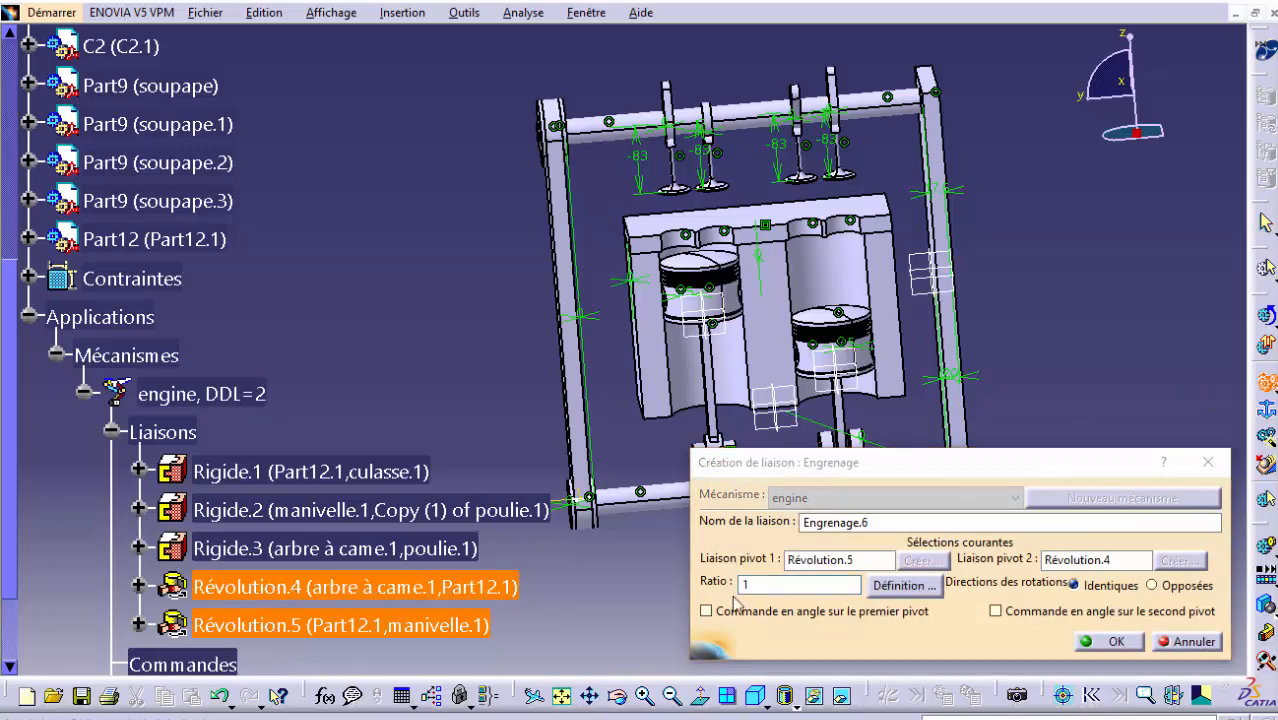
Define the gear ratio from the lower and upper pulley circles, drive the first pivot by angle, and create the gear joint
click(882, 586)
click(622, 698)
drag(588, 470, 722, 390)
click(581, 536)
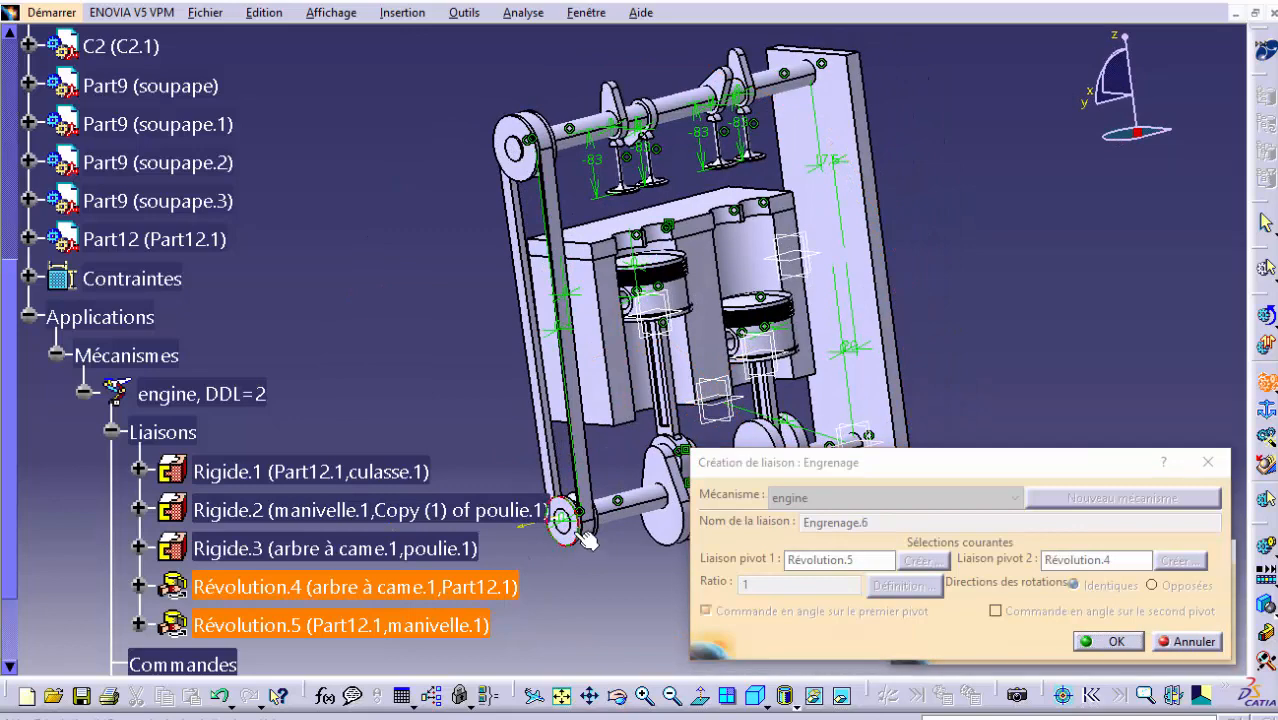
click(538, 178)
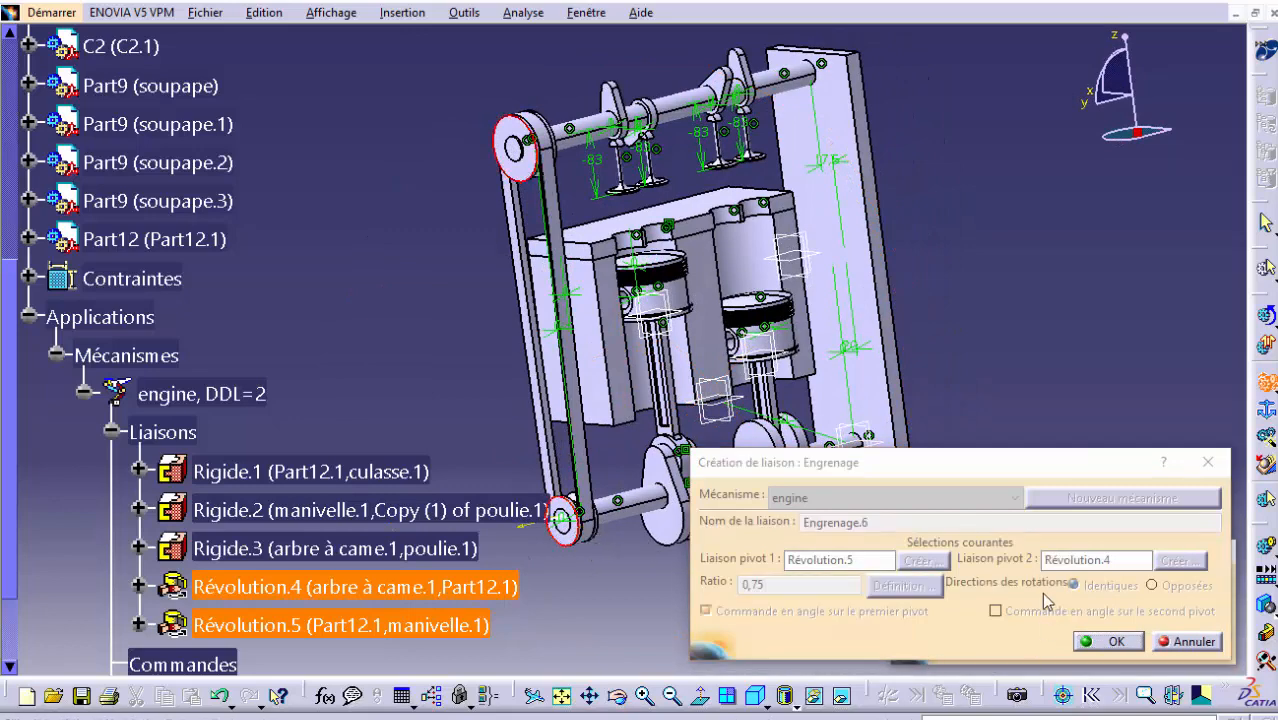
drag(1004, 458, 1069, 265)
click(1108, 646)
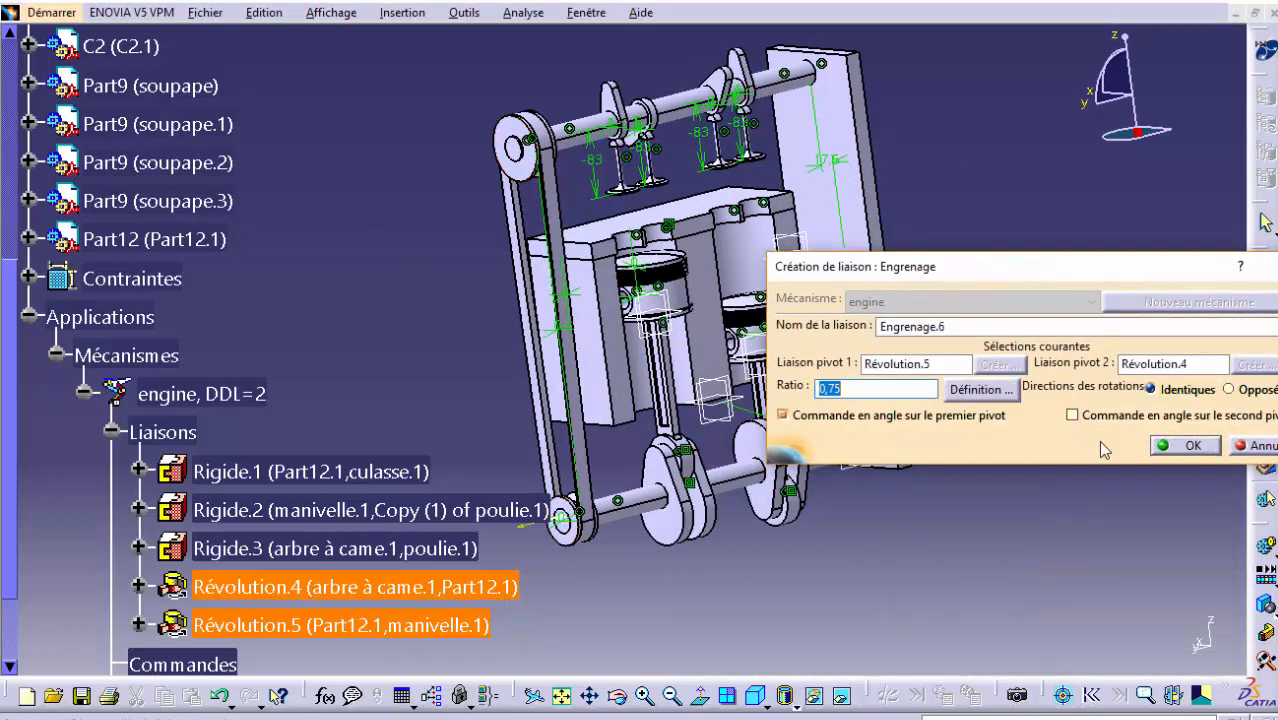
click(1180, 446)
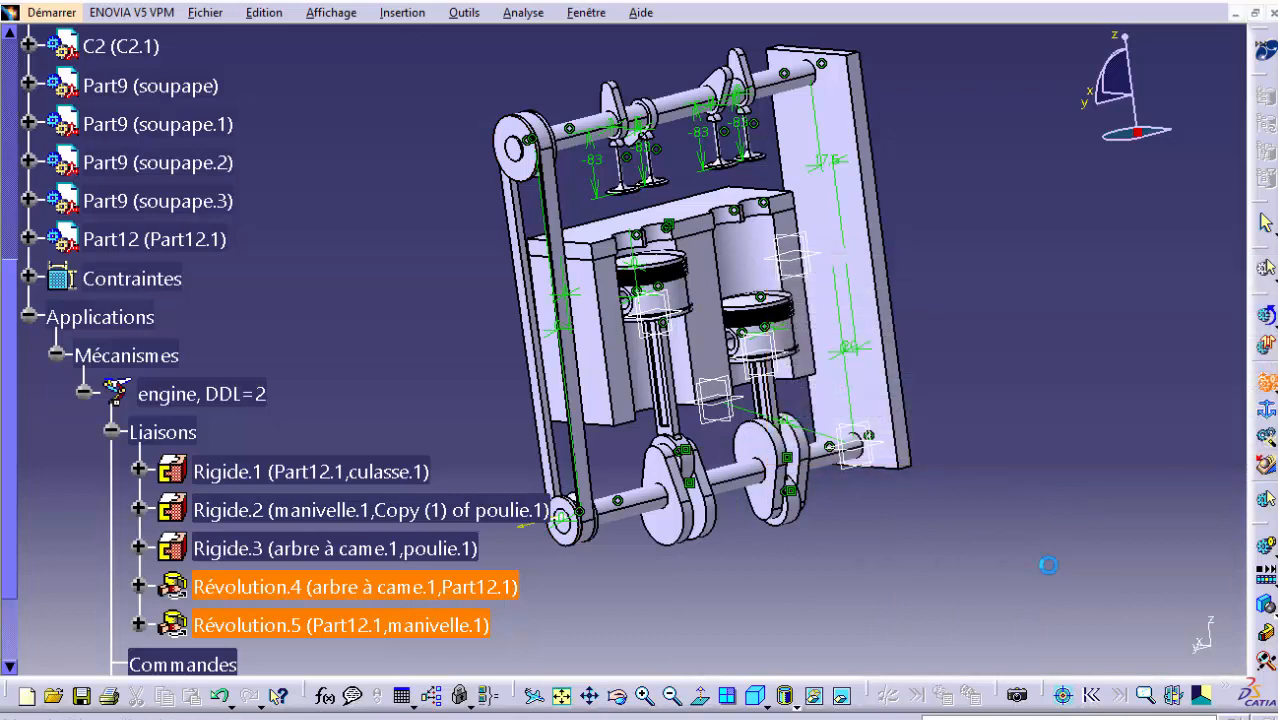
click(765, 405)
Collapse the Applications branch, start a simulation of the engine mechanism, sweep Commande.1 towards -360 and leave the simulation
click(30, 316)
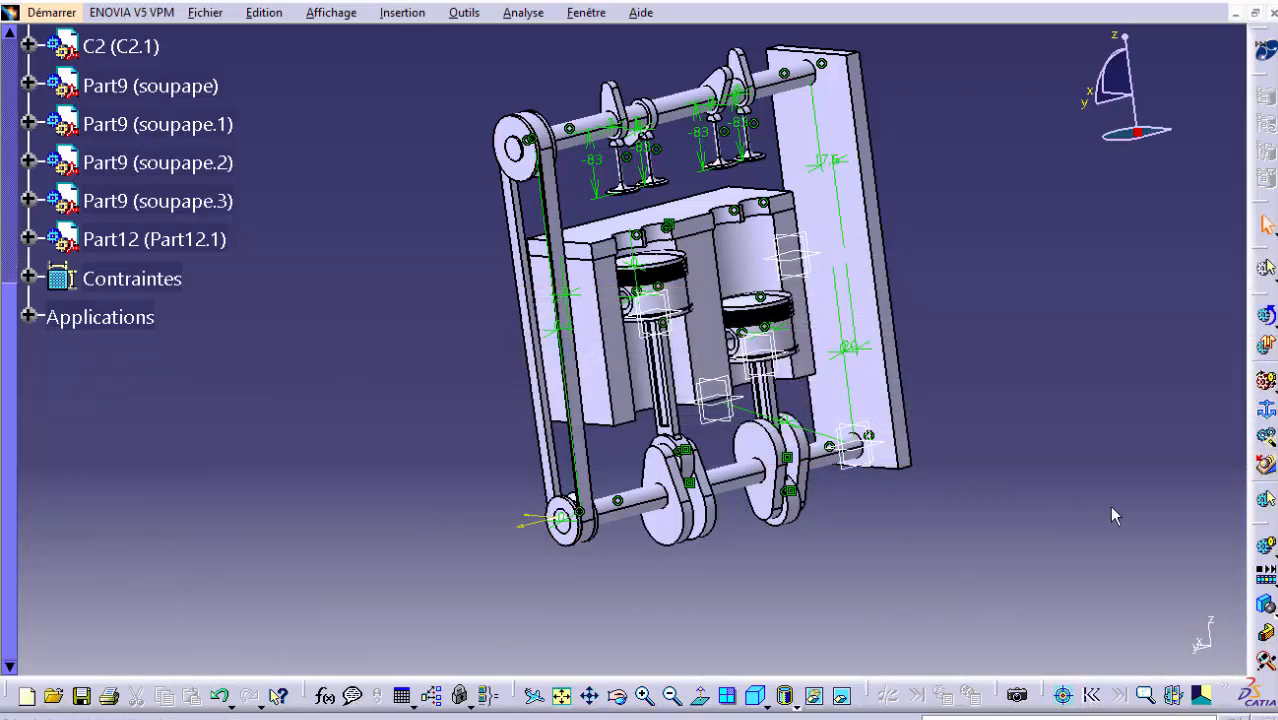
click(944, 521)
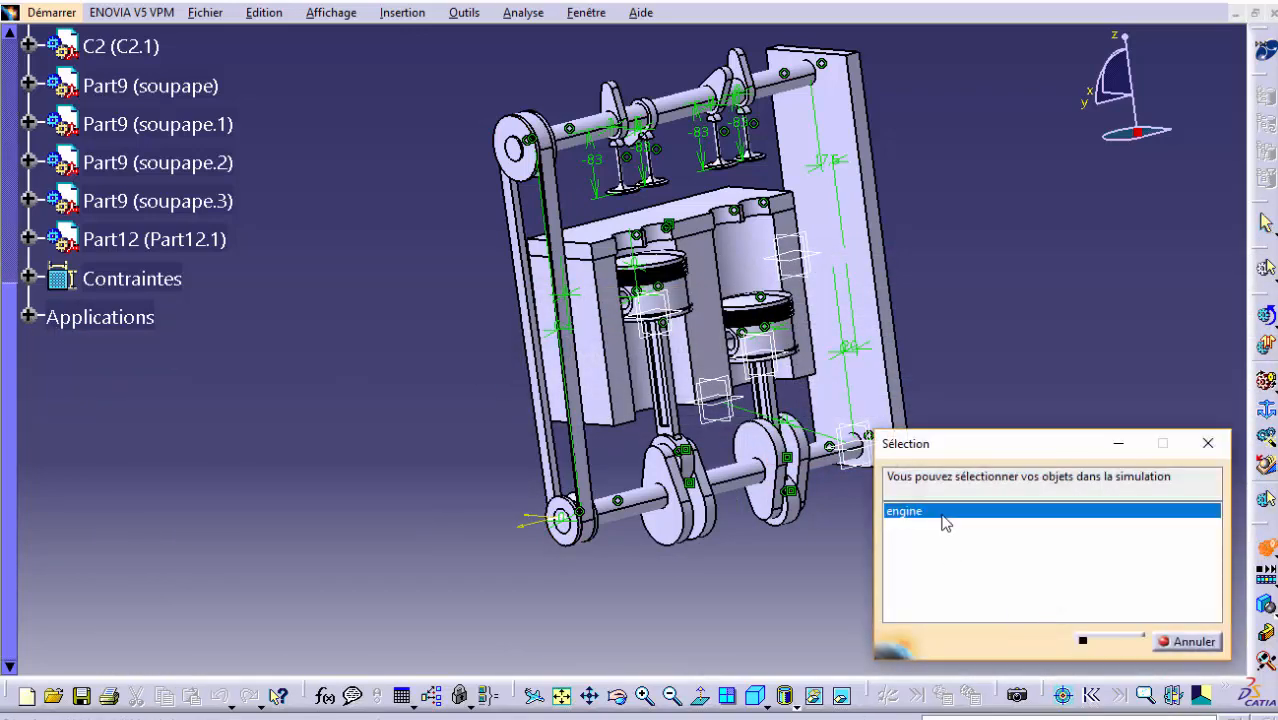
click(1130, 645)
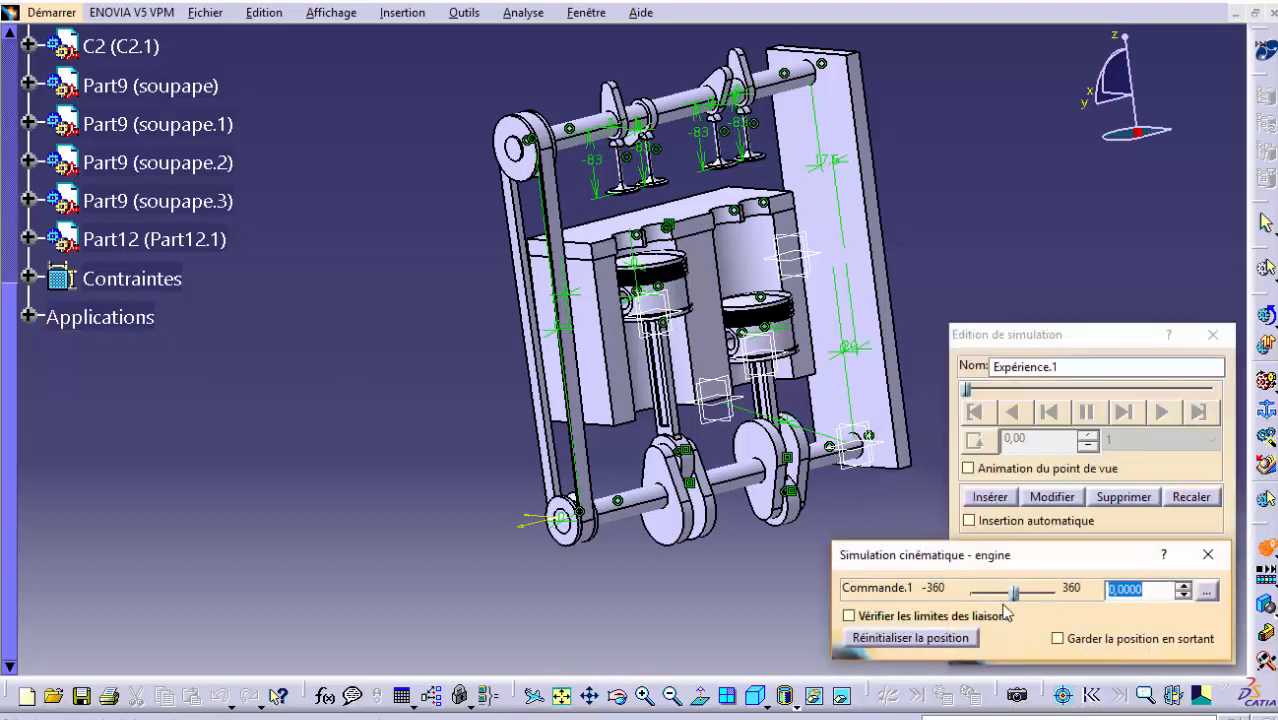
drag(1022, 598, 938, 596)
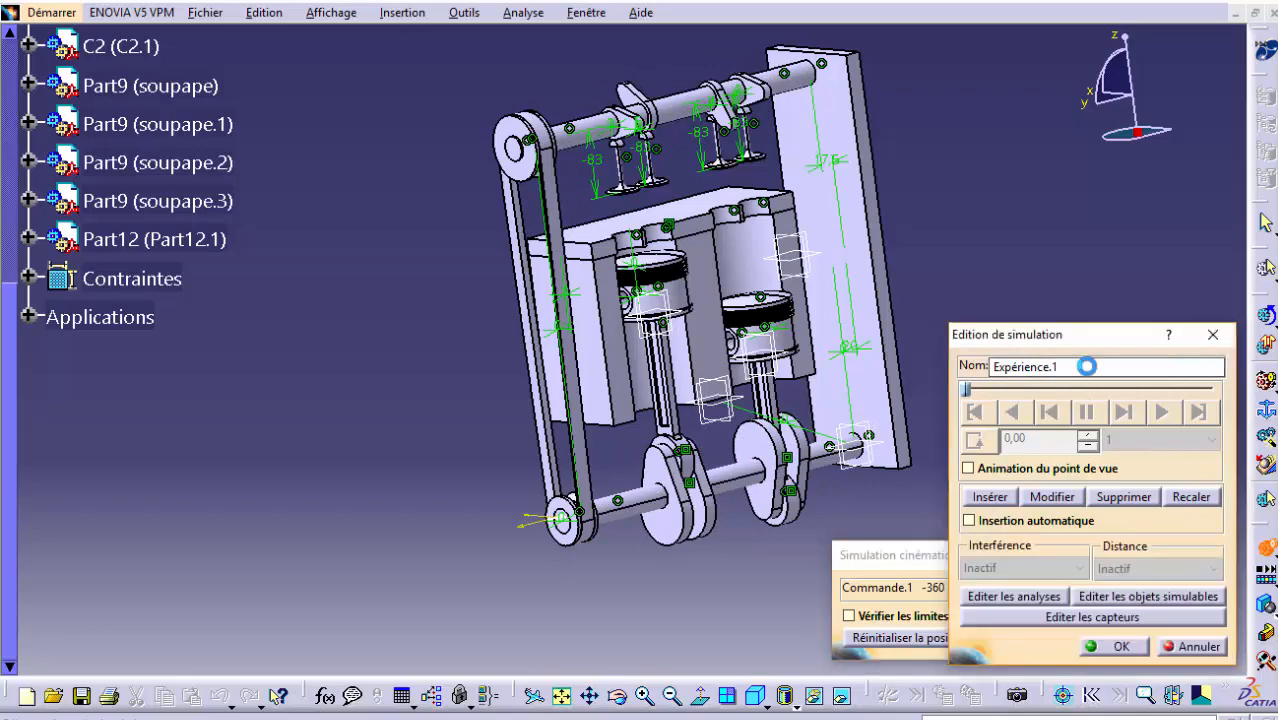
key(Escape)
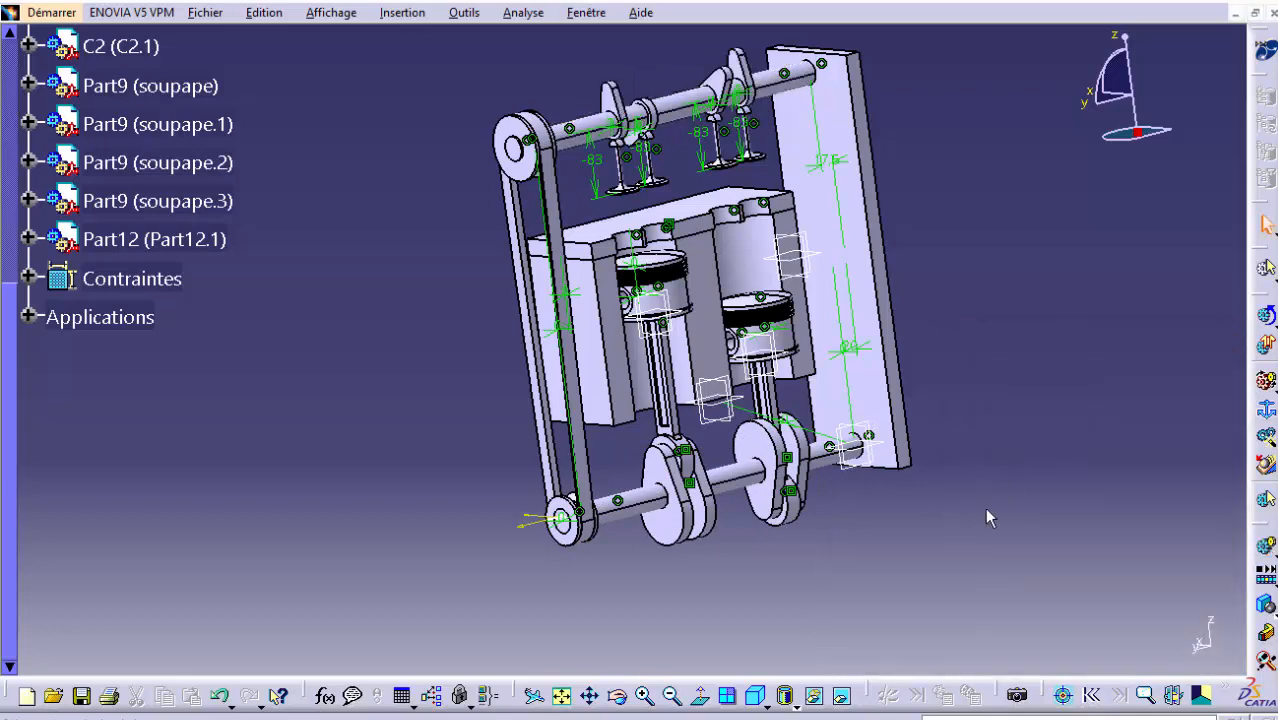
Start a revolute joint pairing the big-end axis of bielle.1 with the crankpin axis of manivelle.1, hiding the rod only while picking the crankpin
click(645, 698)
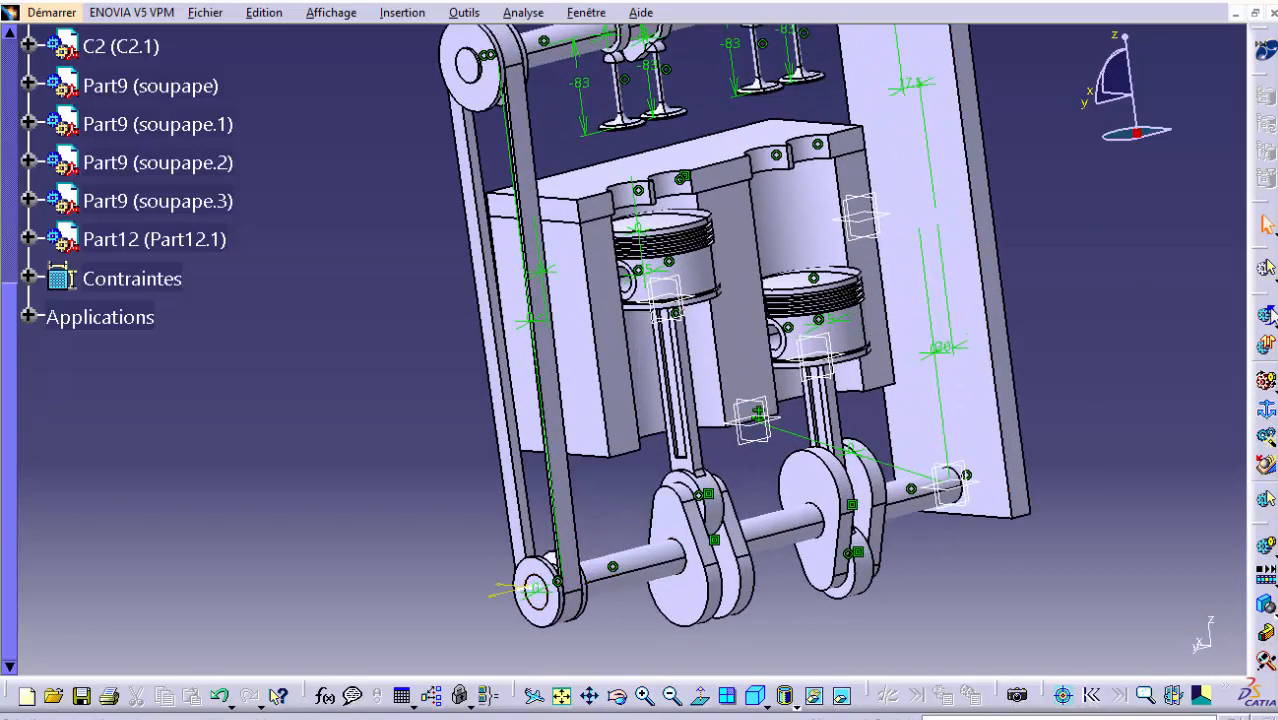
click(1266, 408)
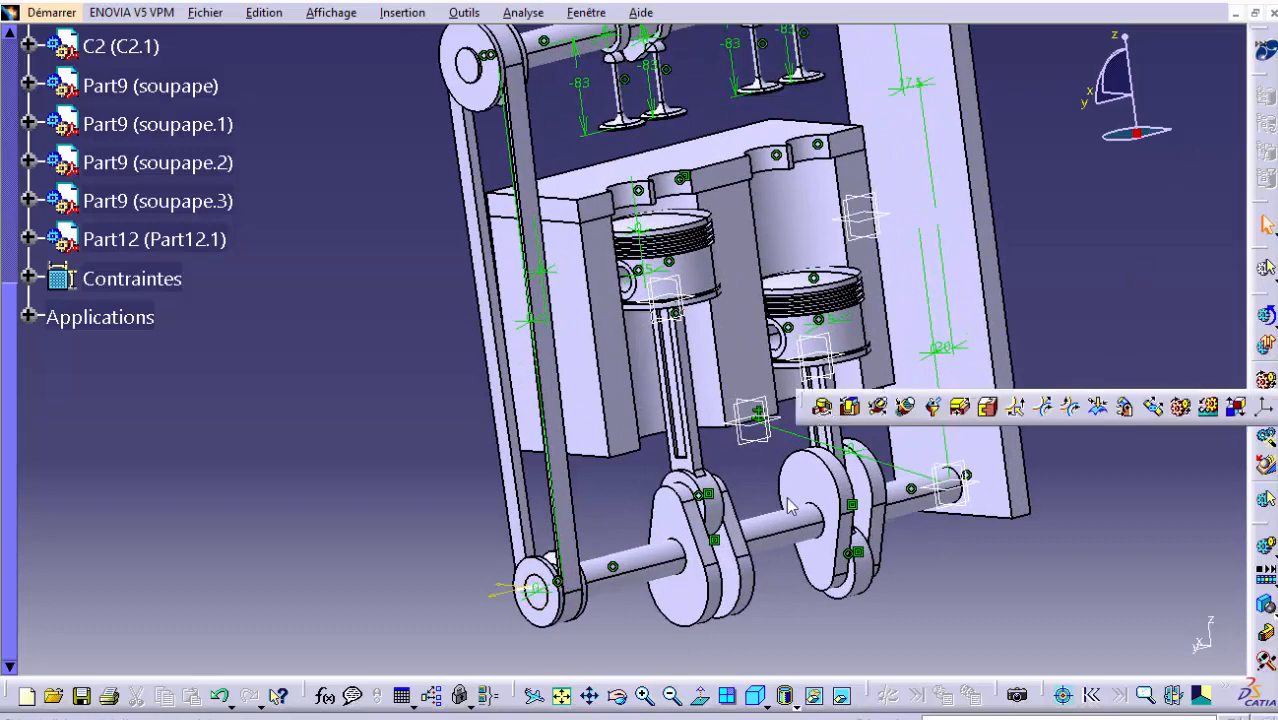
click(820, 410)
drag(920, 452, 984, 29)
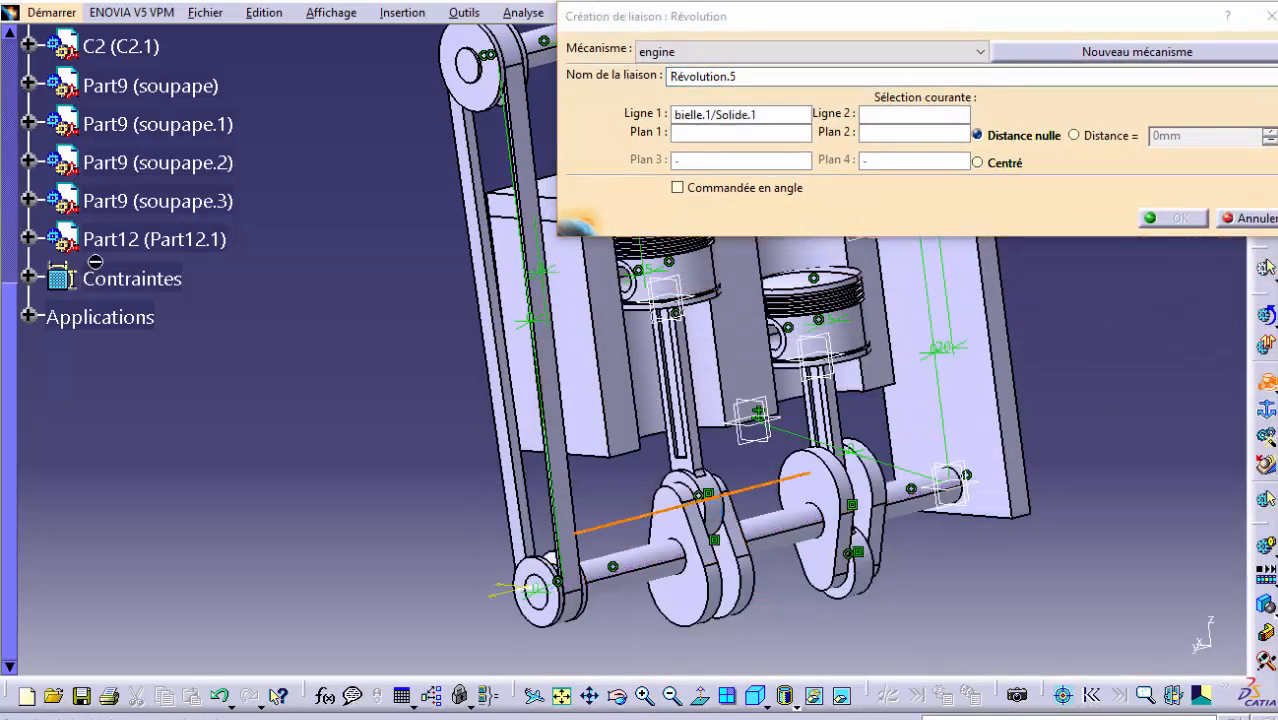
scroll(5, 325, up, 5)
right_click(100, 197)
click(140, 254)
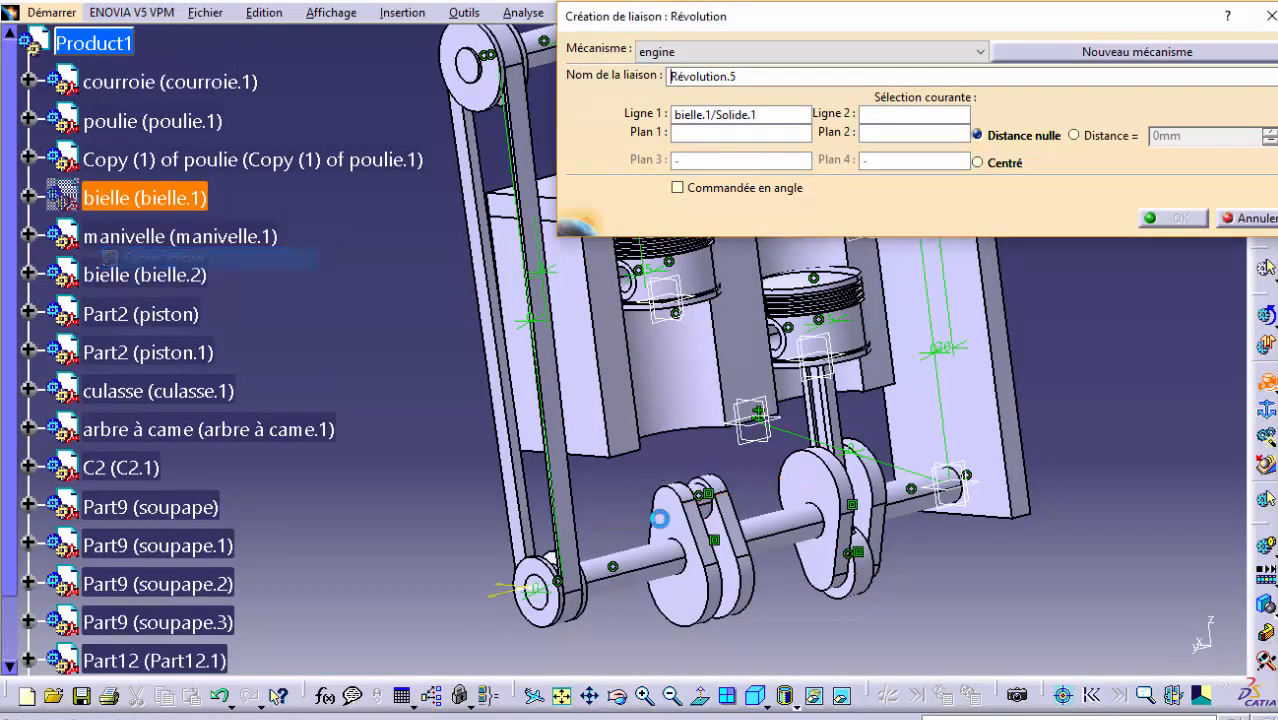
click(712, 513)
right_click(143, 200)
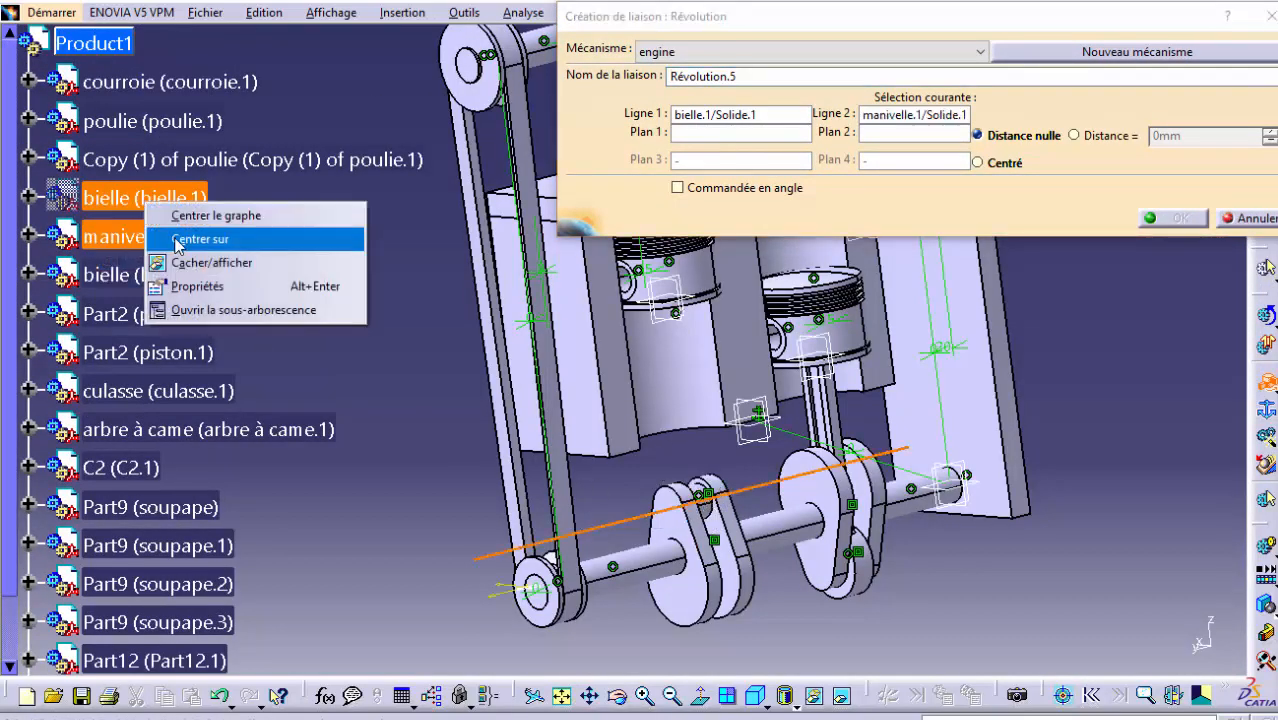
click(140, 257)
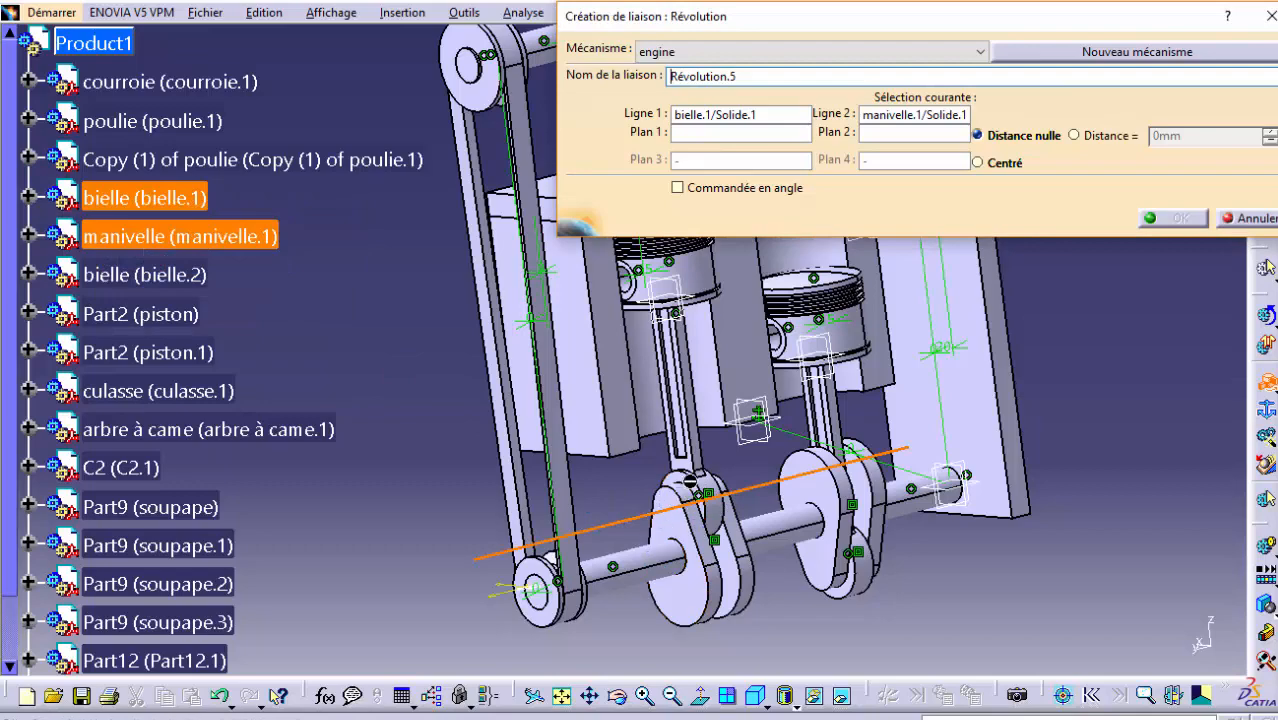
Pair the side face of the rod's big end with the adjacent crank web face at zero distance and create the revolute joint
click(692, 488)
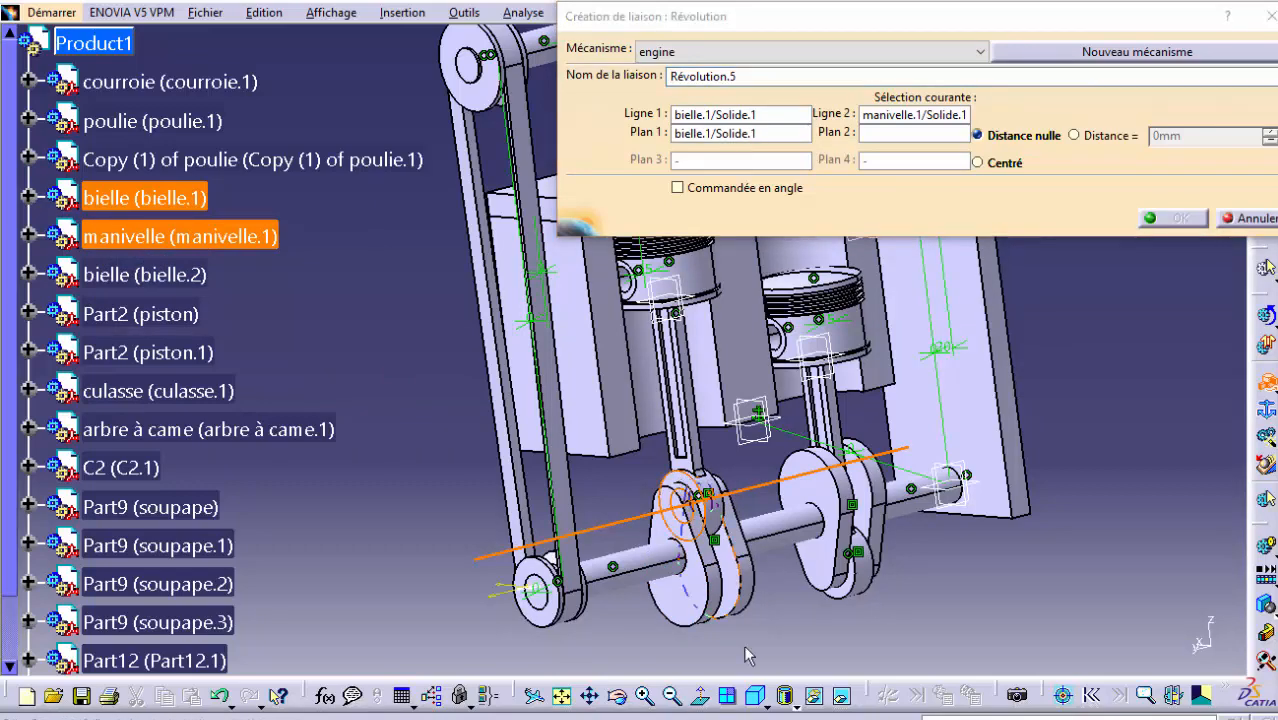
click(622, 702)
drag(800, 562, 577, 606)
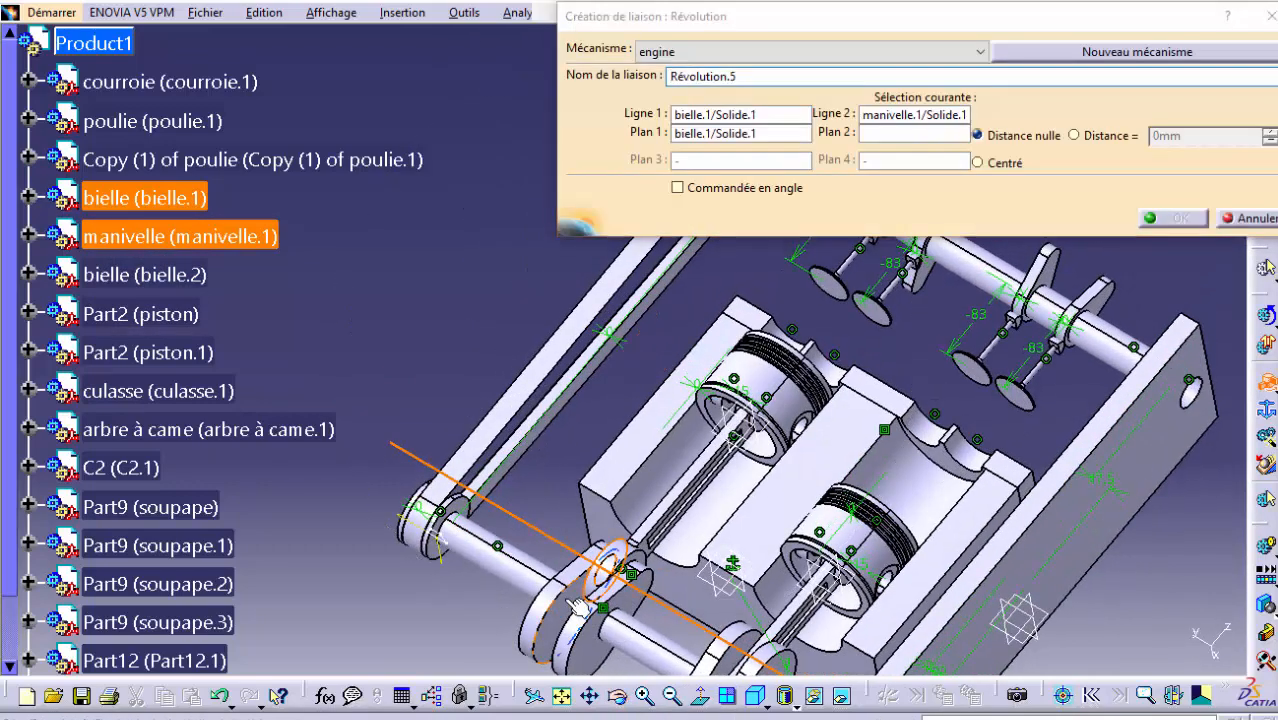
click(579, 607)
click(1160, 220)
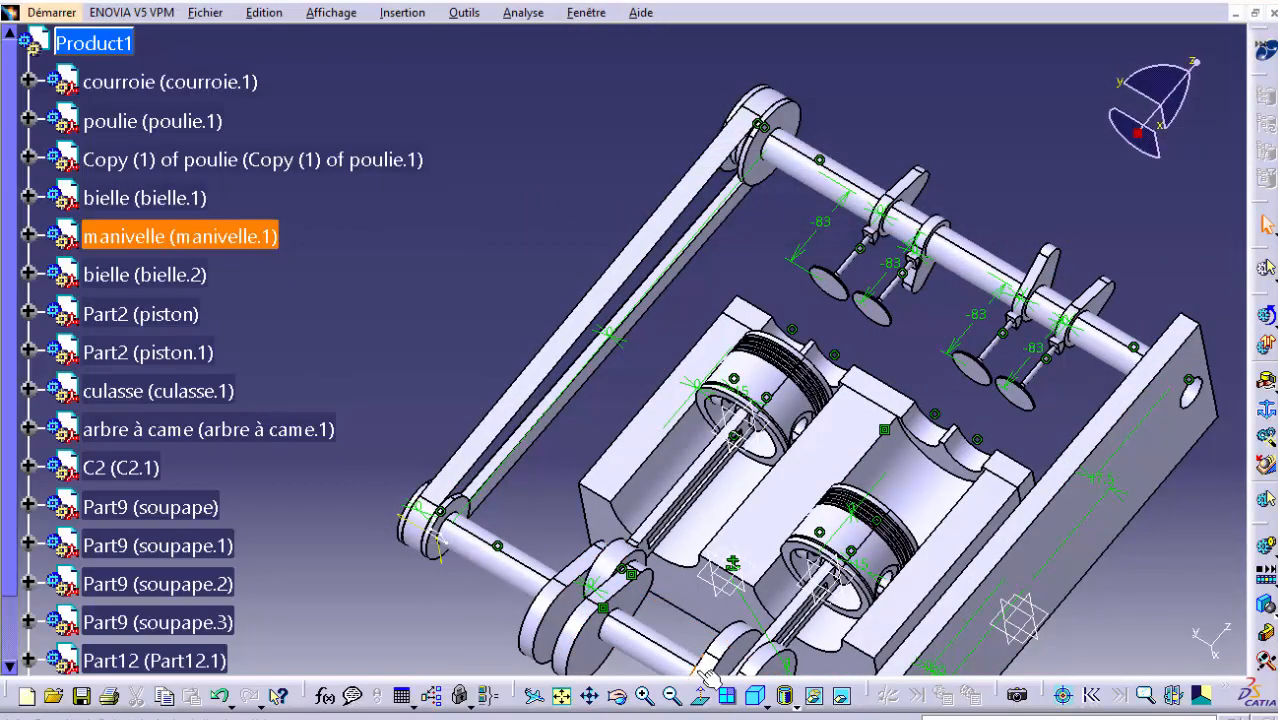
Start a revolute joint pairing the small-end axis of bielle.1 with the pin hole axis of piston.1
click(618, 697)
drag(506, 272, 589, 480)
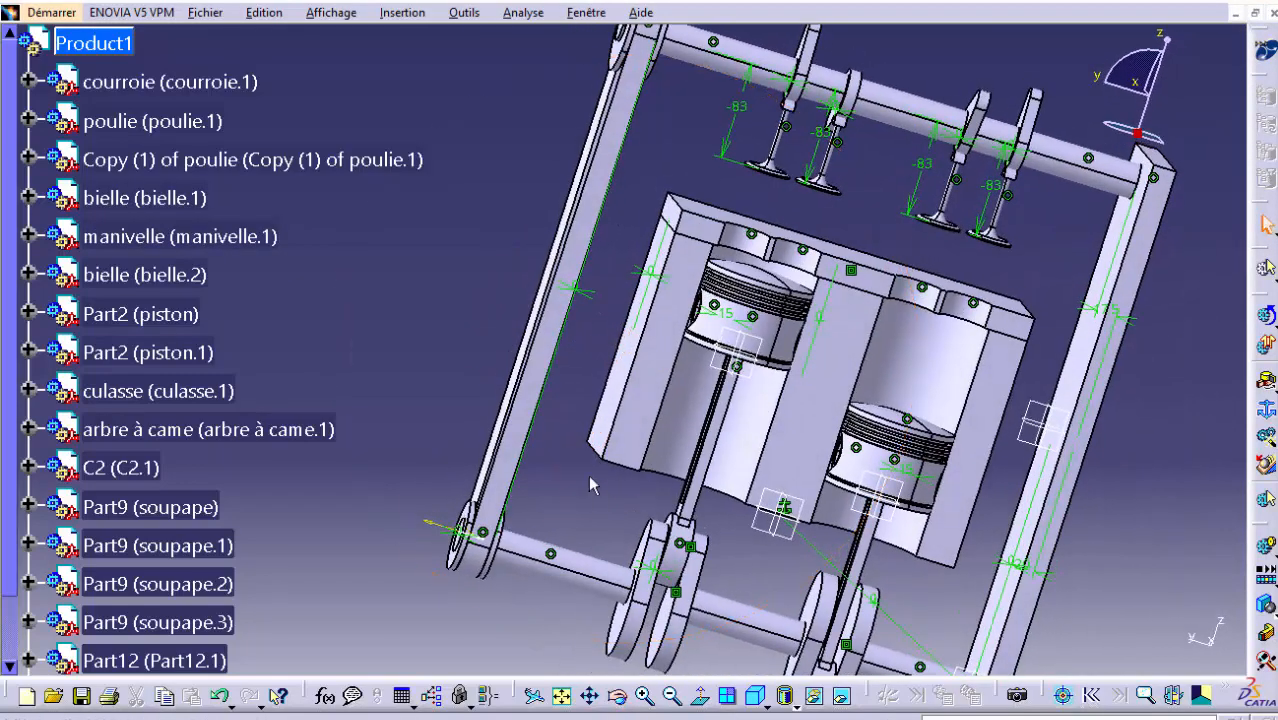
click(646, 696)
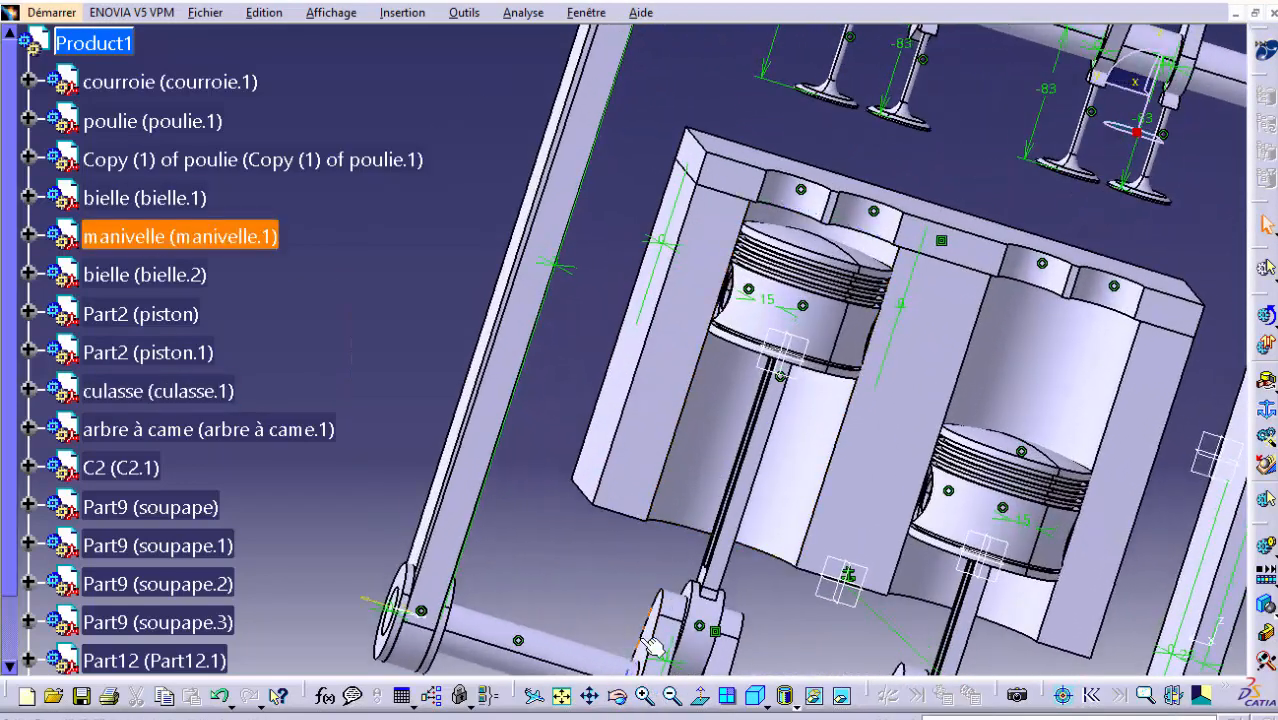
drag(728, 572, 755, 300)
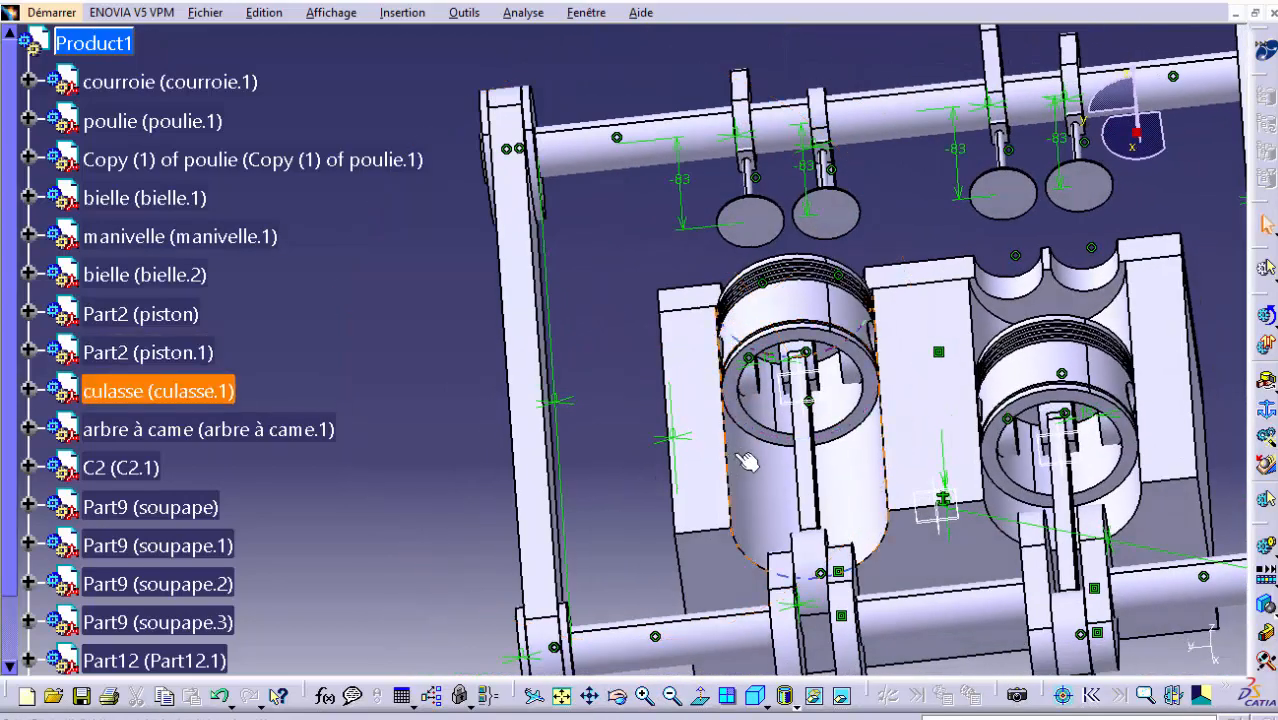
click(648, 699)
click(1267, 381)
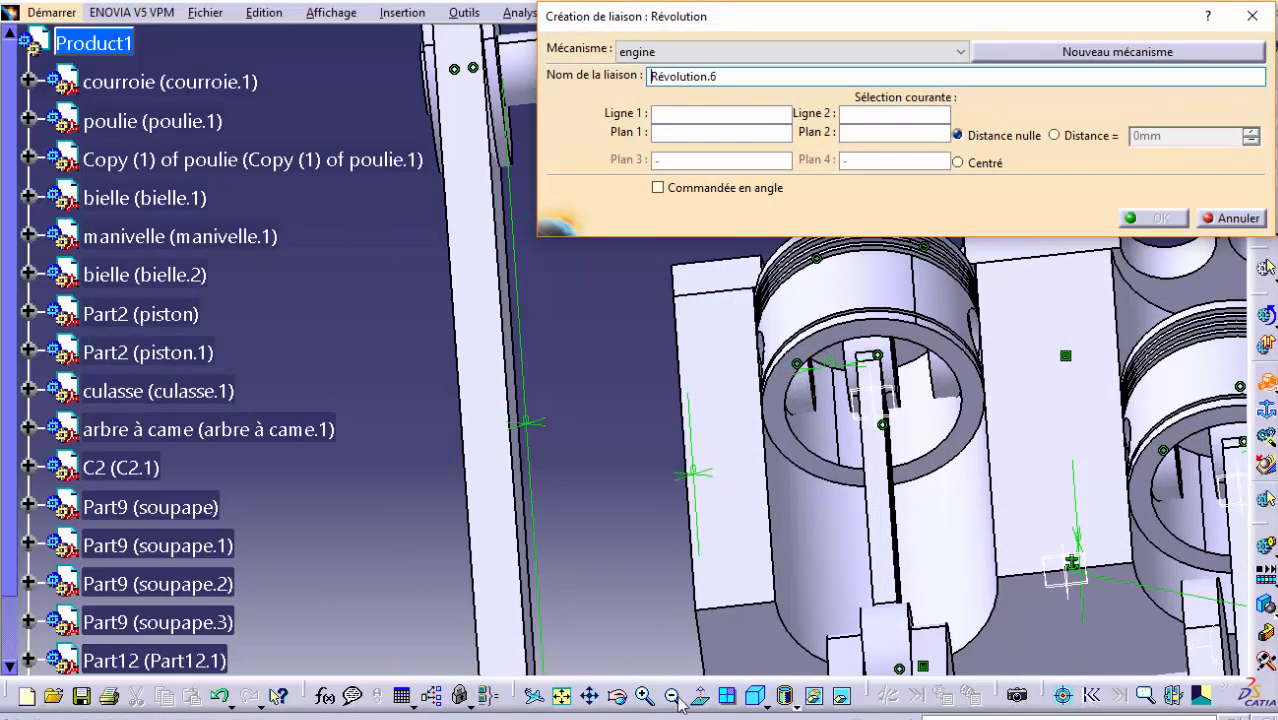
click(645, 701)
click(645, 701)
click(619, 699)
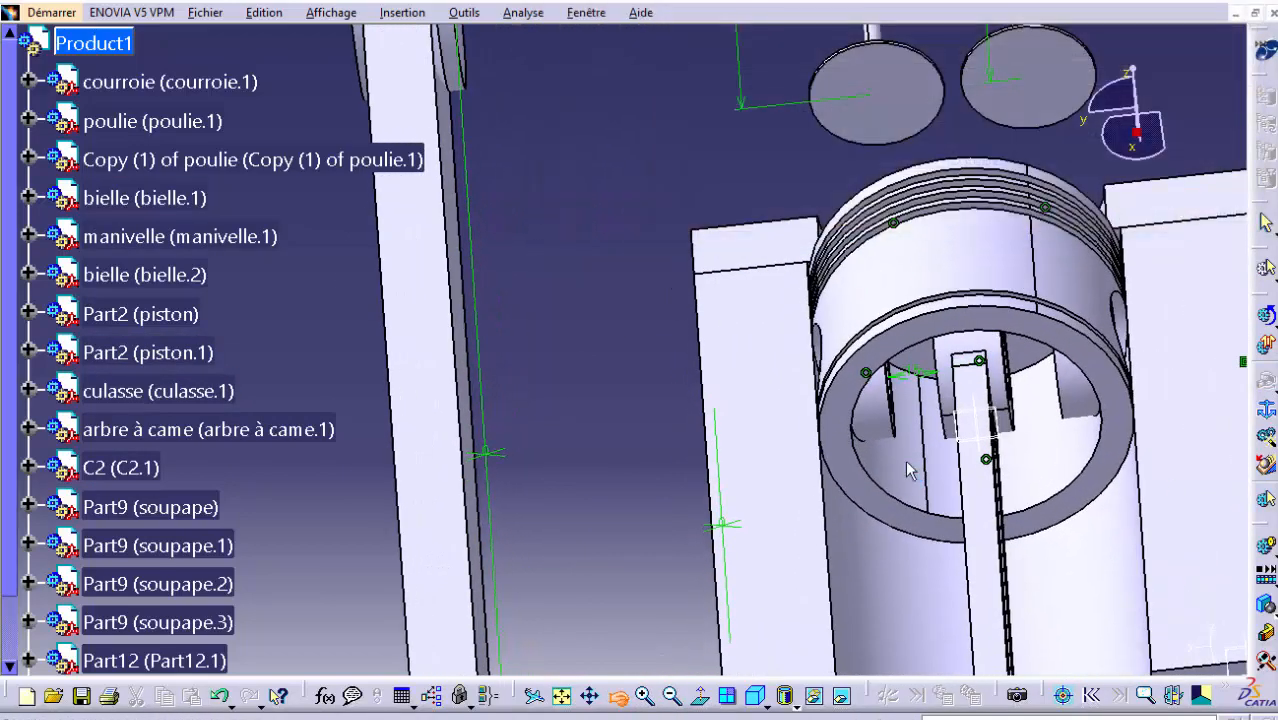
drag(908, 466, 748, 376)
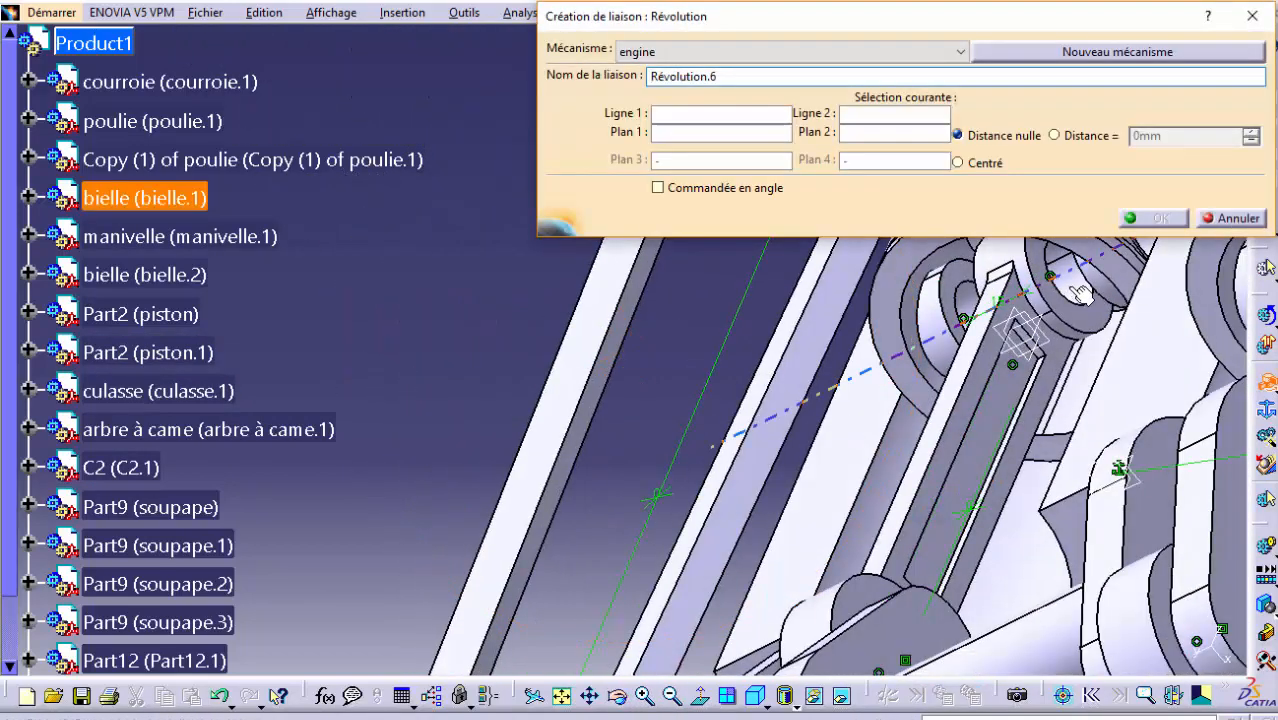
click(1069, 292)
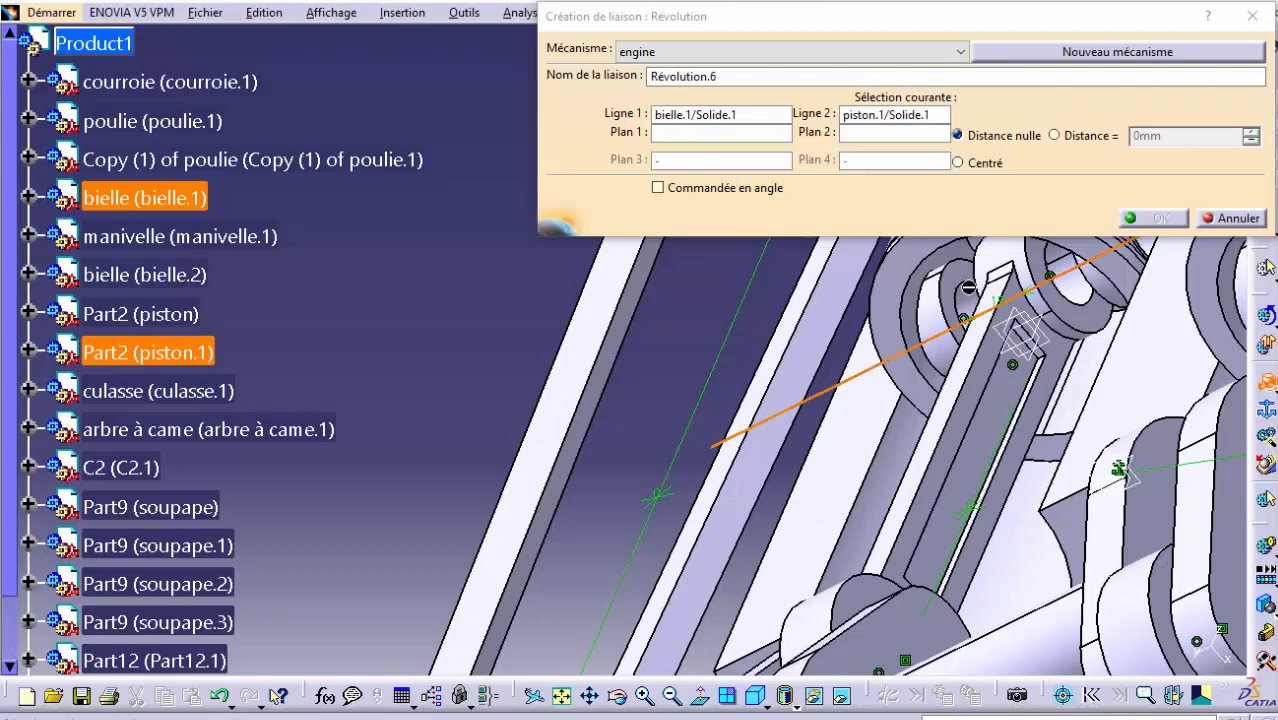
Pair the piston's pin boss face with the side face of the rod's small end, choose the Distance option and create the revolute joint
click(958, 295)
drag(719, 296, 899, 256)
click(815, 447)
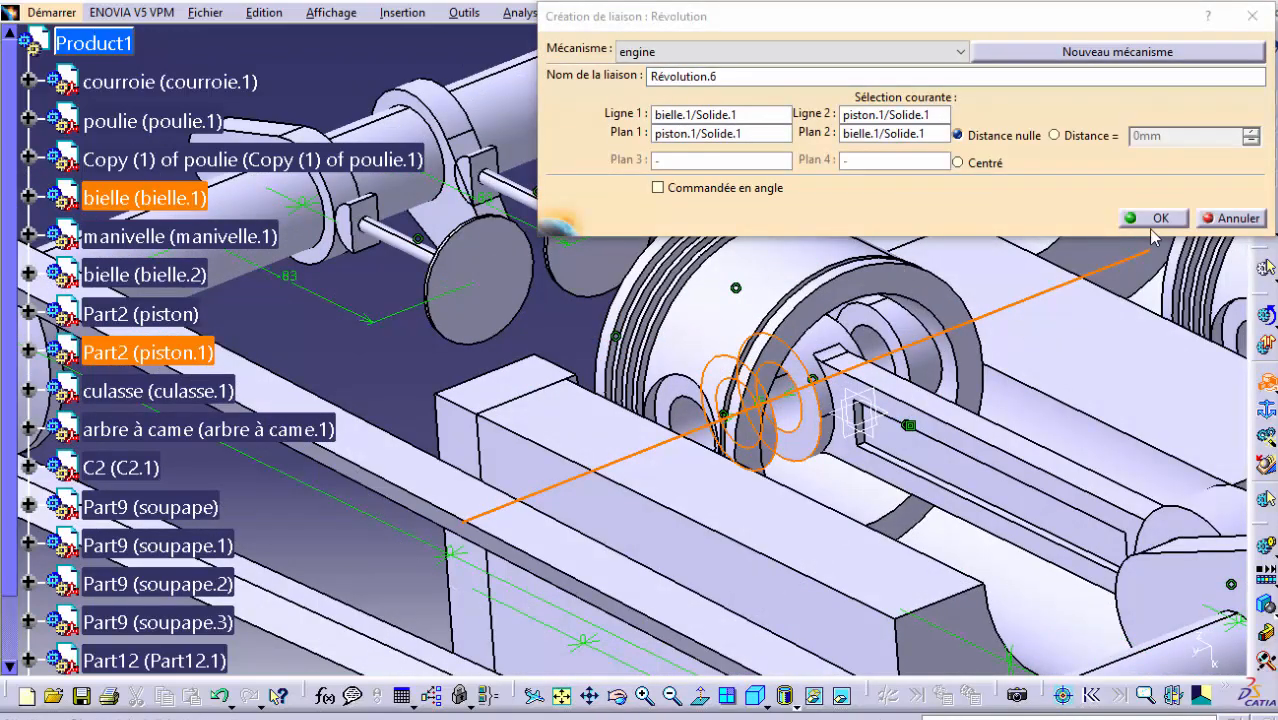
click(1089, 140)
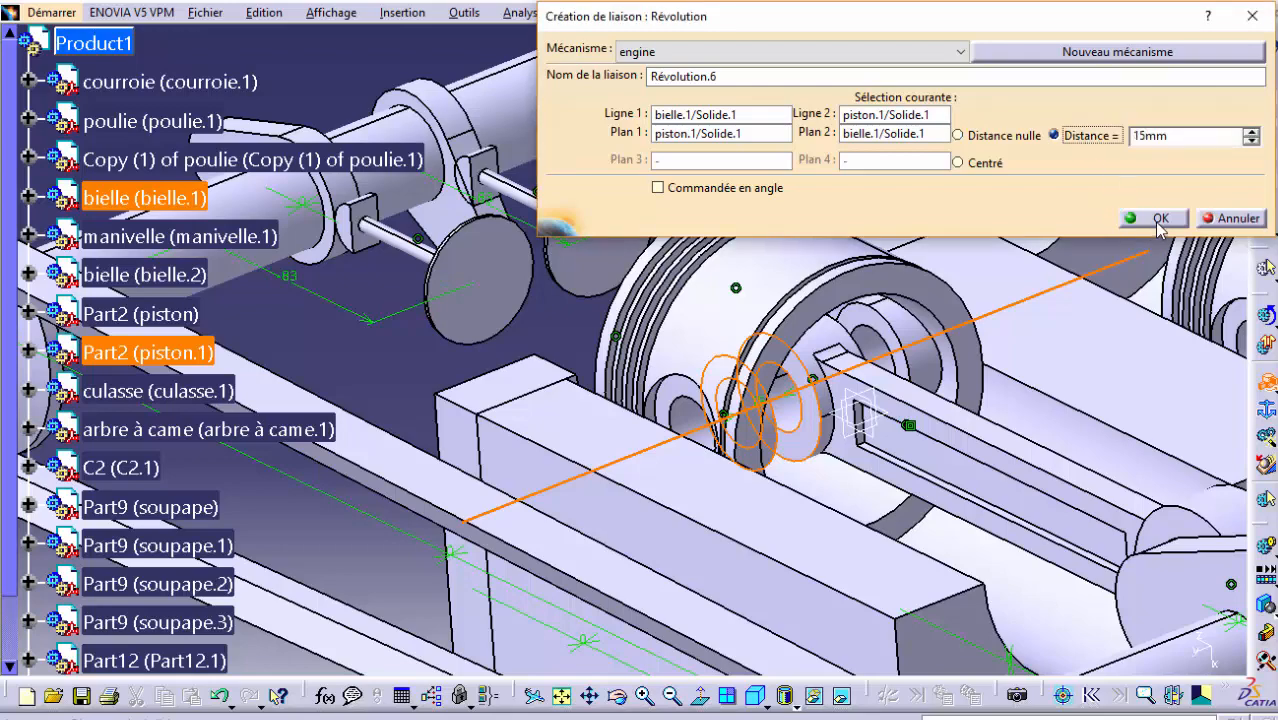
click(1158, 220)
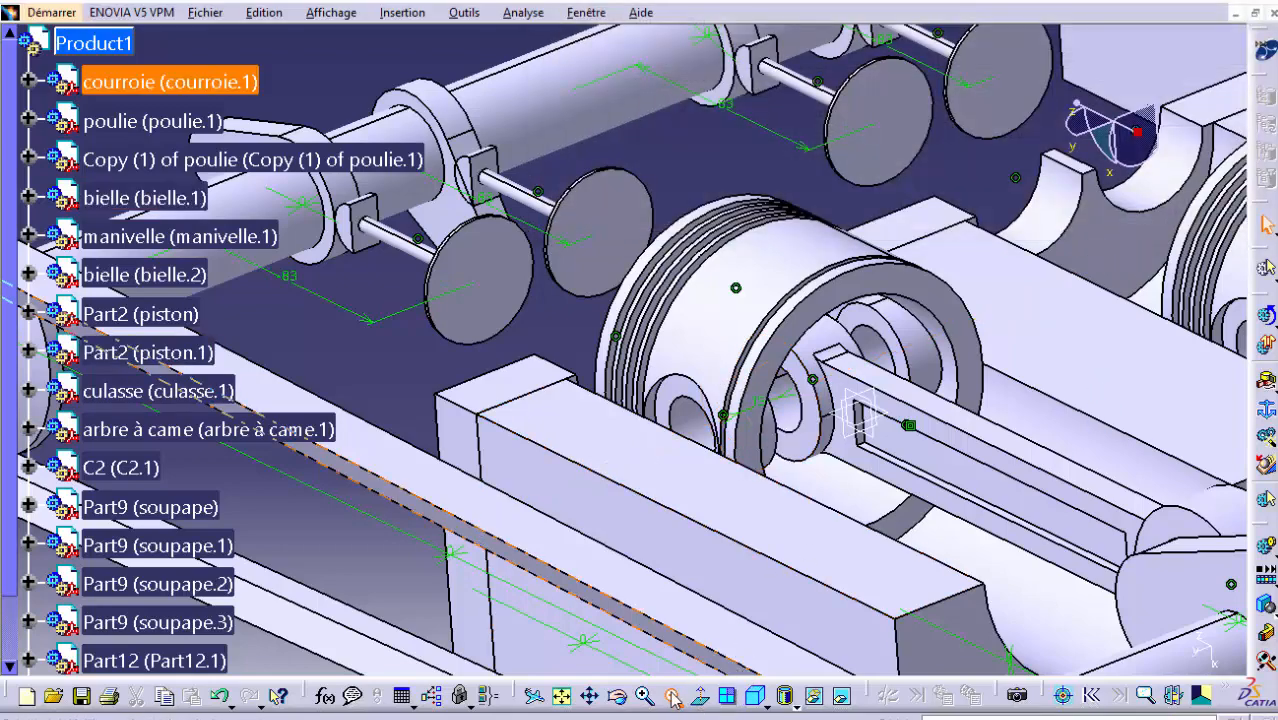
Create a cylindrical joint between the cylinder bore axis of culasse.1 and the axis of piston.1
click(672, 695)
click(671, 694)
middle_drag(818, 164, 908, 398)
click(1273, 387)
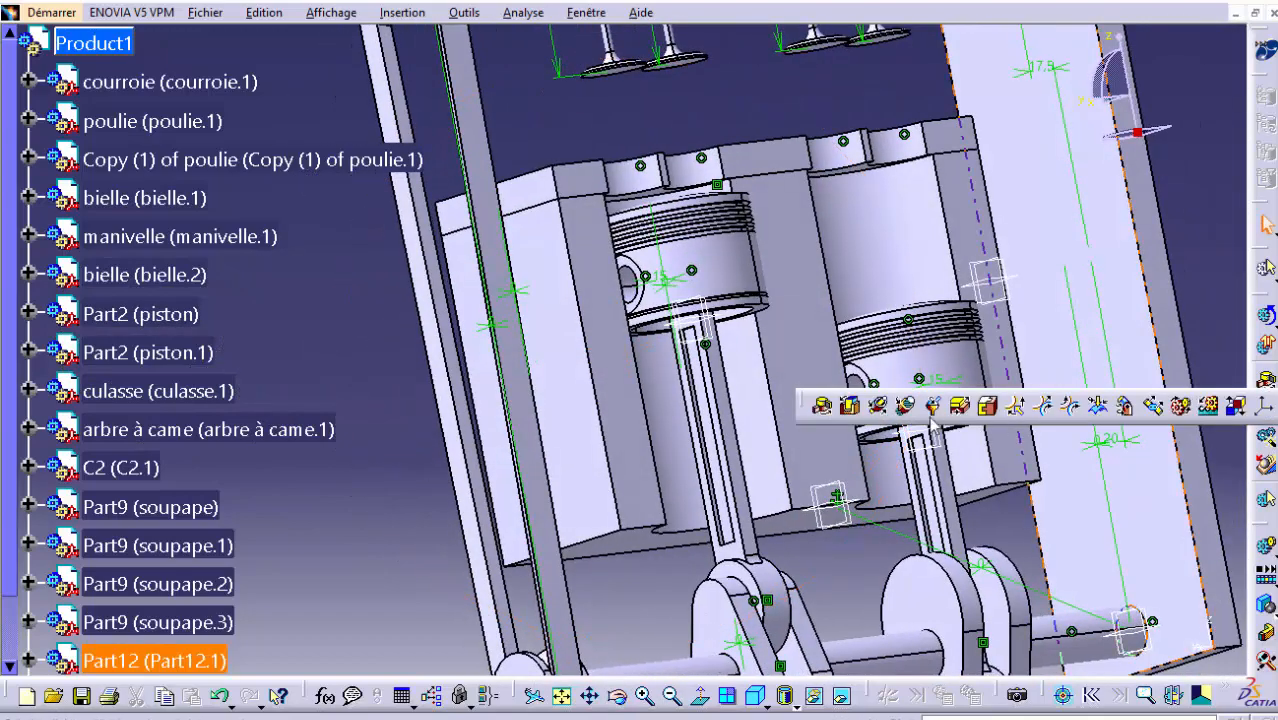
click(886, 410)
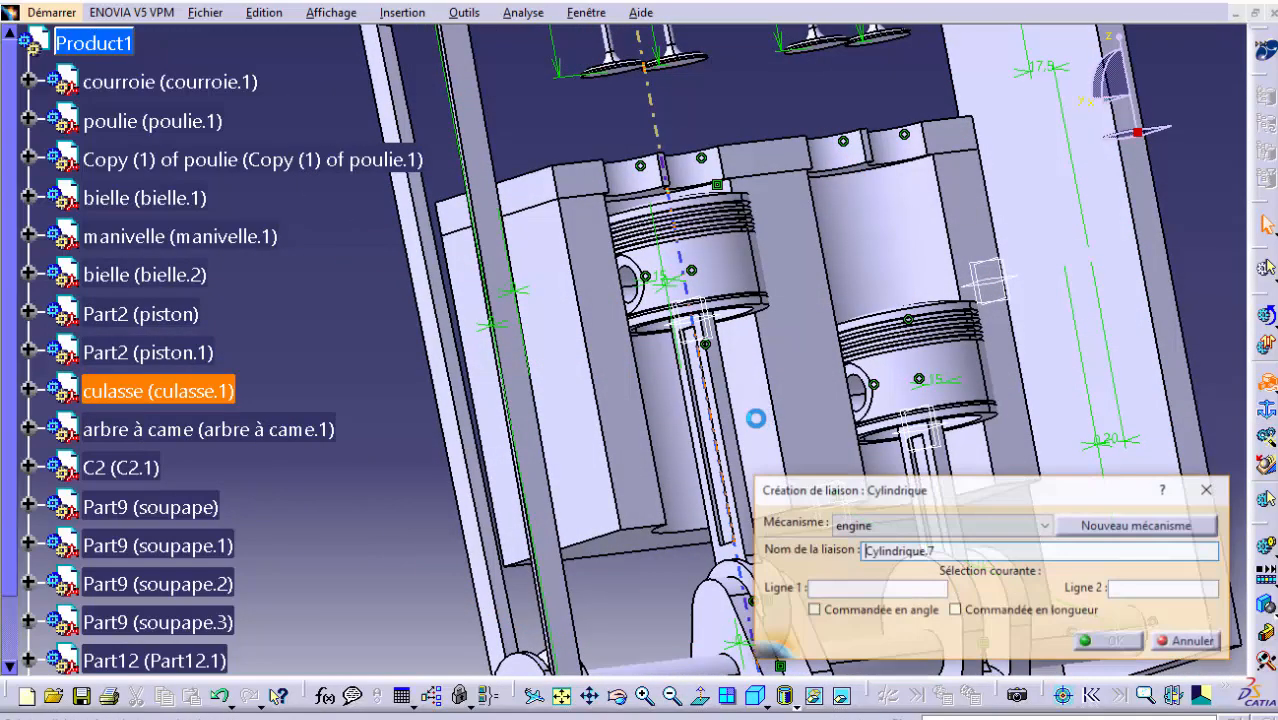
click(758, 418)
click(744, 266)
click(1105, 641)
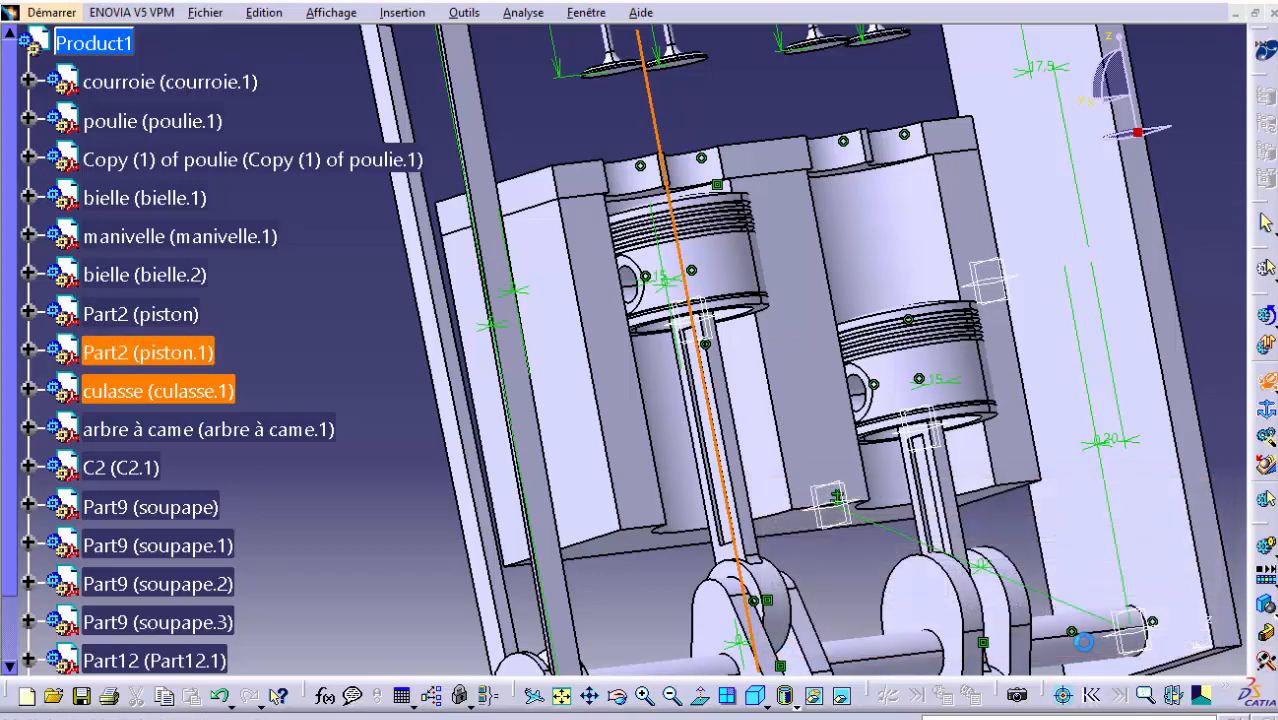
click(710, 406)
Simulate the engine mechanism by sweeping Commande.1 towards 360, and close the simulation
click(668, 698)
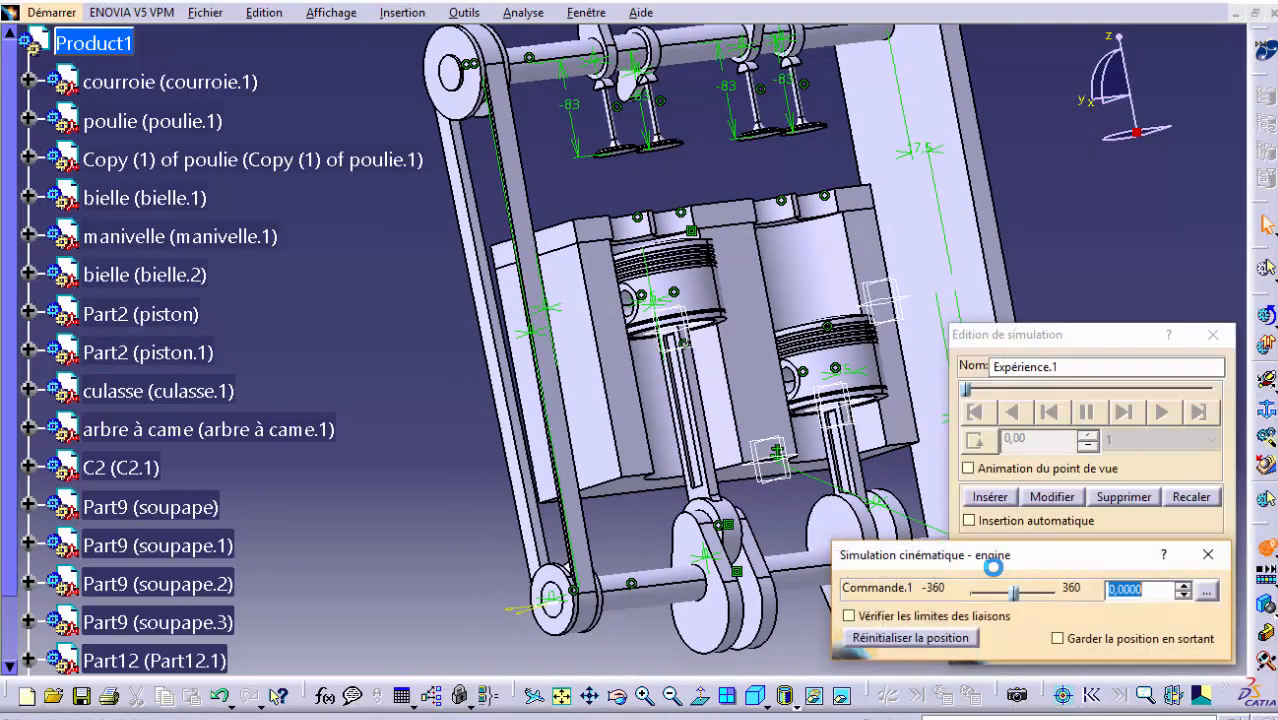
drag(1015, 592, 1080, 590)
click(1142, 340)
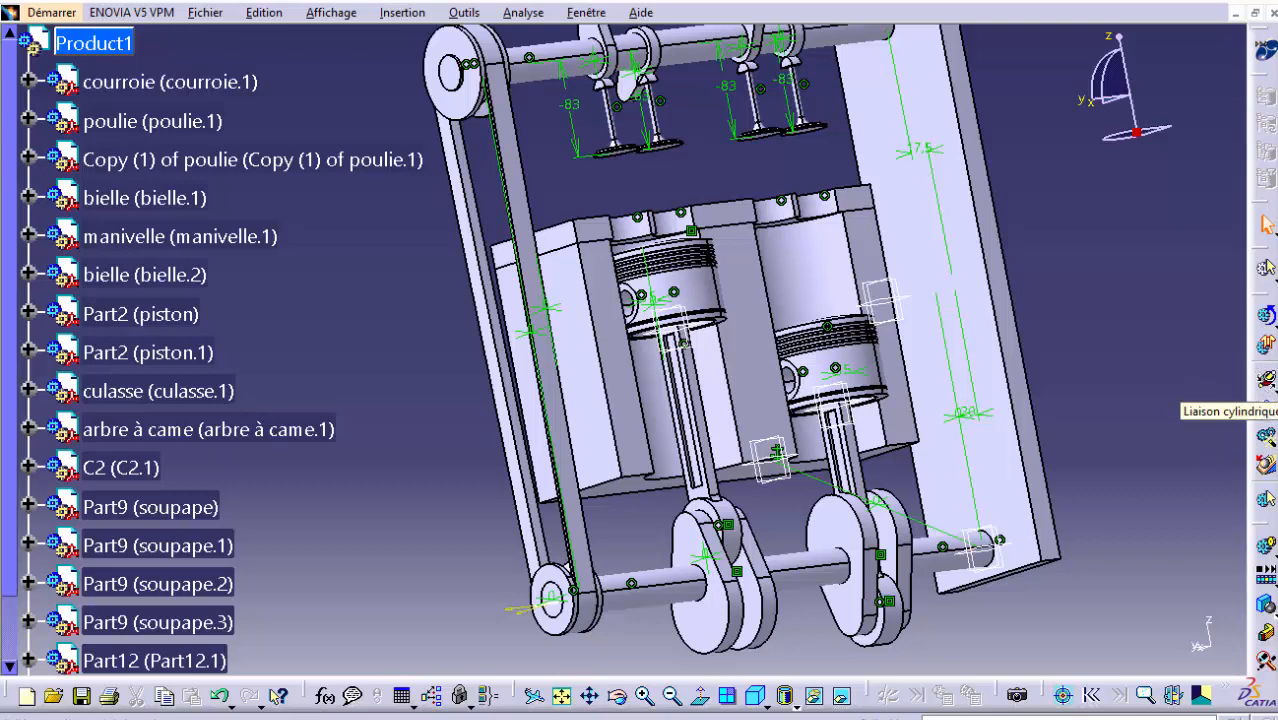
Start a revolute joint in engine pairing the big-end axis of bielle.2 with the crankpin axis of manivelle.1, temporarily hiding bielle.2 for access
click(1262, 408)
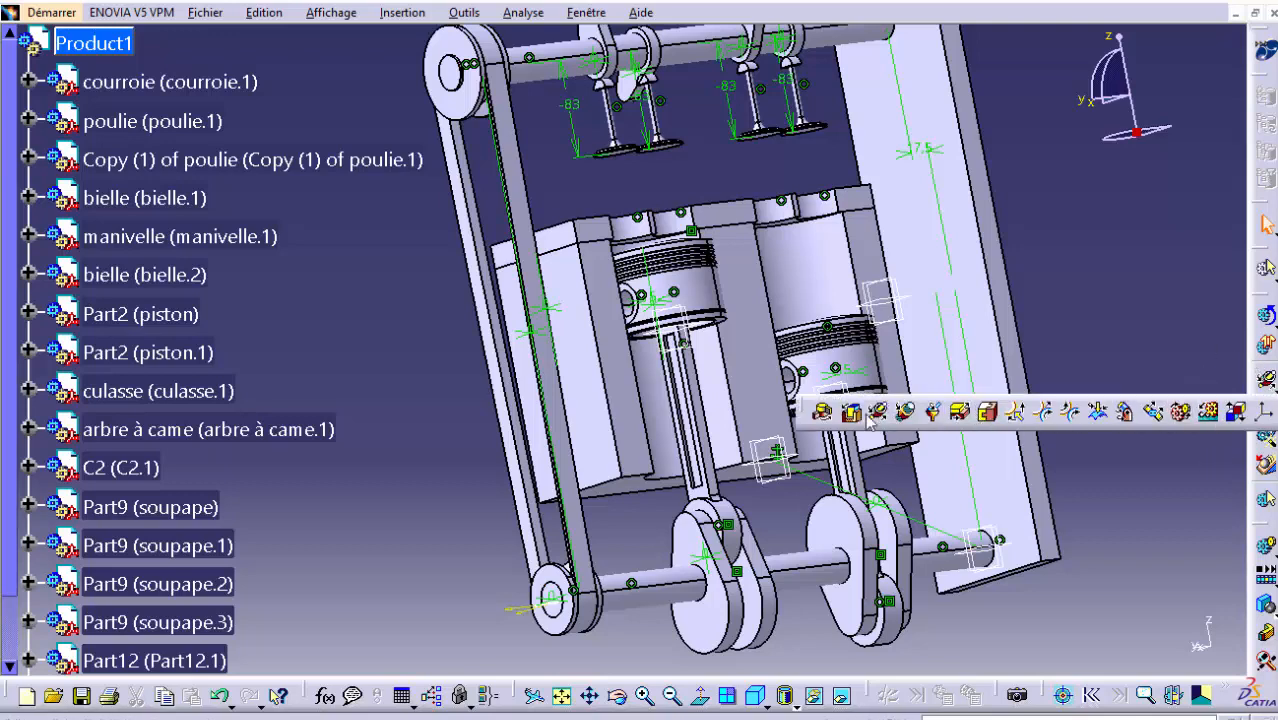
click(826, 414)
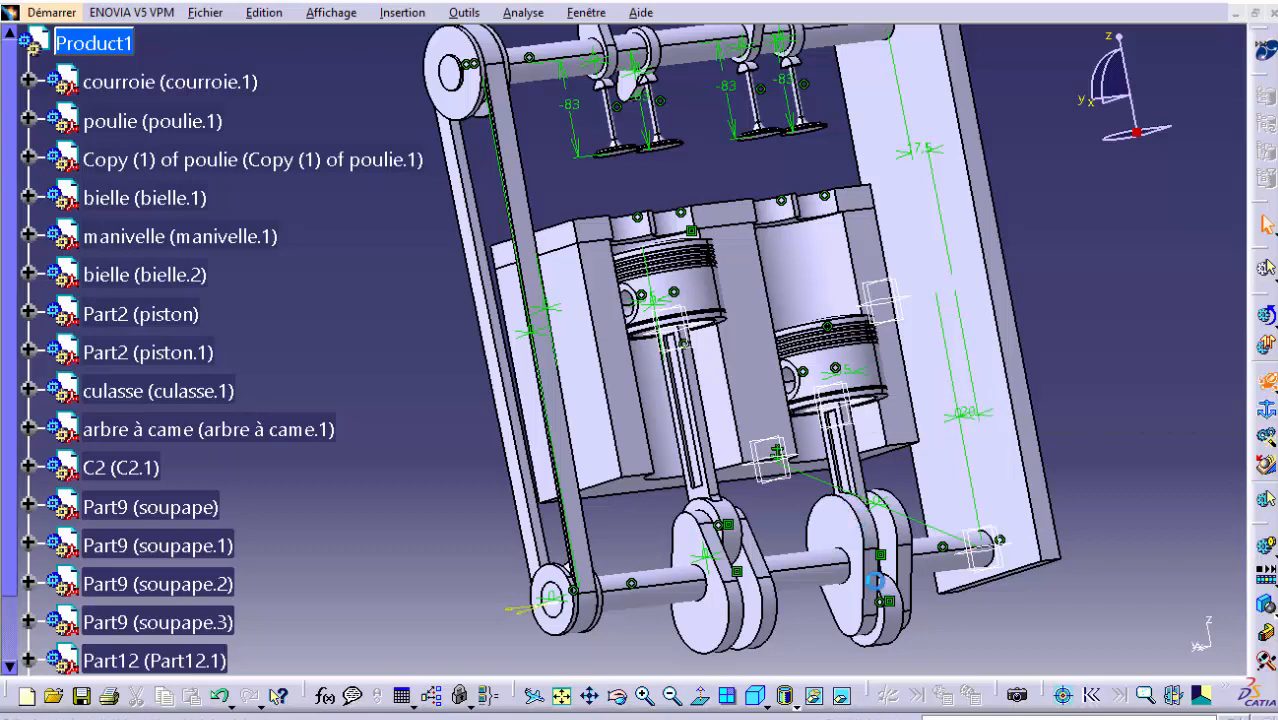
click(888, 615)
right_click(135, 277)
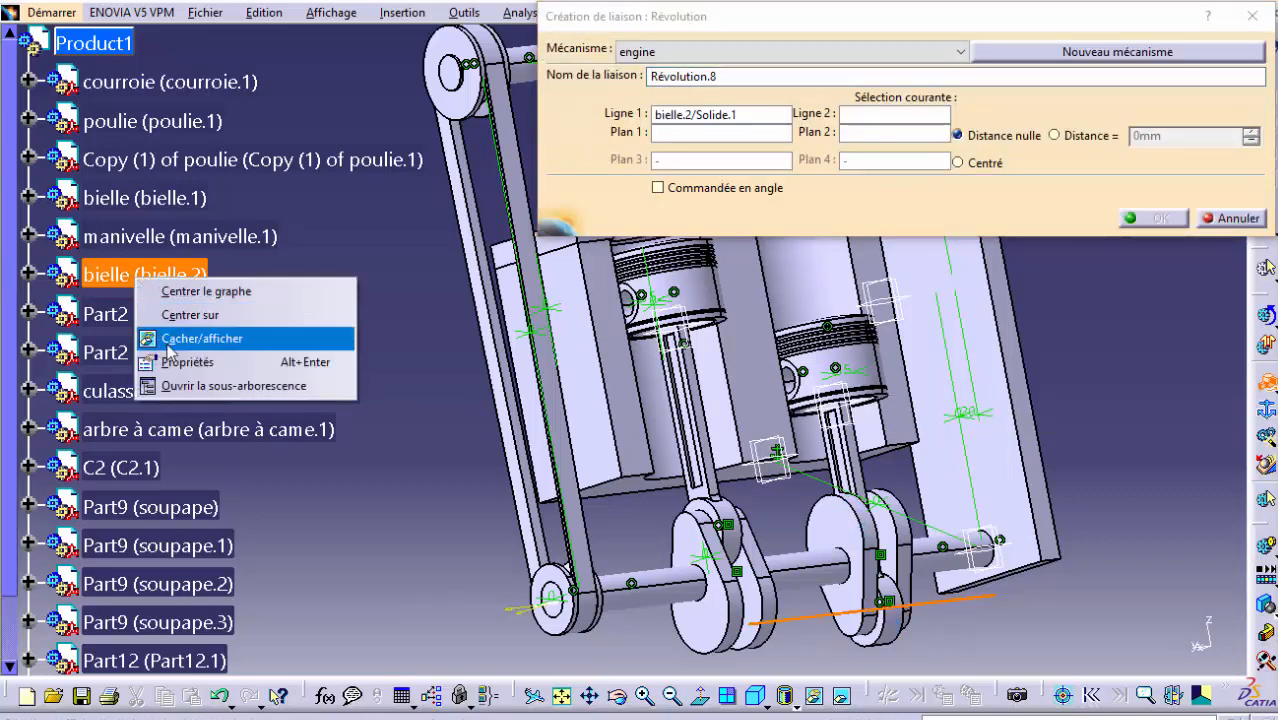
click(228, 336)
click(898, 626)
right_click(172, 272)
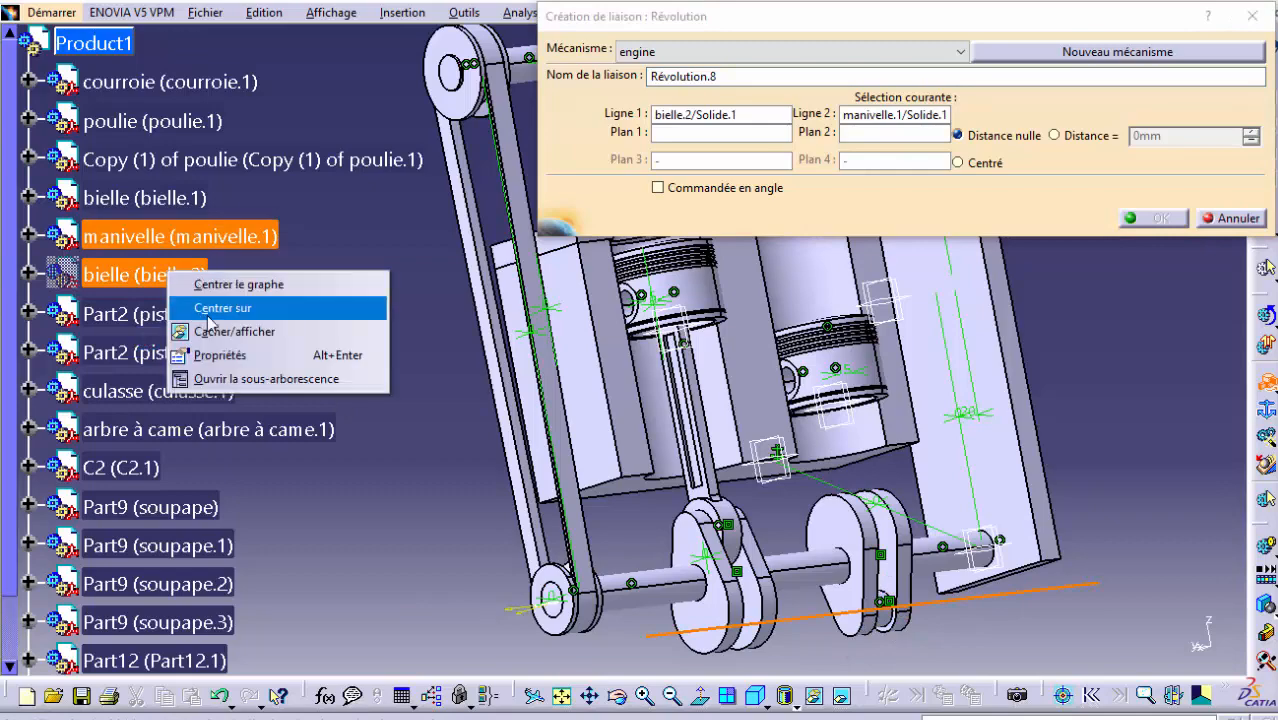
click(262, 330)
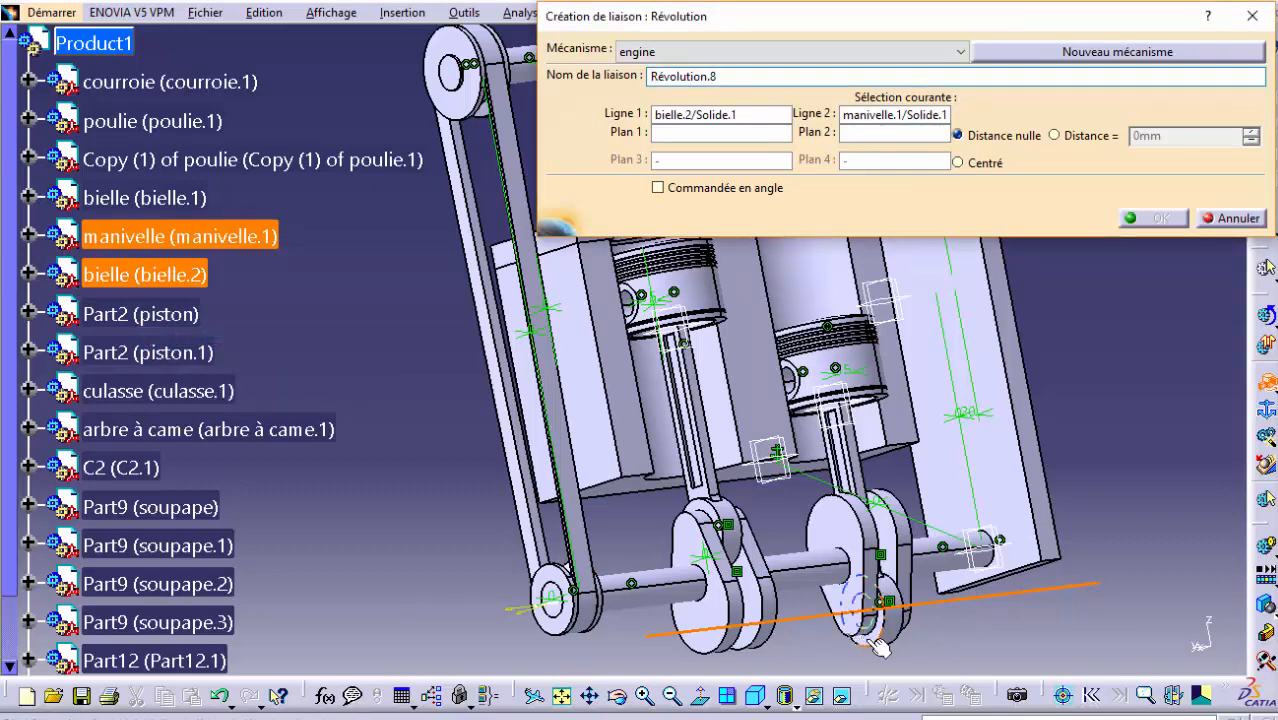
Pair the side face of bielle.2's big end with the facing crank web face of manivelle.1 and create the revolute joint
click(870, 640)
click(629, 703)
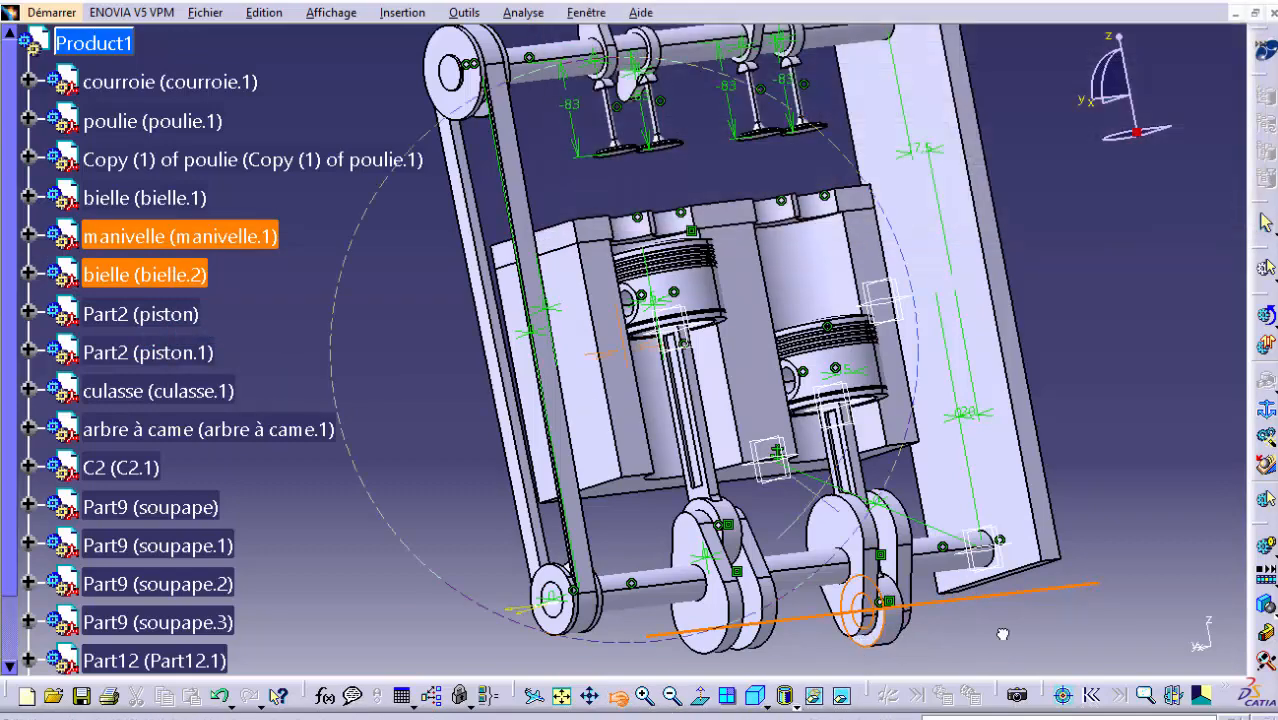
drag(1001, 633, 583, 378)
click(735, 601)
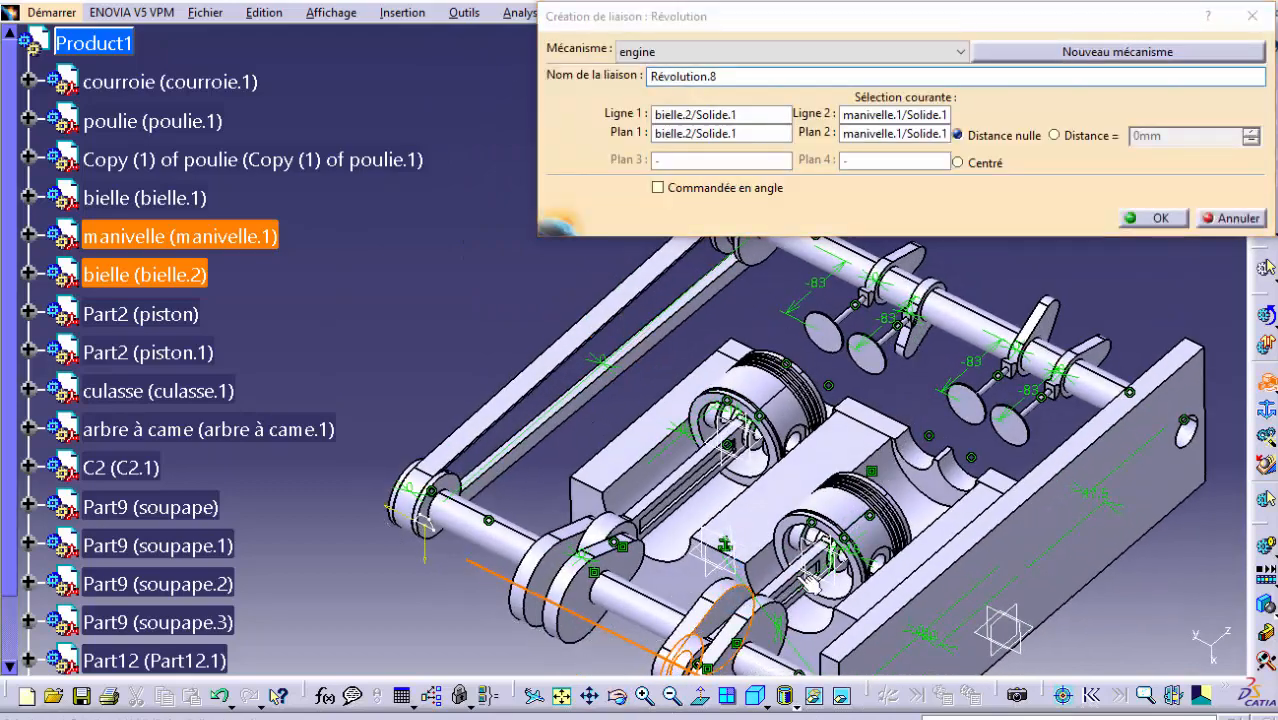
click(1170, 224)
Start a revolute joint pairing the pin hole axis of piston with the small-end axis of bielle.2
click(648, 698)
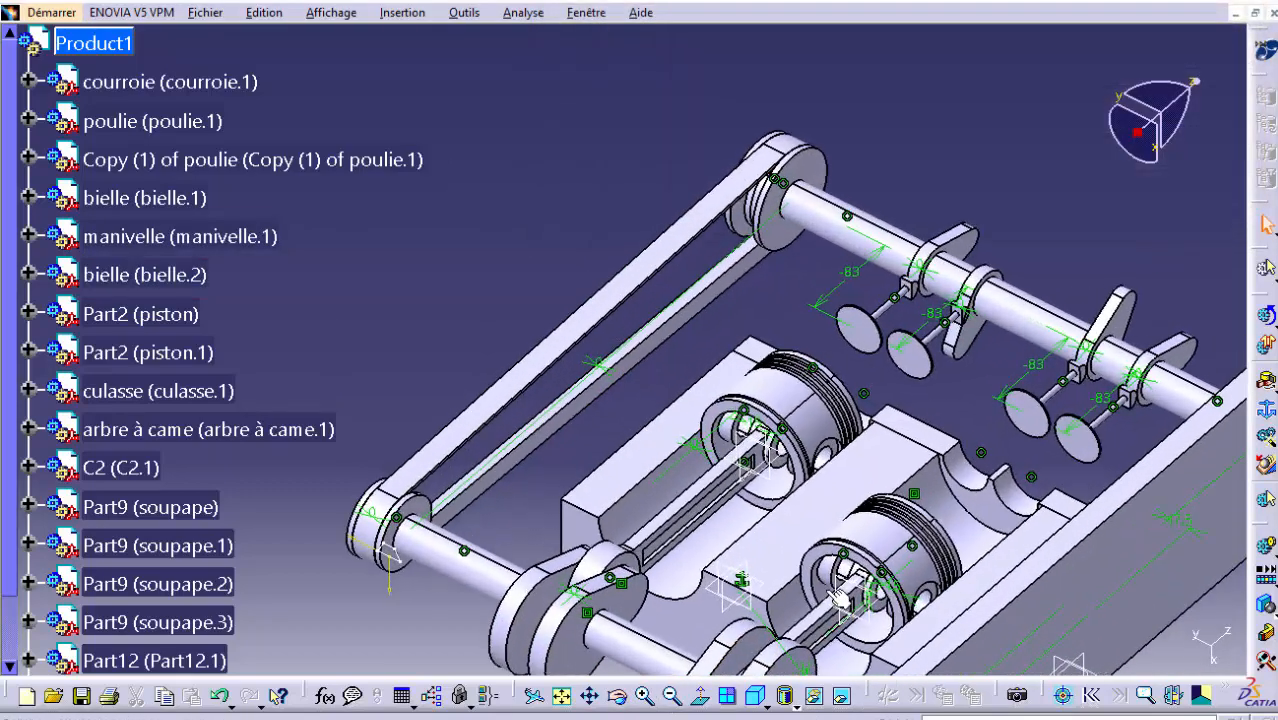
click(648, 698)
middle_drag(799, 505, 715, 240)
click(648, 698)
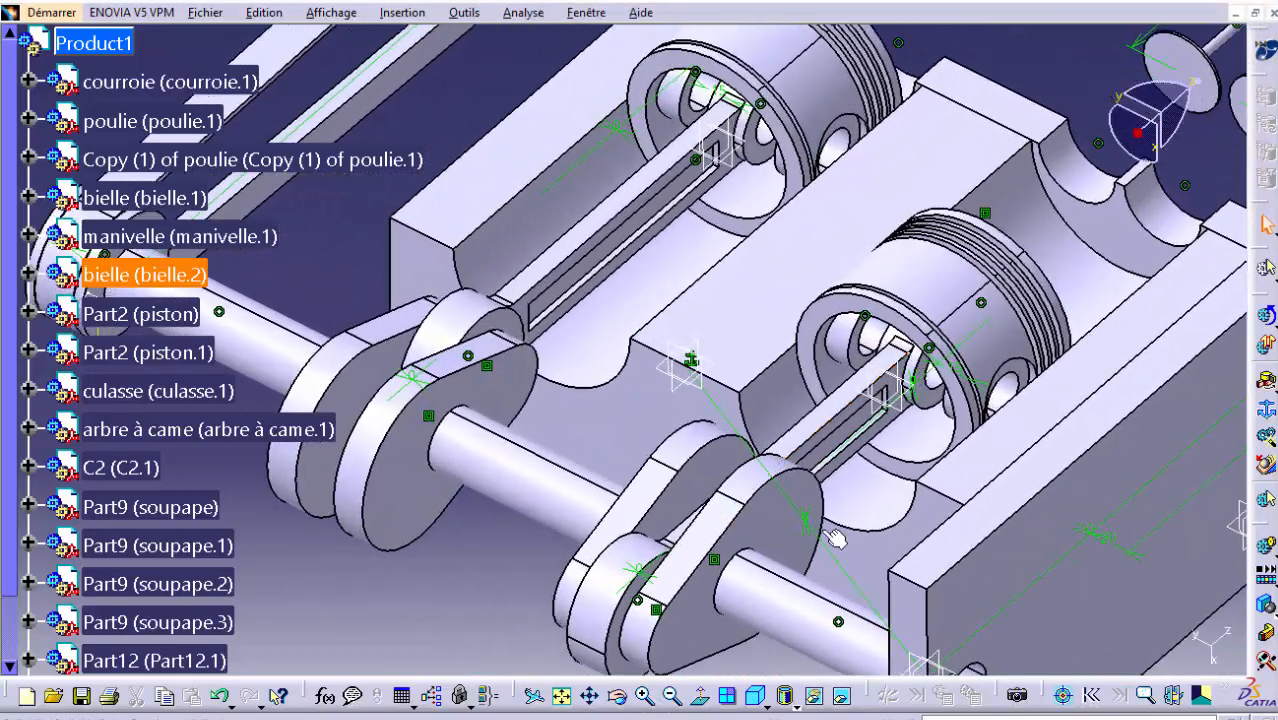
click(647, 698)
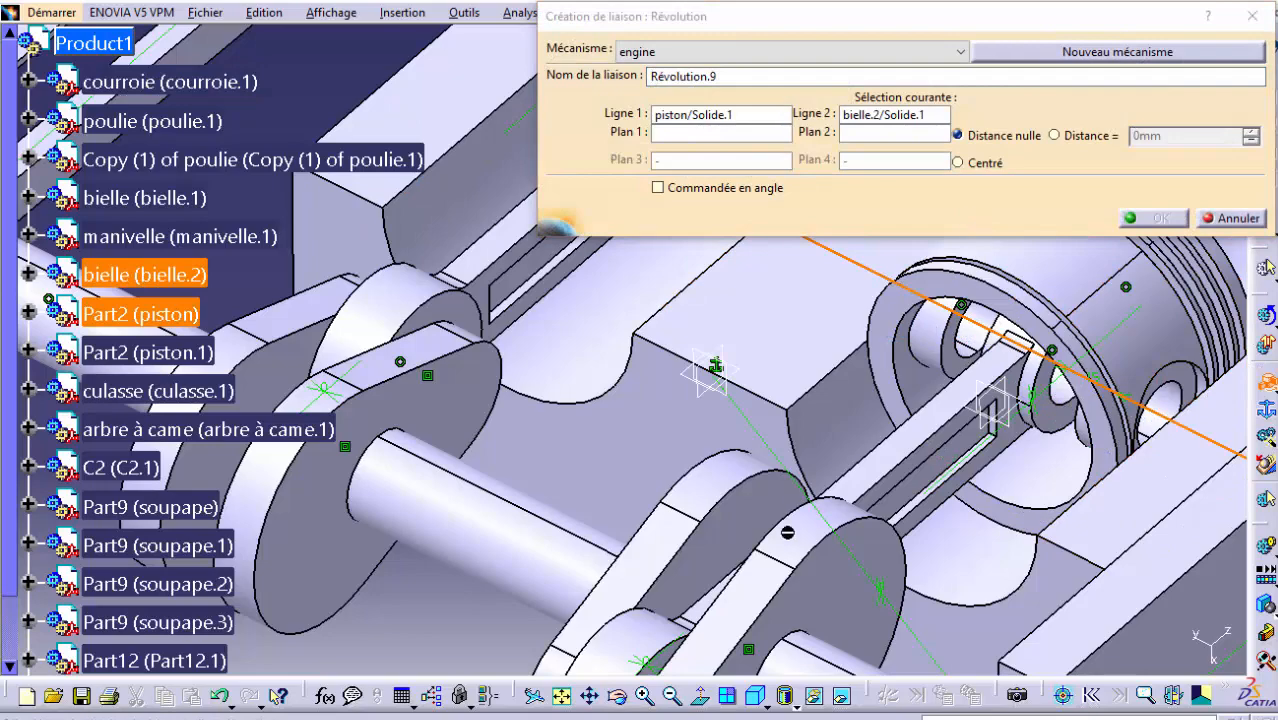
Pair the pin boss face of piston with the side face of bielle.2's small end and create the revolute joint
click(621, 697)
drag(737, 301, 905, 385)
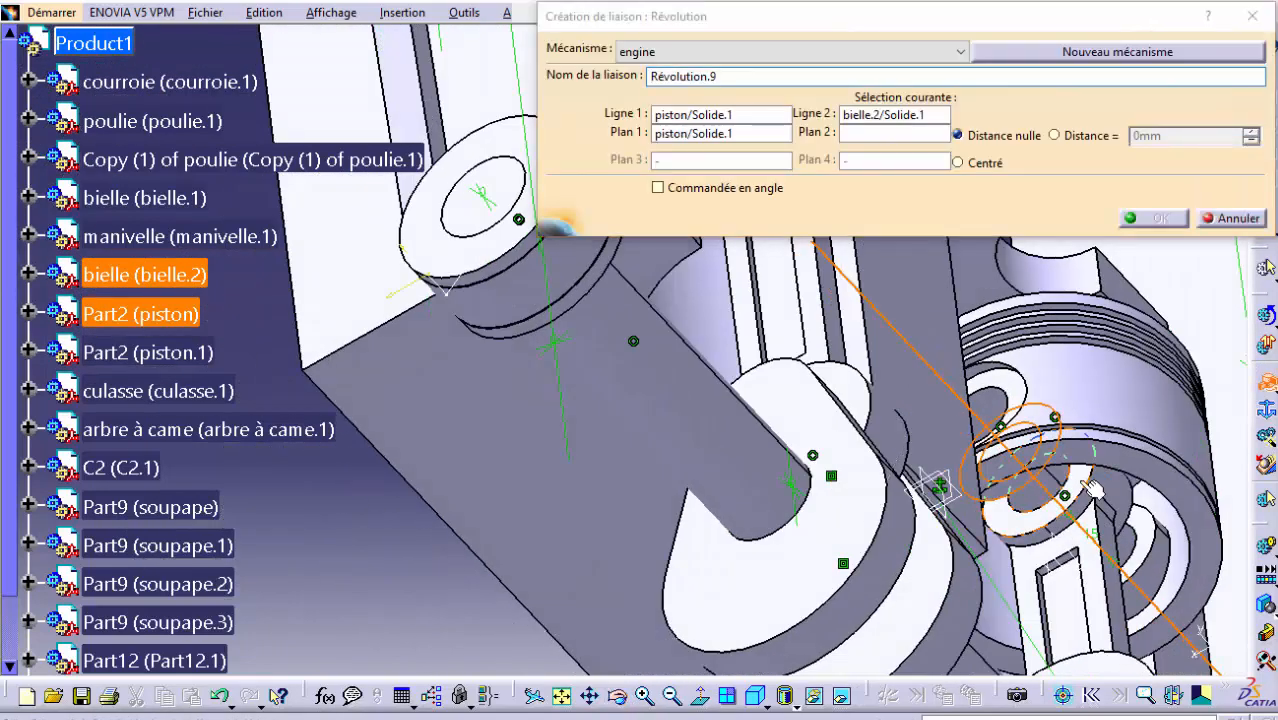
click(1092, 138)
click(1158, 218)
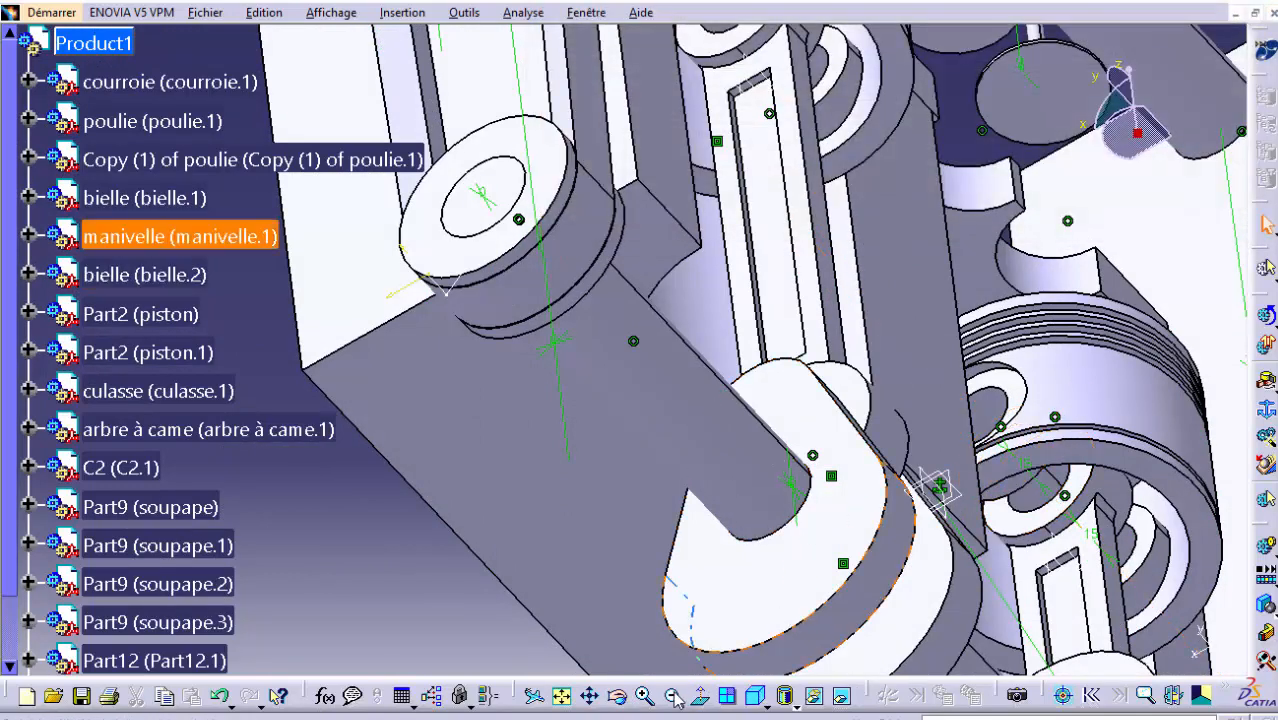
Create a cylindrical joint between the second cylinder bore axis of culasse.1 and the axis of piston
click(676, 698)
click(675, 698)
click(616, 695)
drag(625, 275, 543, 400)
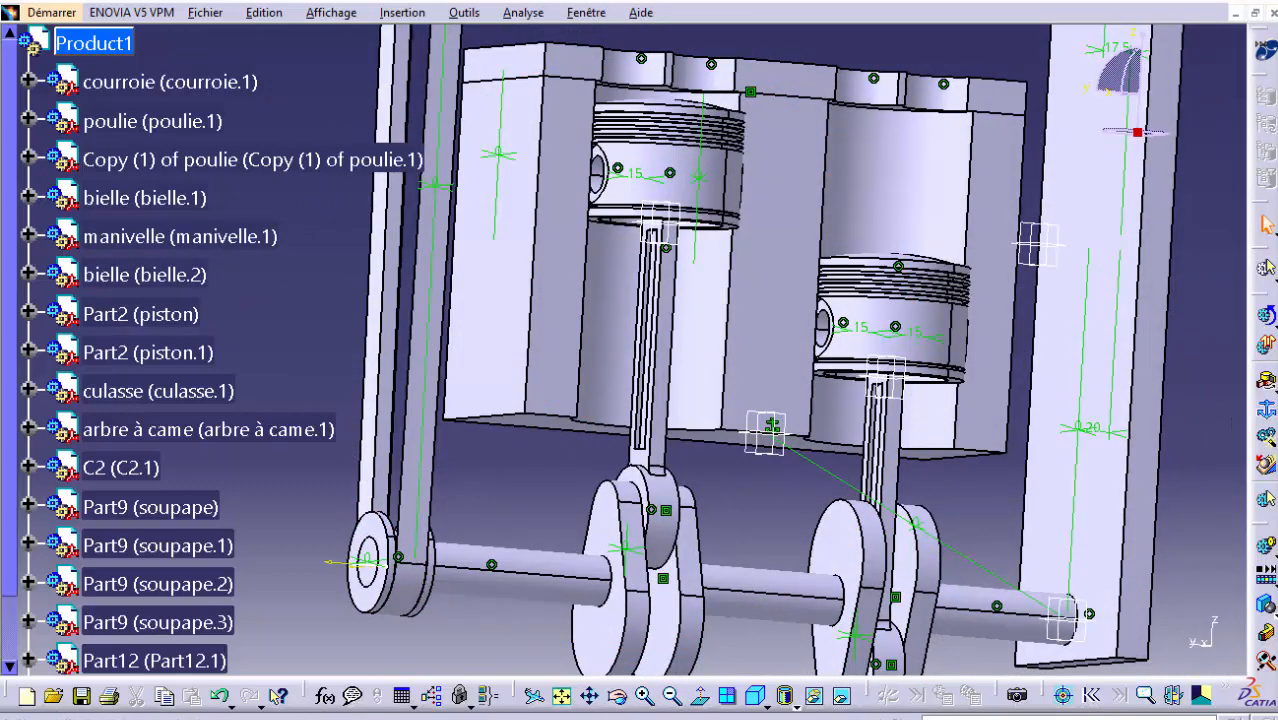
click(1267, 411)
click(880, 408)
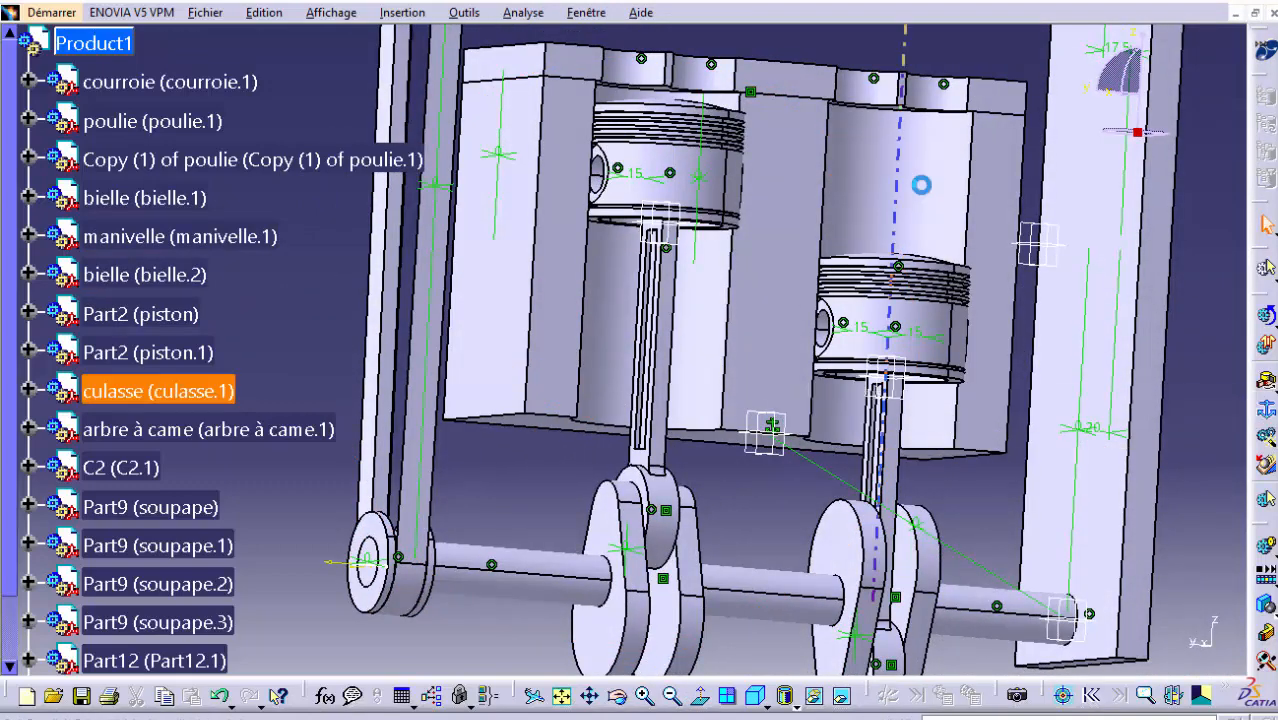
click(893, 295)
click(935, 343)
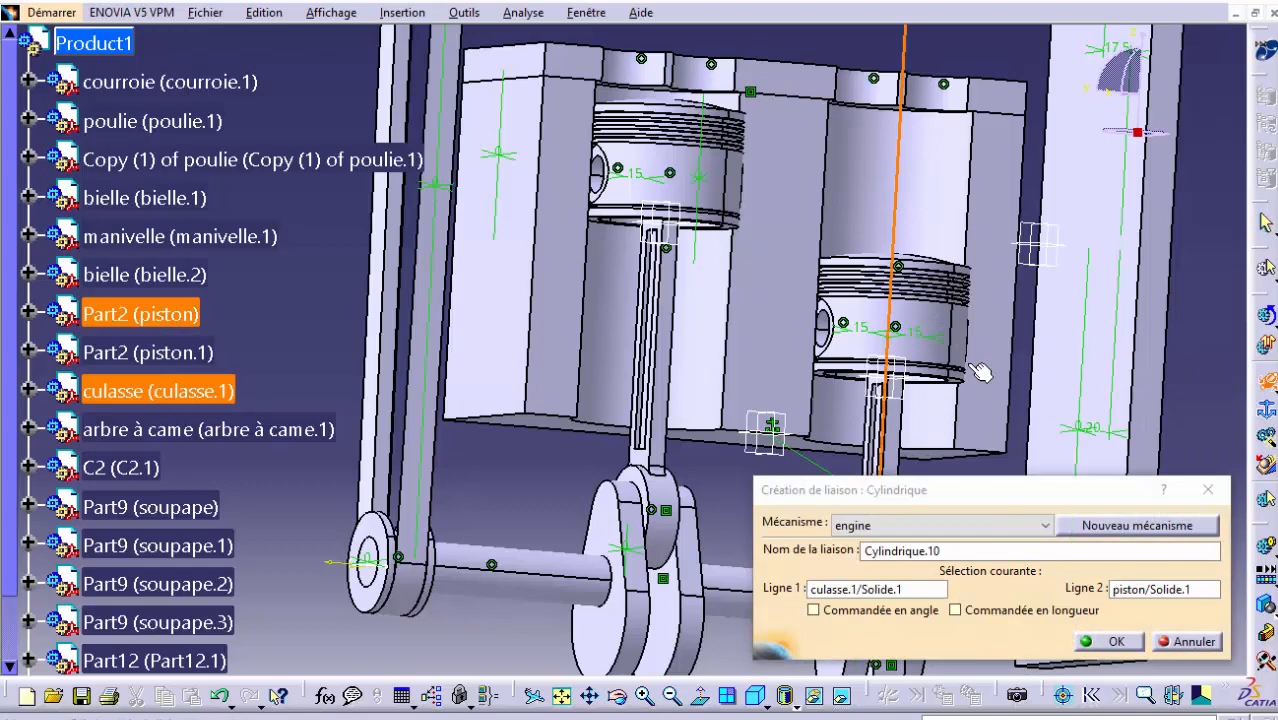
click(1108, 641)
click(696, 413)
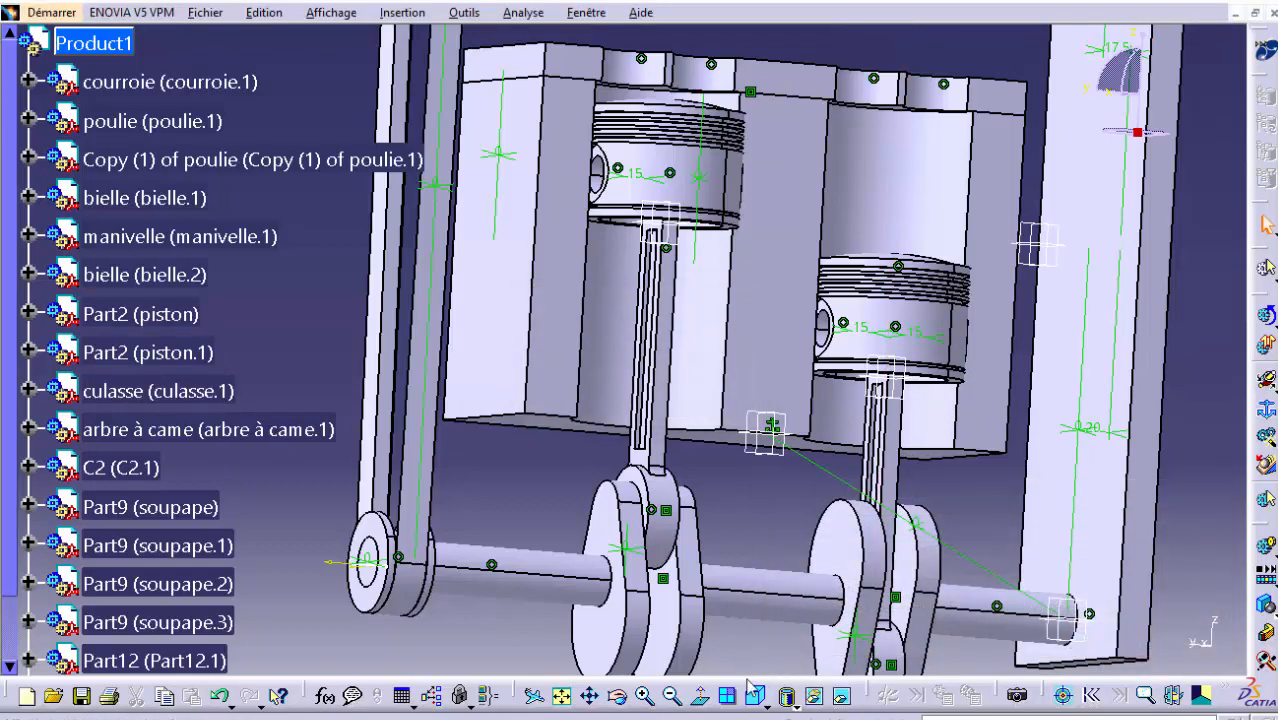
Run the engine simulation with both pistons by sweeping Commande.1 towards 360, and close the simulation
click(671, 696)
click(618, 697)
drag(425, 255, 410, 385)
click(673, 696)
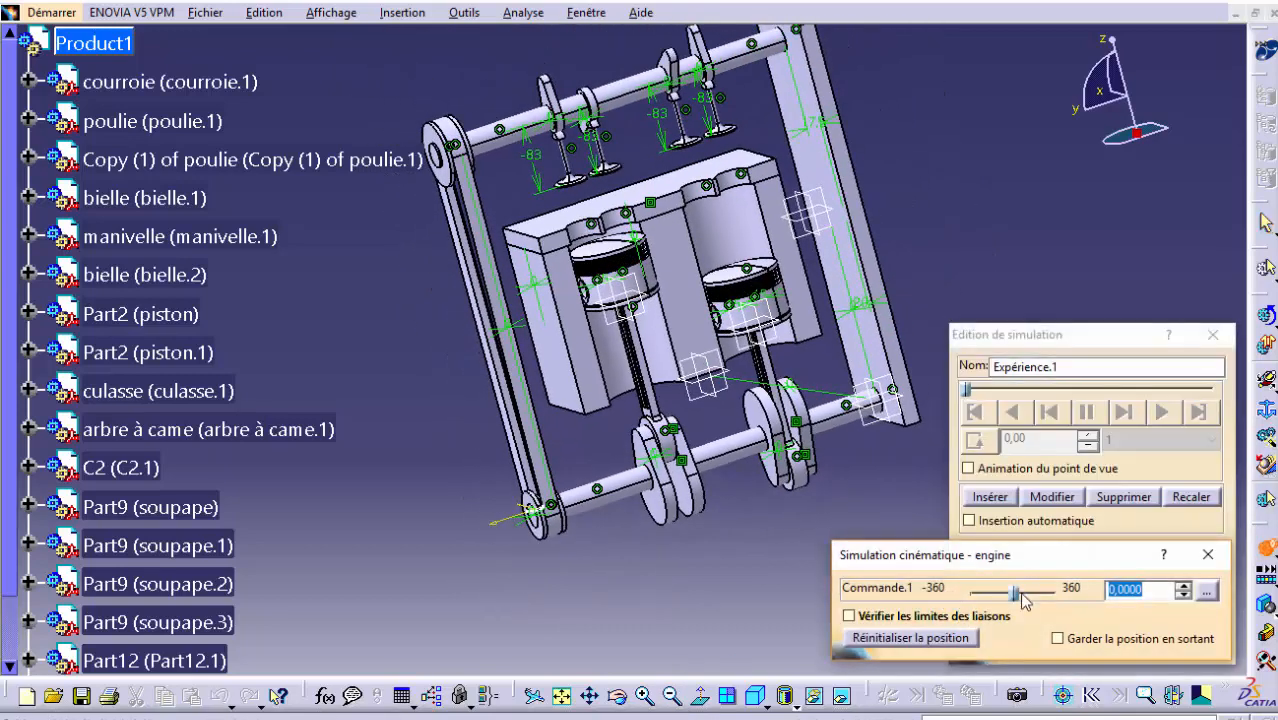
drag(1015, 594, 1096, 600)
click(1210, 342)
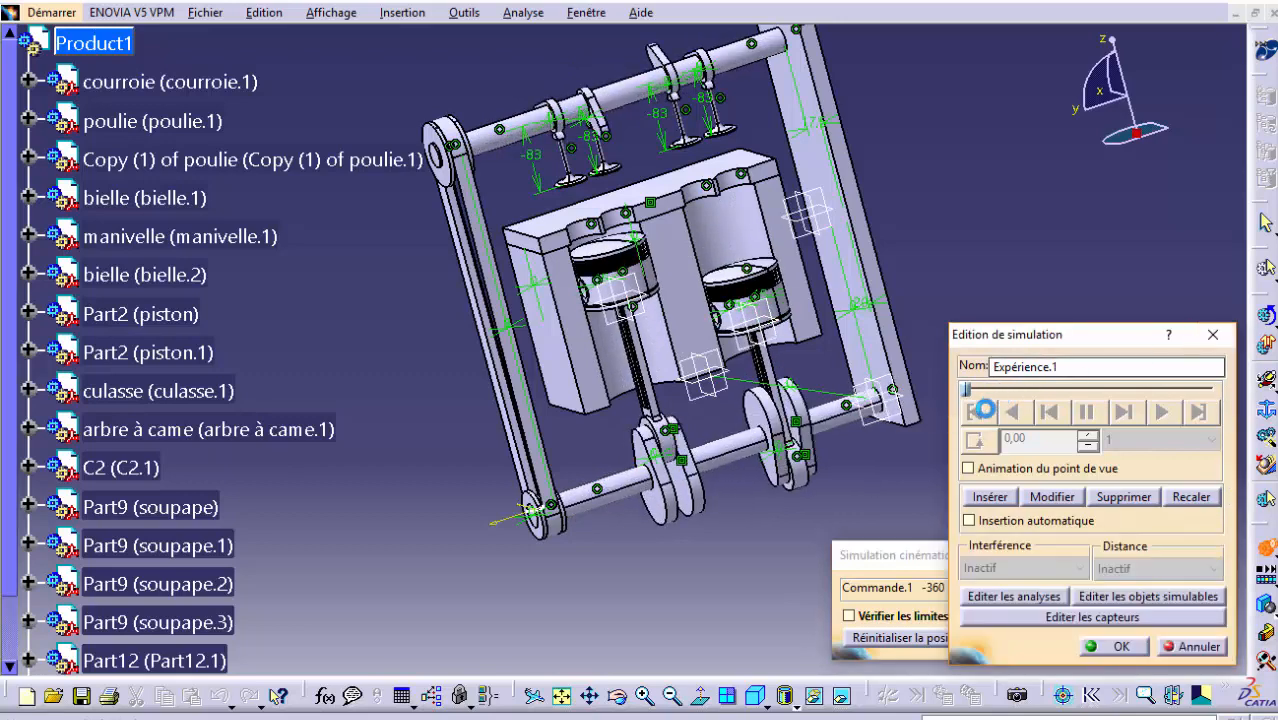
Create a slide curve joint between the rounded tip edge of valve soupape and the first cam profile of arbre à came.1
click(645, 696)
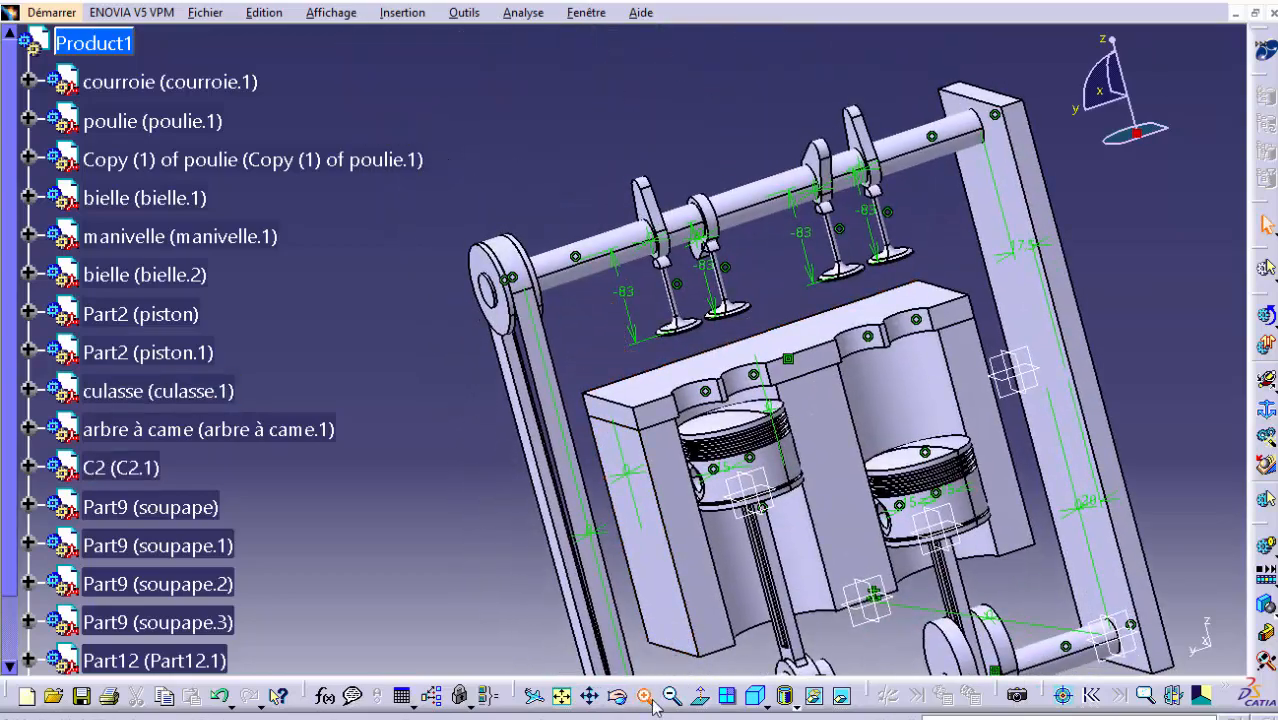
click(651, 699)
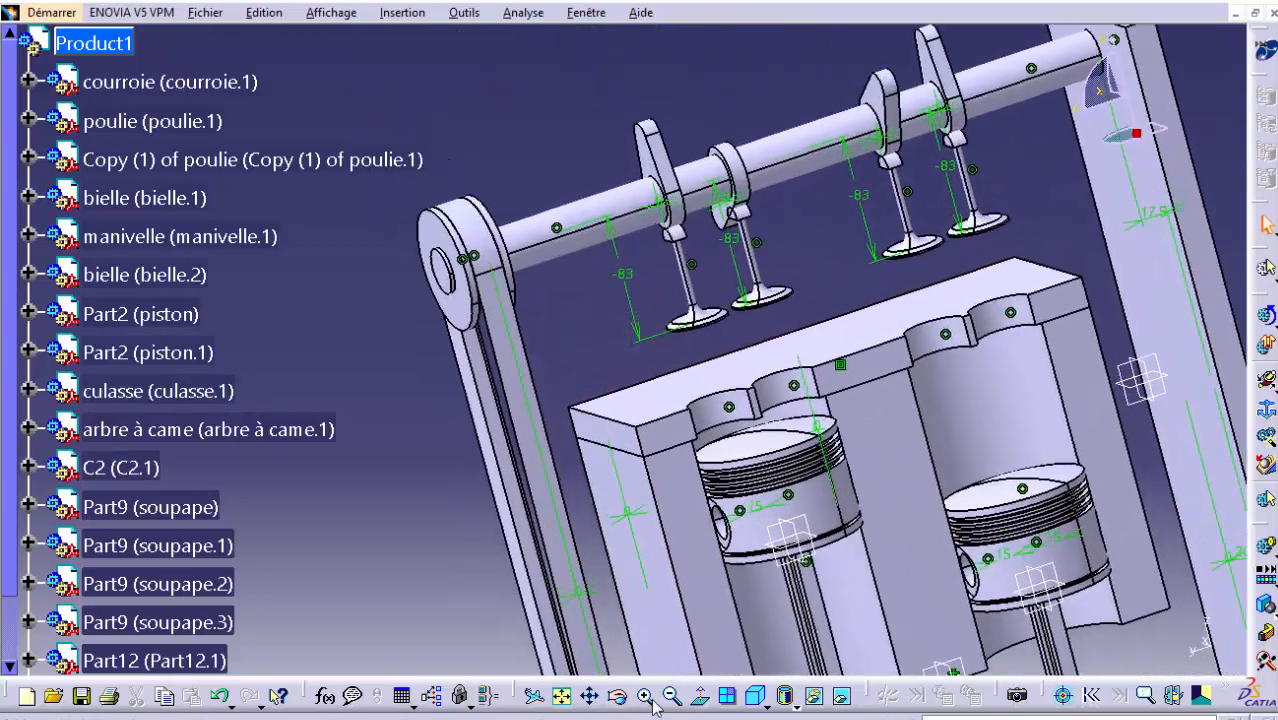
click(651, 699)
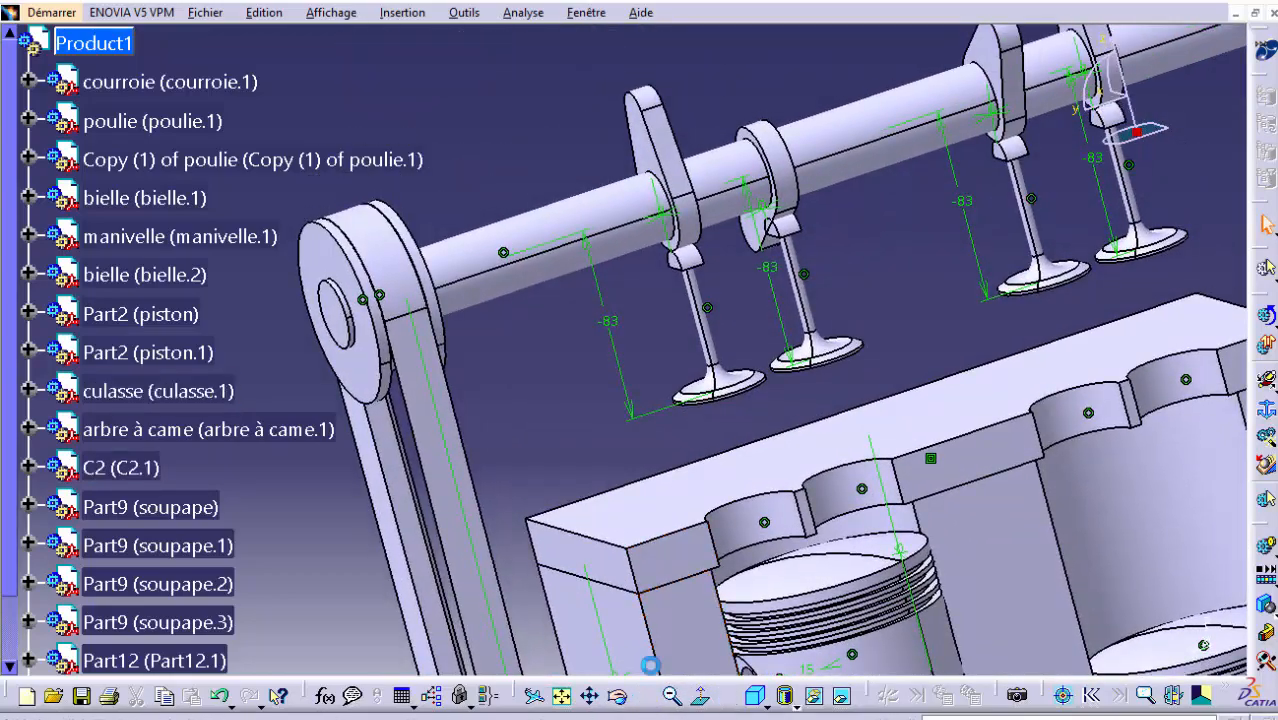
click(648, 694)
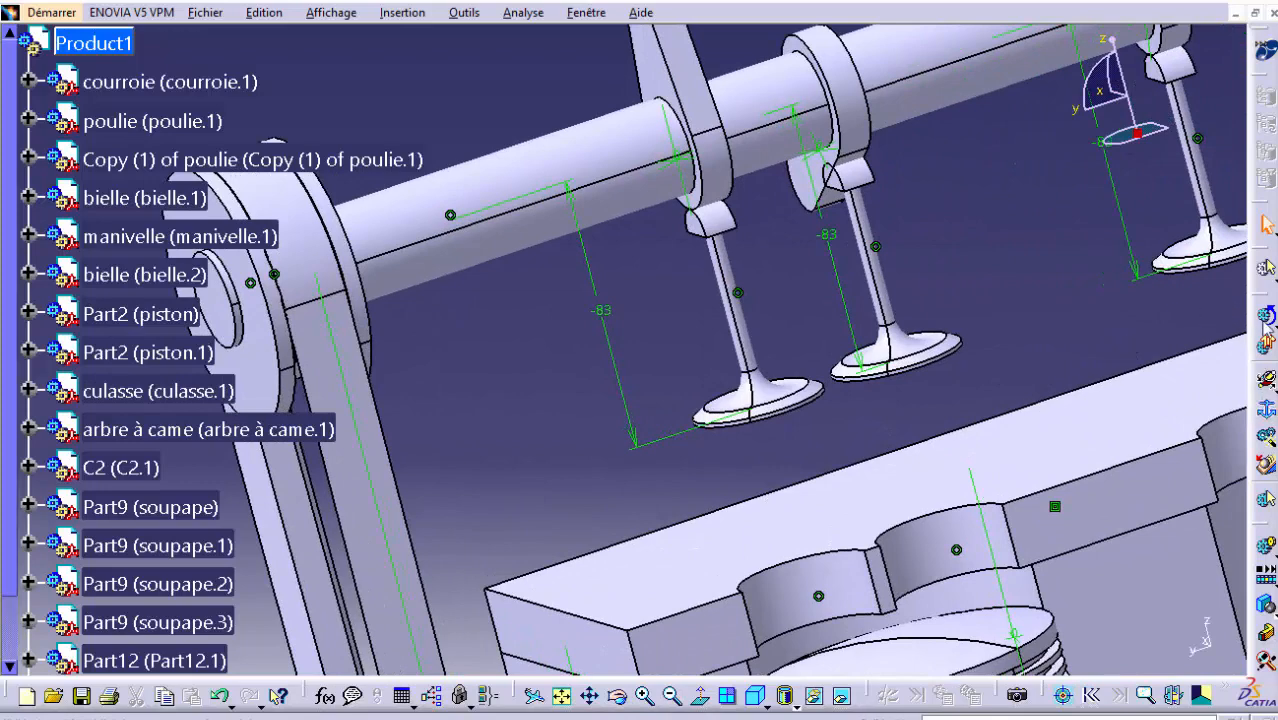
click(1268, 410)
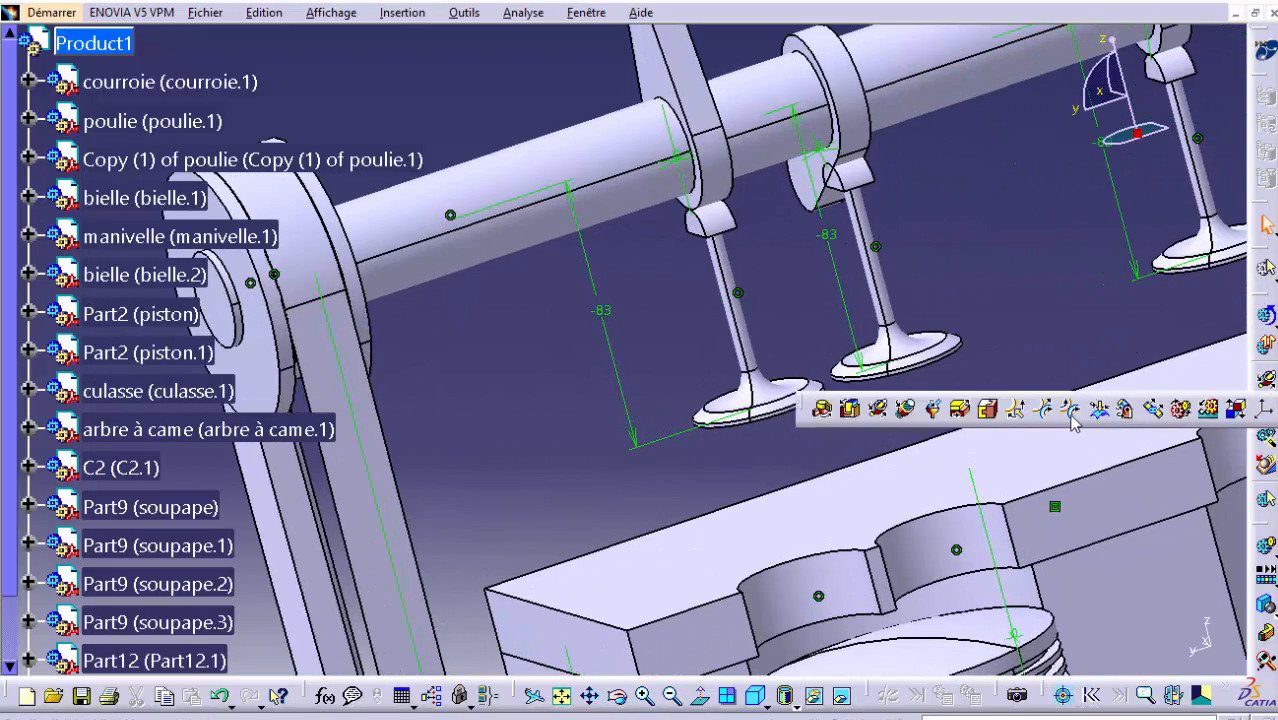
click(1048, 410)
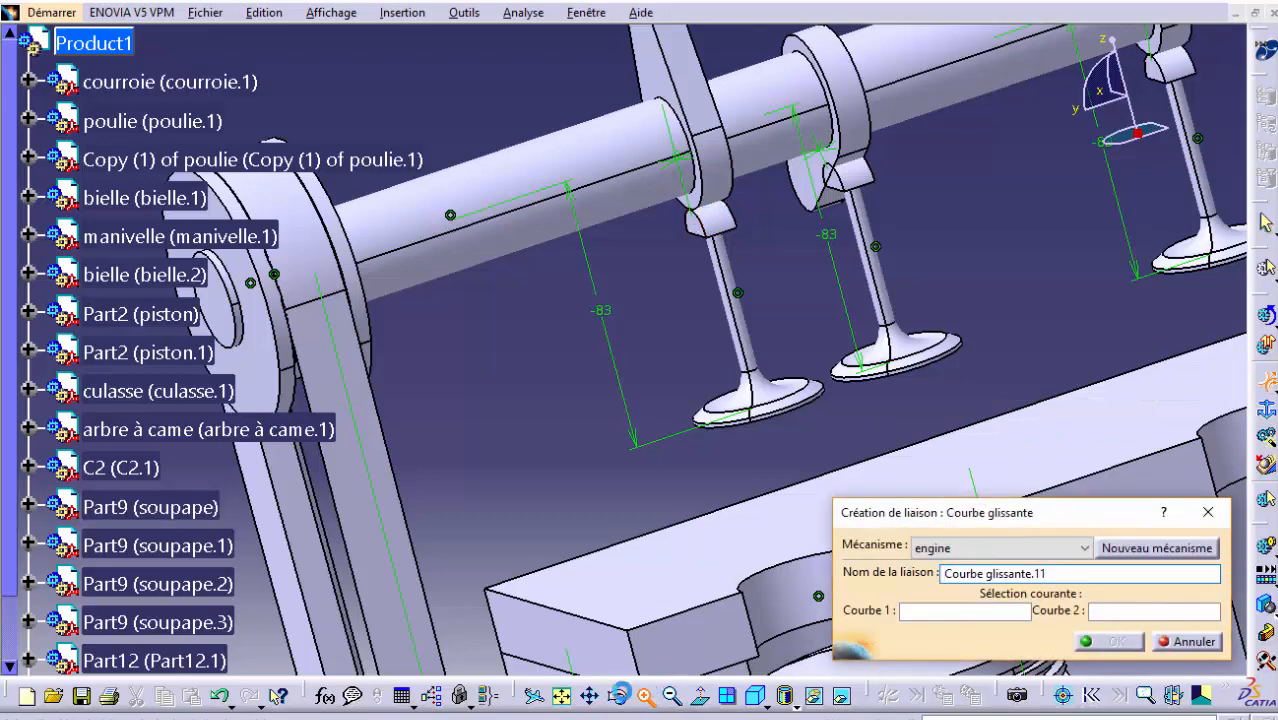
click(646, 696)
click(723, 132)
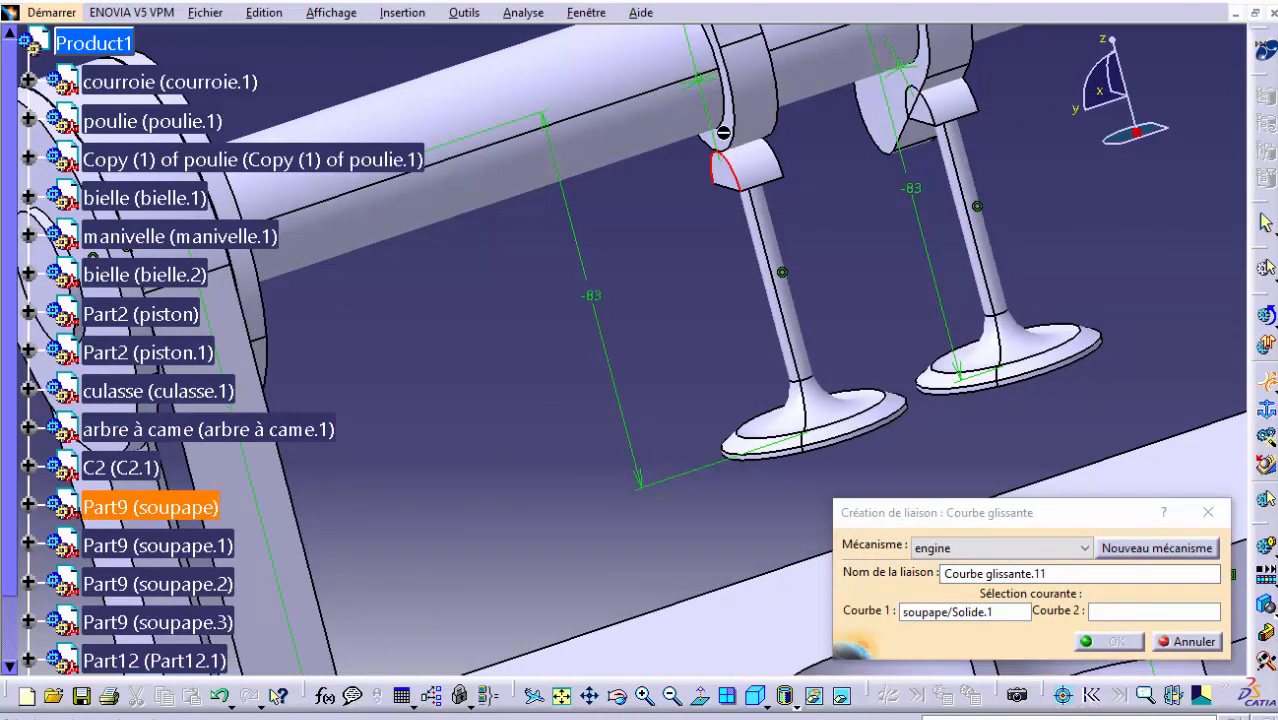
click(720, 130)
click(1112, 641)
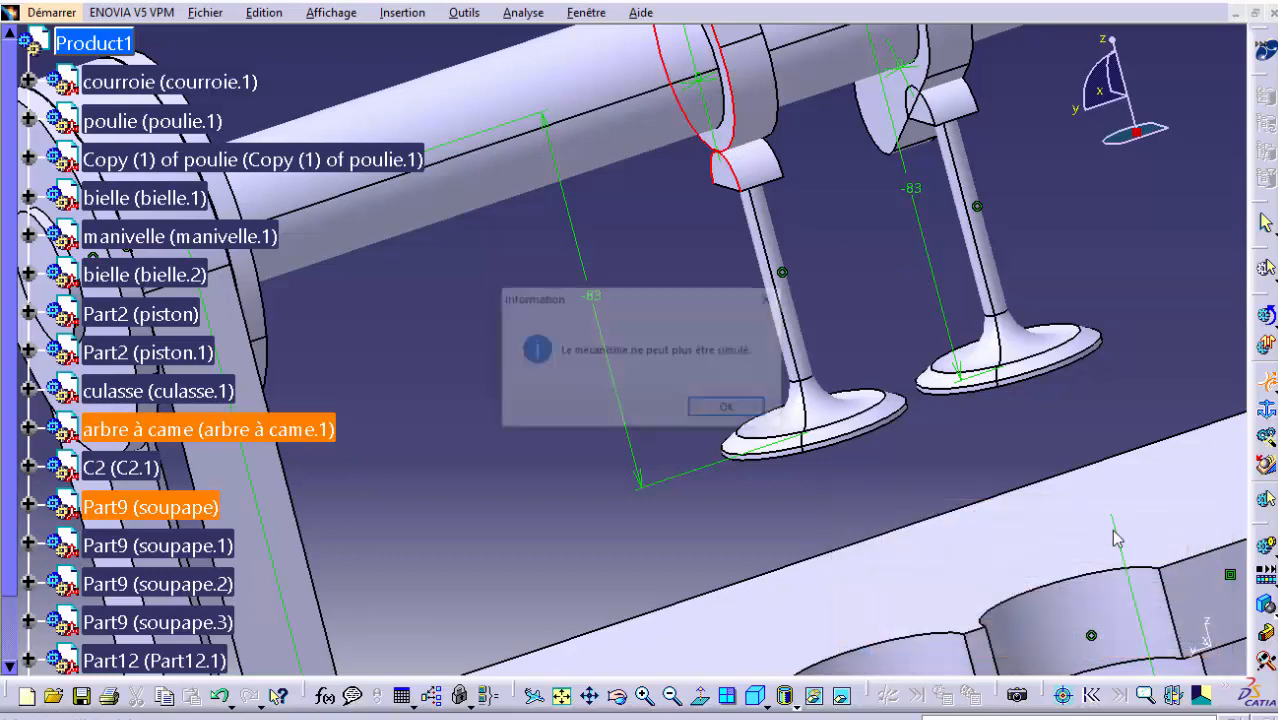
click(724, 410)
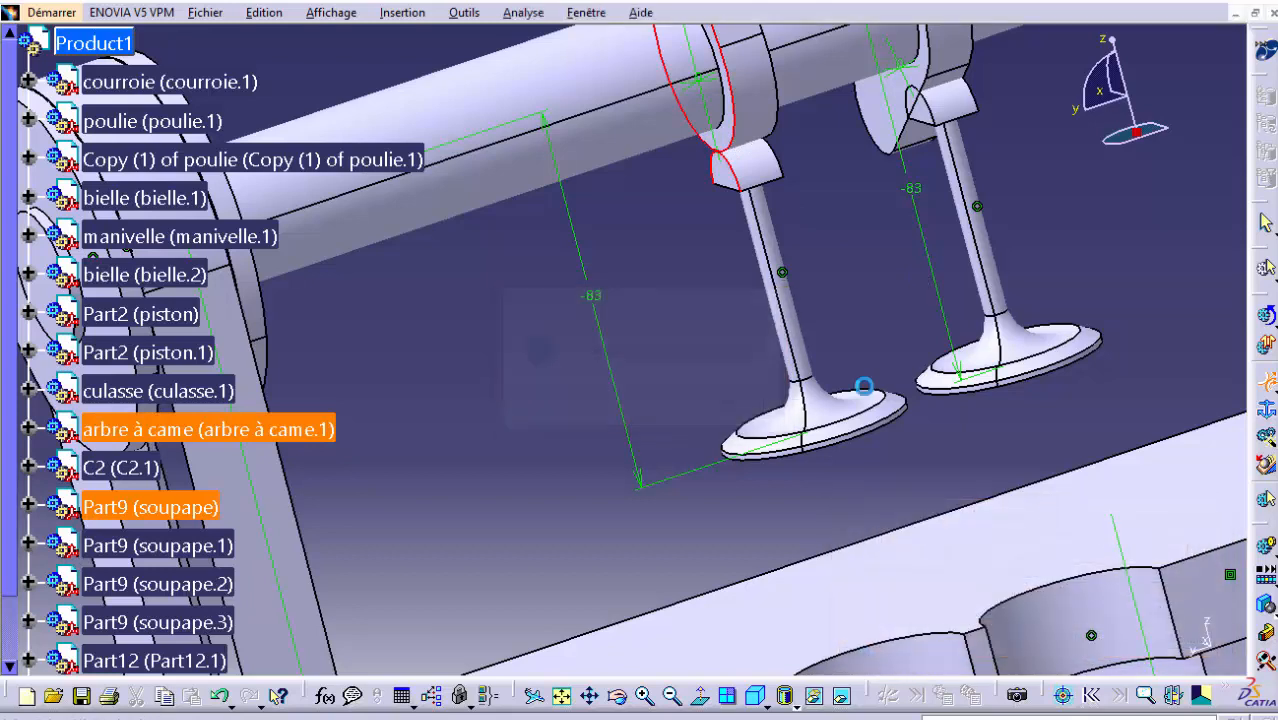
Create a cylindrical joint between the stem axis of soupape and the matching valve seat axis of C2.1
click(1266, 382)
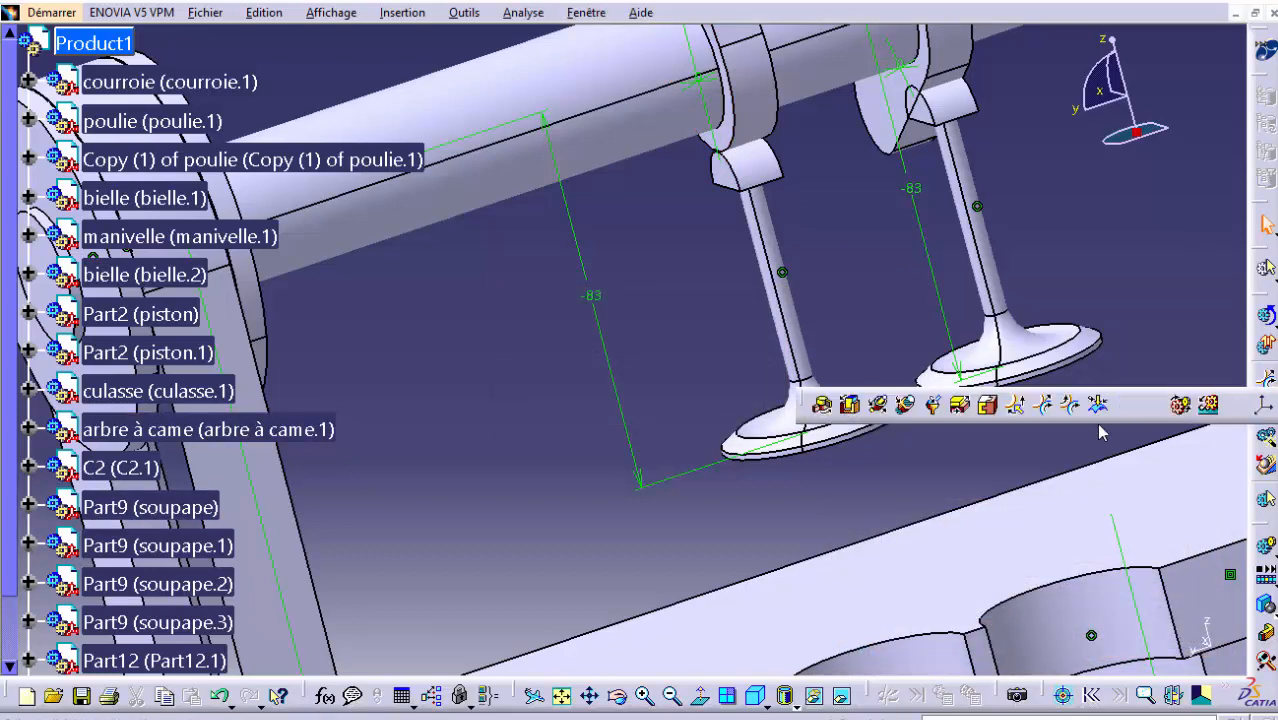
click(877, 404)
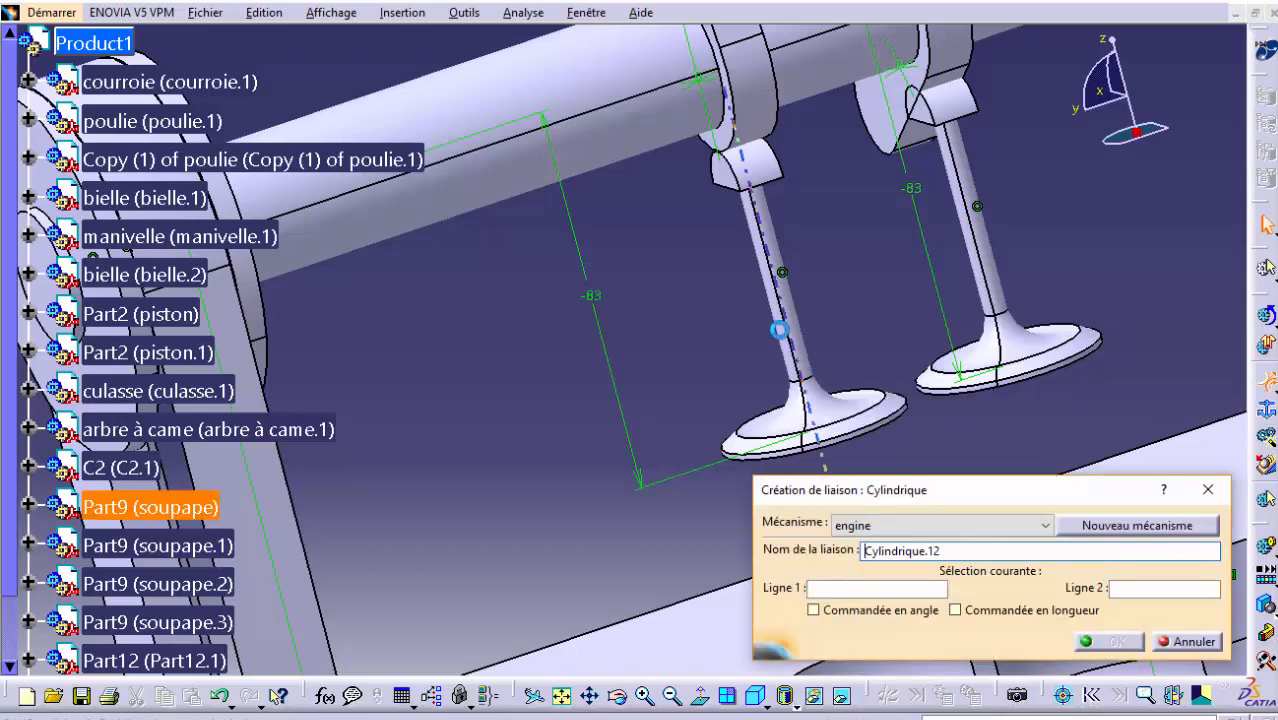
click(778, 327)
middle_drag(614, 404, 558, 75)
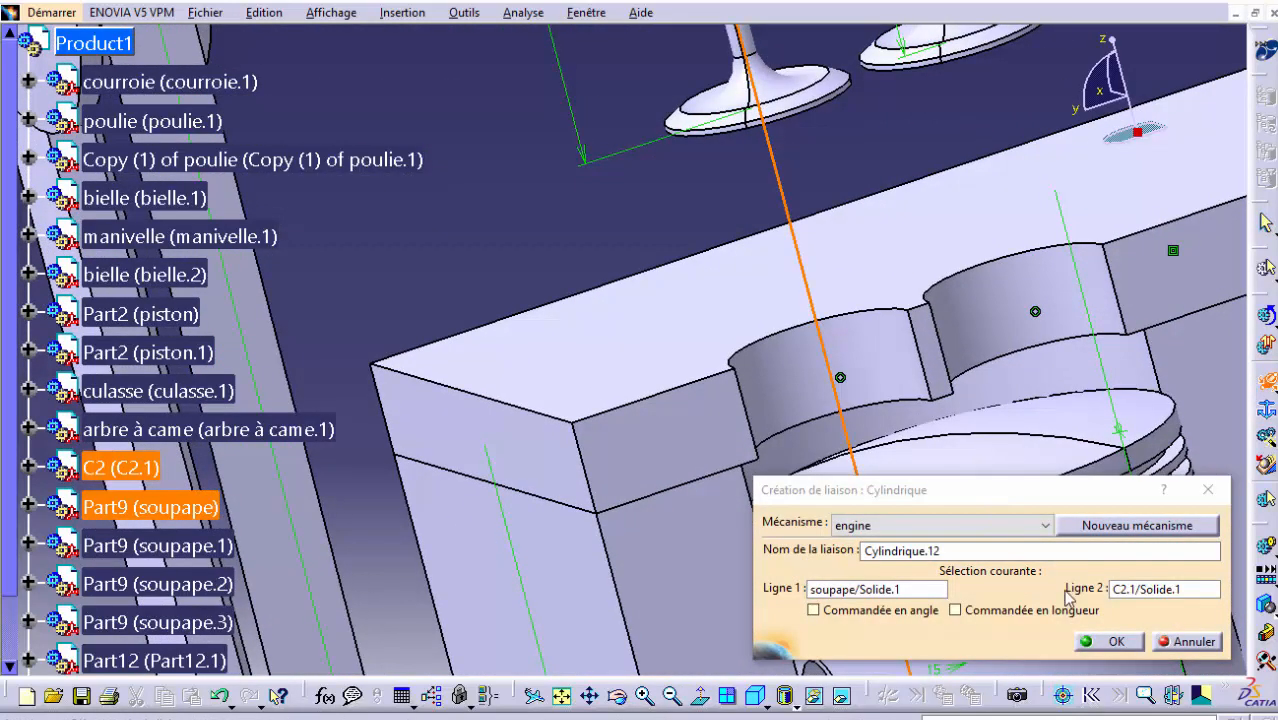
click(1125, 645)
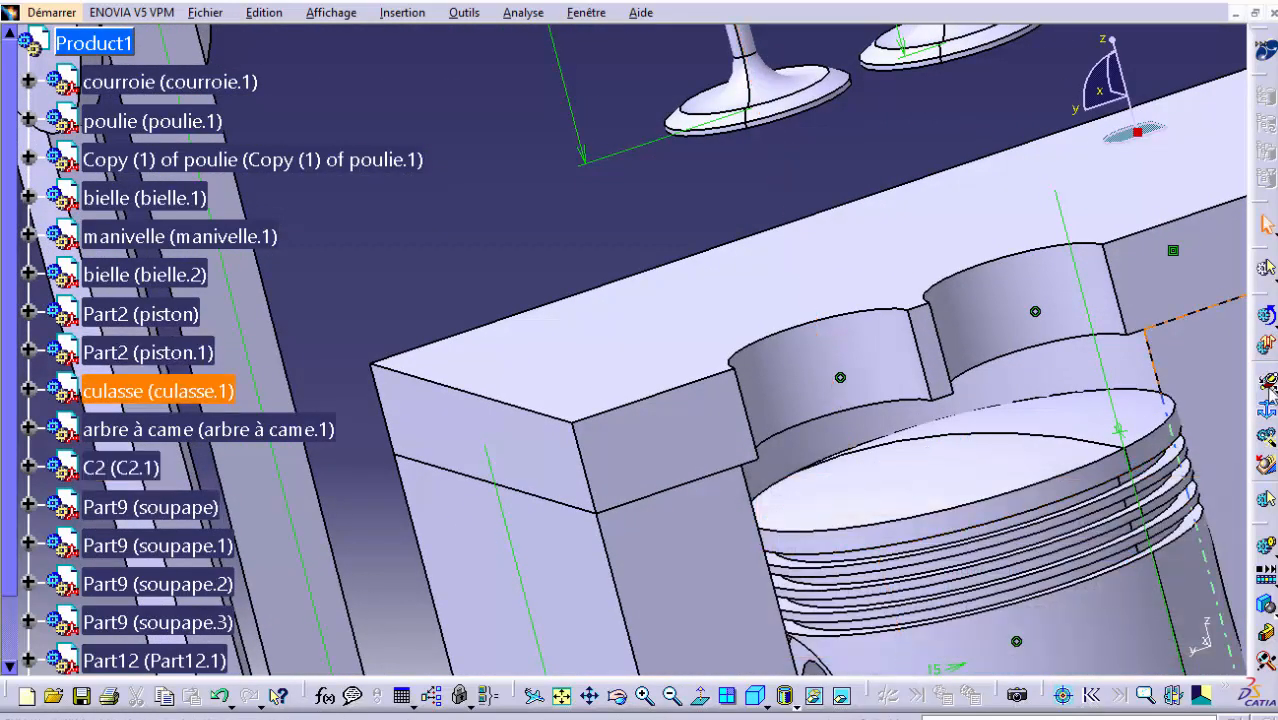
Create a rigid joint between culasse.1 and C2.1
click(1266, 382)
click(992, 414)
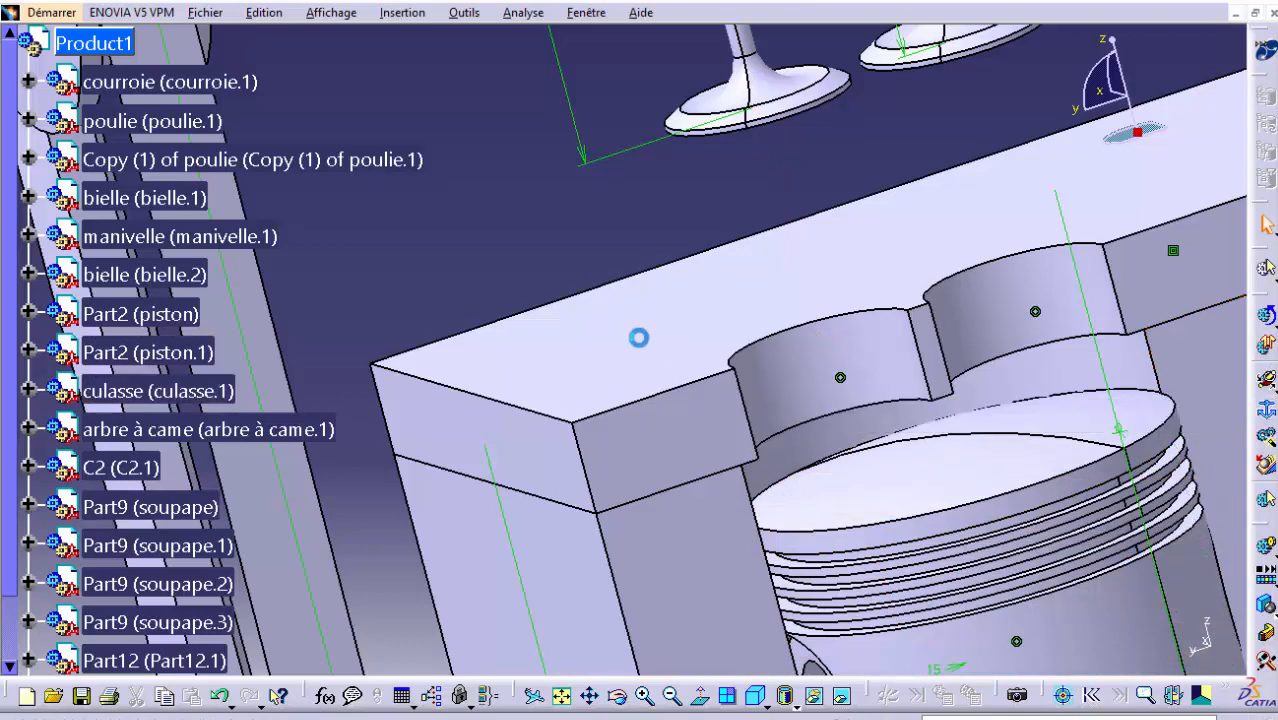
click(1079, 638)
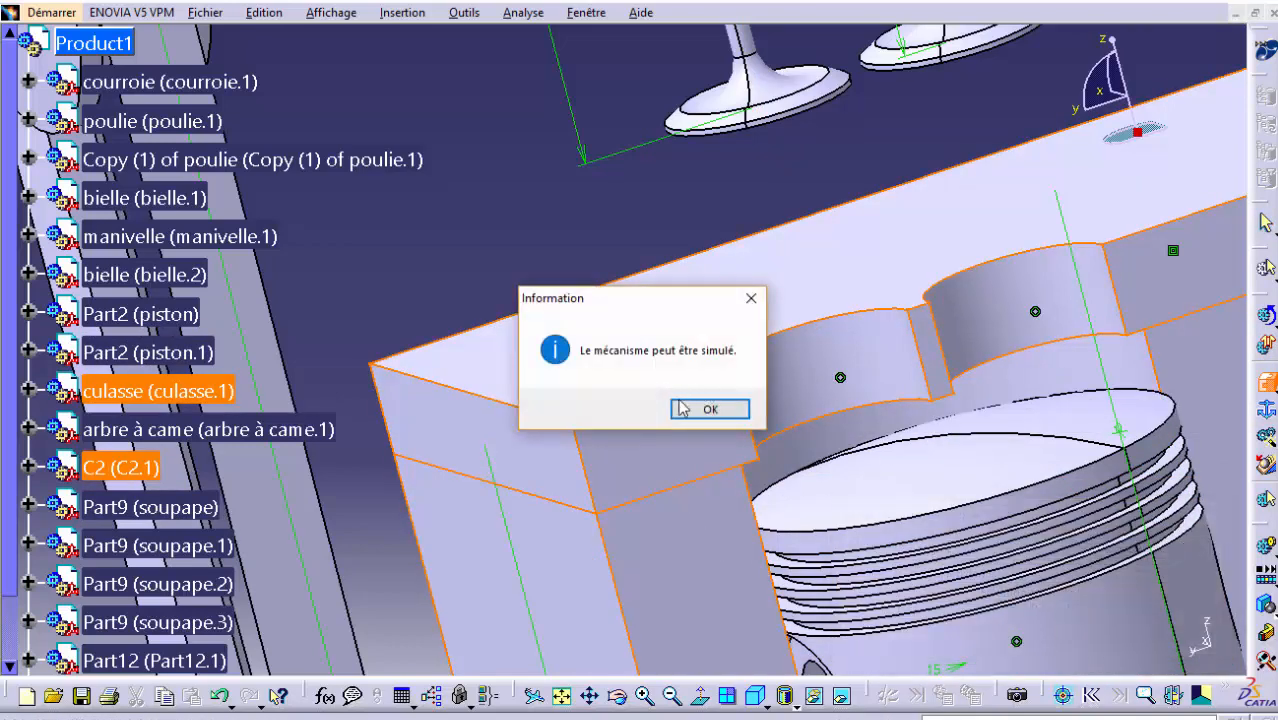
click(708, 410)
click(672, 695)
click(672, 695)
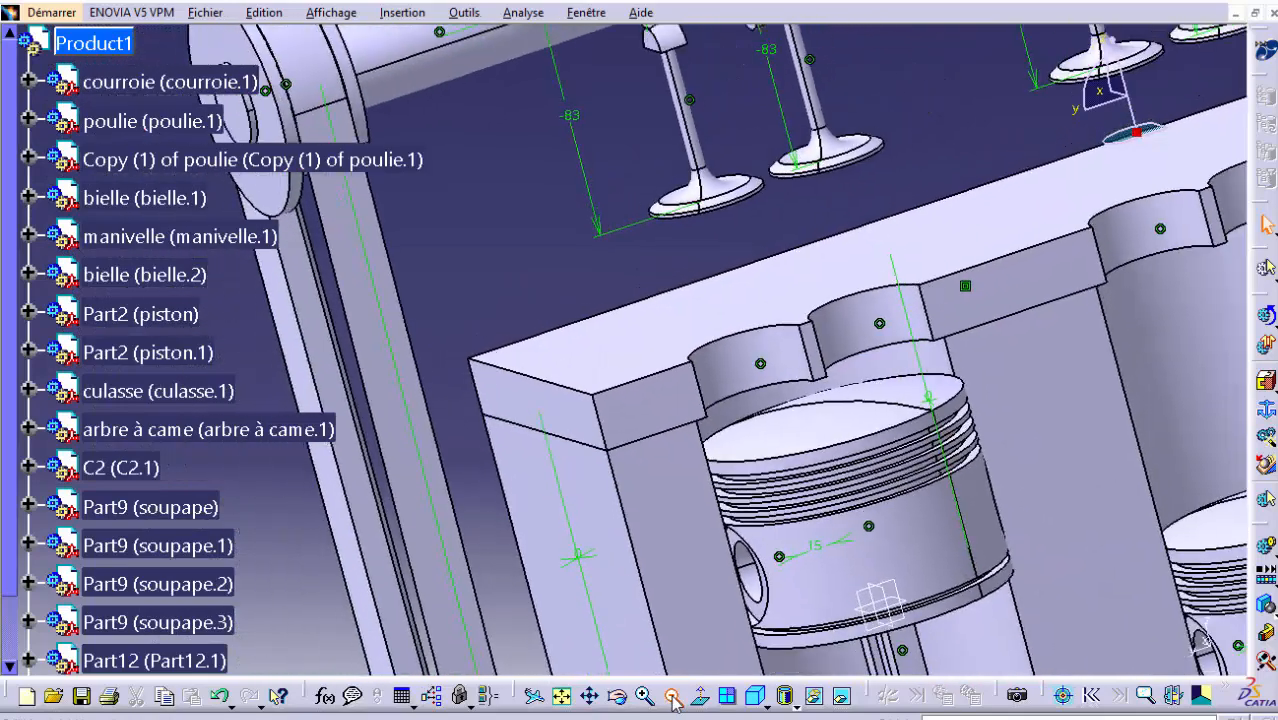
click(672, 695)
click(673, 699)
click(673, 699)
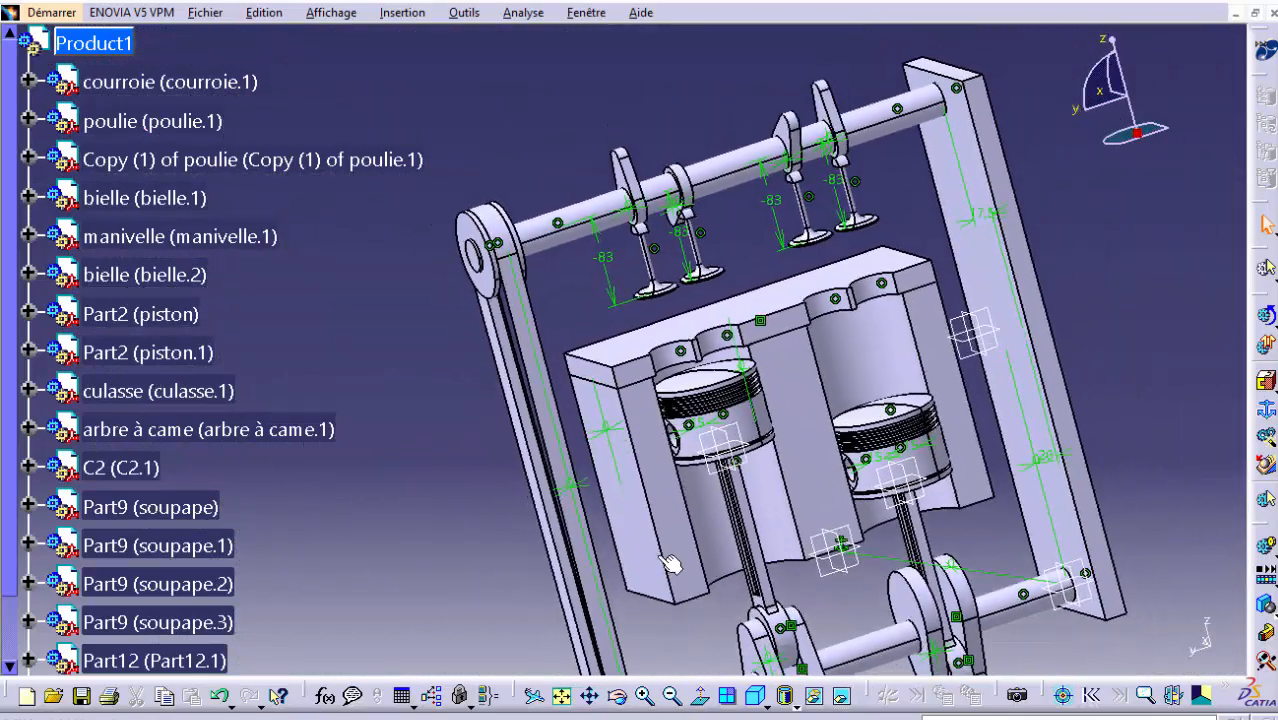
Check the mechanism with the first cam-driven valve by opening the engine simulation and moving Commande.1, and close the simulation
middle_drag(653, 558, 643, 480)
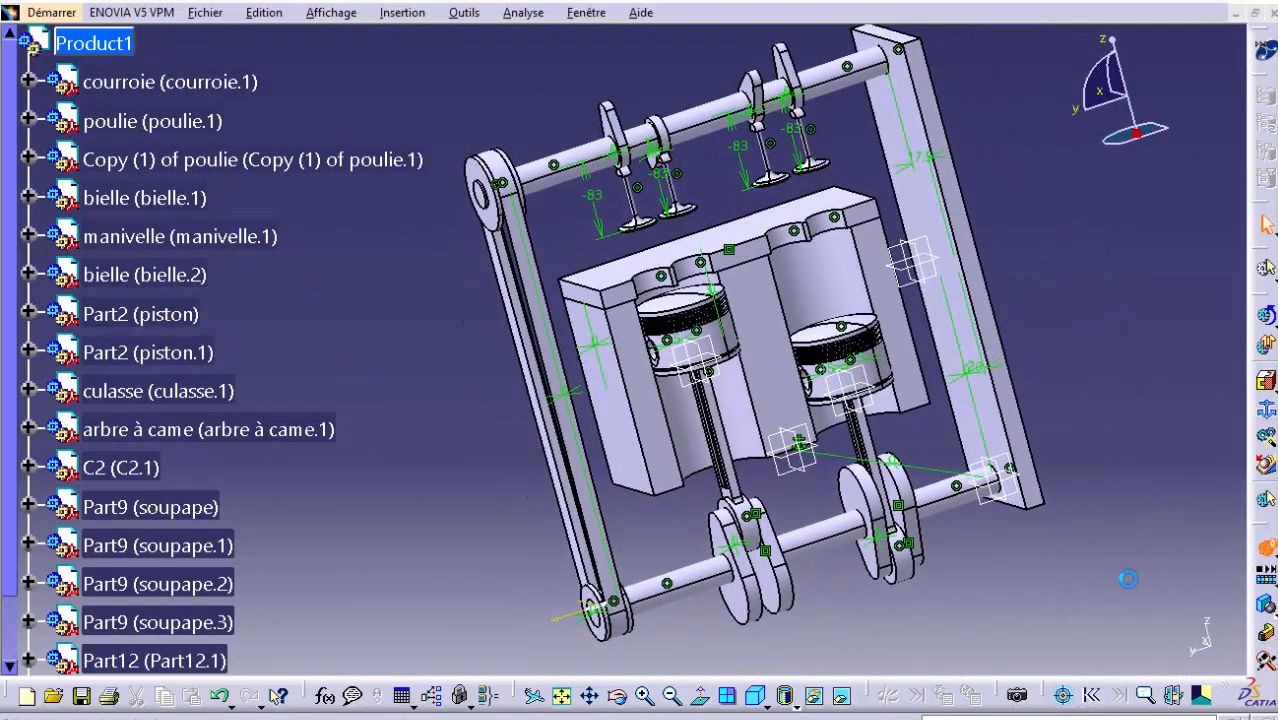
mouse_move(1016, 592)
mouse_down()
mouse_move(979, 580)
mouse_move(1012, 580)
mouse_up()
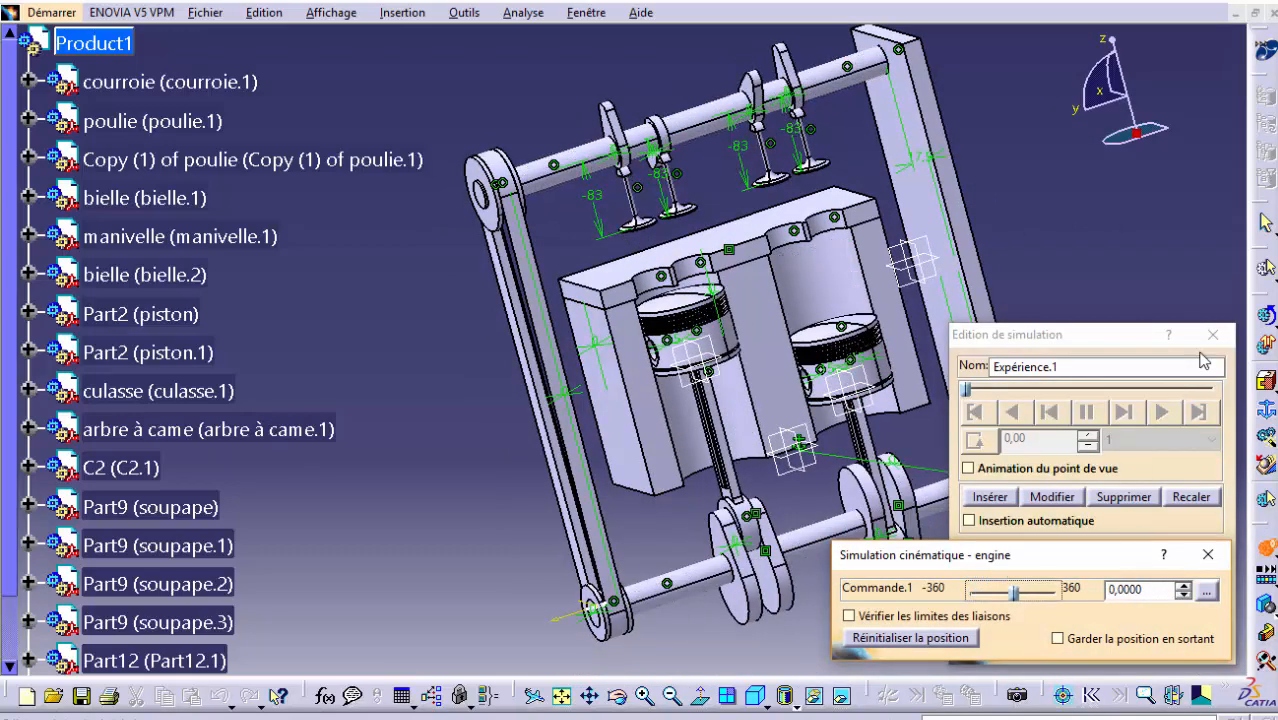
click(936, 339)
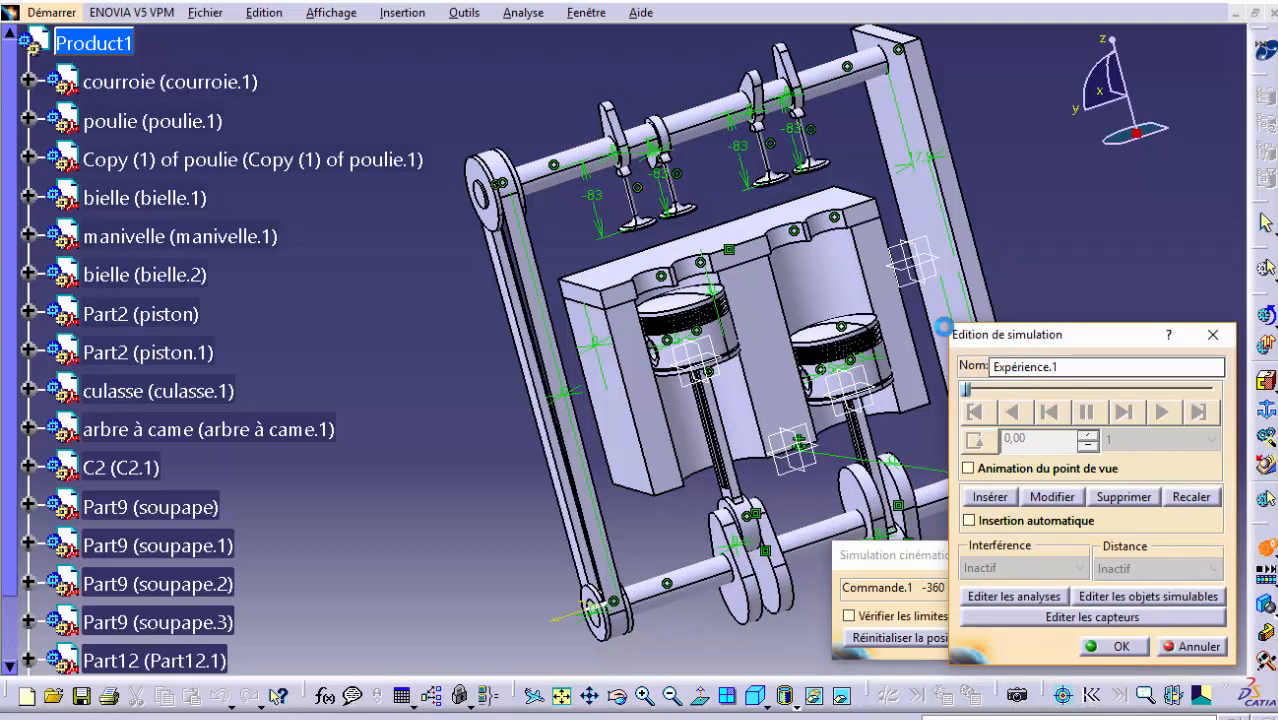
key(Escape)
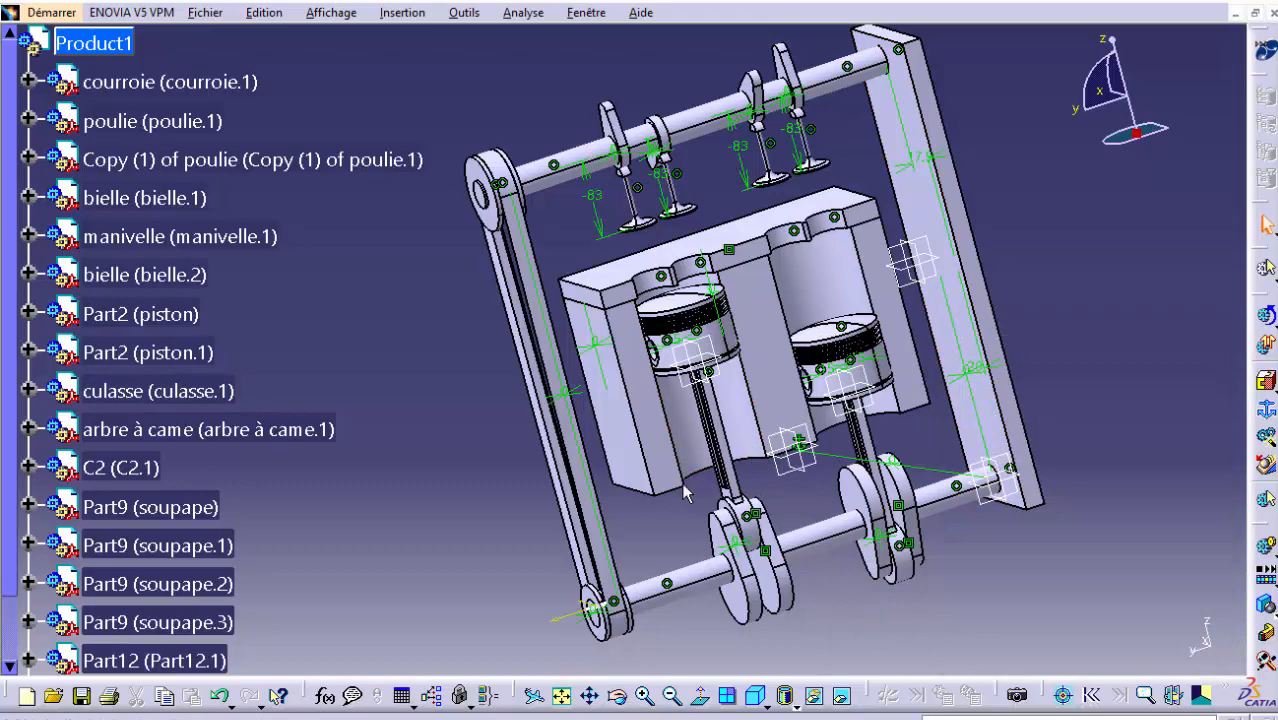
Switch to the Assembly Design workbench for manipulating the camshaft above the valves
click(645, 695)
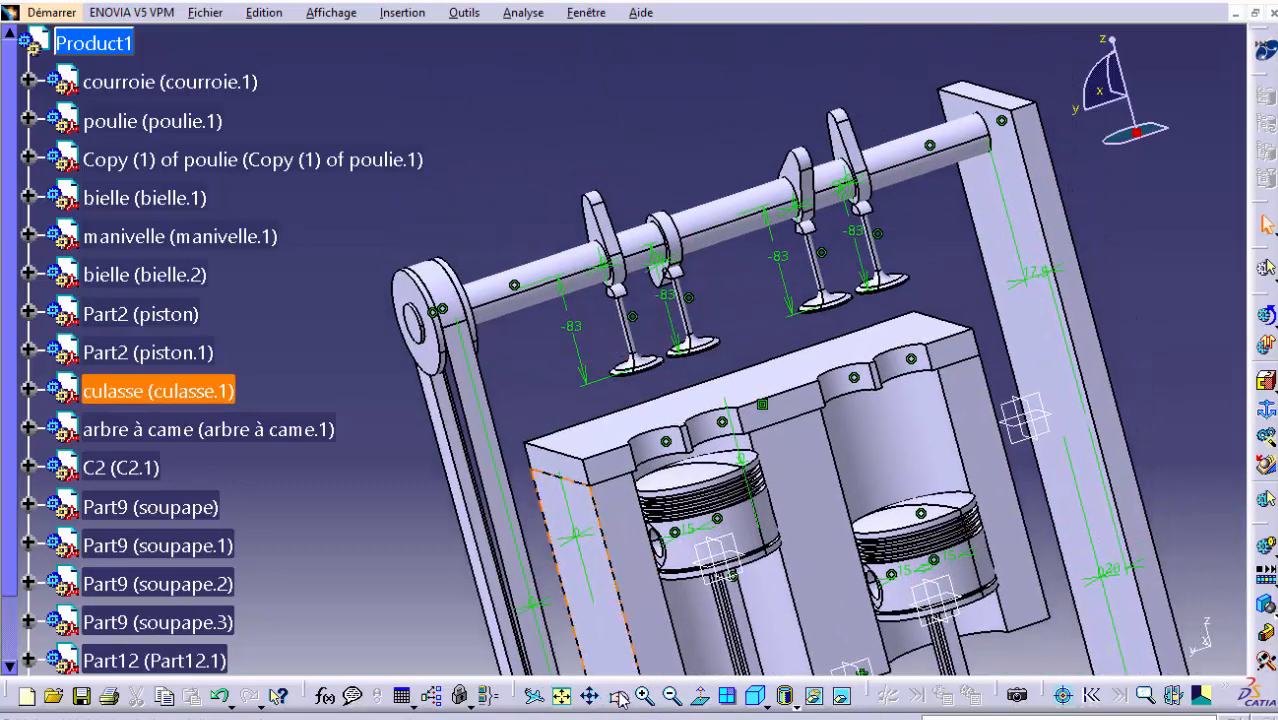
click(645, 695)
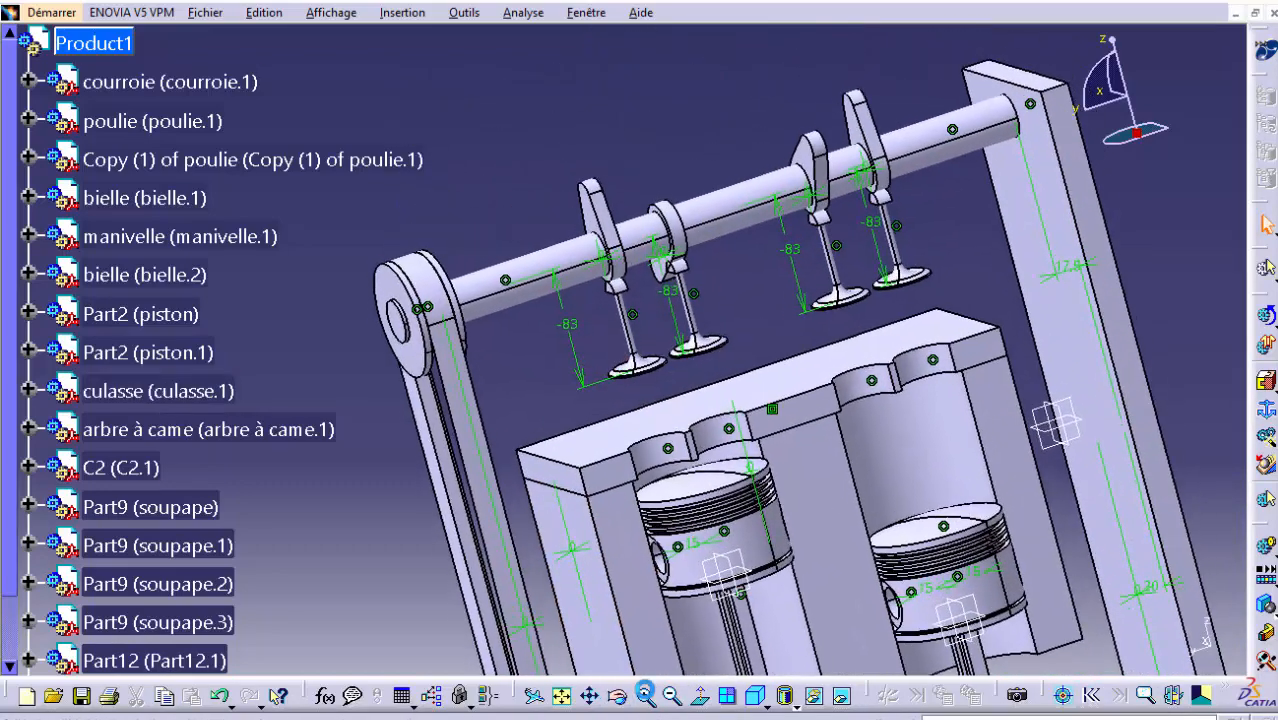
click(645, 695)
click(50, 12)
mouse_move(188, 65)
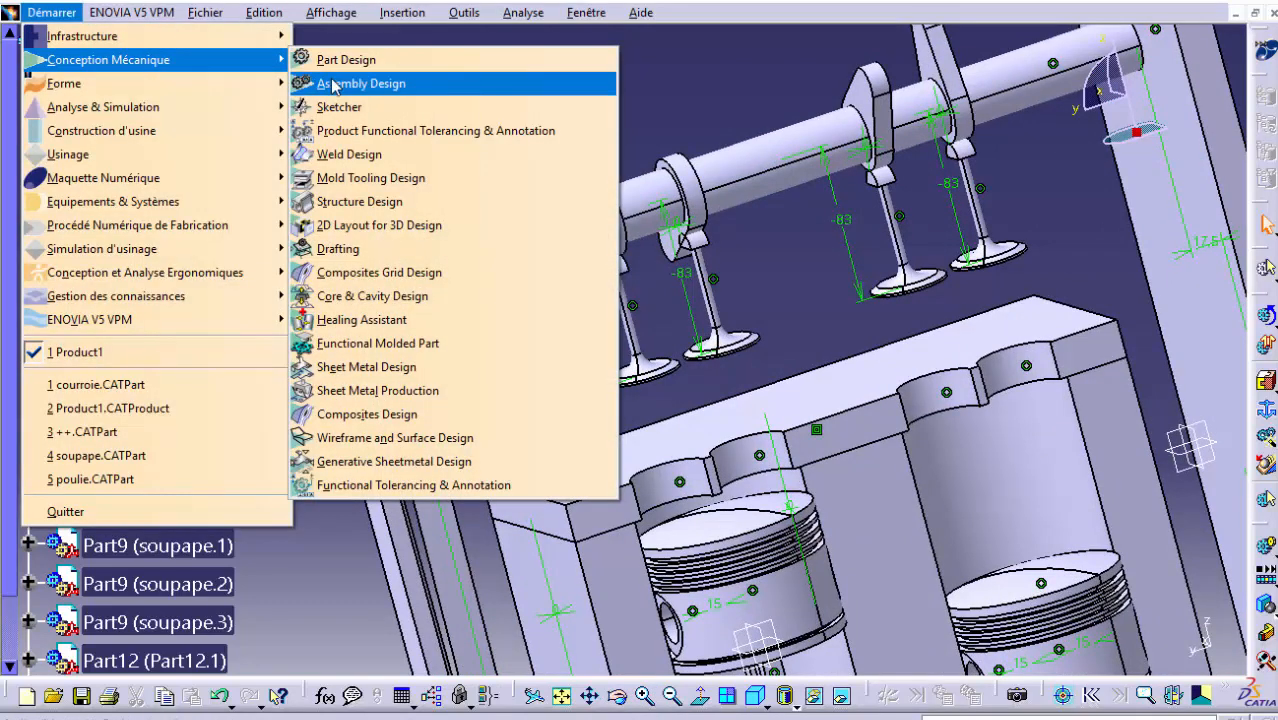
click(380, 83)
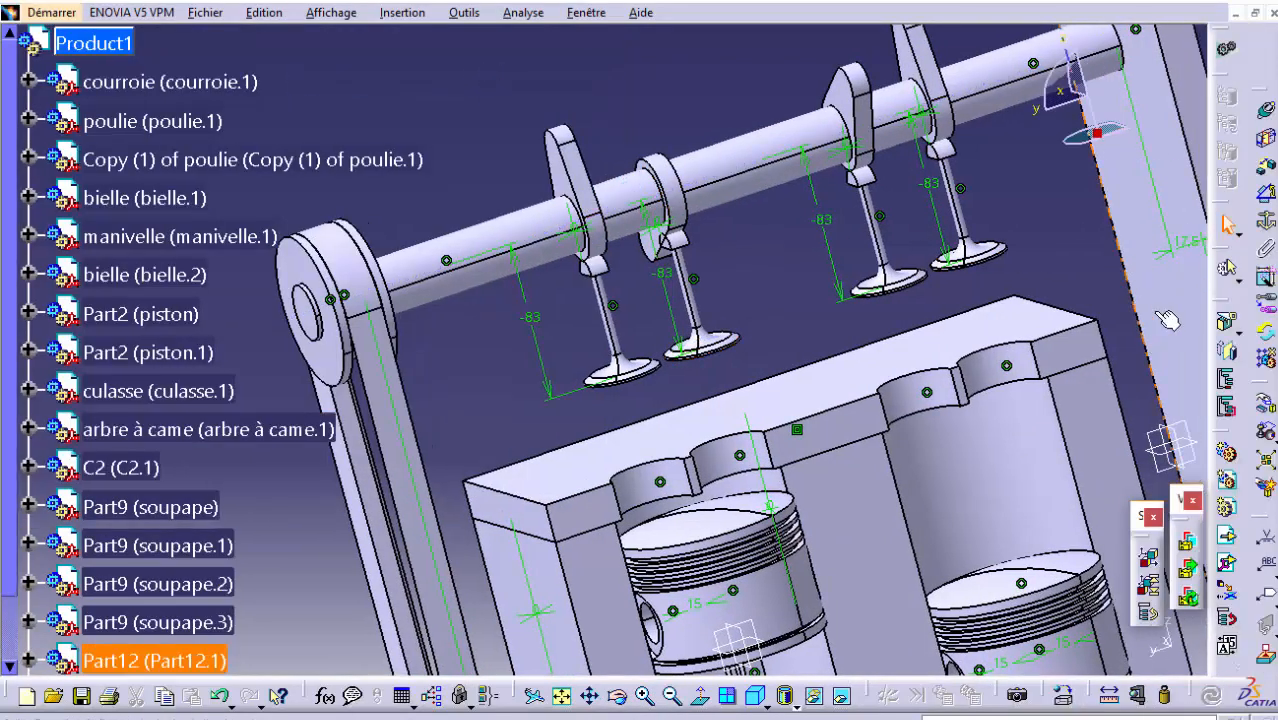
Rotate arbre à came.1 about its own axis until the second cam's rounded base meets valve soupape.2, and update the assembly
click(1266, 406)
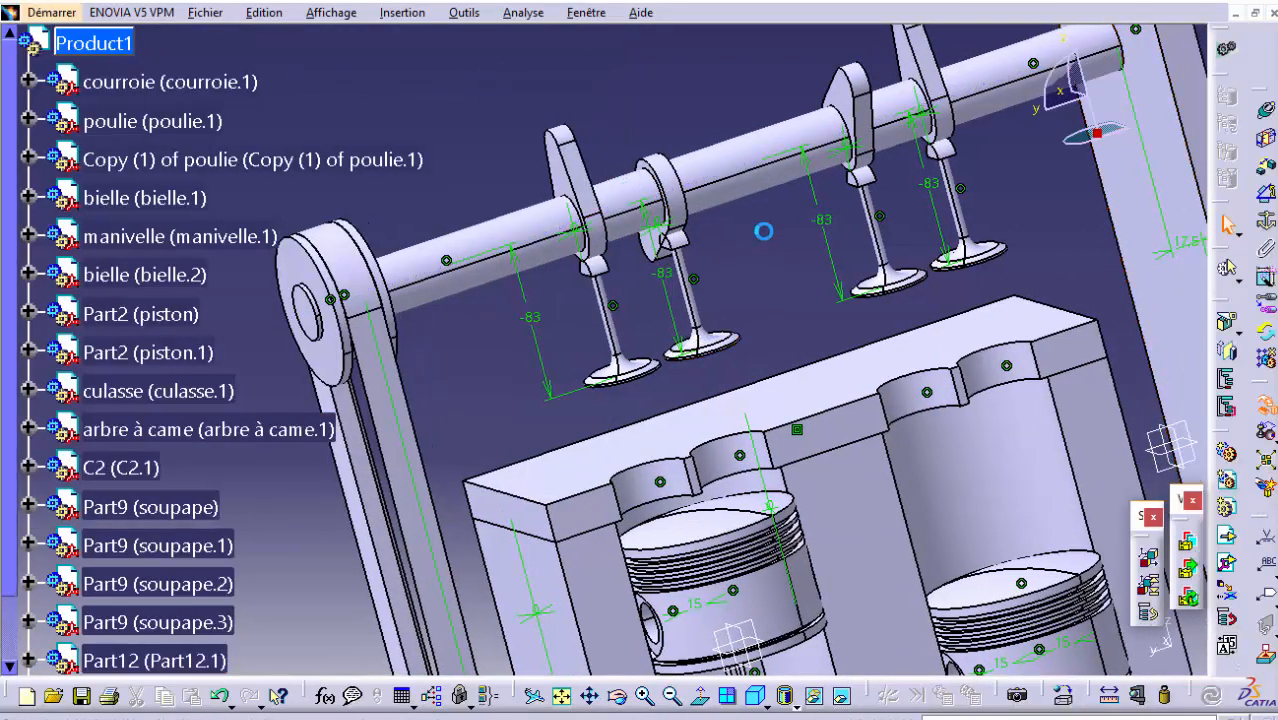
click(750, 170)
drag(749, 160, 733, 165)
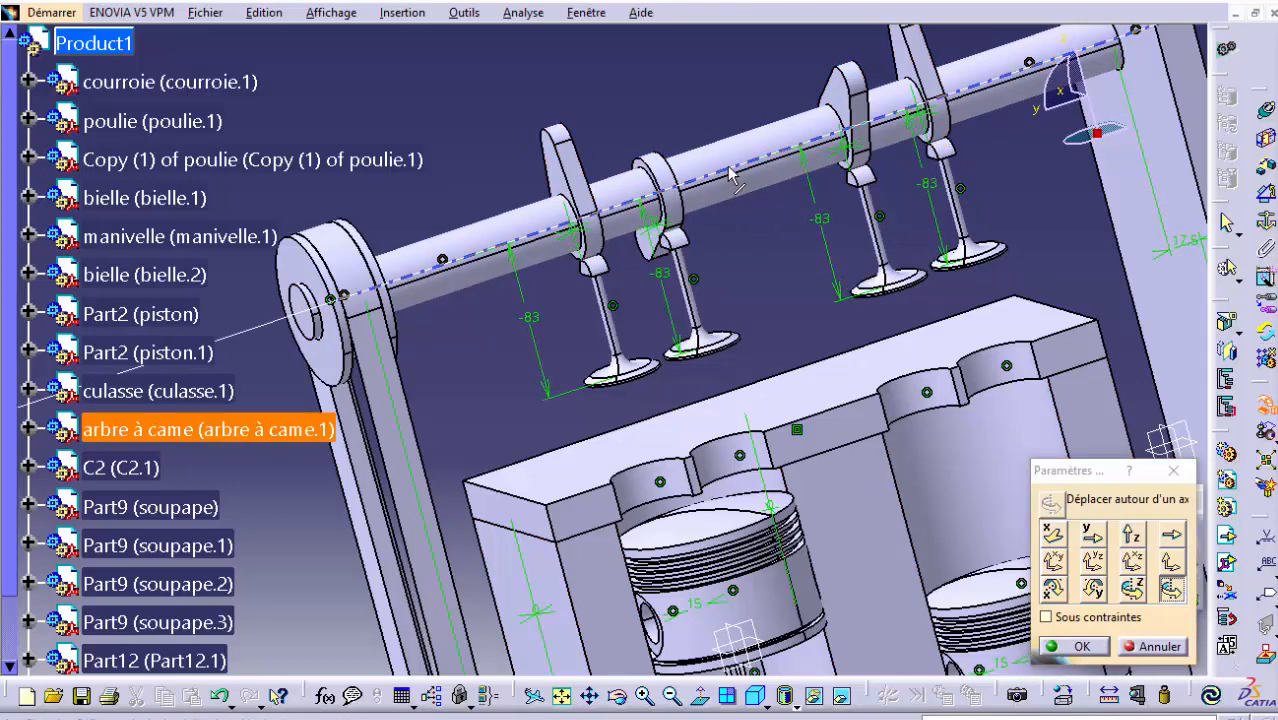
drag(748, 180, 702, 220)
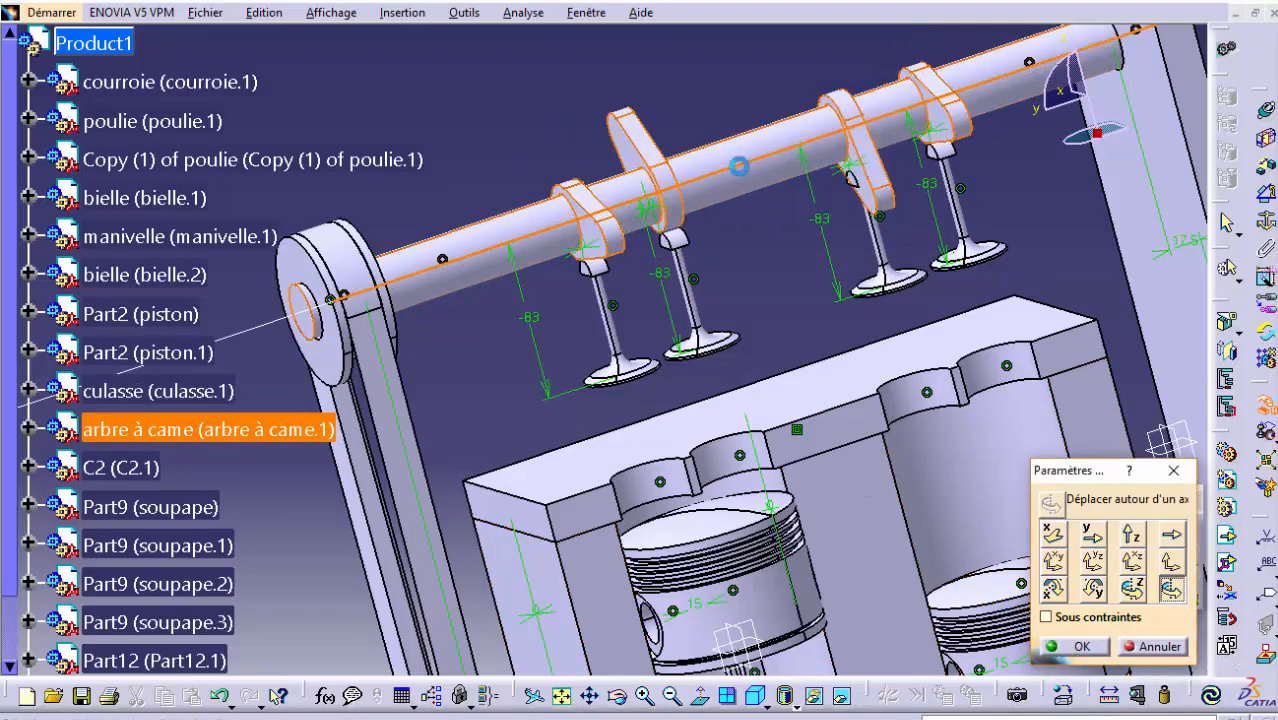
drag(739, 165, 739, 159)
click(1075, 646)
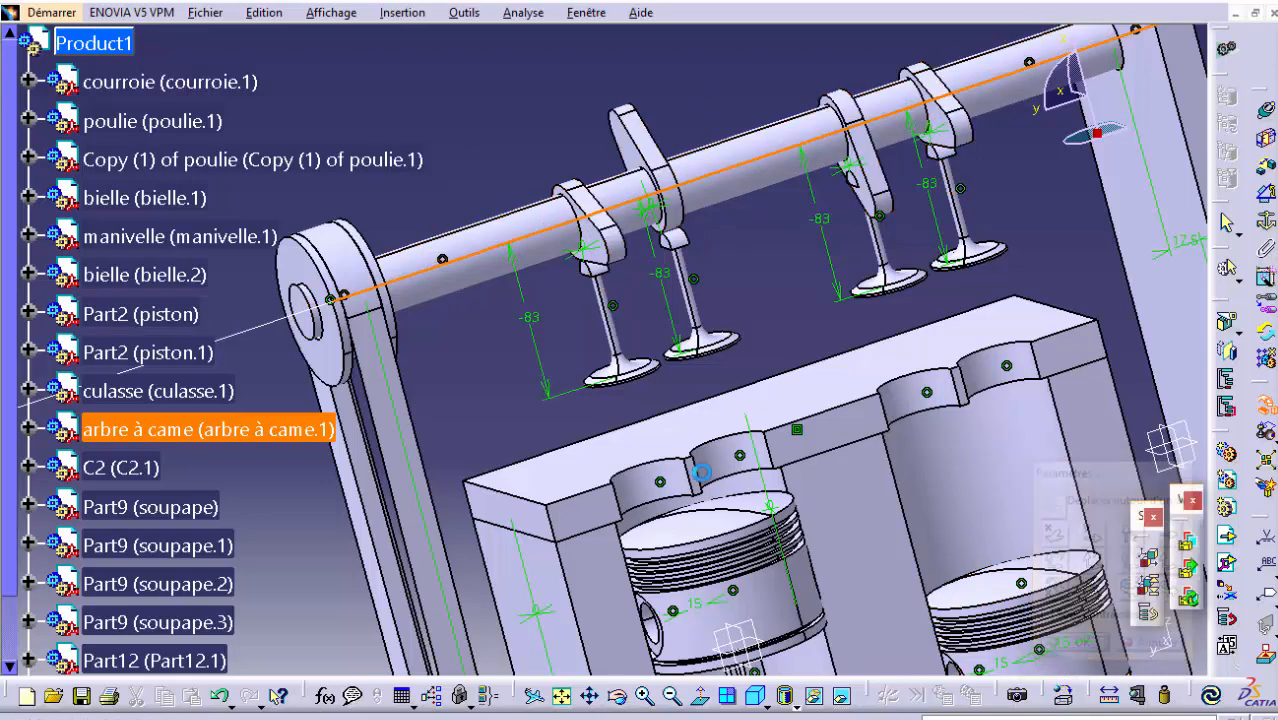
click(62, 14)
click(1211, 697)
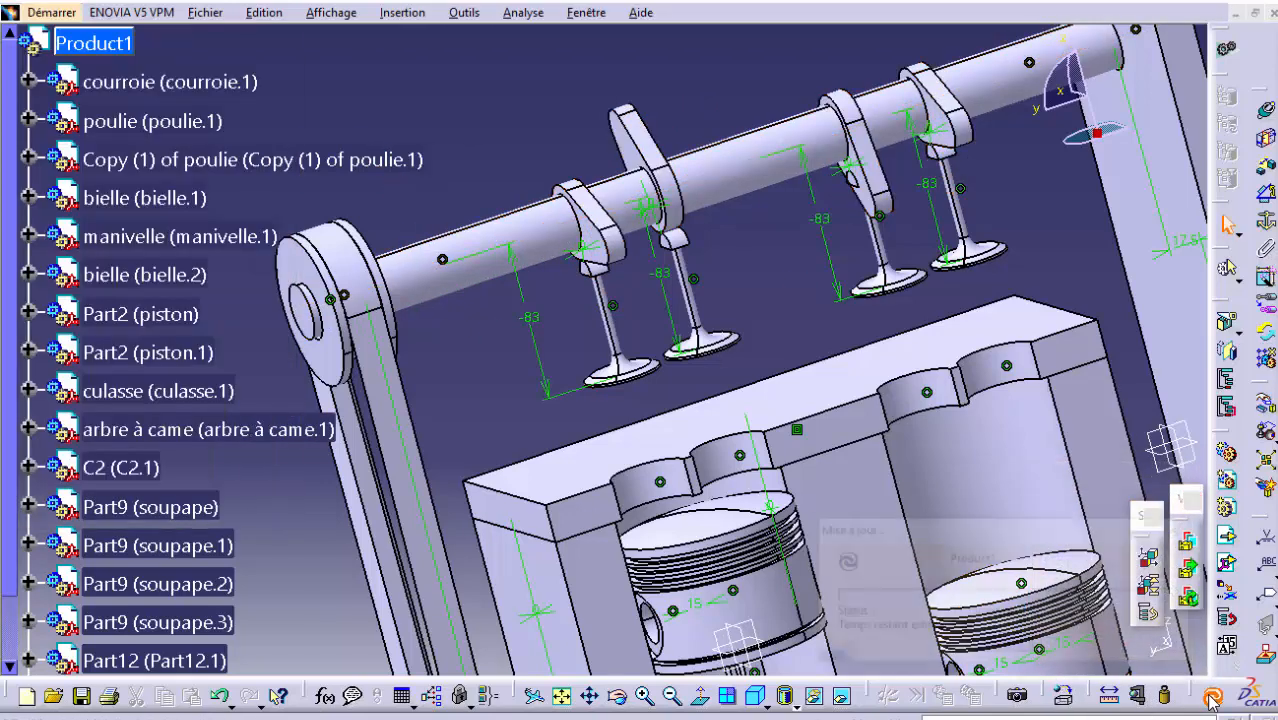
Return to the kinematics workbench and create a slide curve joint between the tip edge of soupape.2 and the second cam profile
click(52, 12)
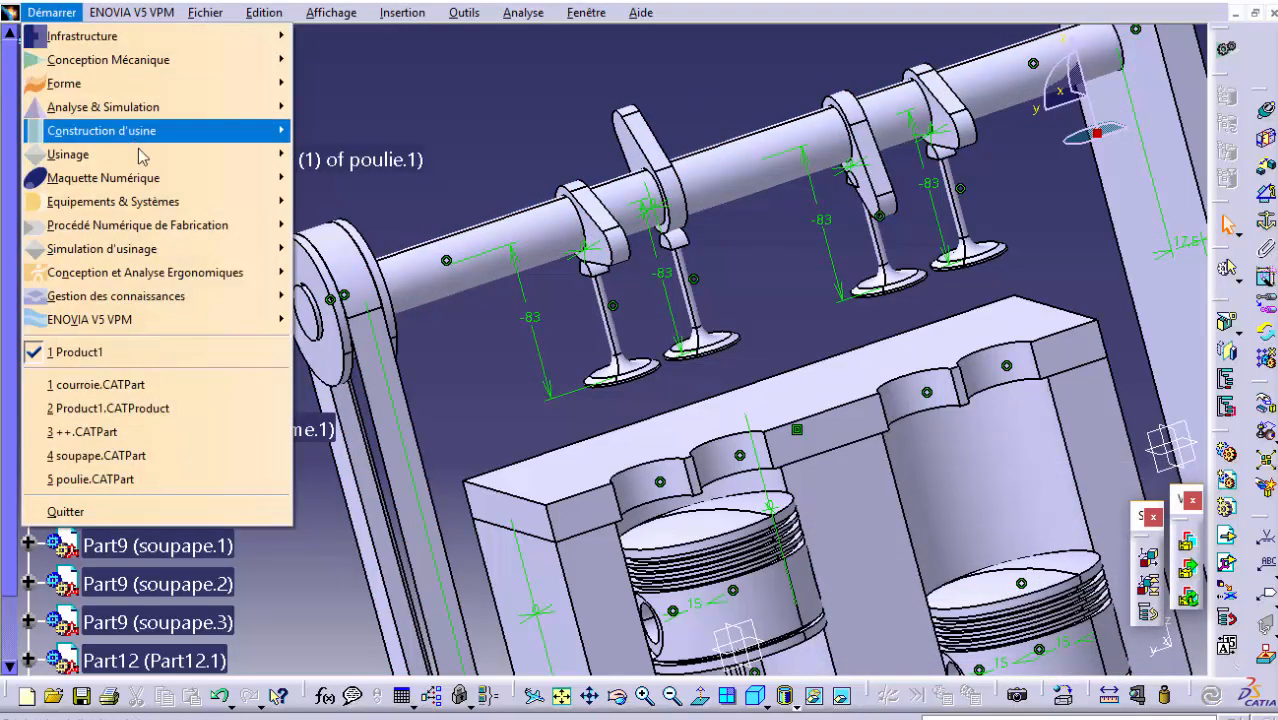
mouse_move(150, 178)
click(448, 228)
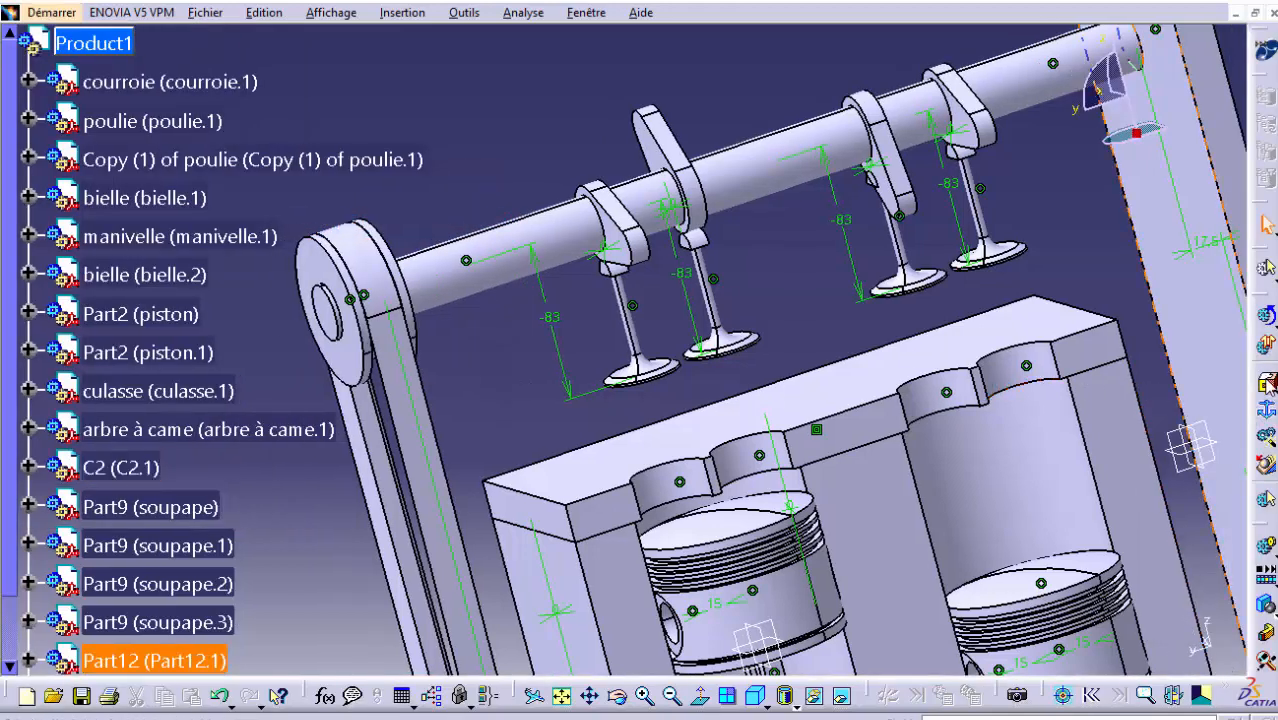
click(1274, 392)
click(1046, 410)
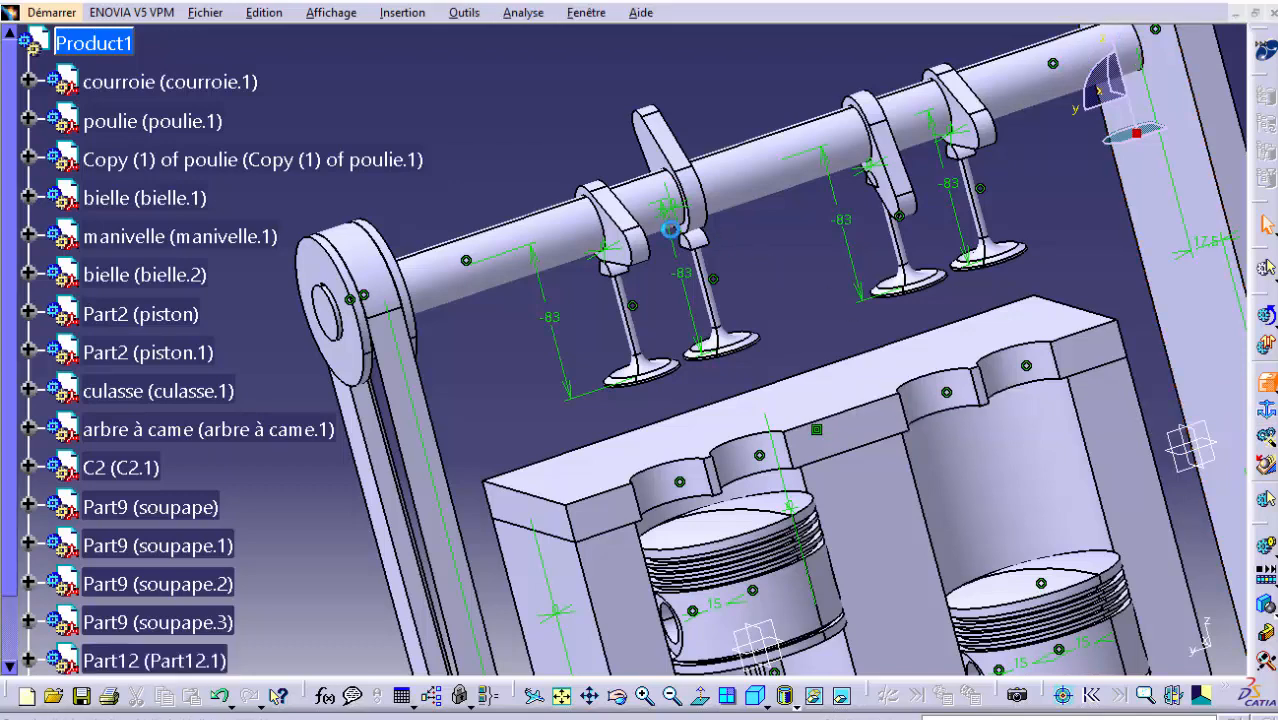
click(697, 238)
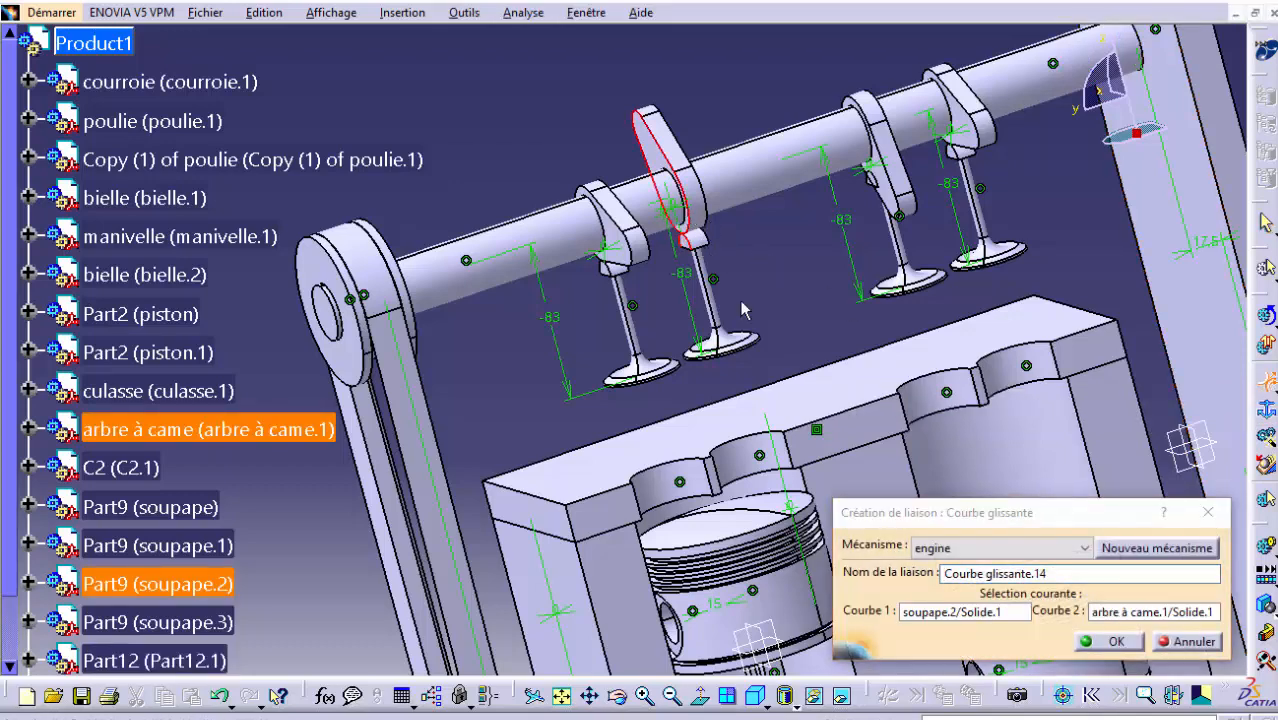
click(1110, 641)
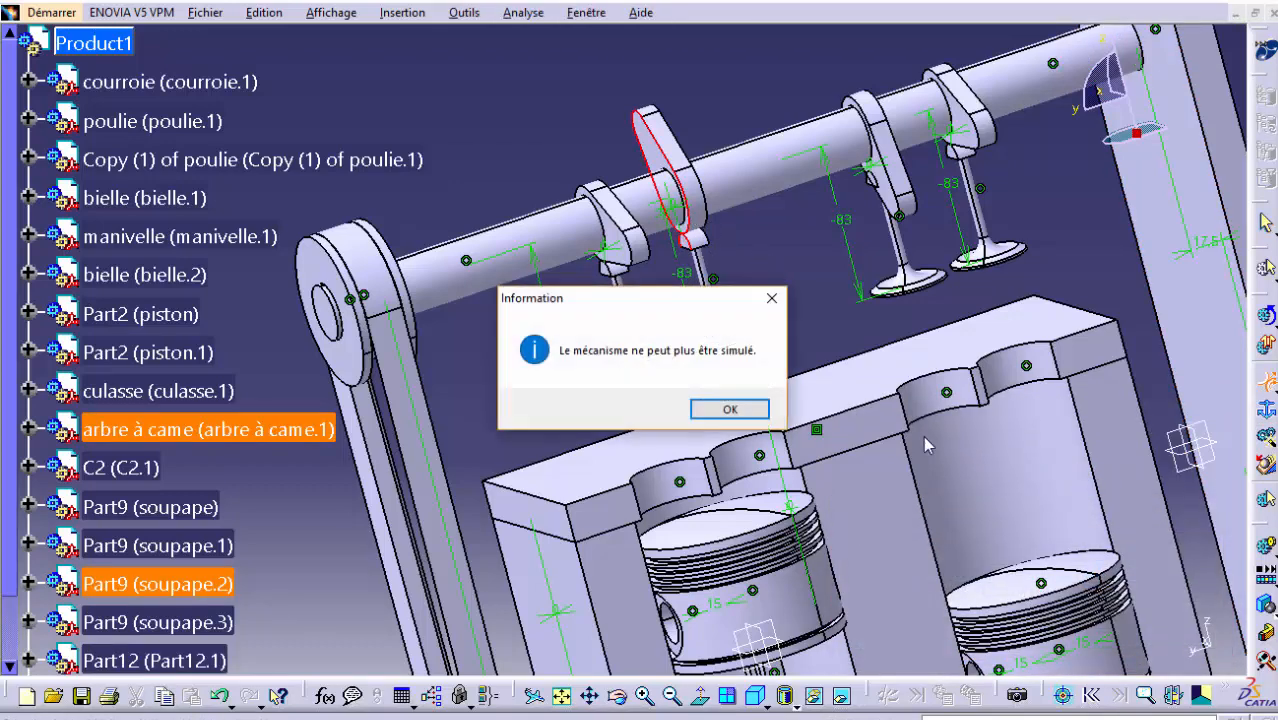
click(742, 409)
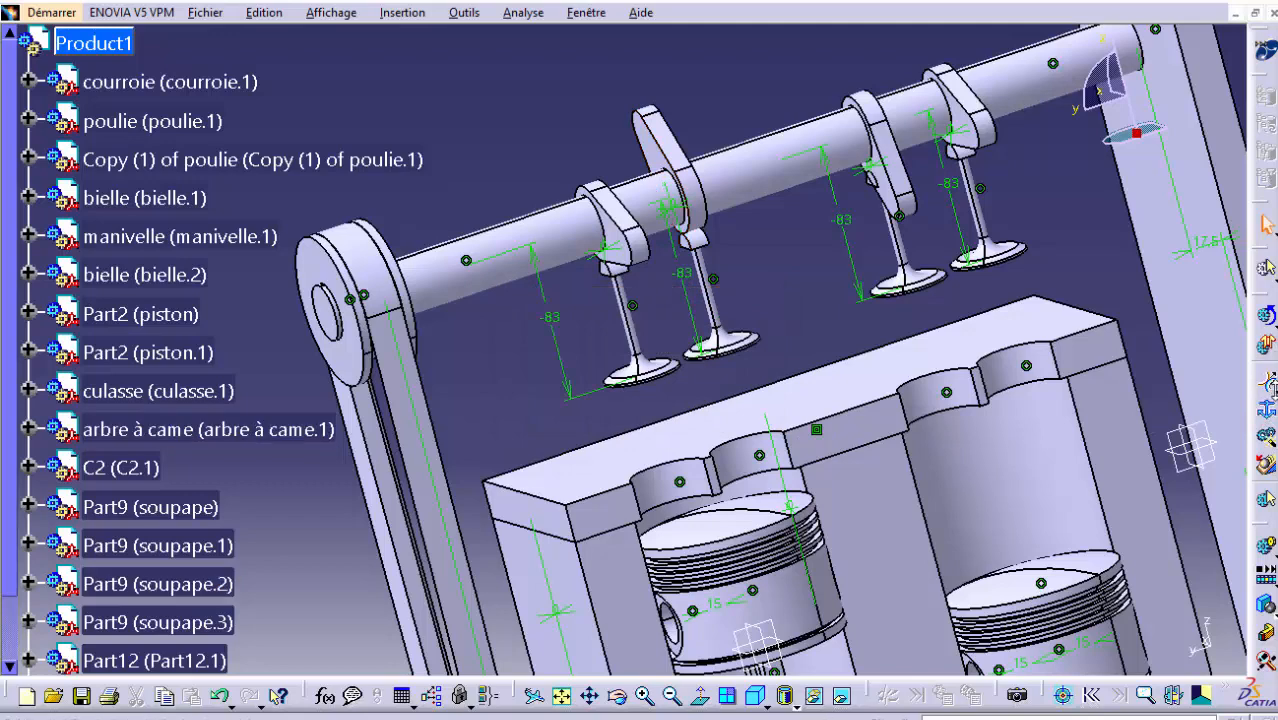
Create a cylindrical joint between the stem axis of soupape.2 and the matching valve seat axis of C2.1
click(1268, 410)
click(877, 408)
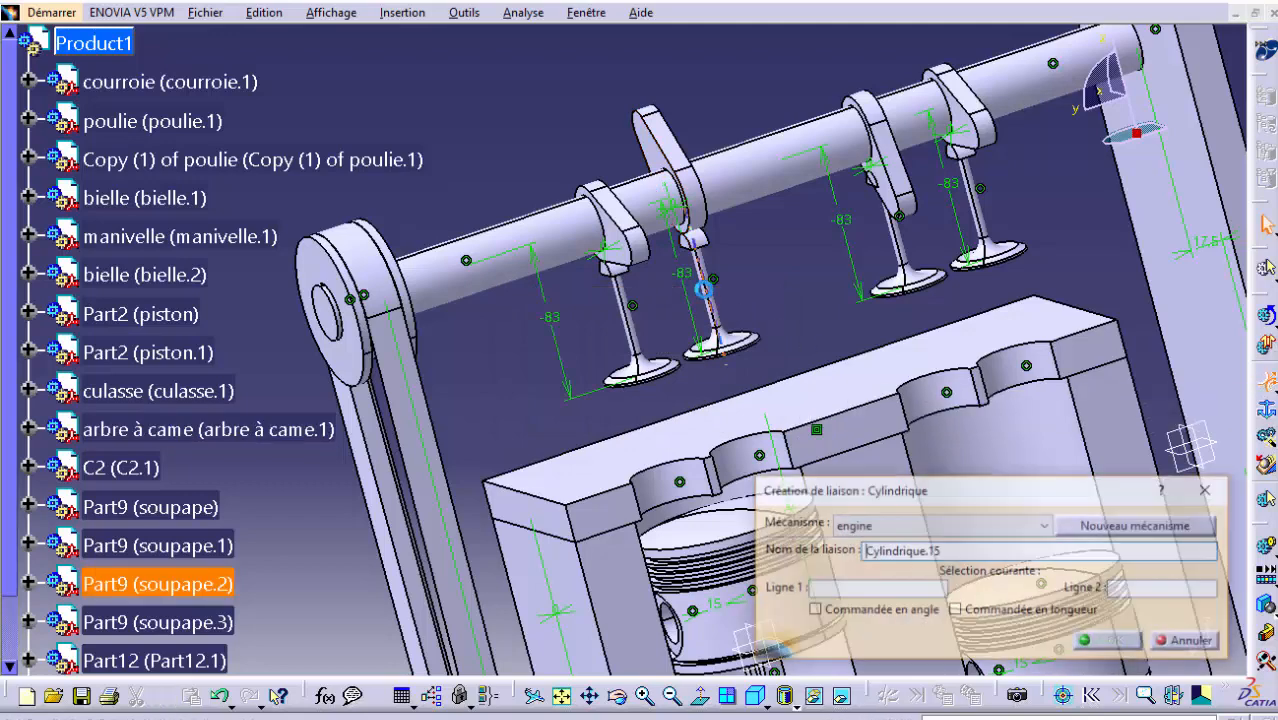
click(706, 285)
click(1097, 641)
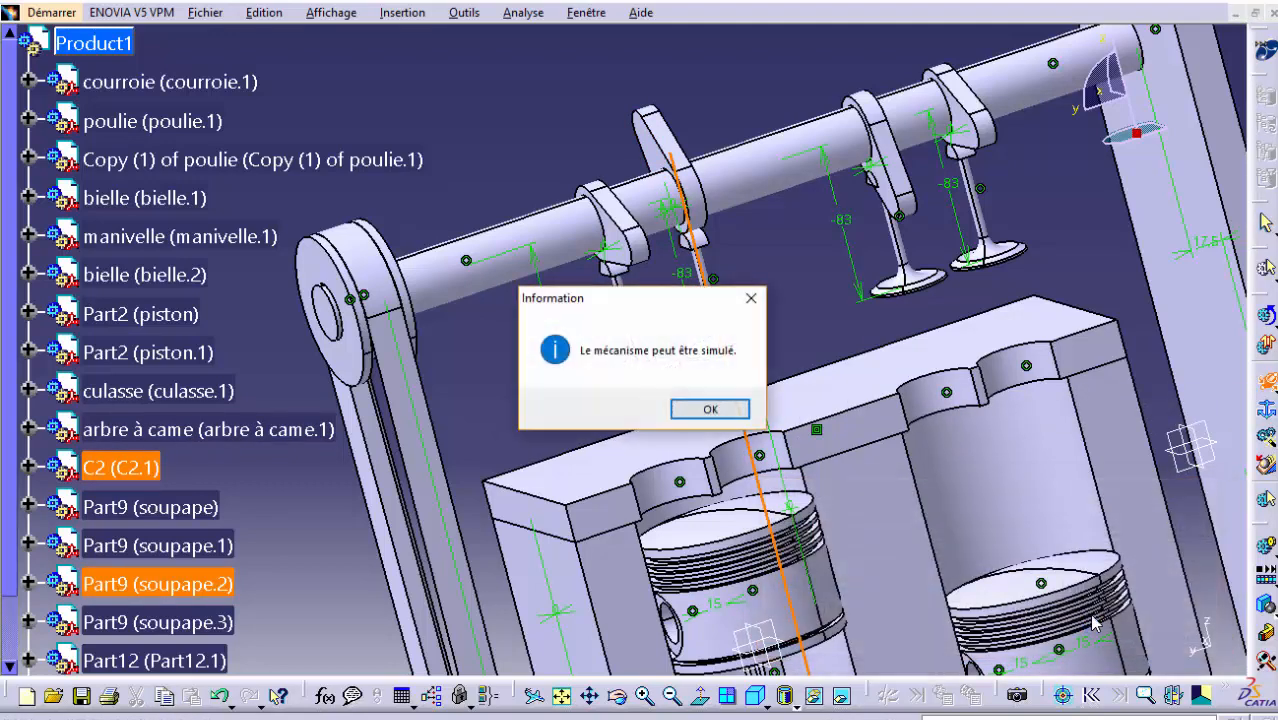
click(707, 409)
In Assembly Design, rotate arbre à came.1 about its own axis until the third cam's rounded base meets valve soupape.3
click(50, 12)
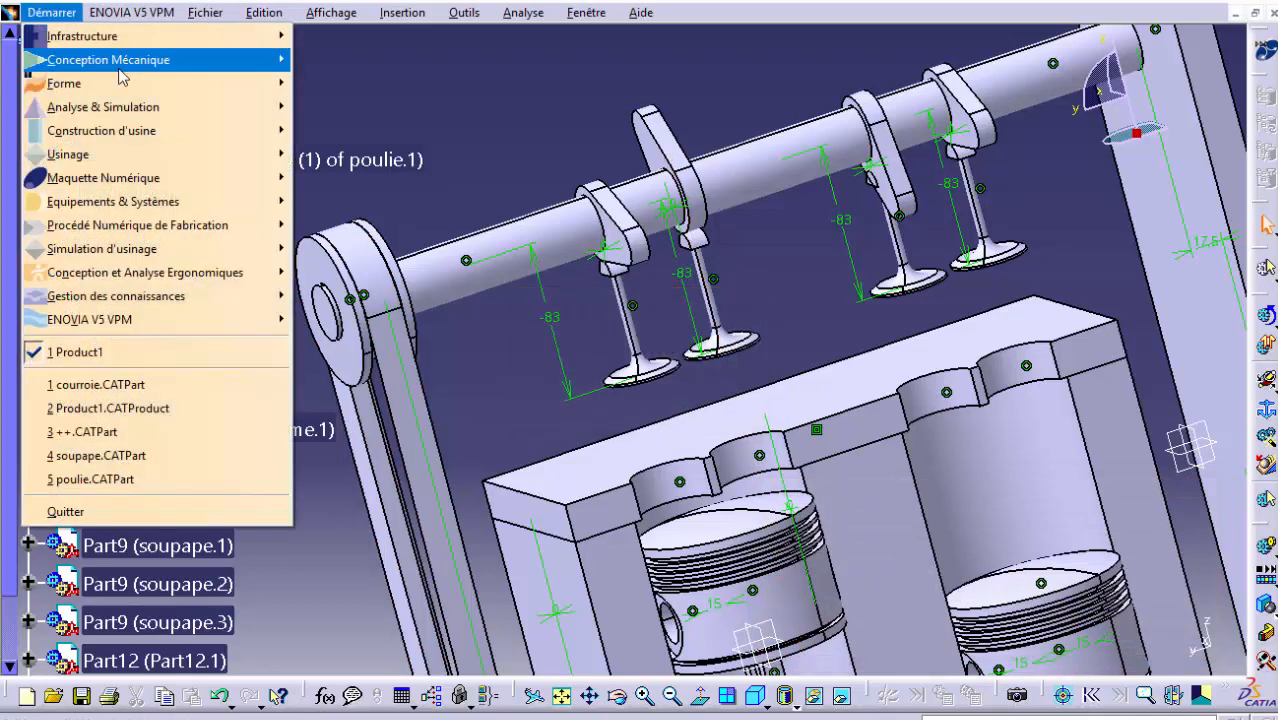
mouse_move(150, 60)
click(346, 62)
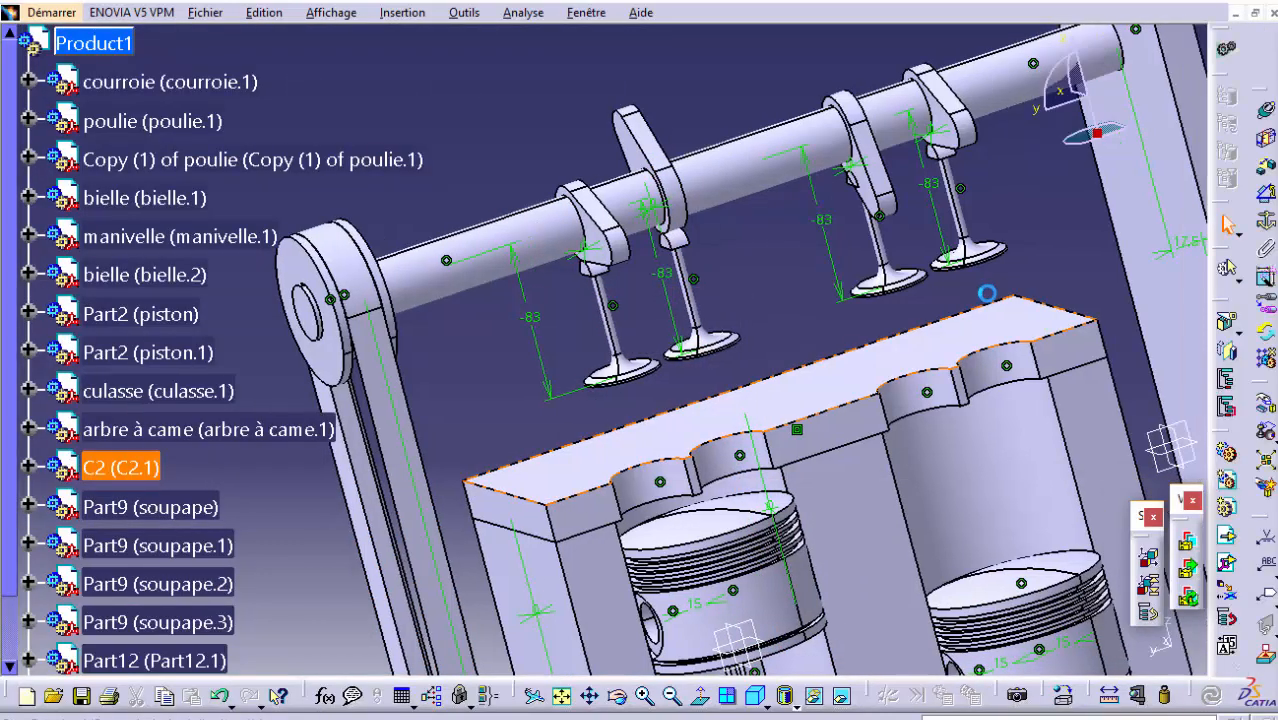
click(1263, 458)
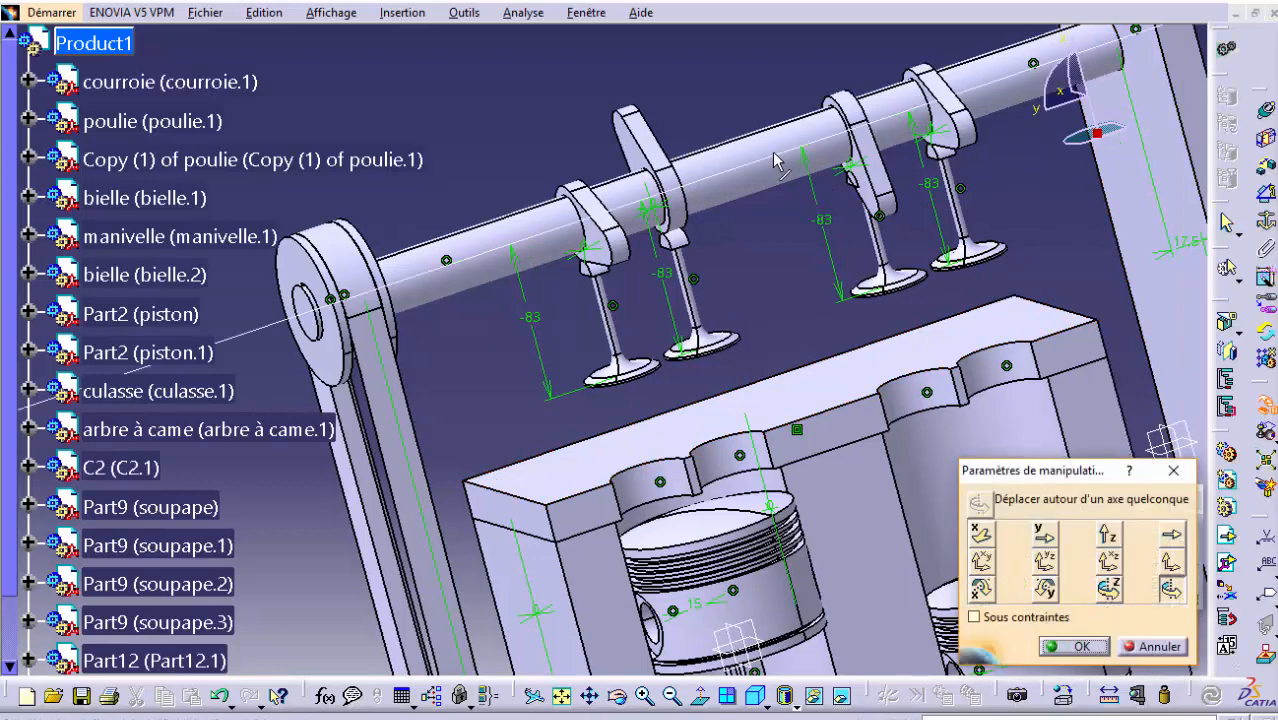
drag(790, 176, 780, 115)
click(1074, 646)
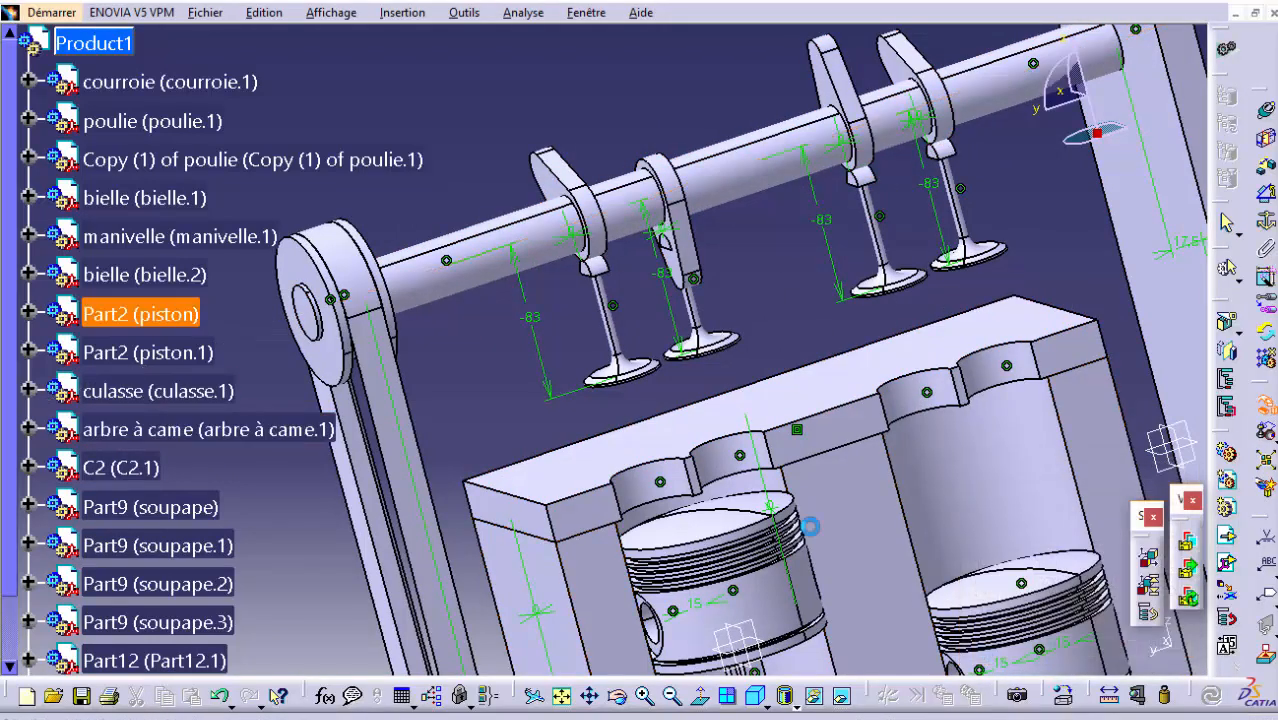
Return to the kinematics workbench and create a slide curve joint between the tip edge of soupape.3 and the third cam profile
click(52, 12)
mouse_move(186, 190)
click(350, 179)
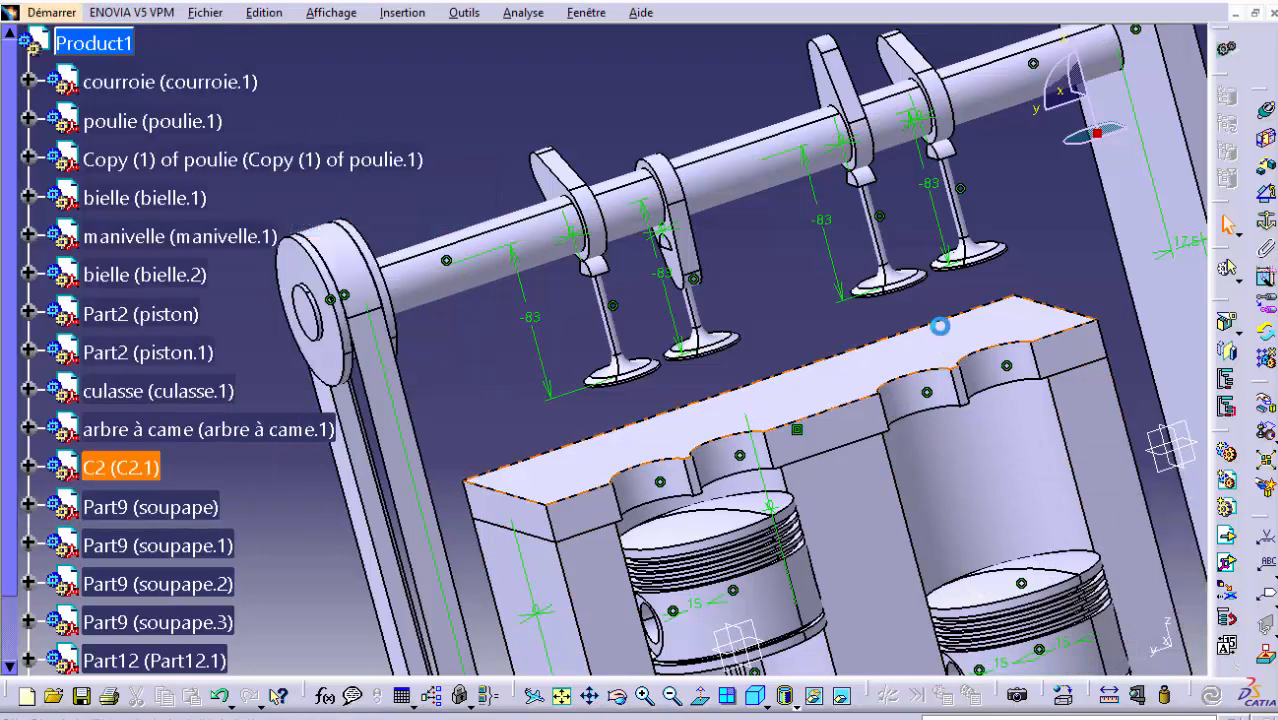
click(1274, 388)
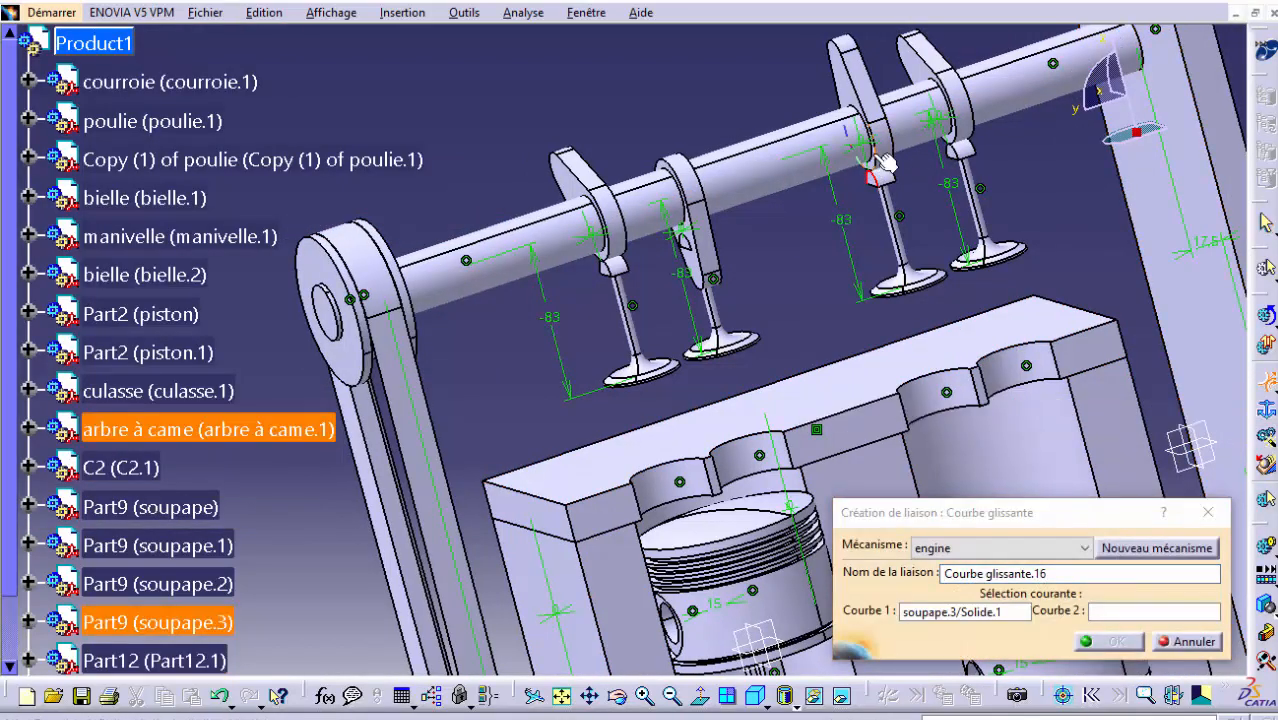
click(1110, 641)
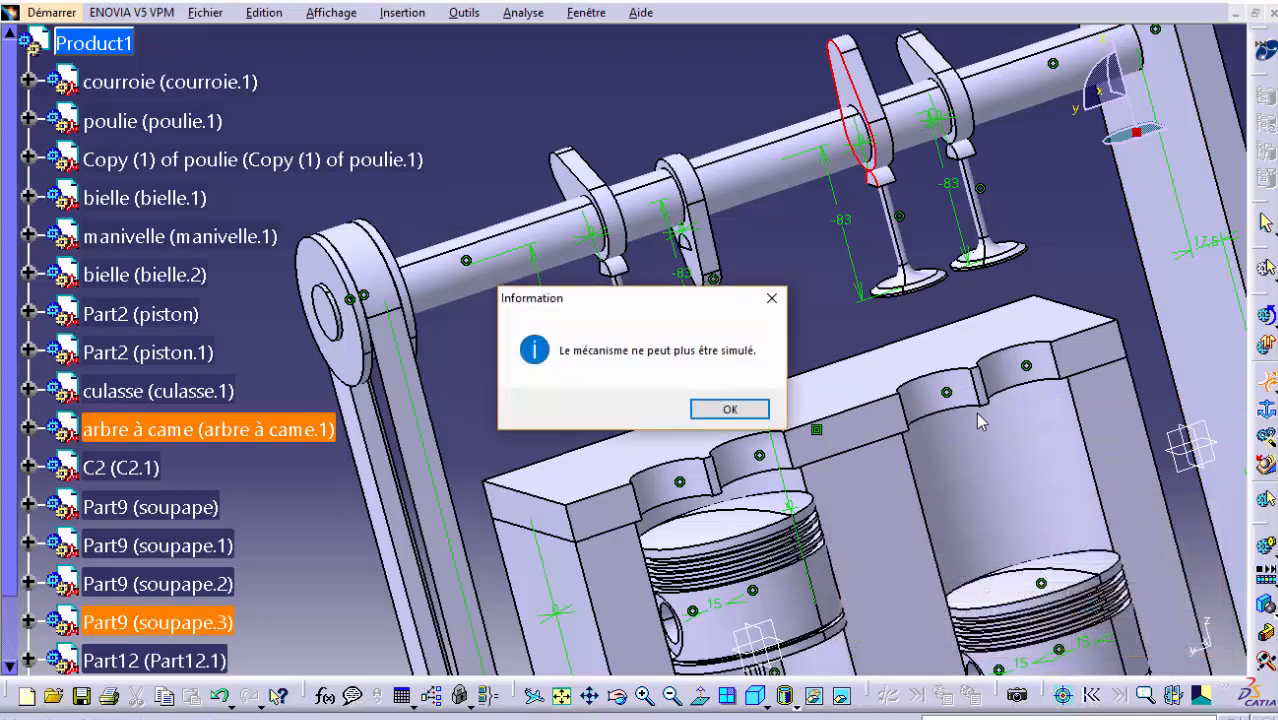
click(730, 410)
Create a cylindrical joint between the third valve seat axis of C2.1 and the stem axis of soupape.3
click(1265, 407)
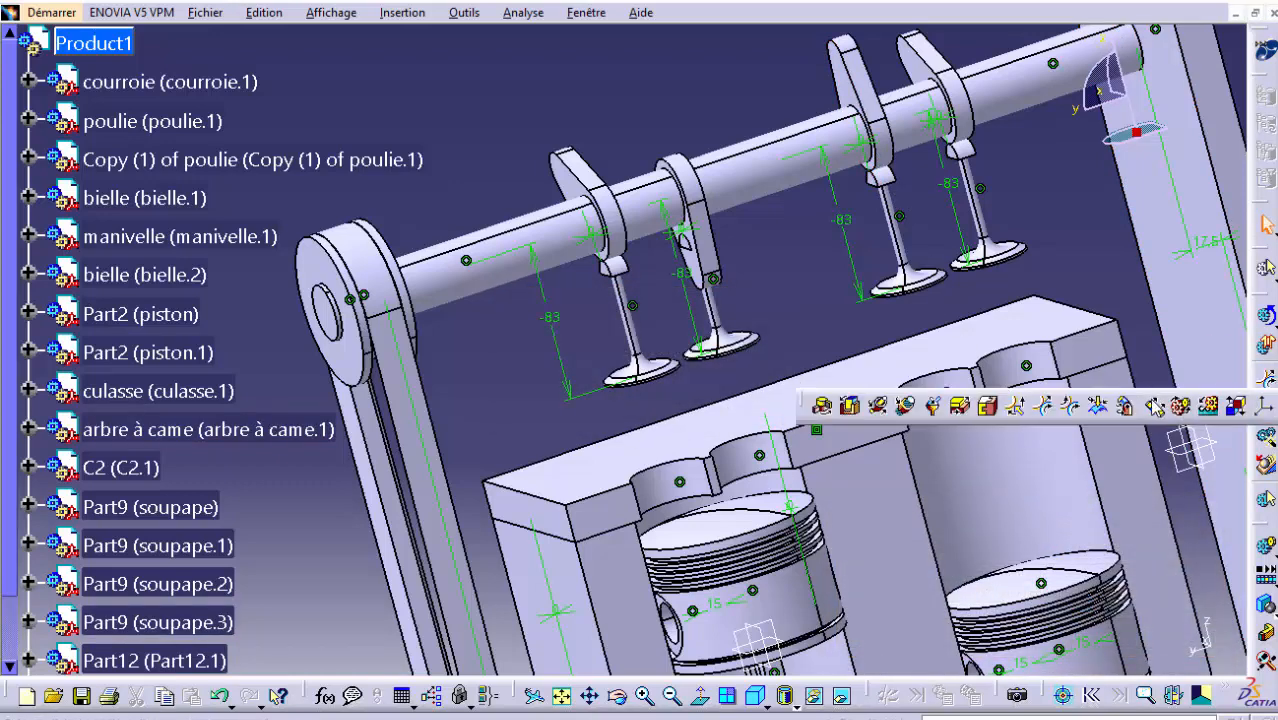
click(905, 405)
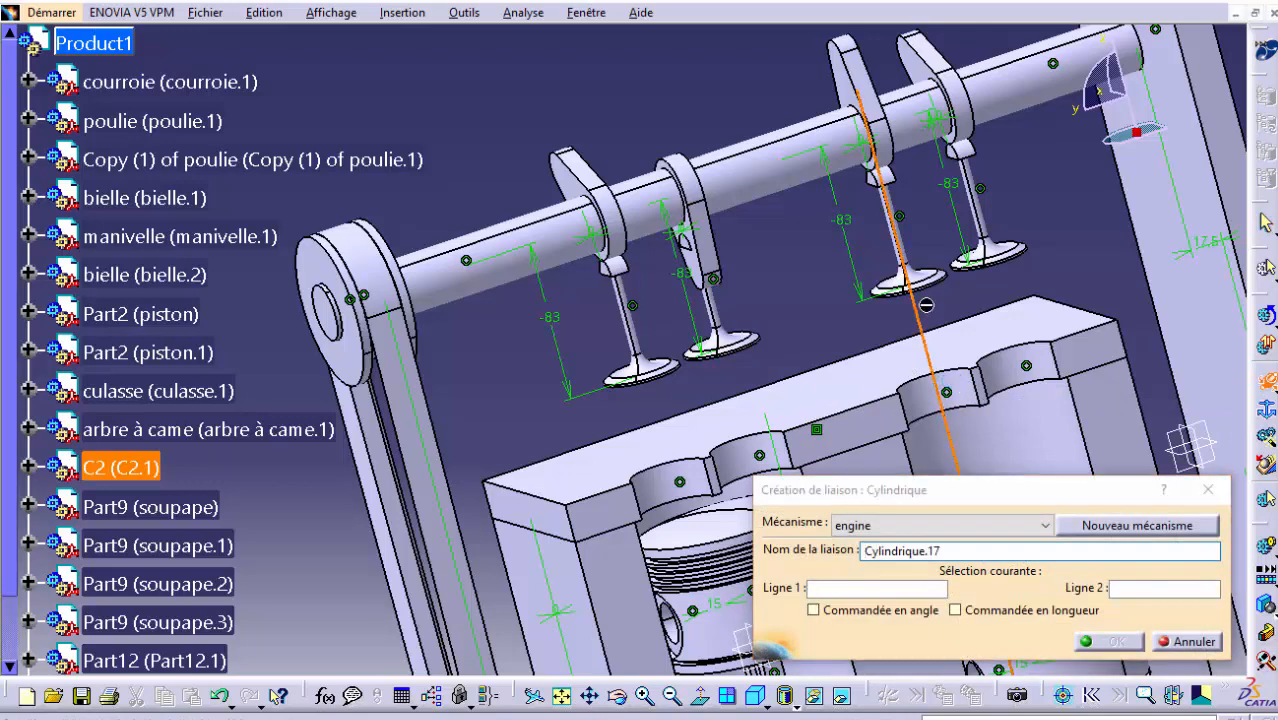
click(907, 285)
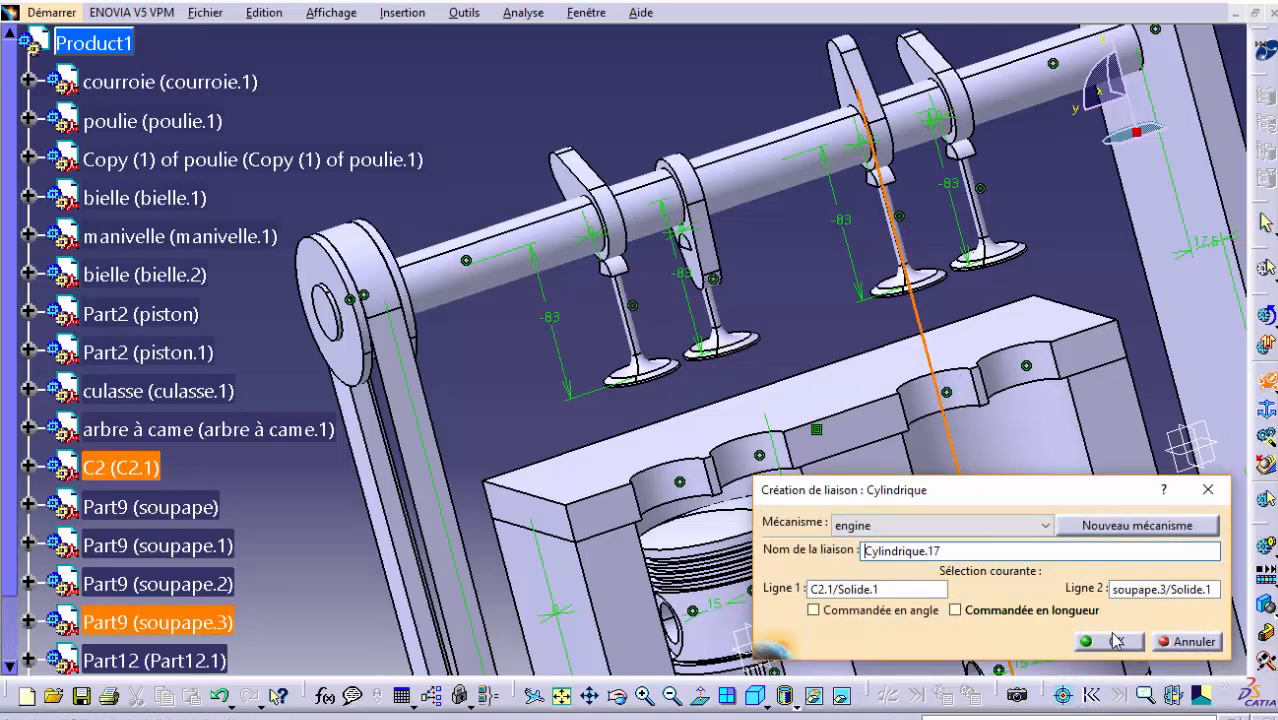
click(1113, 642)
click(736, 412)
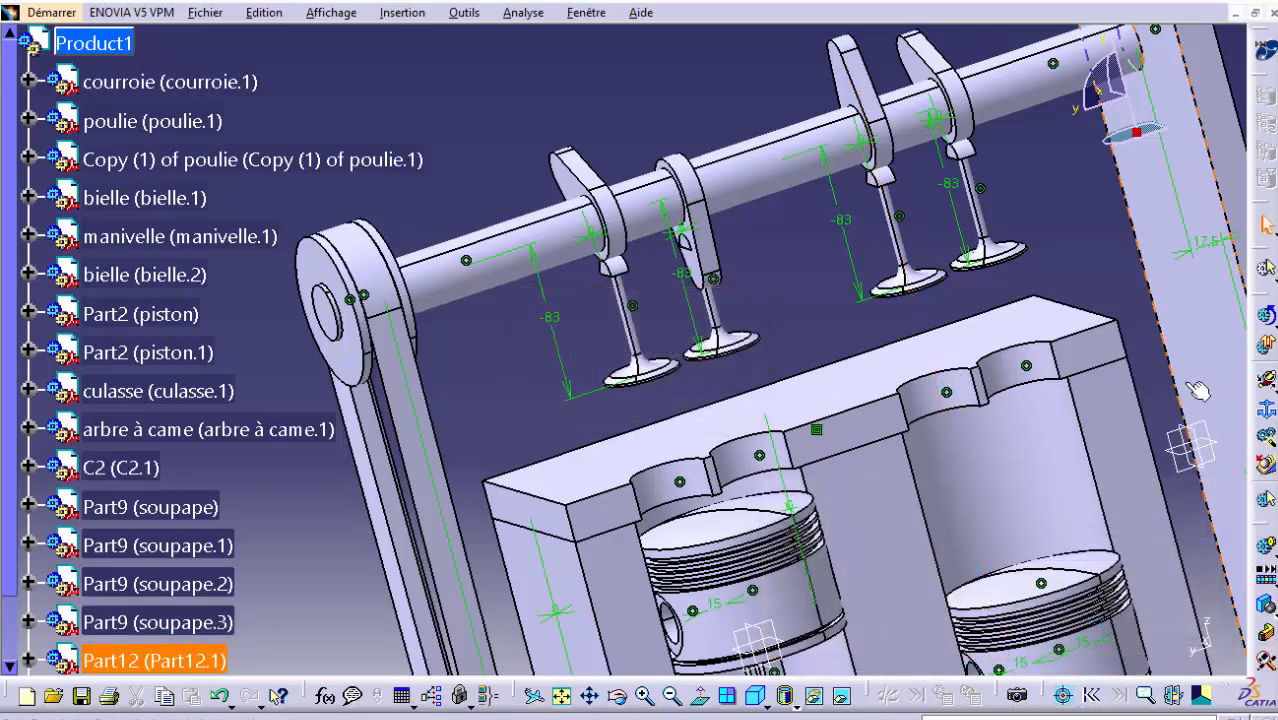
Create a cylindrical joint between the fourth valve seat axis of C2.1 and the stem axis of soupape.1
click(1269, 382)
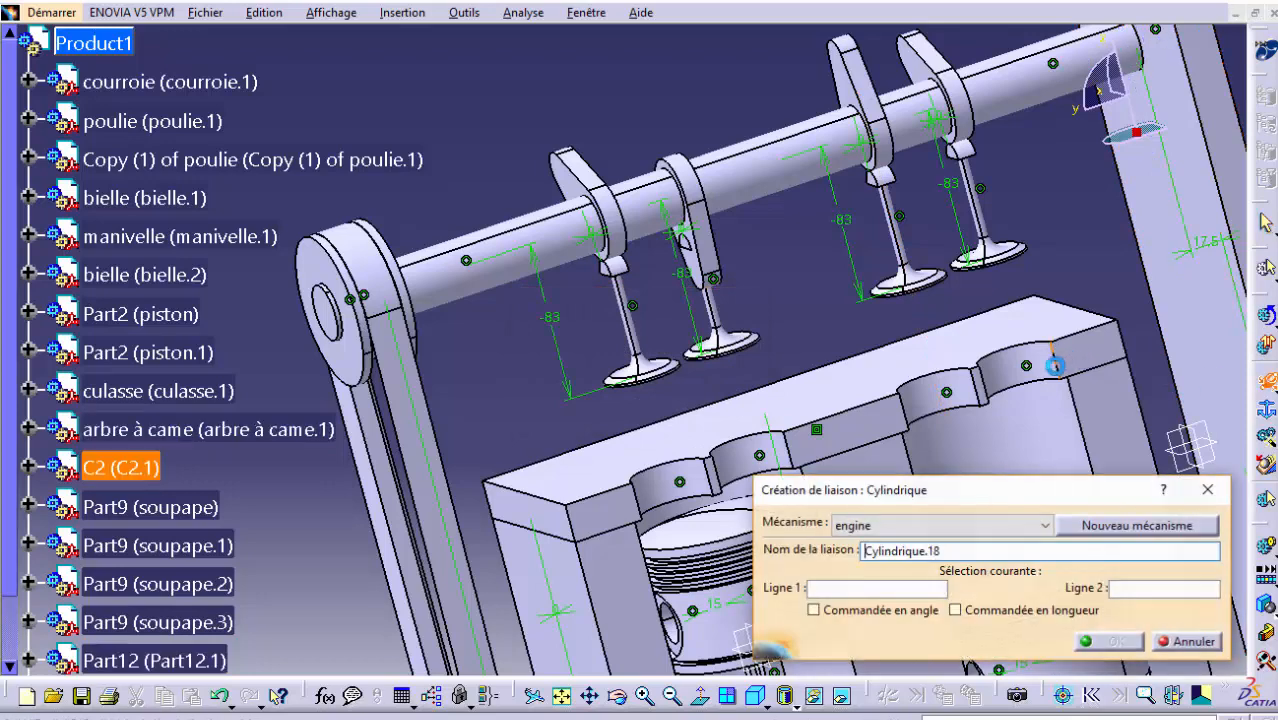
click(1044, 356)
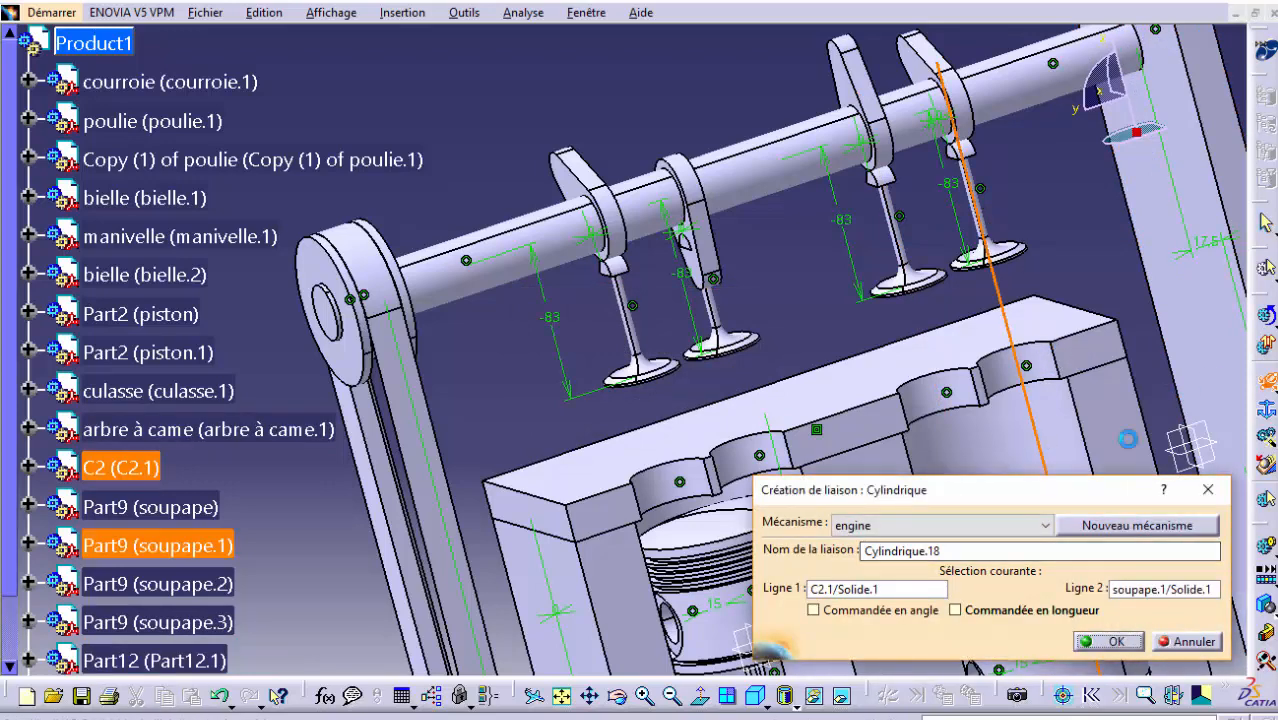
click(1112, 642)
Create a slide curve joint between the tip edge of soupape.1 and the fourth cam profile of arbre à came.1
click(1272, 396)
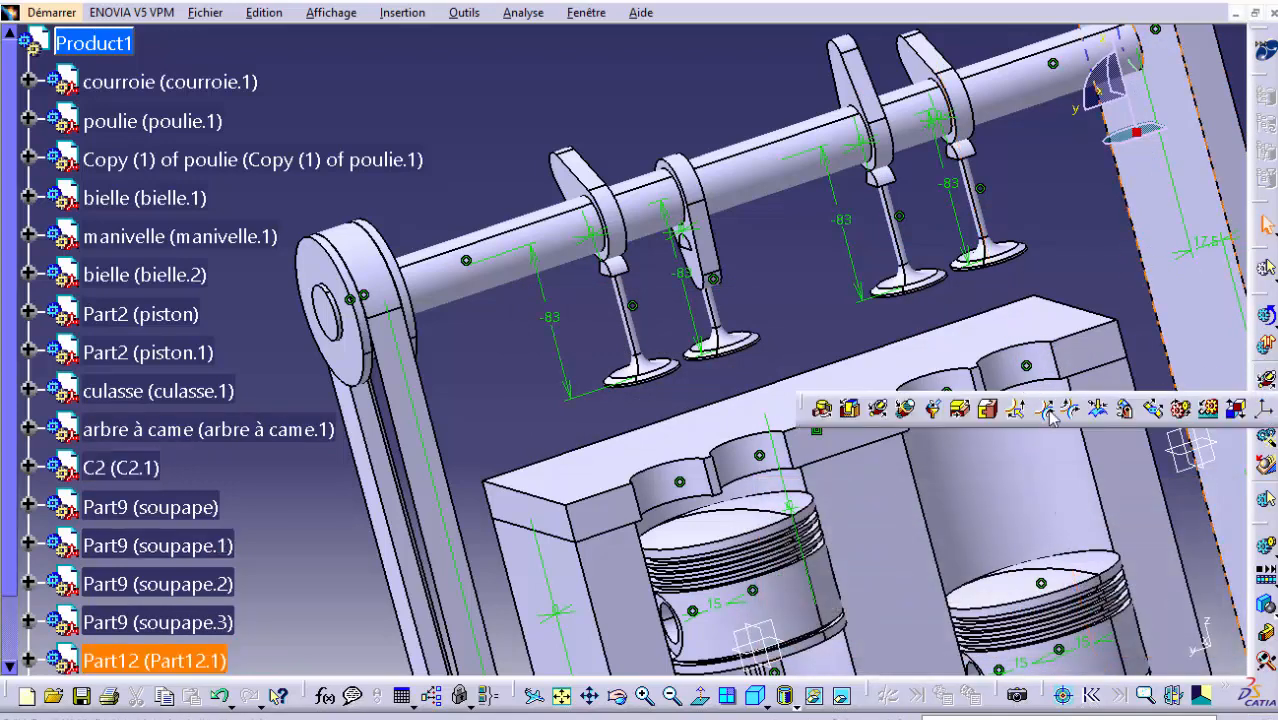
click(958, 155)
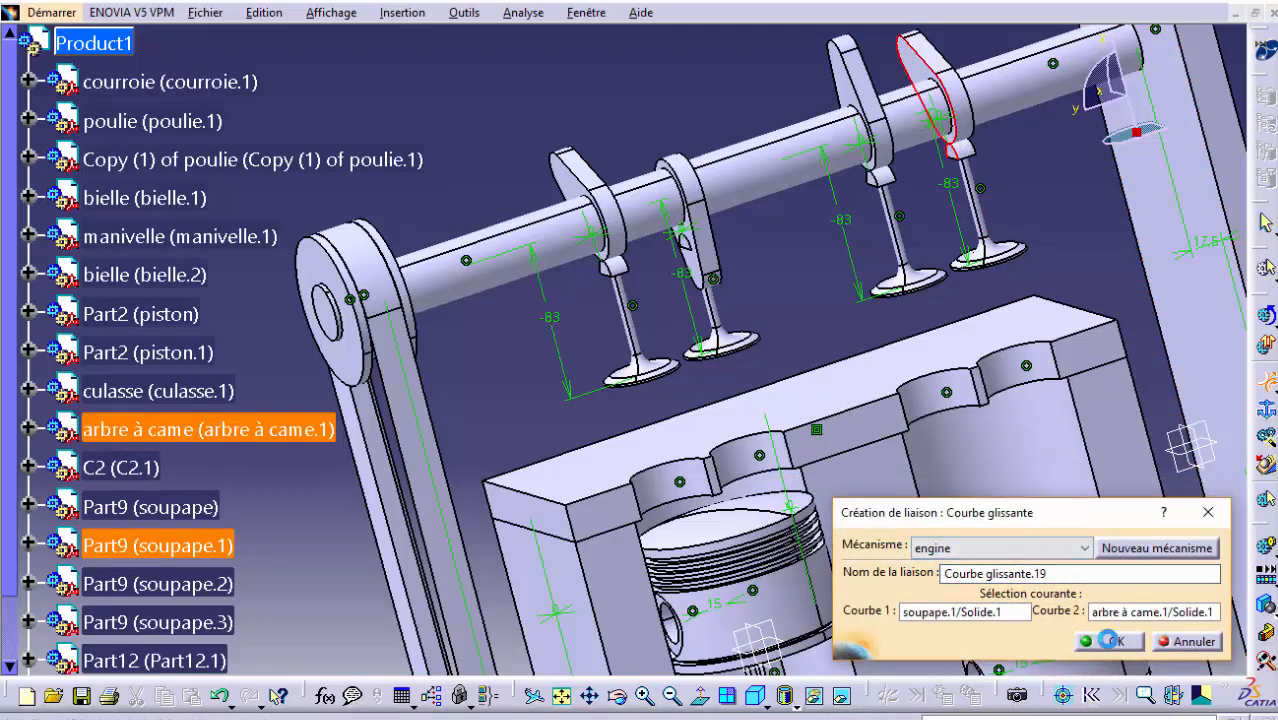
click(1107, 641)
click(717, 408)
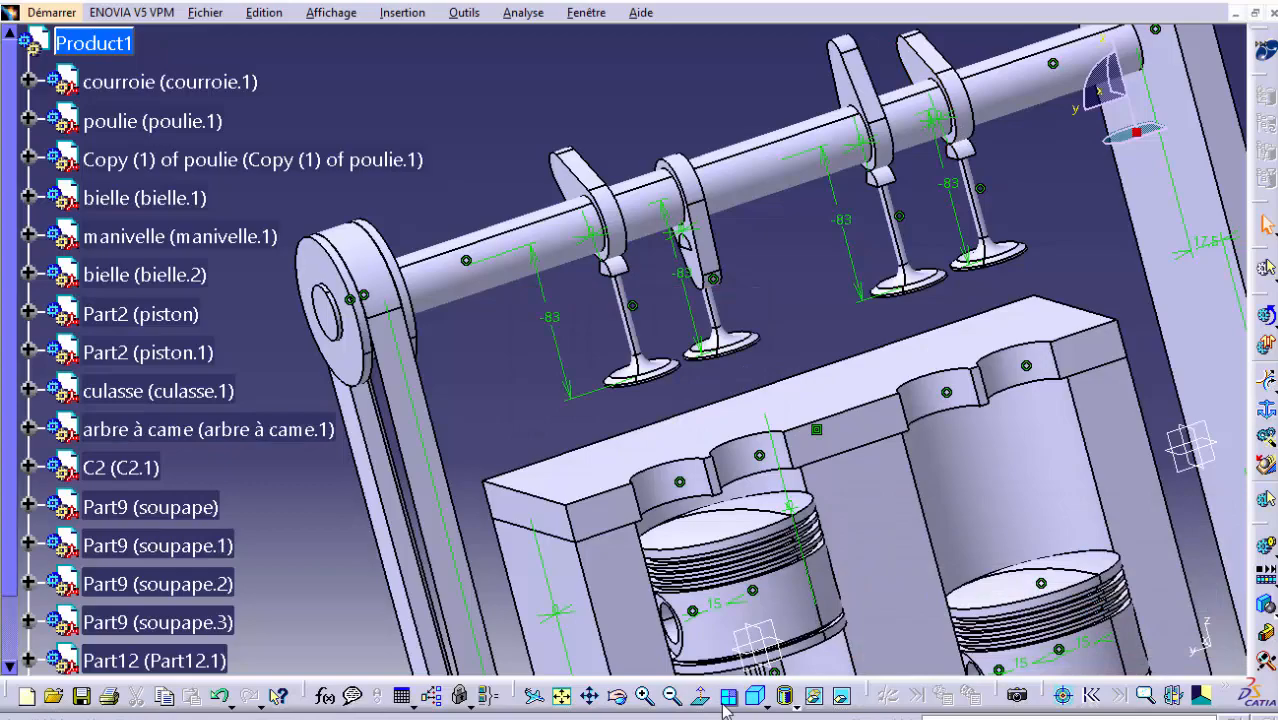
Simulate the engine mechanism, driving Commande.1 to -72 and up to 252 to check the piston and valve motion
click(671, 697)
click(671, 697)
click(618, 697)
drag(660, 646, 673, 562)
click(590, 697)
drag(614, 528, 627, 369)
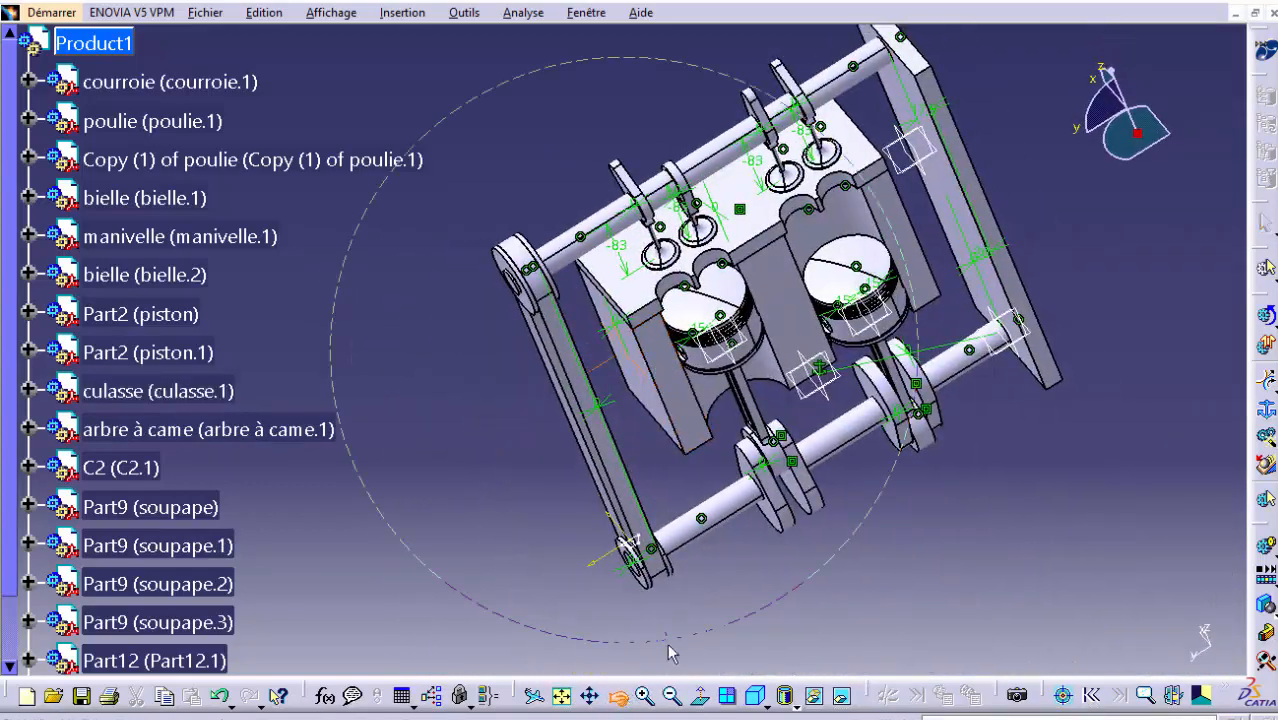
drag(670, 652, 645, 548)
drag(553, 549, 1063, 443)
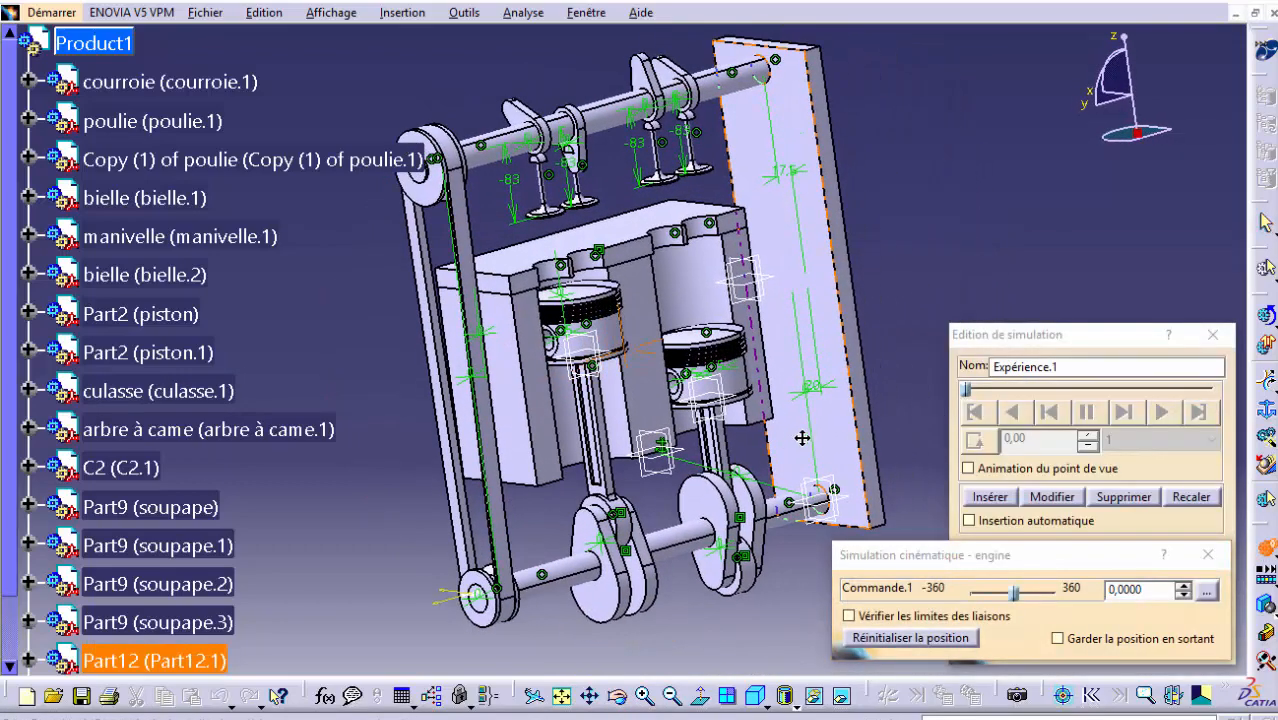
click(1005, 589)
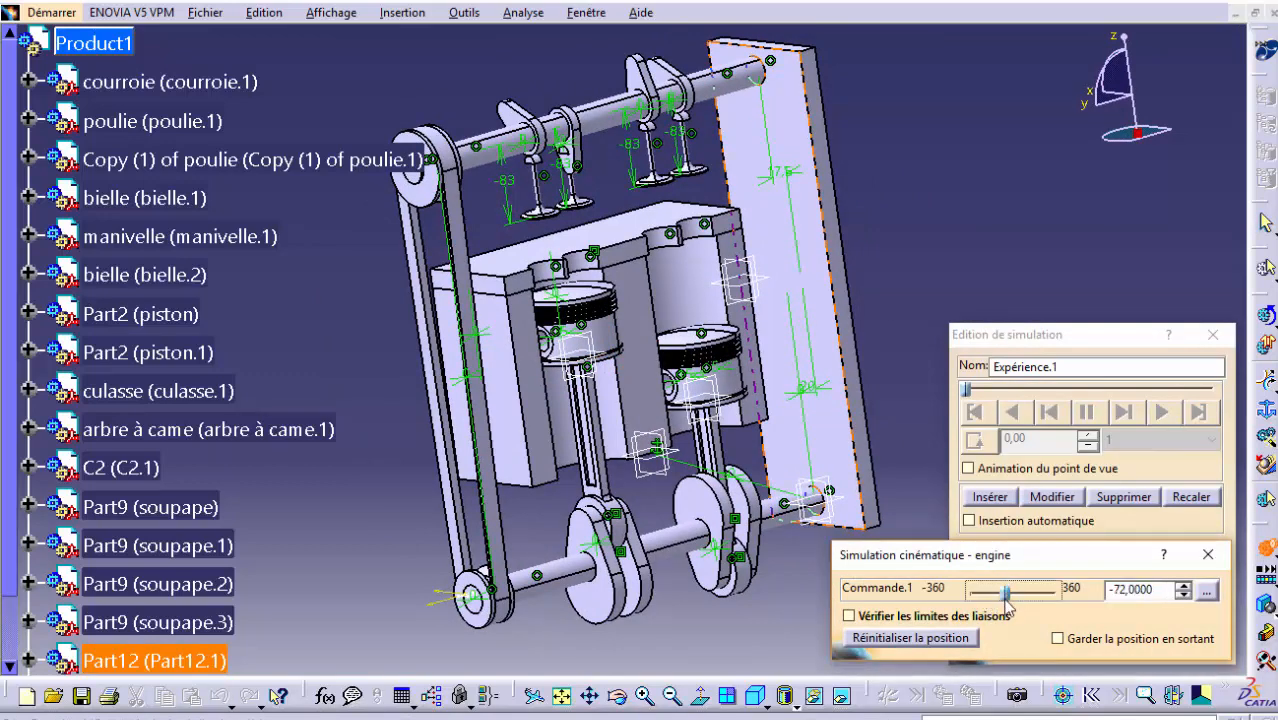
mouse_move(1017, 591)
mouse_down()
mouse_move(1063, 595)
mouse_move(973, 590)
mouse_move(1047, 591)
mouse_move(989, 596)
mouse_move(1018, 595)
mouse_up()
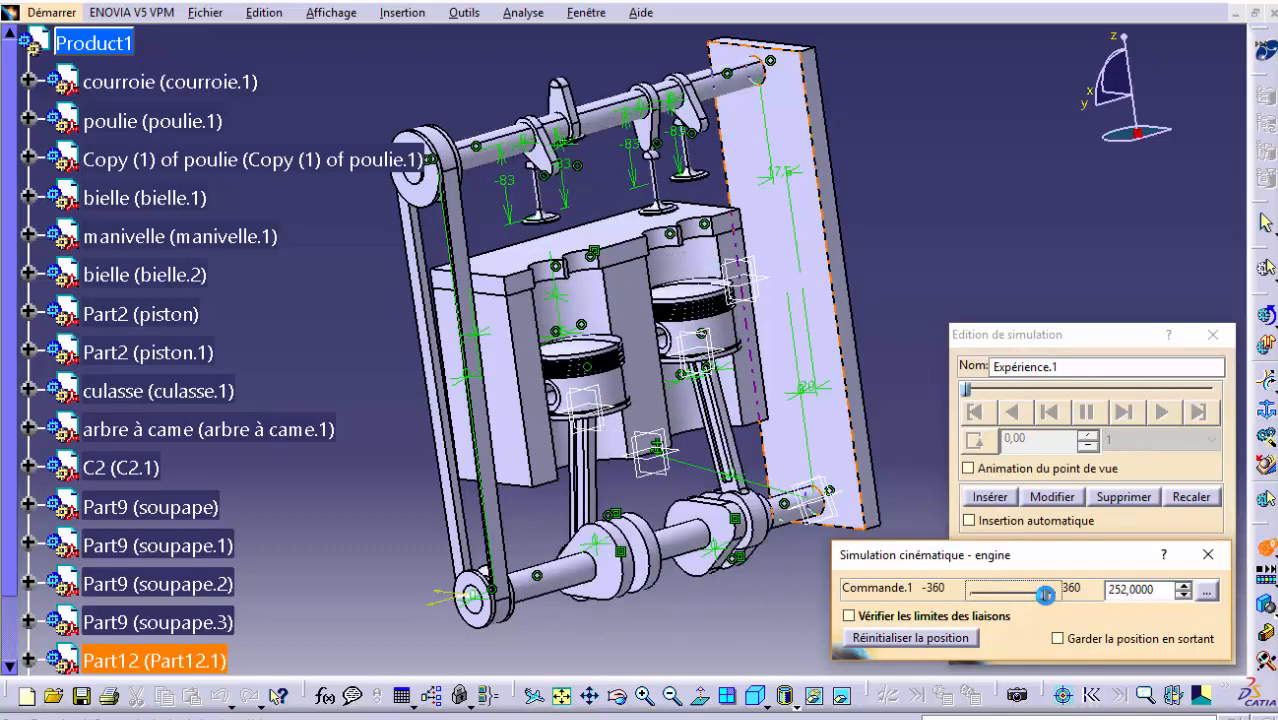
click(1207, 556)
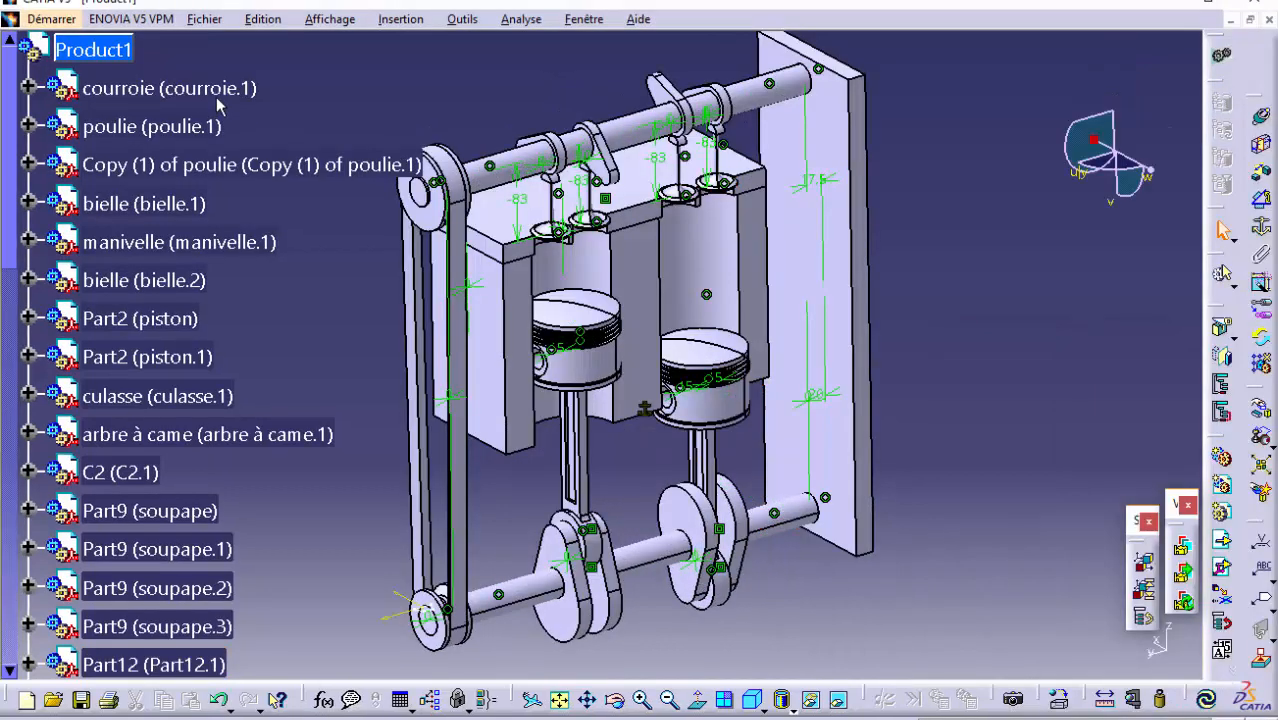
Set the graphic colour of the belt courroie.1 to tan
click(205, 89)
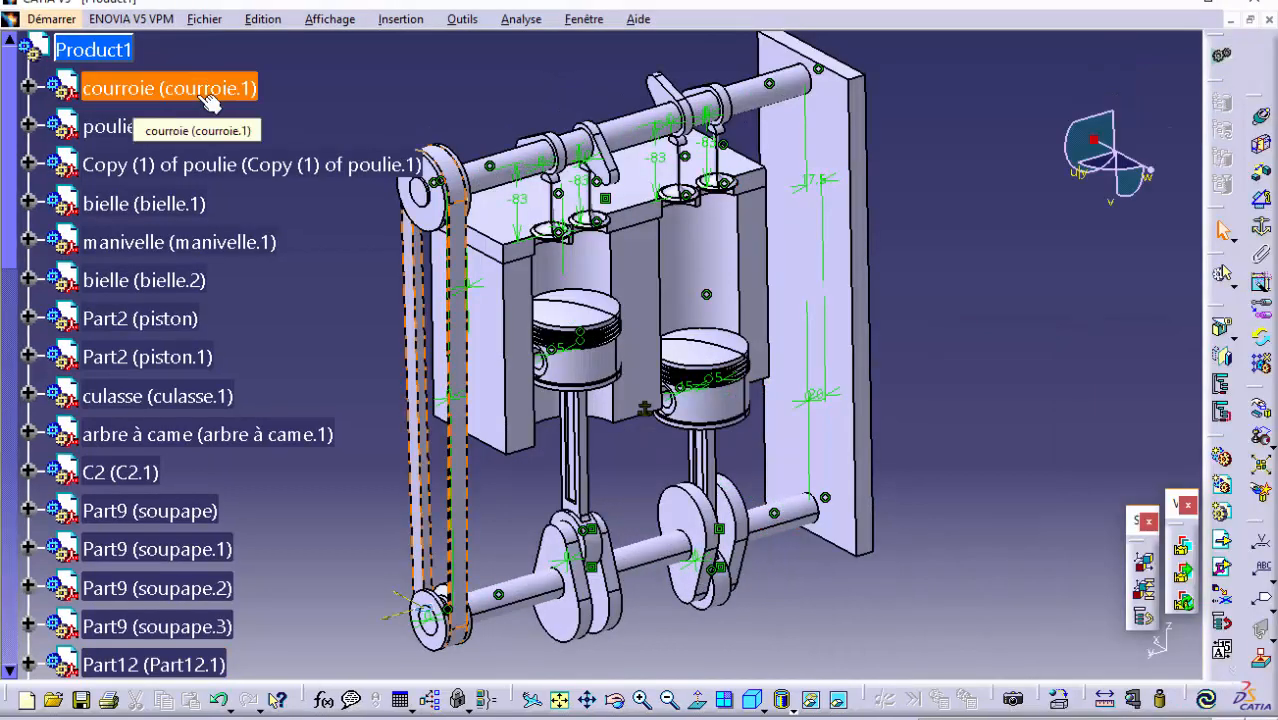
right_click(204, 93)
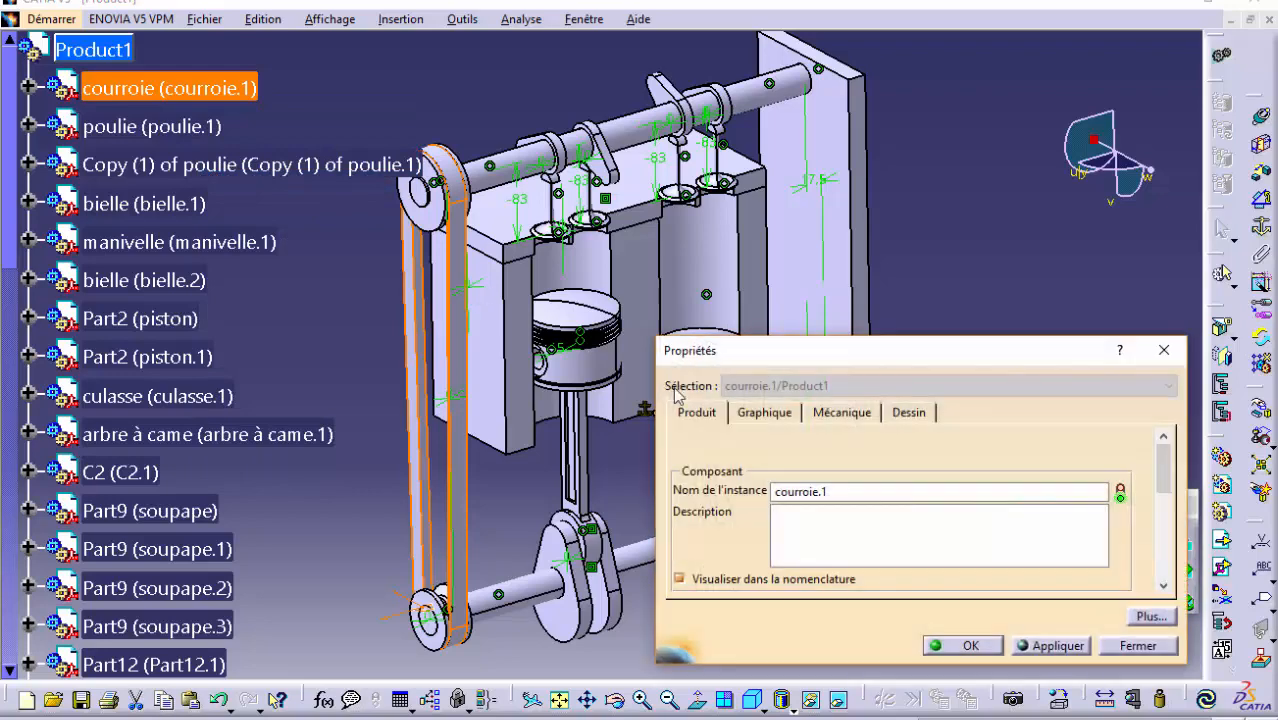
click(763, 413)
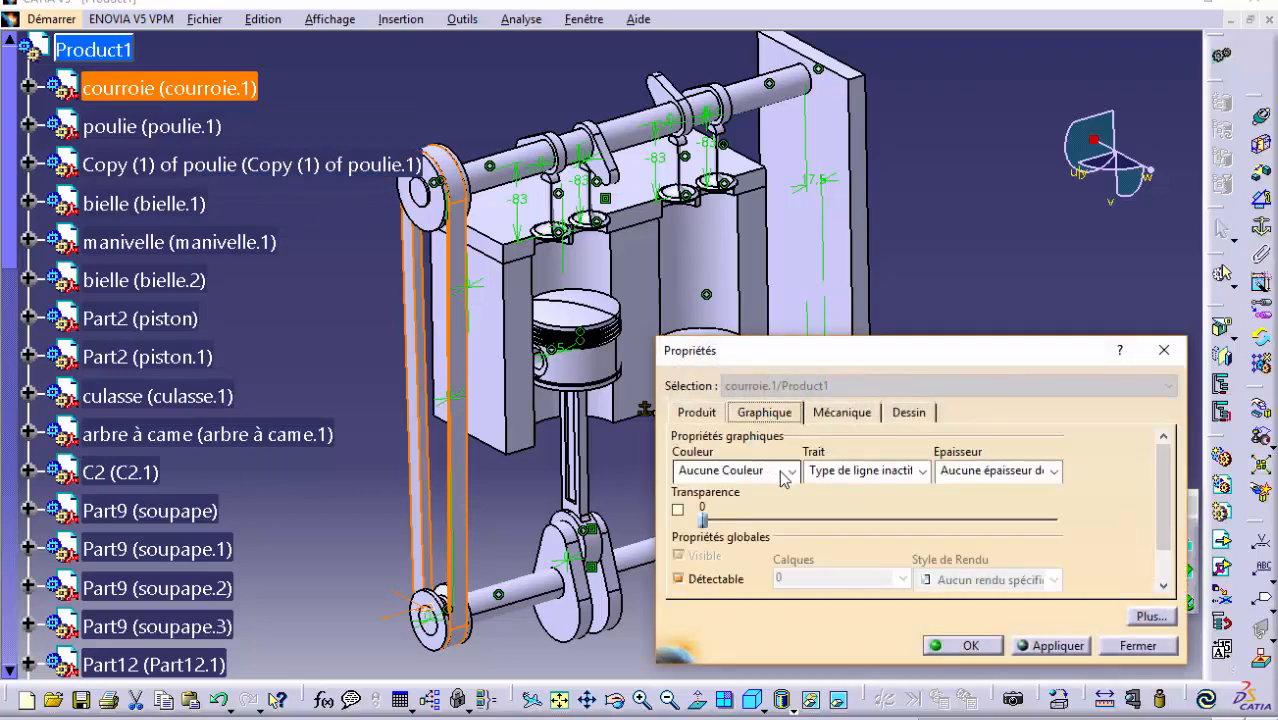
click(785, 470)
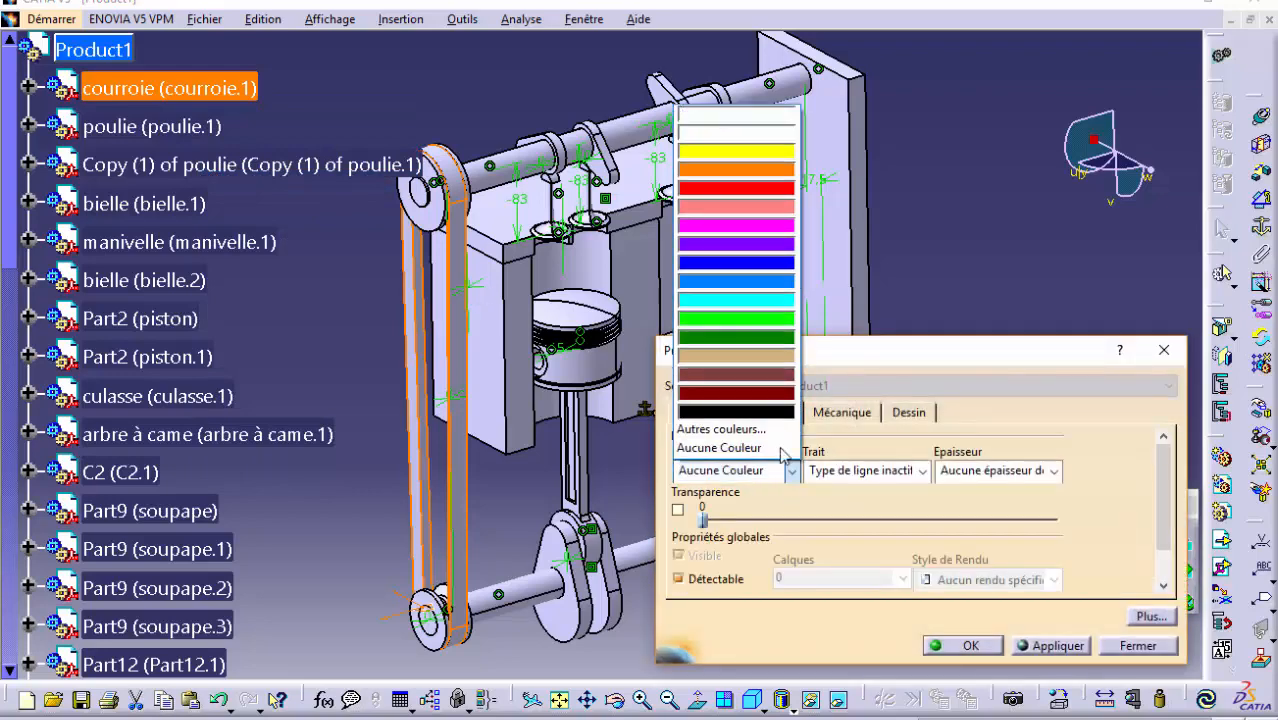
click(772, 365)
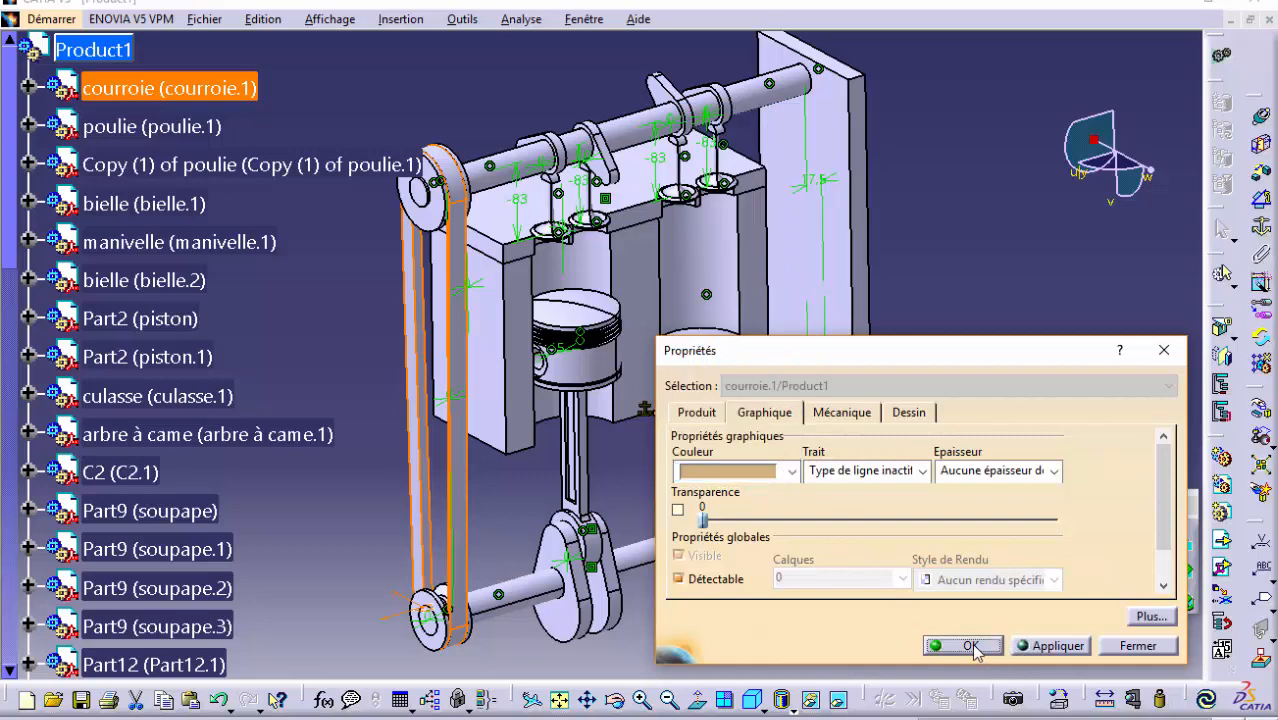
click(966, 645)
click(807, 612)
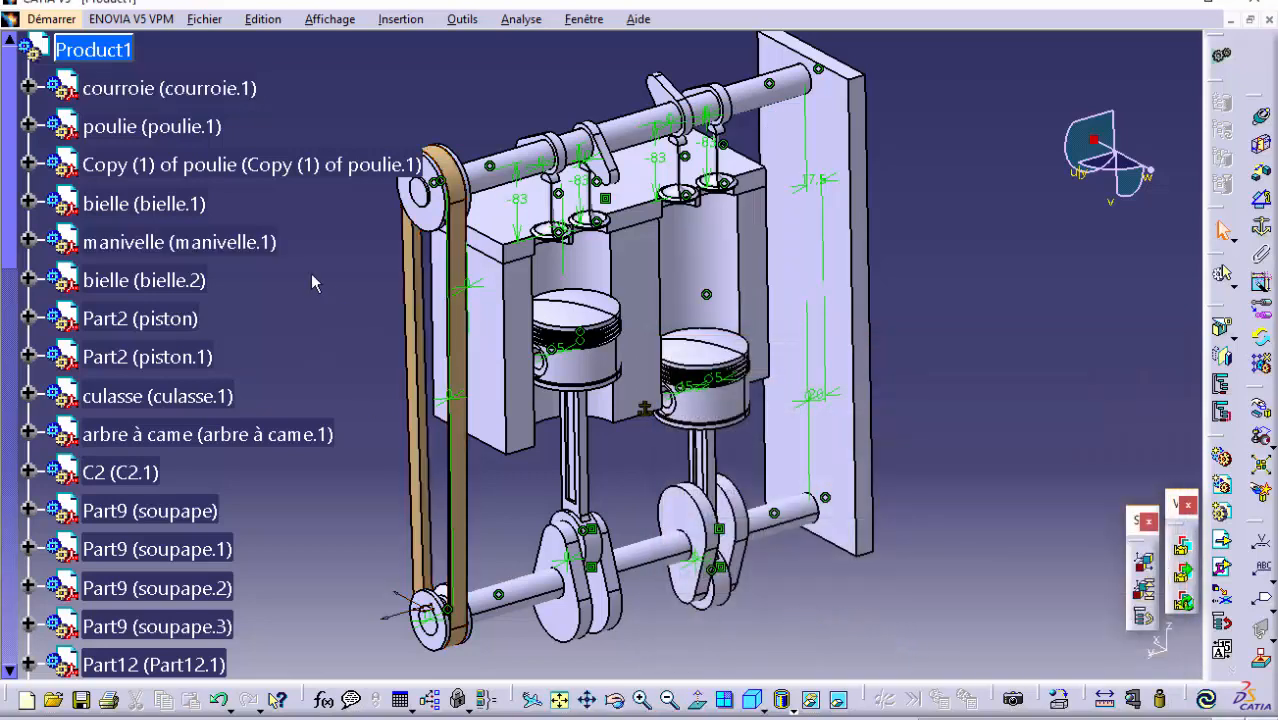
Set the graphic colour of the camshaft pulley poulie.1 to cyan
right_click(131, 137)
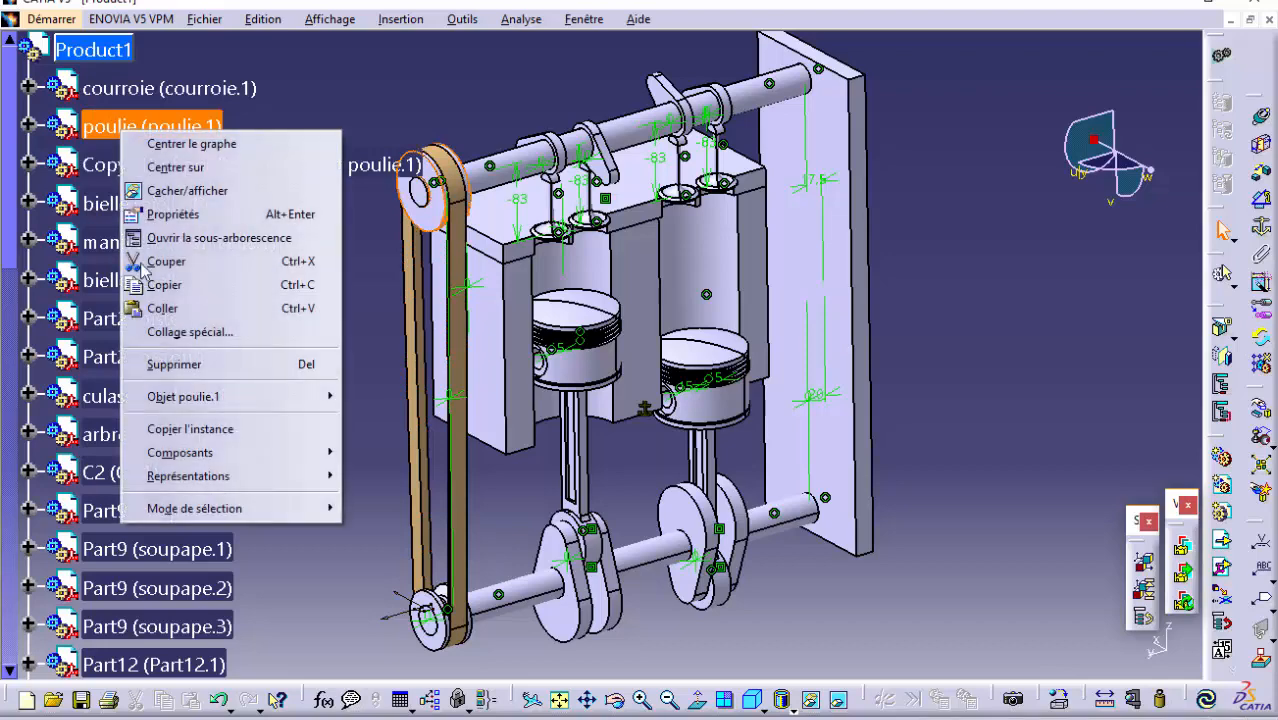
click(178, 214)
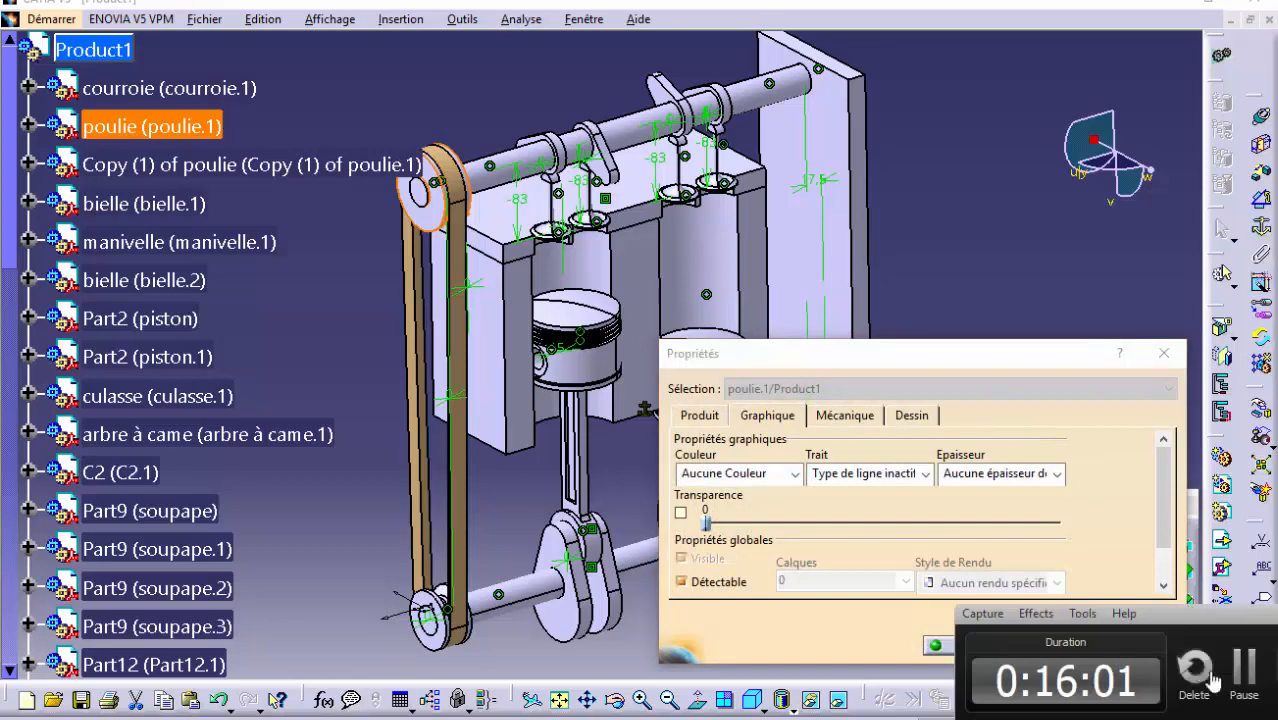
click(795, 474)
click(776, 302)
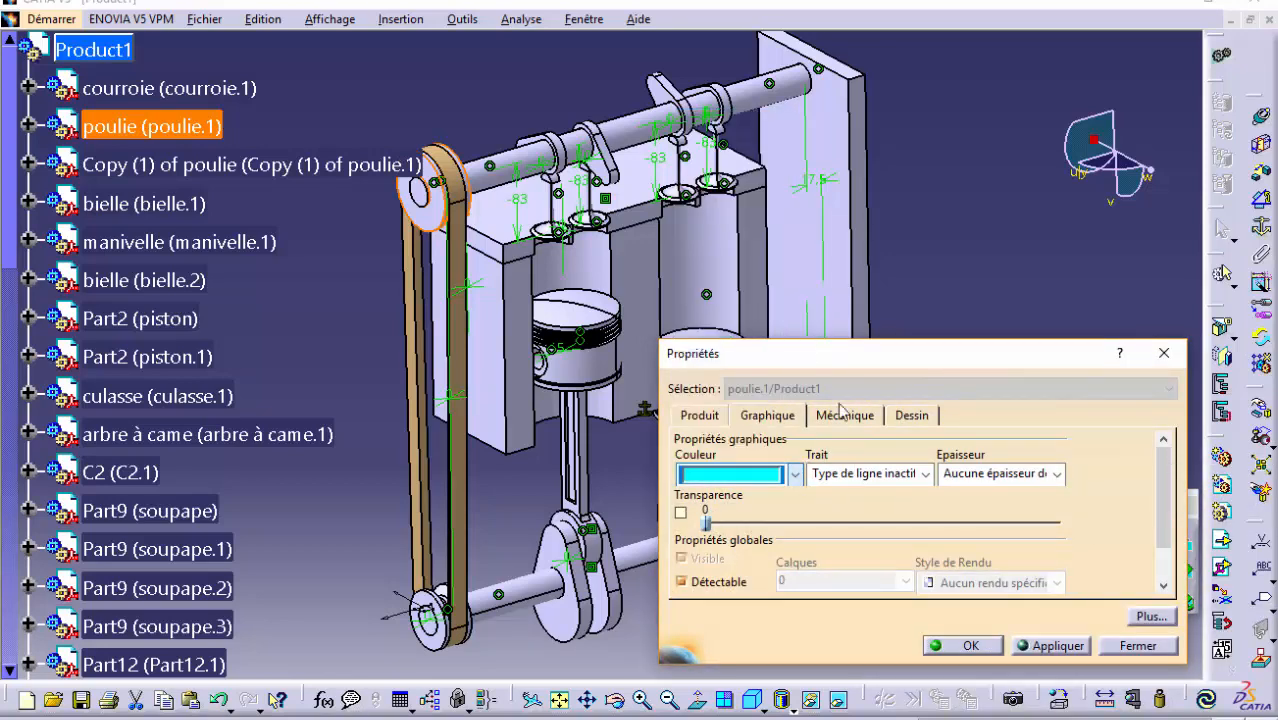
click(970, 646)
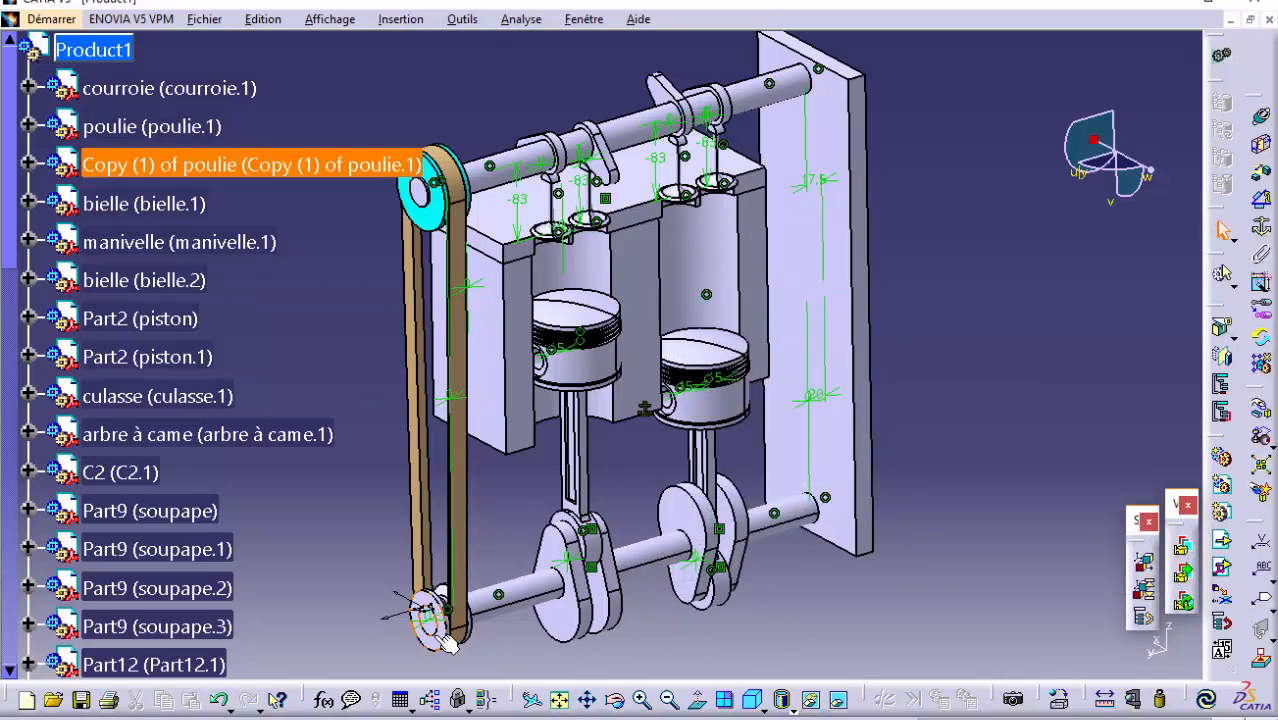
Set the graphic colour of the crankshaft pulley, Copy (1) of poulie.1, to cyan
right_click(158, 165)
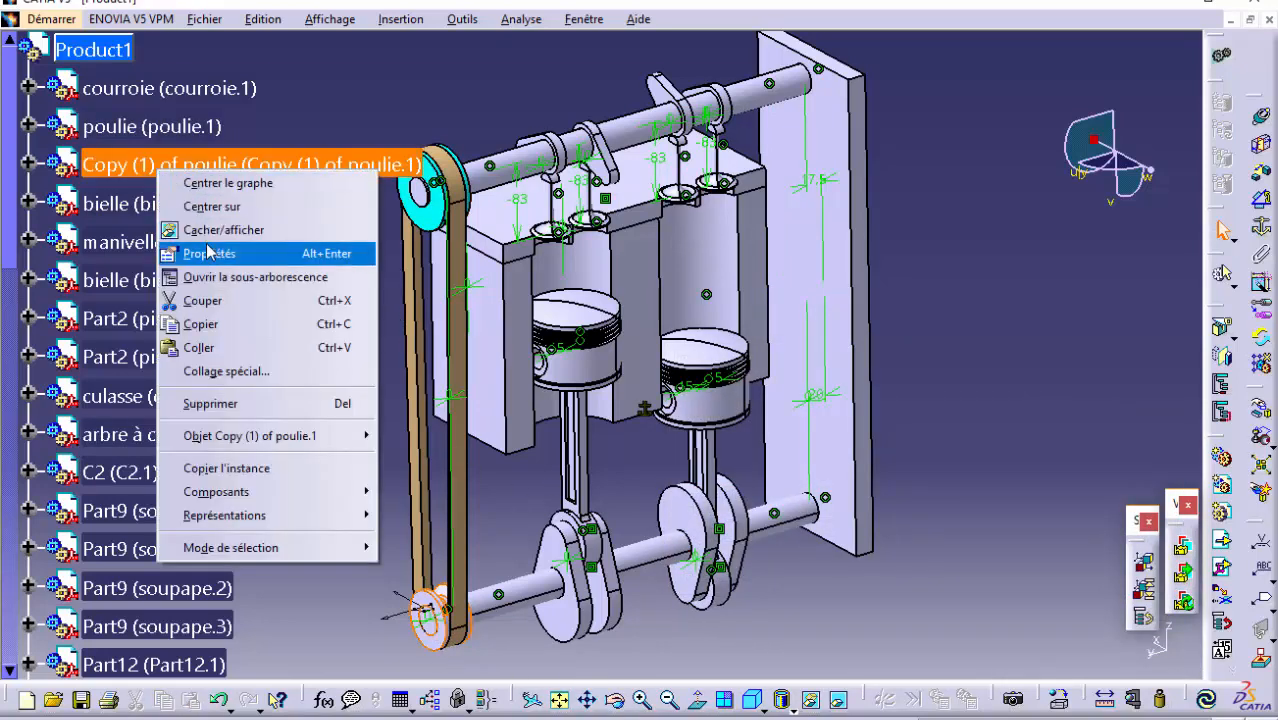
click(230, 248)
click(770, 477)
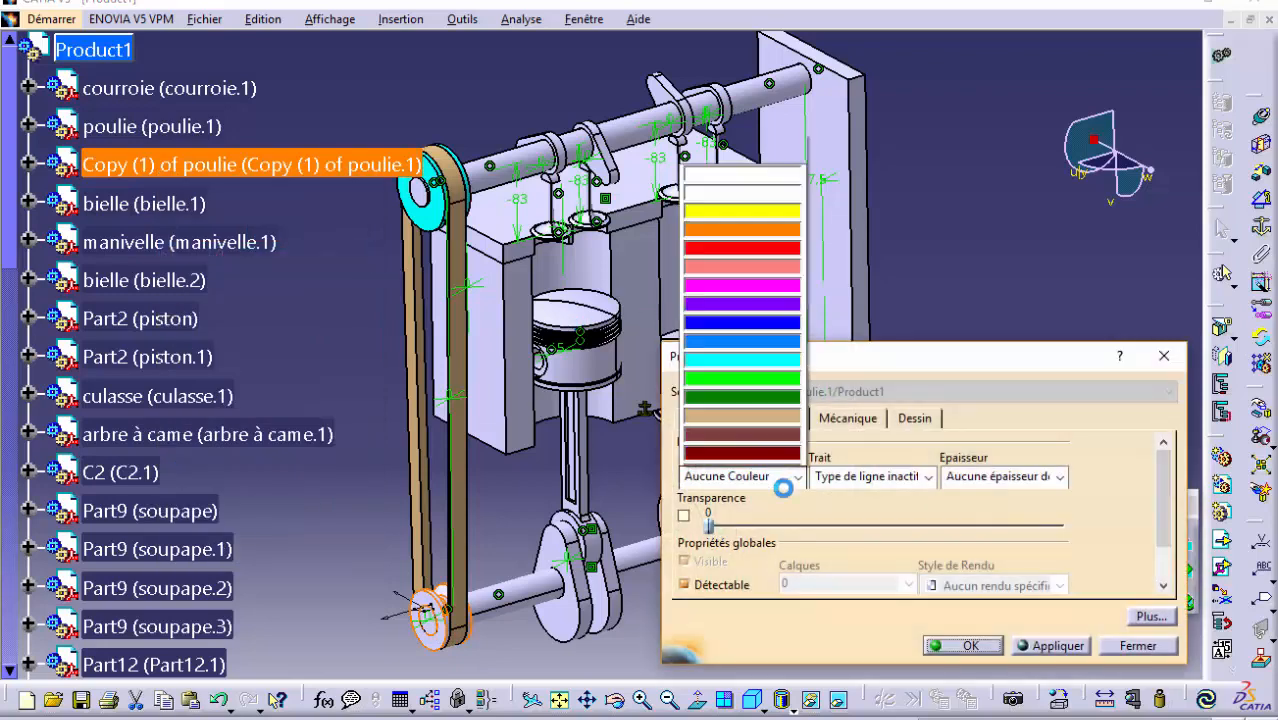
click(752, 304)
click(957, 643)
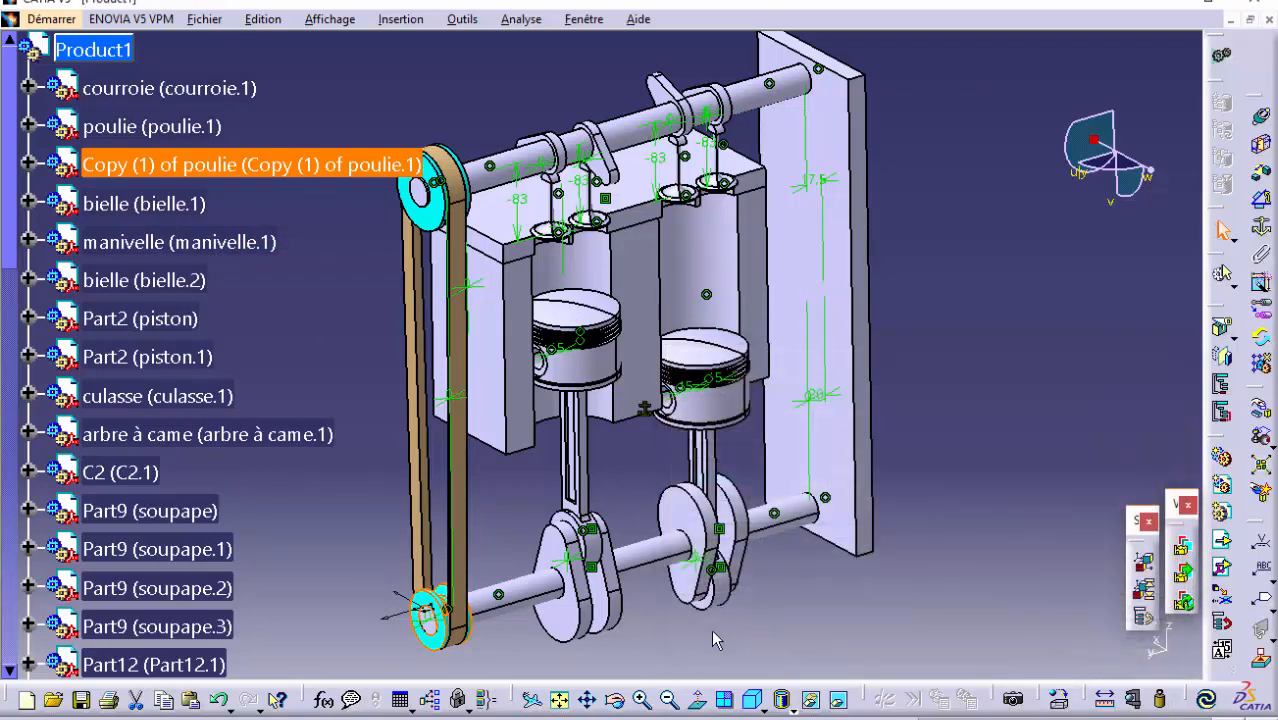
Set the graphic colour of the crankshaft manivelle.1 to dark red
right_click(213, 254)
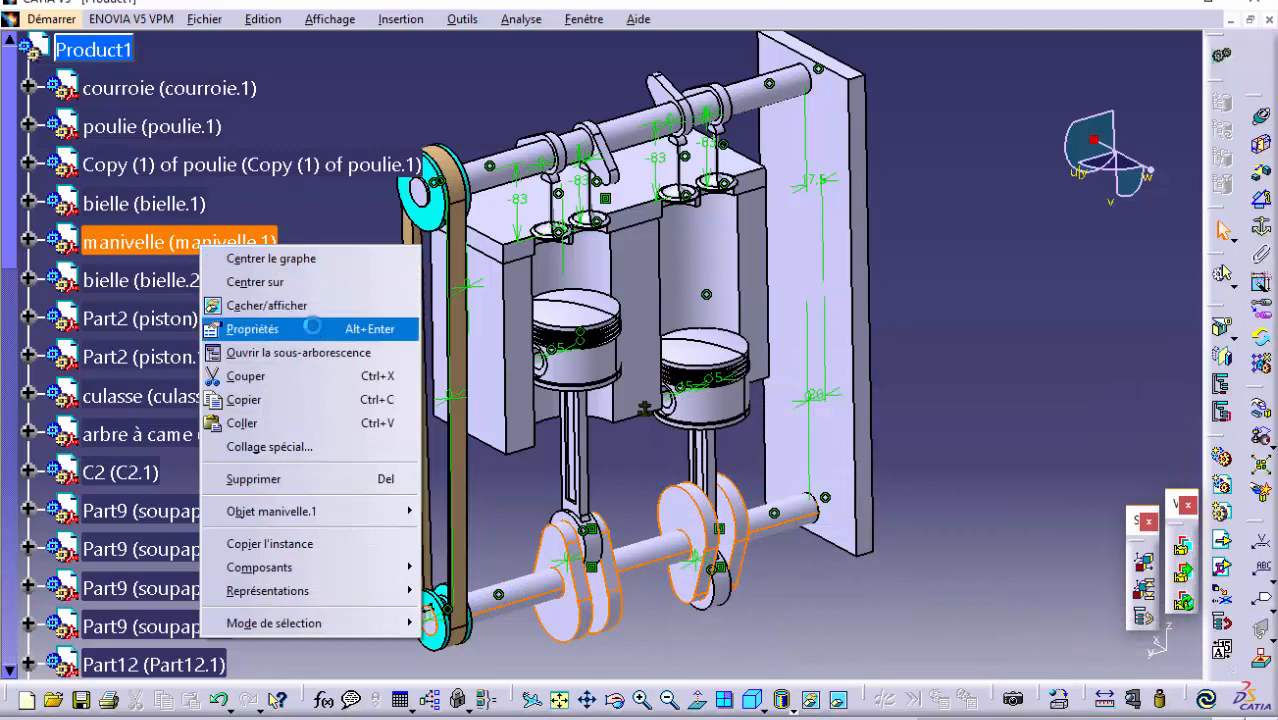
click(228, 328)
click(797, 481)
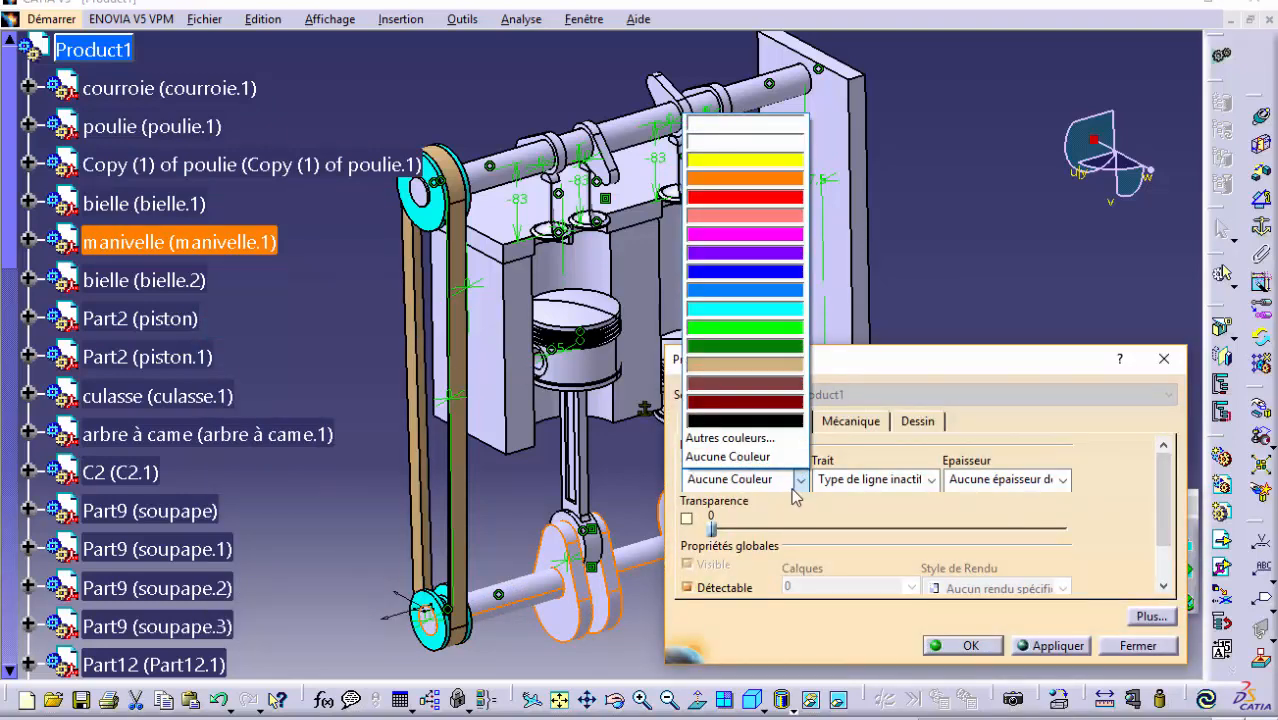
click(780, 407)
key(Return)
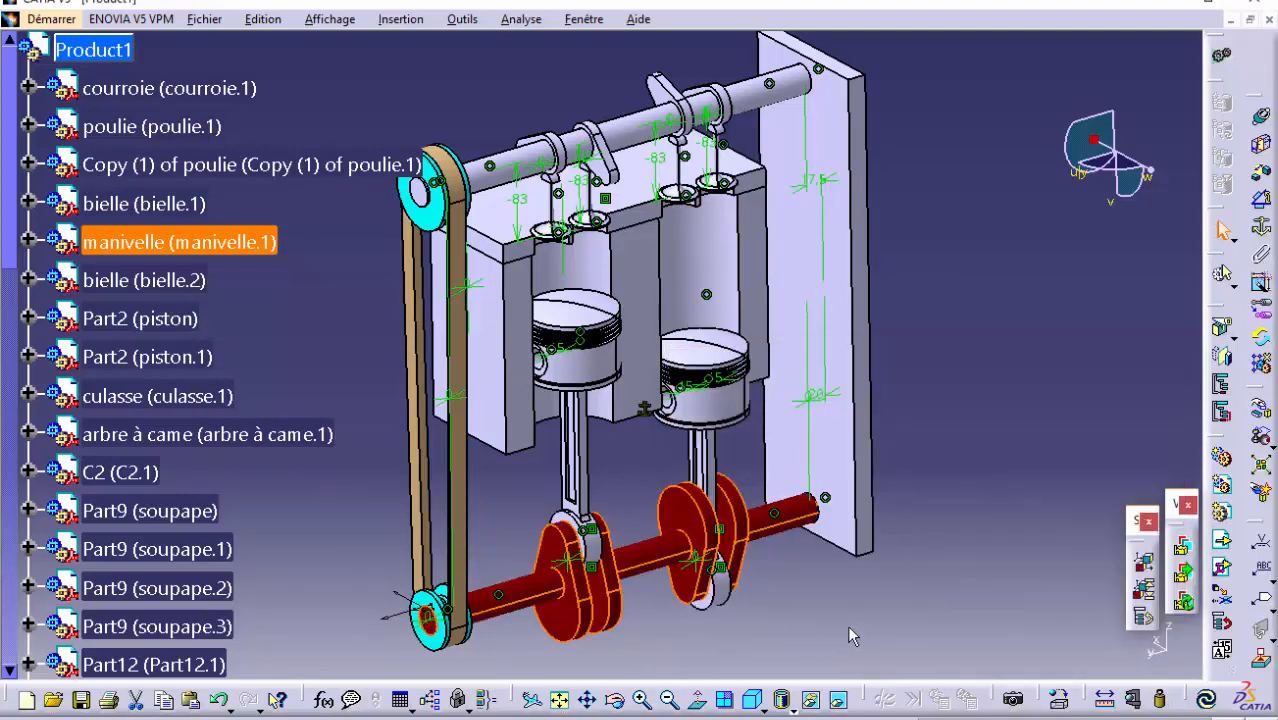
click(796, 644)
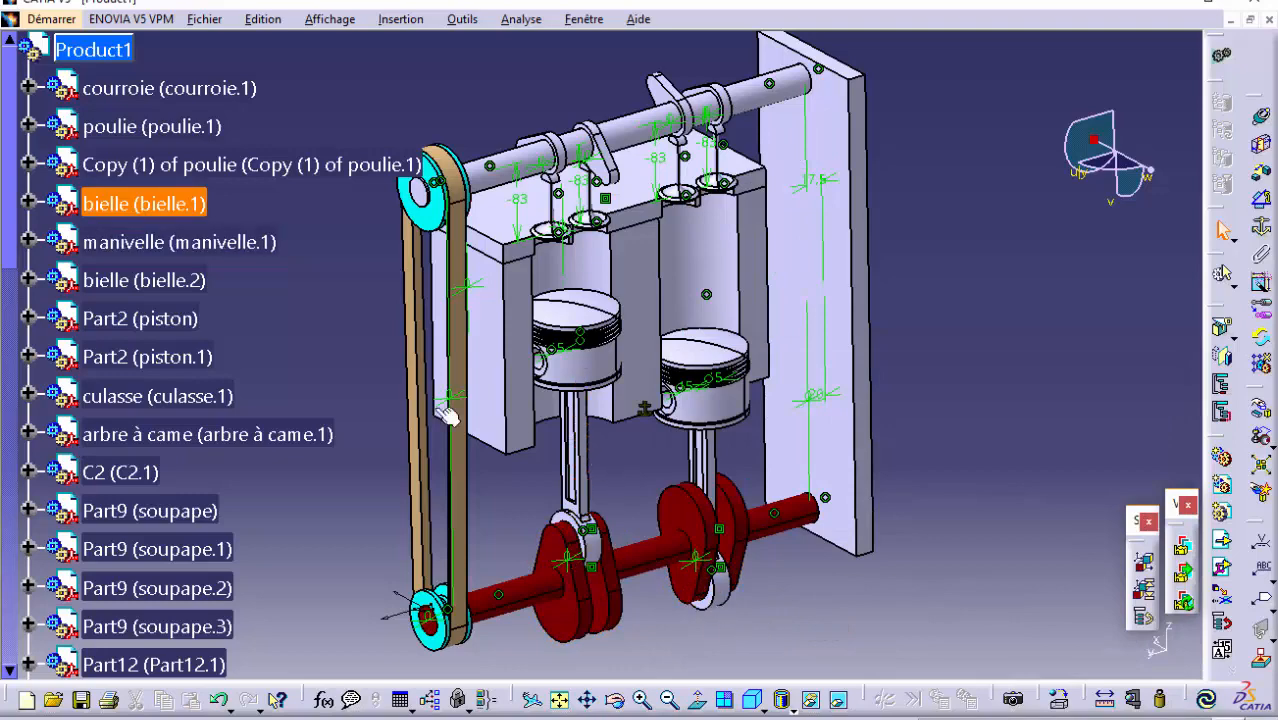
Set the graphic colour of the connecting rod bielle.1 to purple
right_click(148, 203)
click(200, 282)
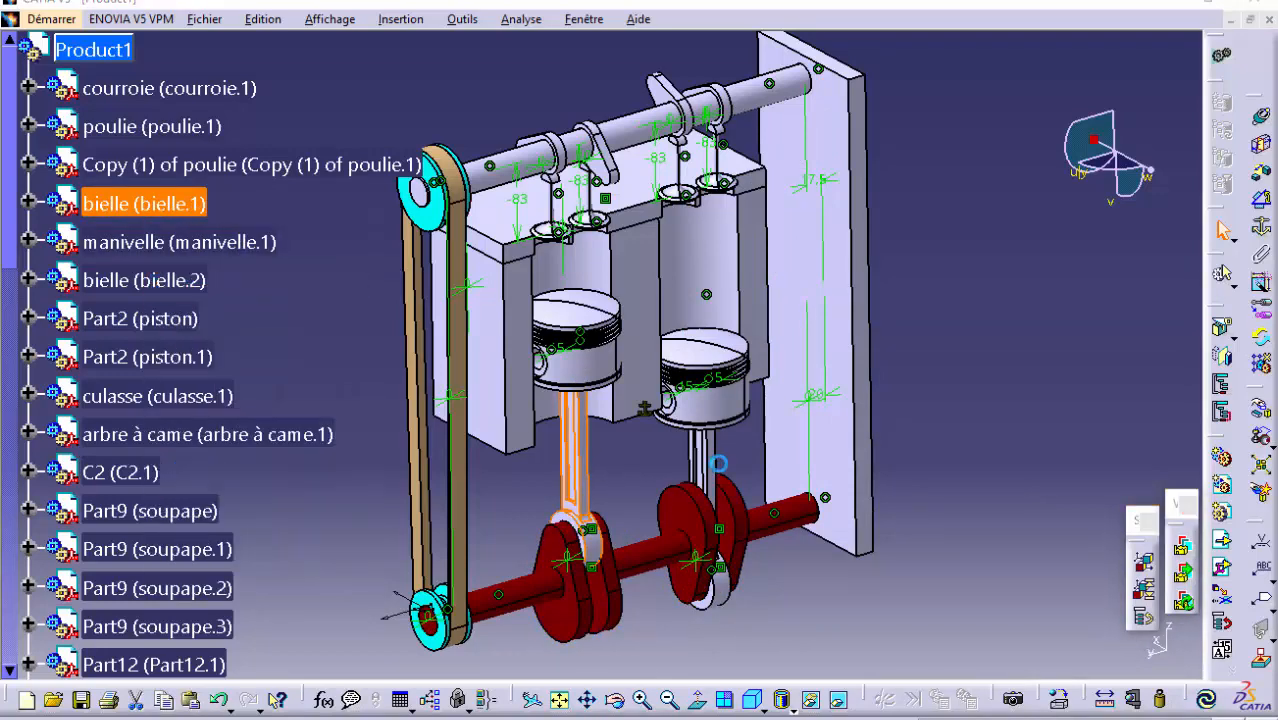
click(803, 484)
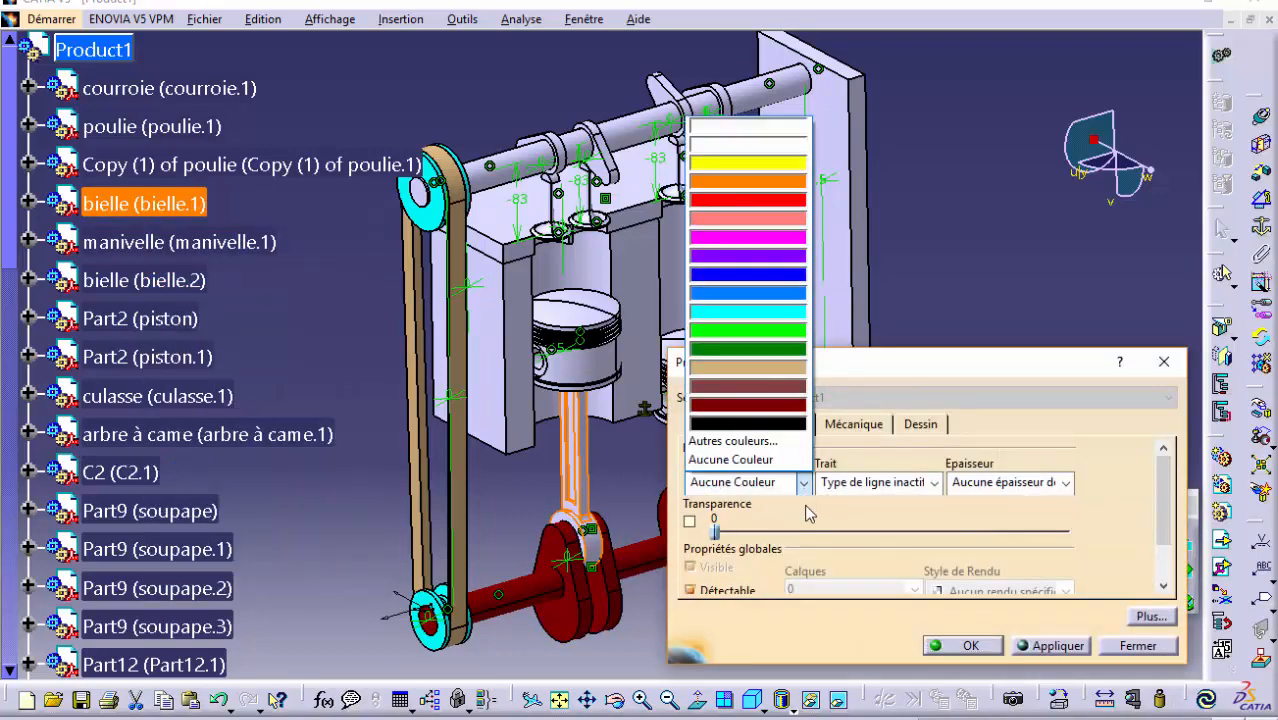
click(768, 258)
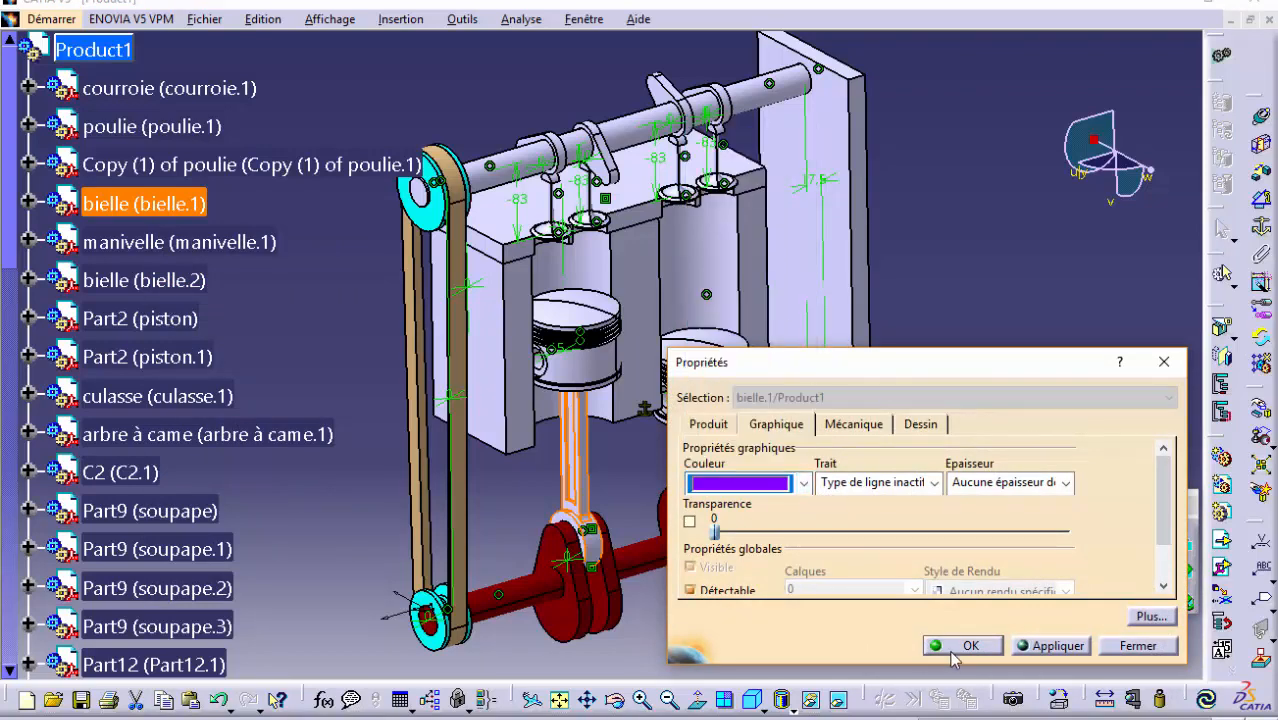
click(958, 646)
click(676, 618)
click(218, 244)
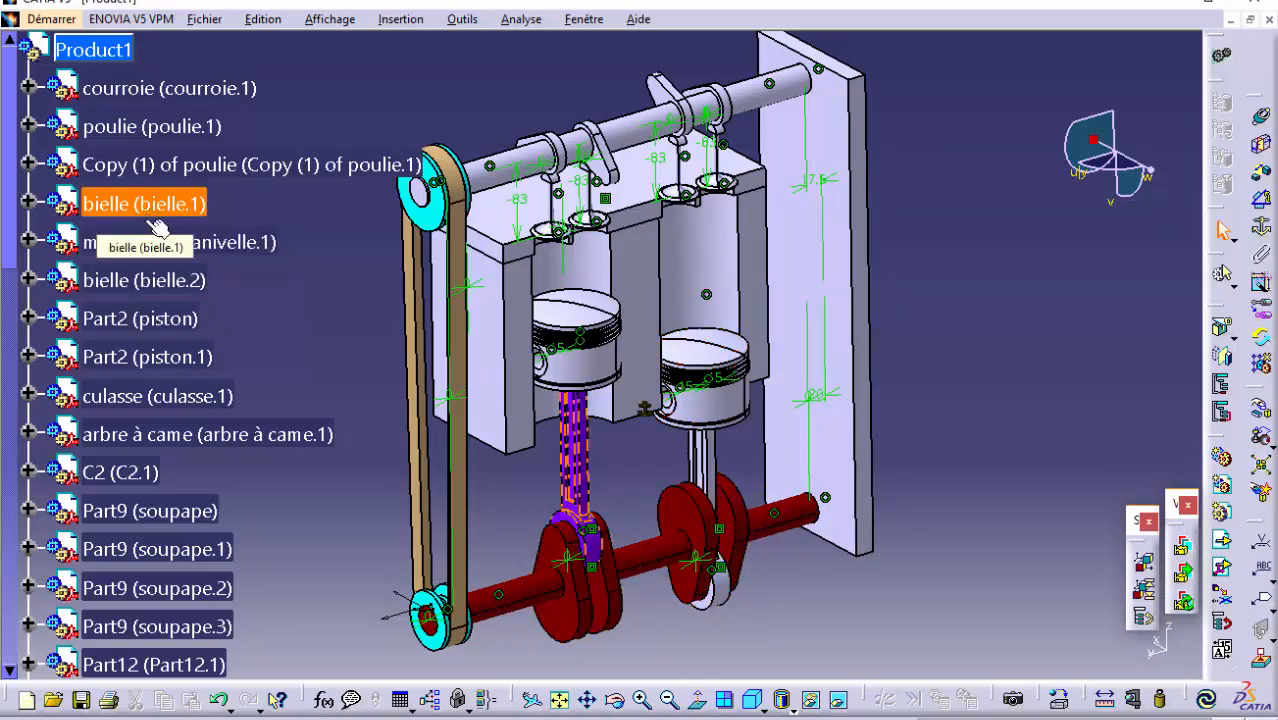
Set the graphic colour of the second connecting rod, bielle.2, to purple
right_click(158, 282)
click(210, 370)
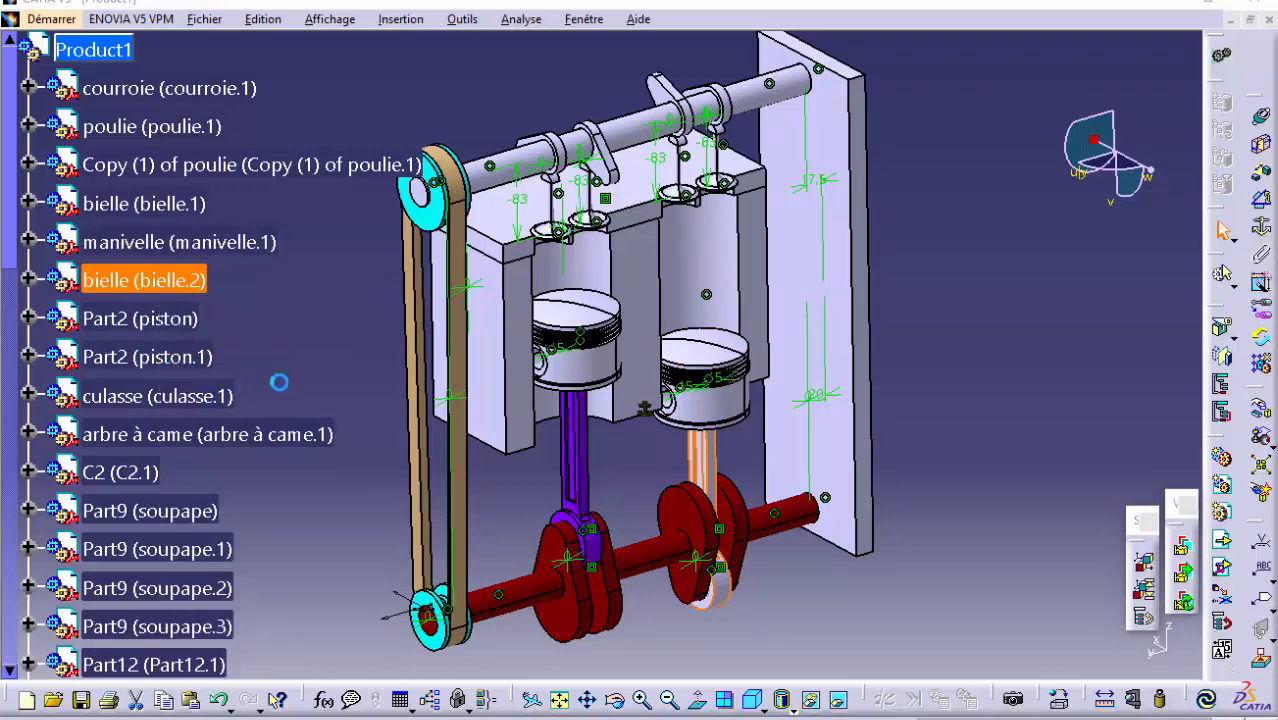
click(799, 485)
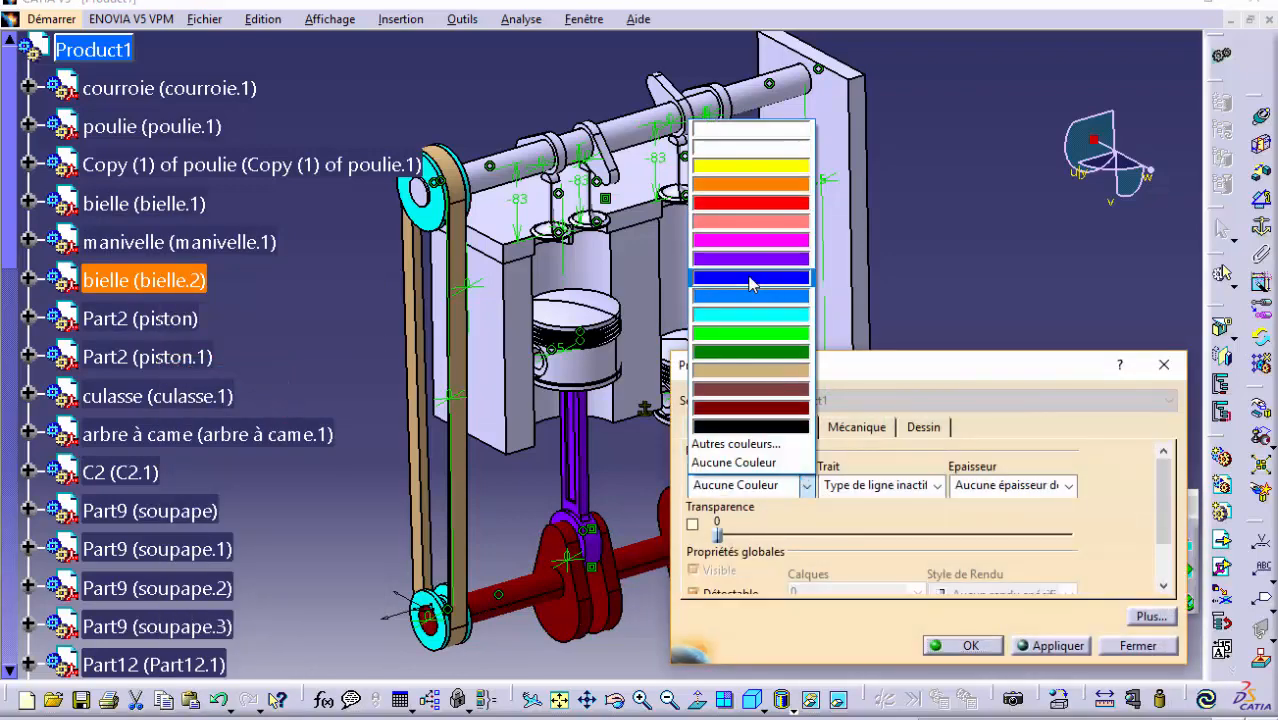
click(750, 278)
click(963, 645)
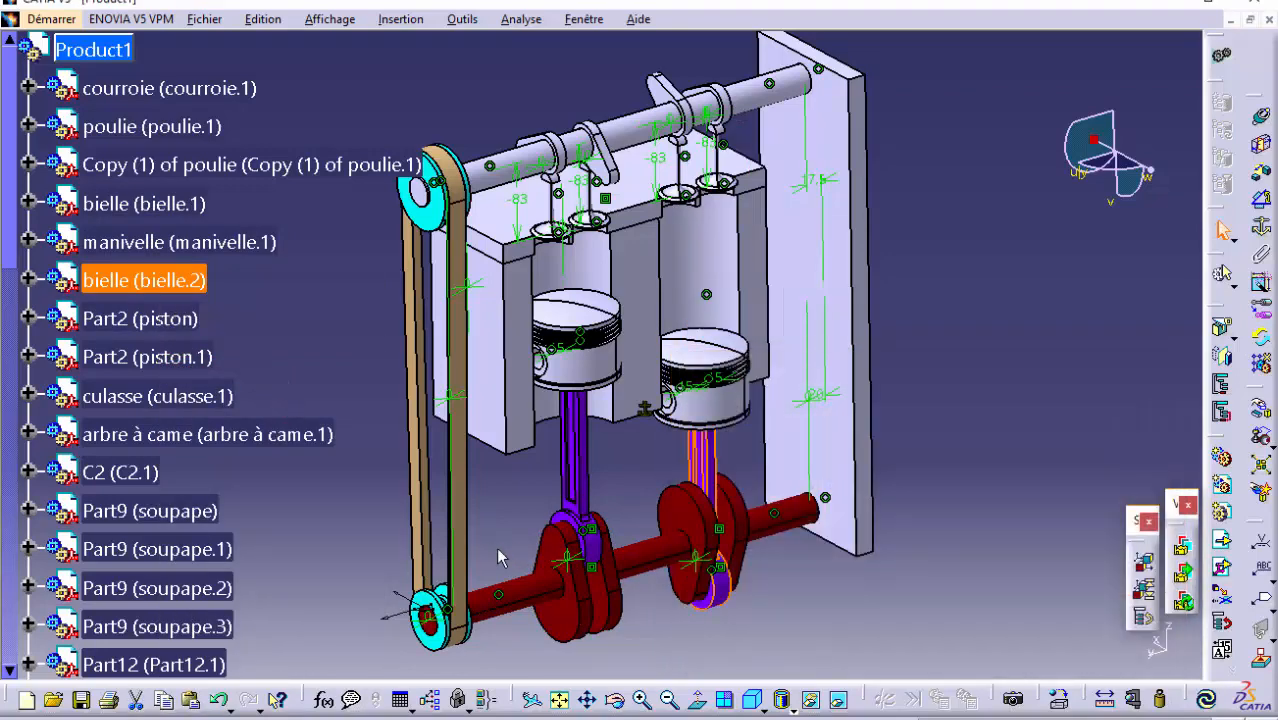
click(872, 645)
Set the graphic colour of both pistons, piston and piston.1, to salmon pink
click(200, 319)
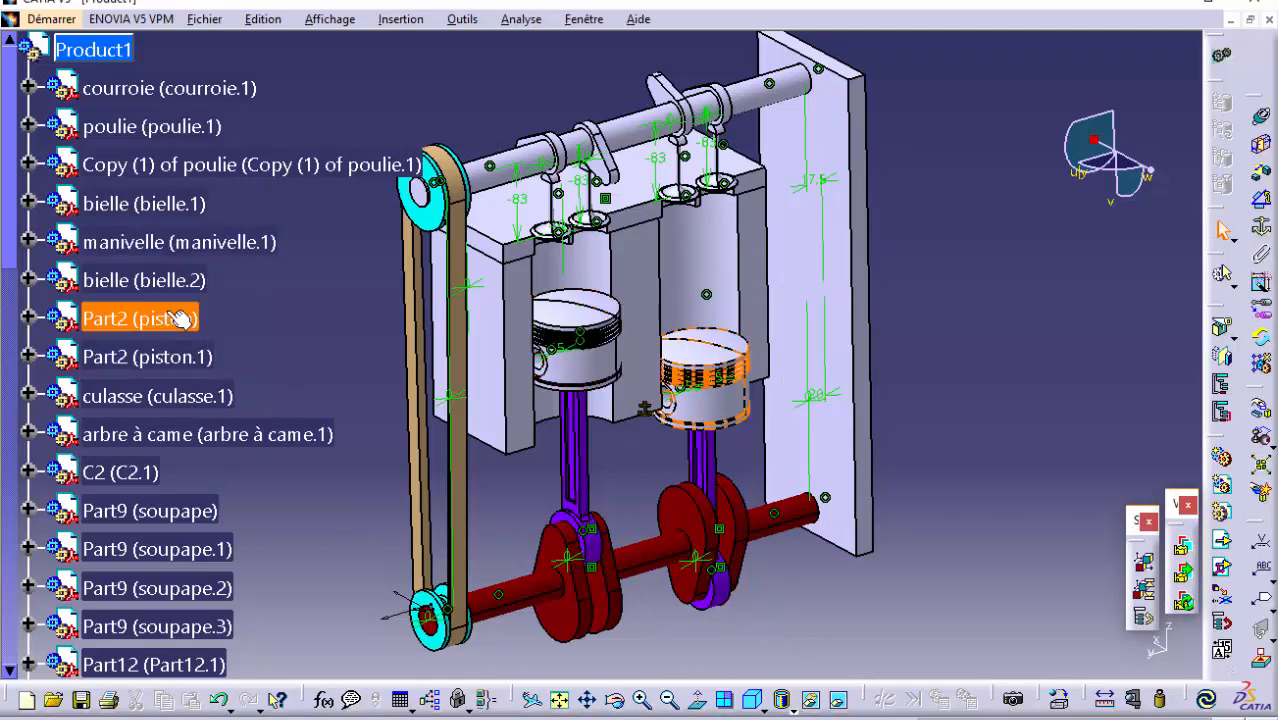
ctrl+click(160, 358)
right_click(160, 360)
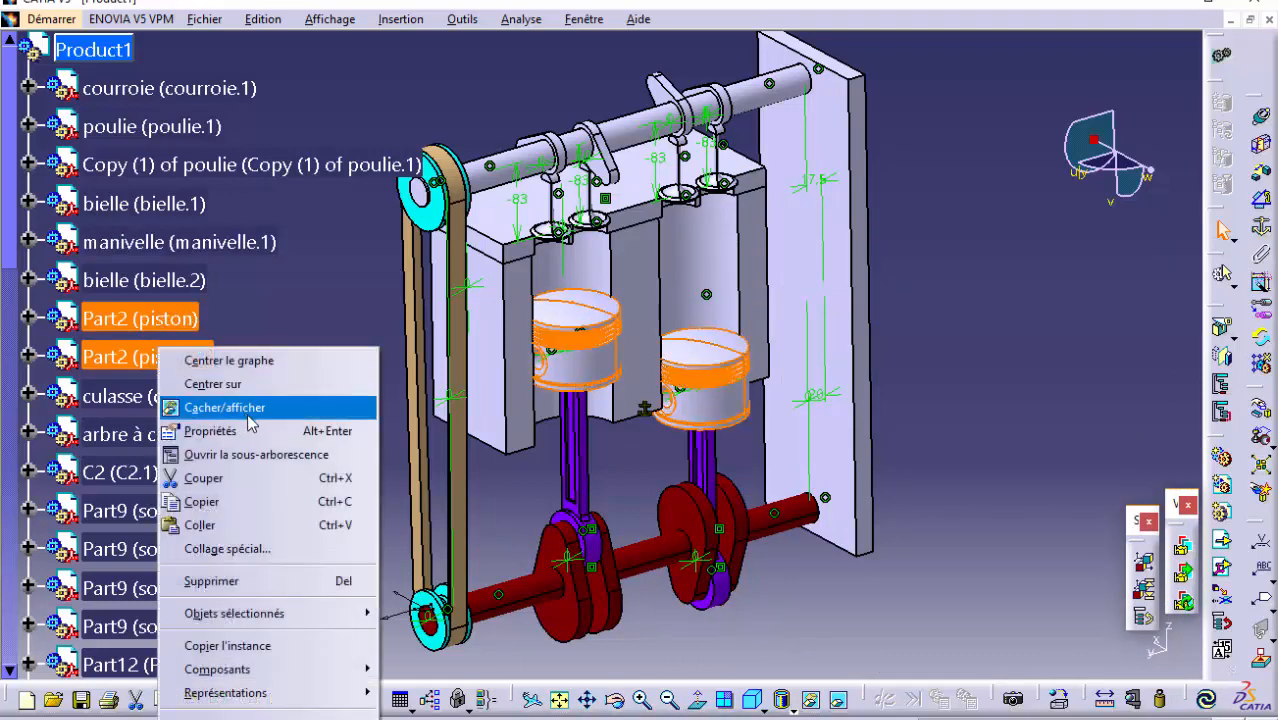
click(250, 432)
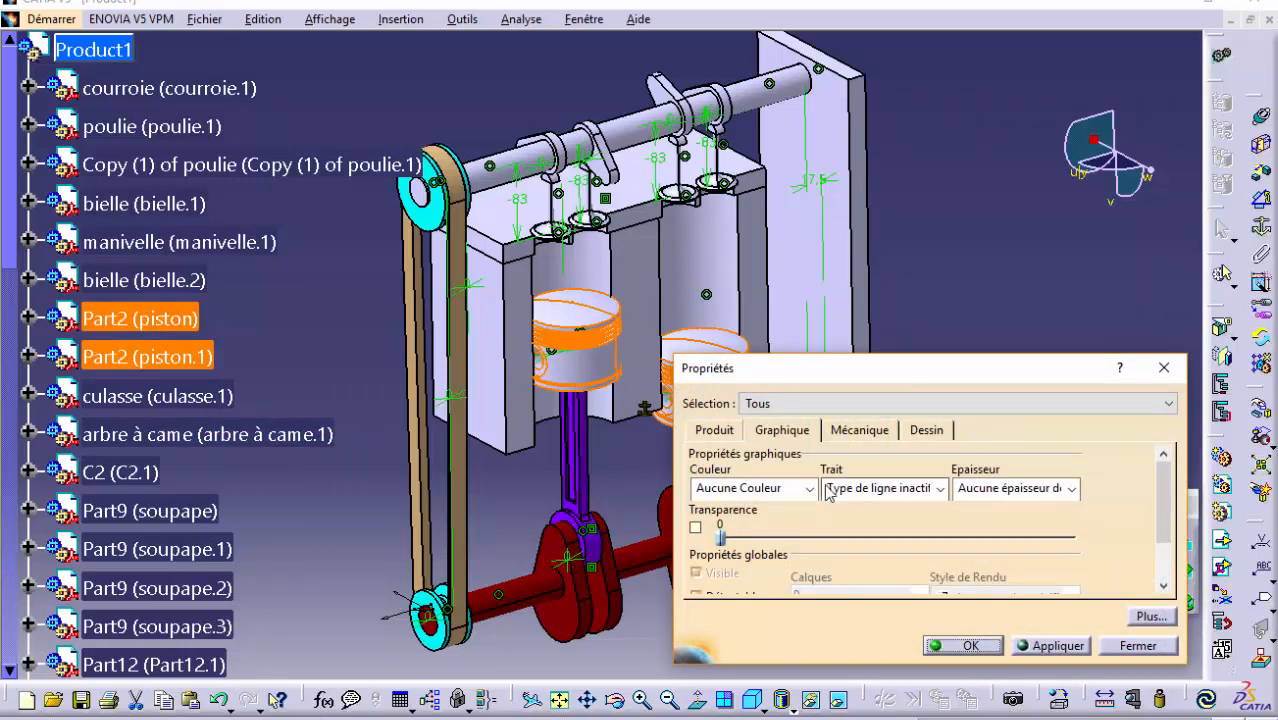
click(806, 488)
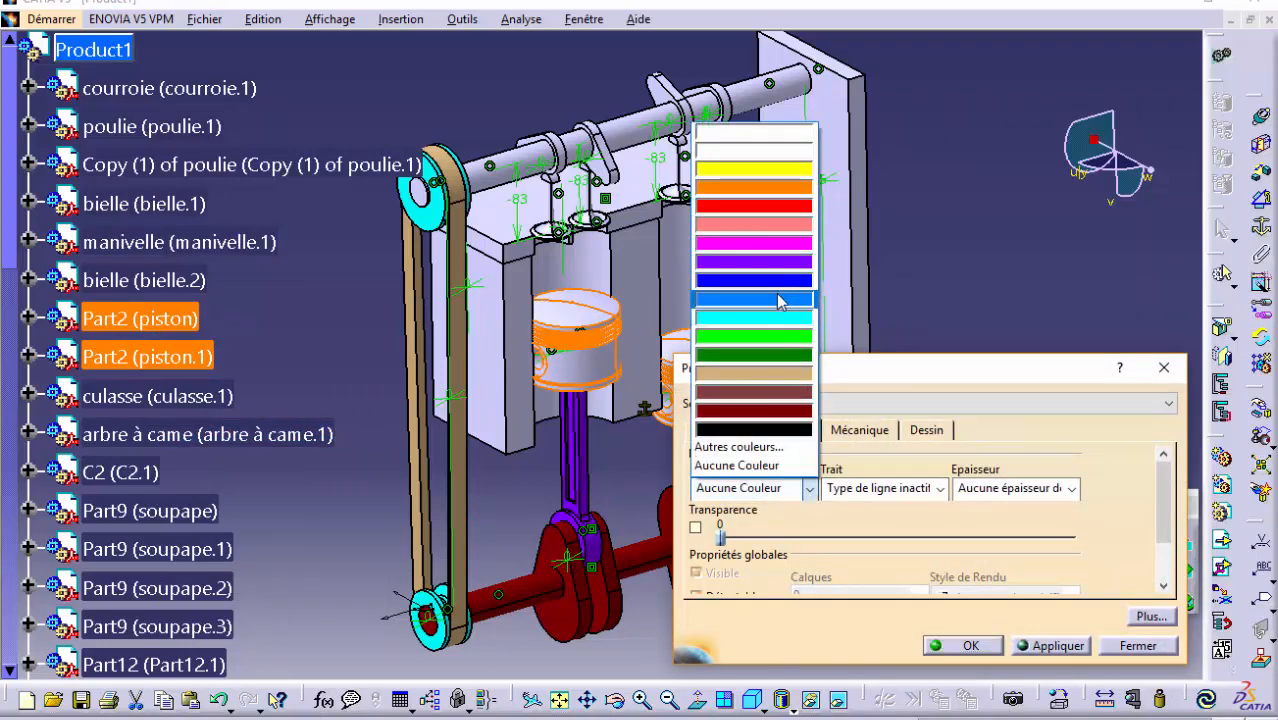
click(781, 229)
click(955, 643)
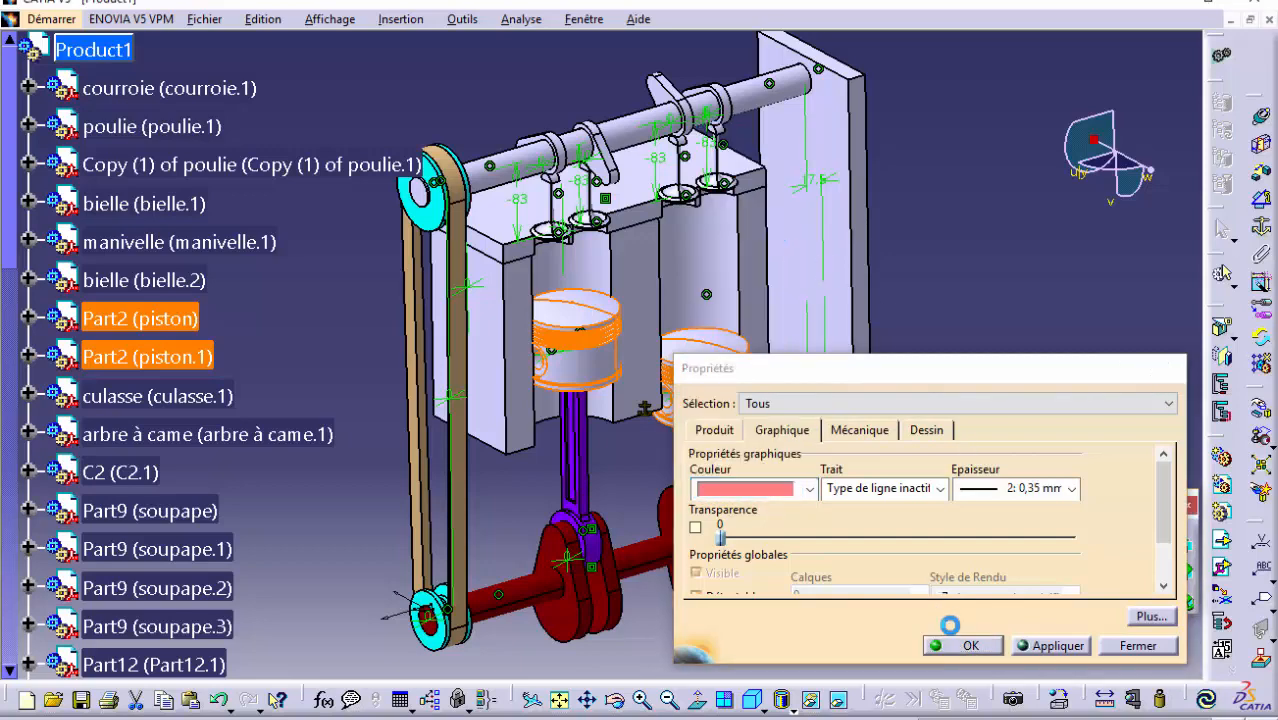
Set the graphic colour of the cylinder block culasse.1 to dark green
click(171, 398)
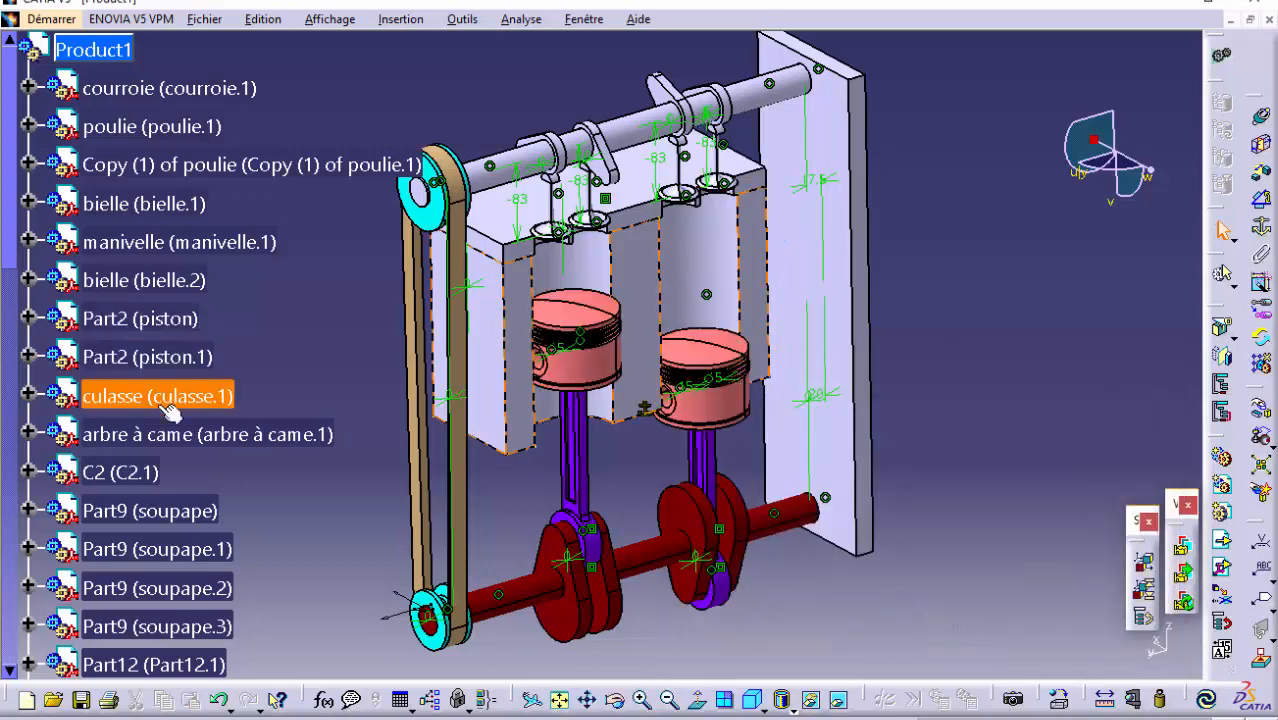
right_click(138, 400)
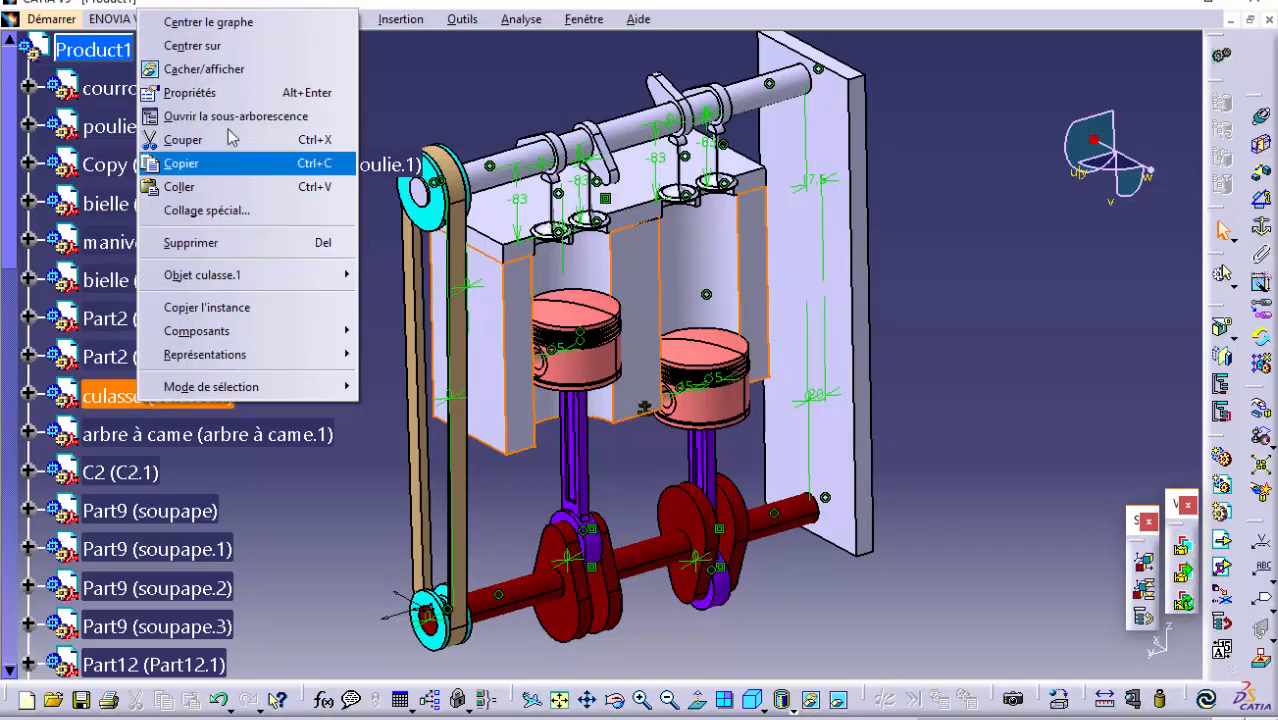
click(240, 92)
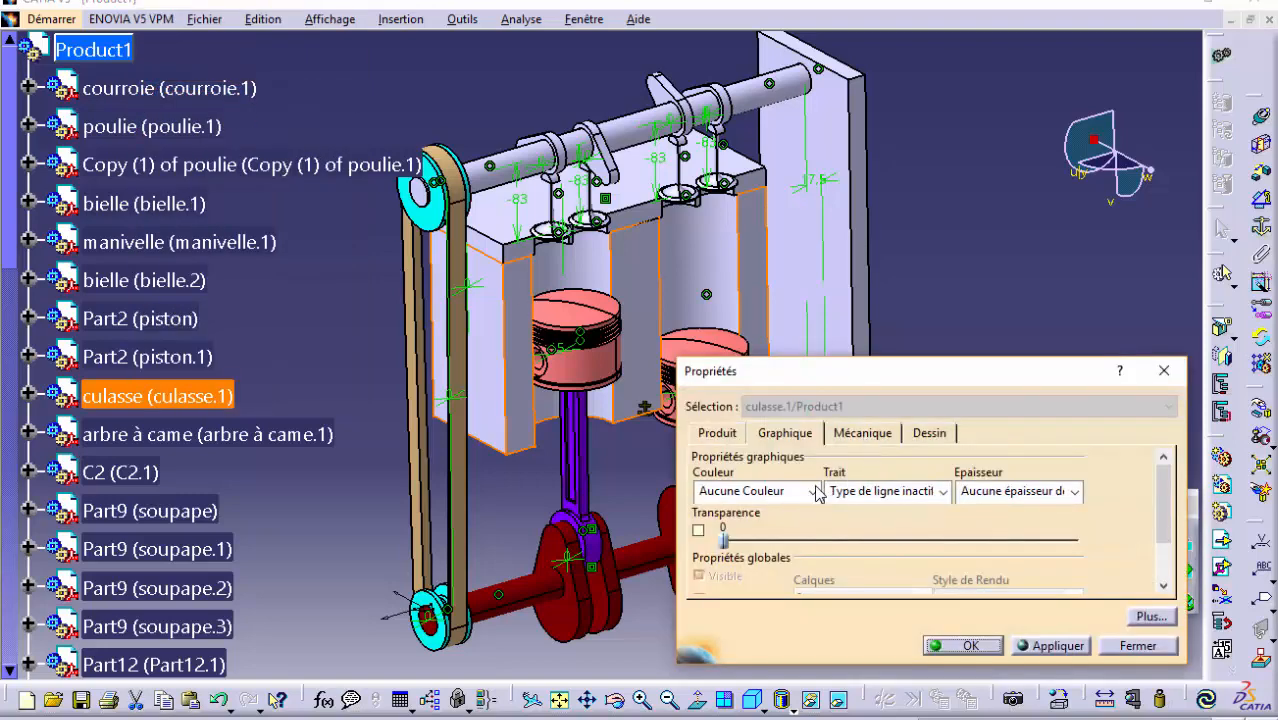
click(812, 491)
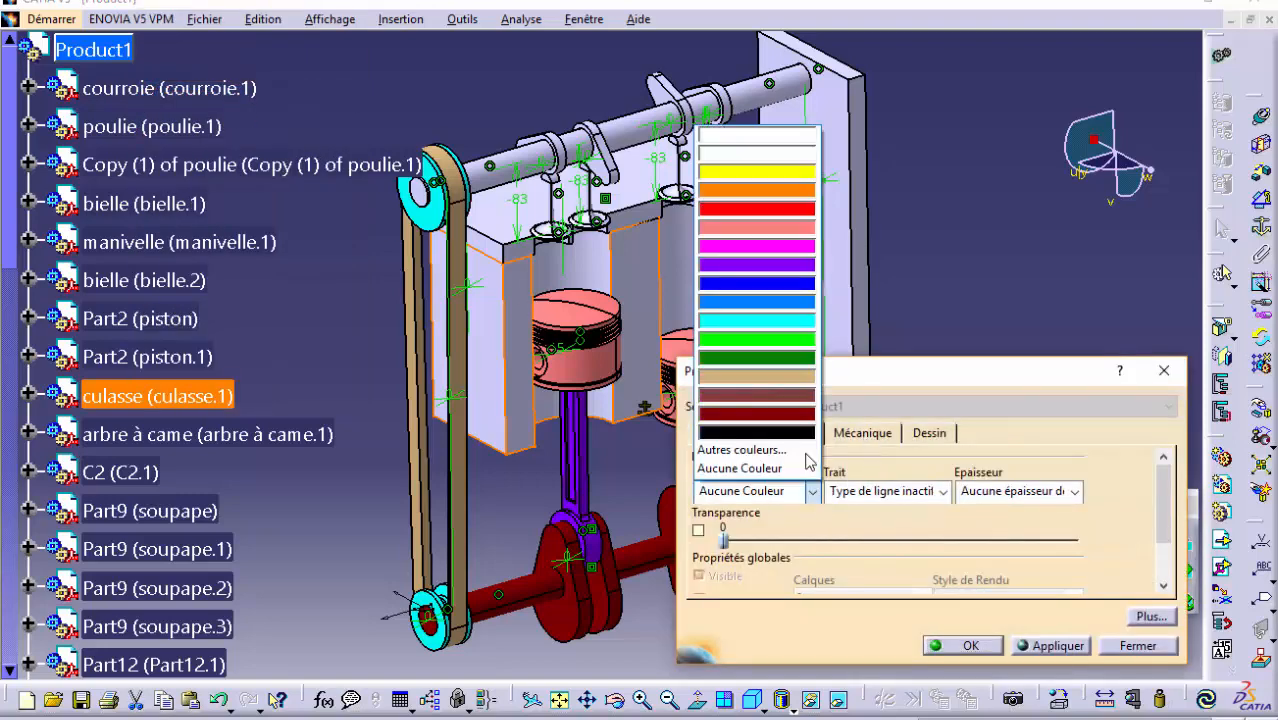
click(792, 360)
click(963, 645)
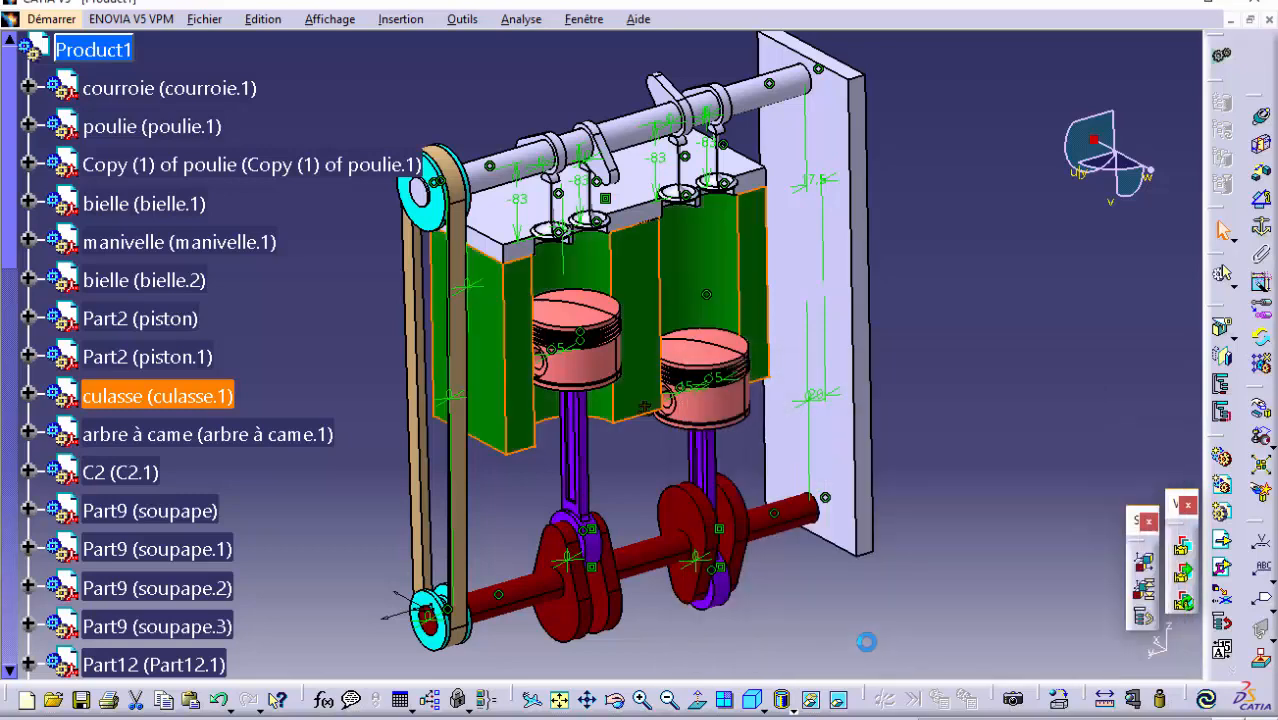
Set the graphic colour of the plate C2.1 above the cylinders to reddish brown from the additional basic colours
right_click(126, 470)
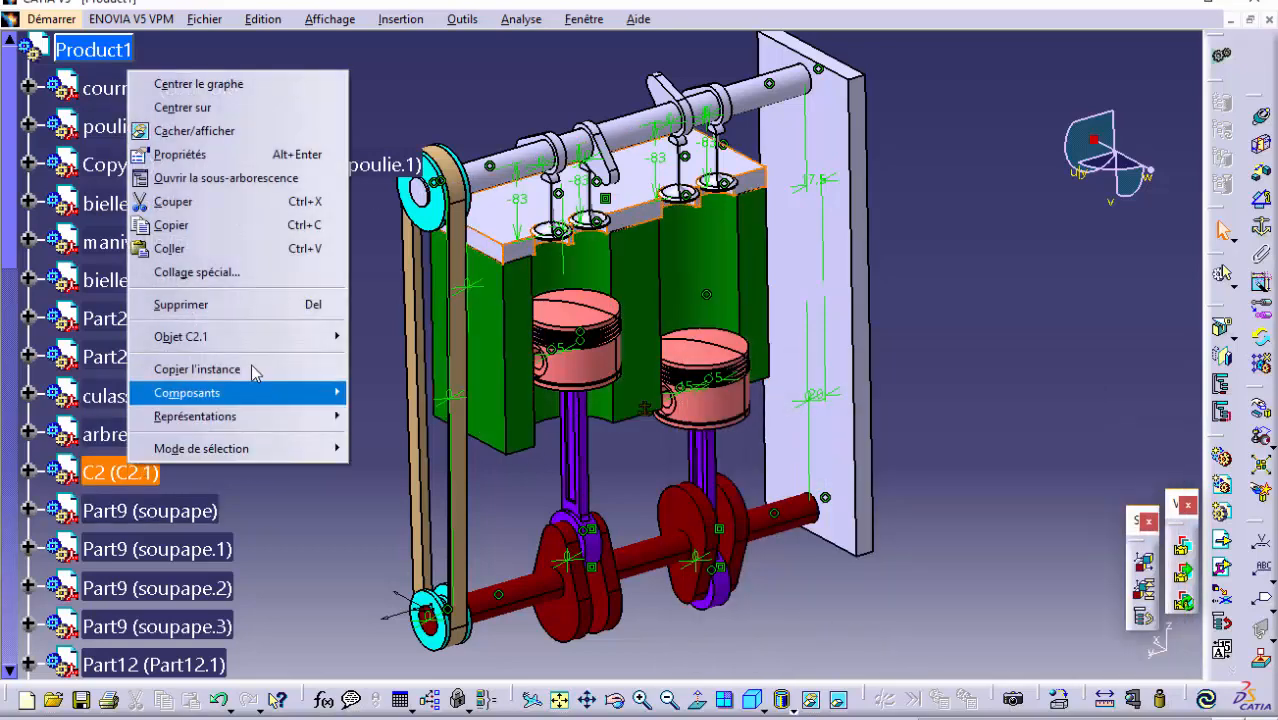
click(226, 154)
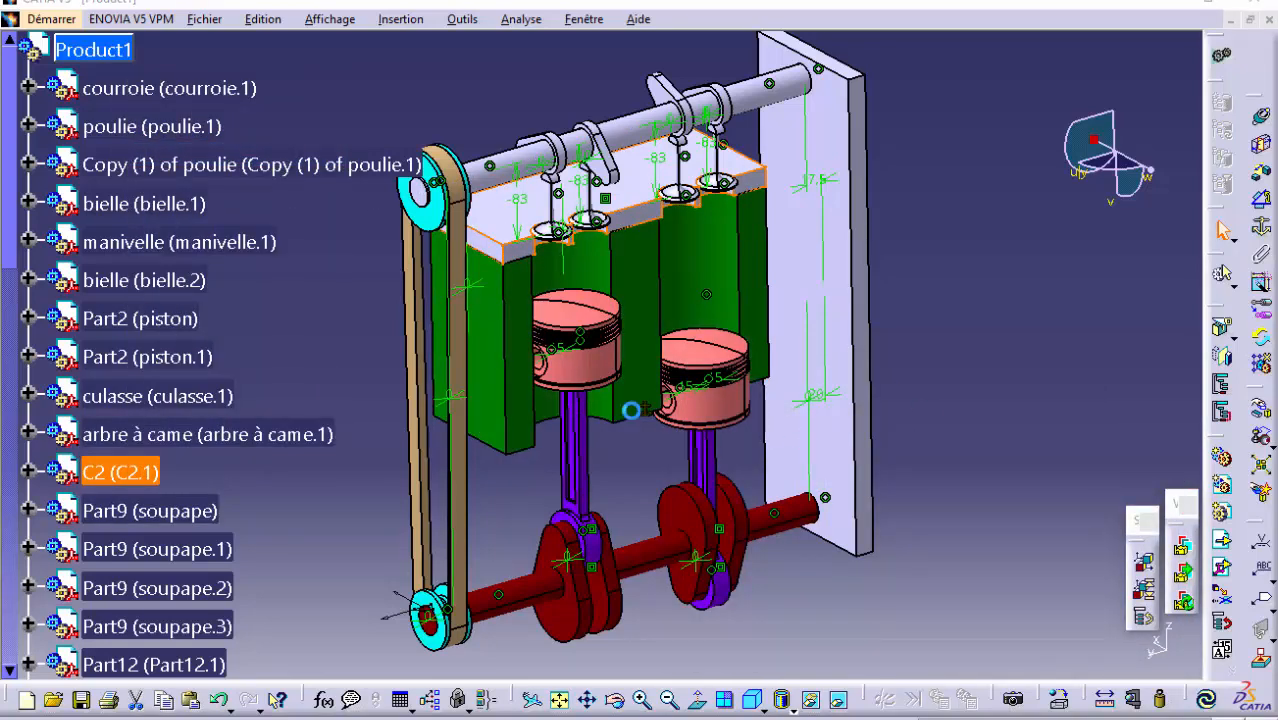
click(812, 493)
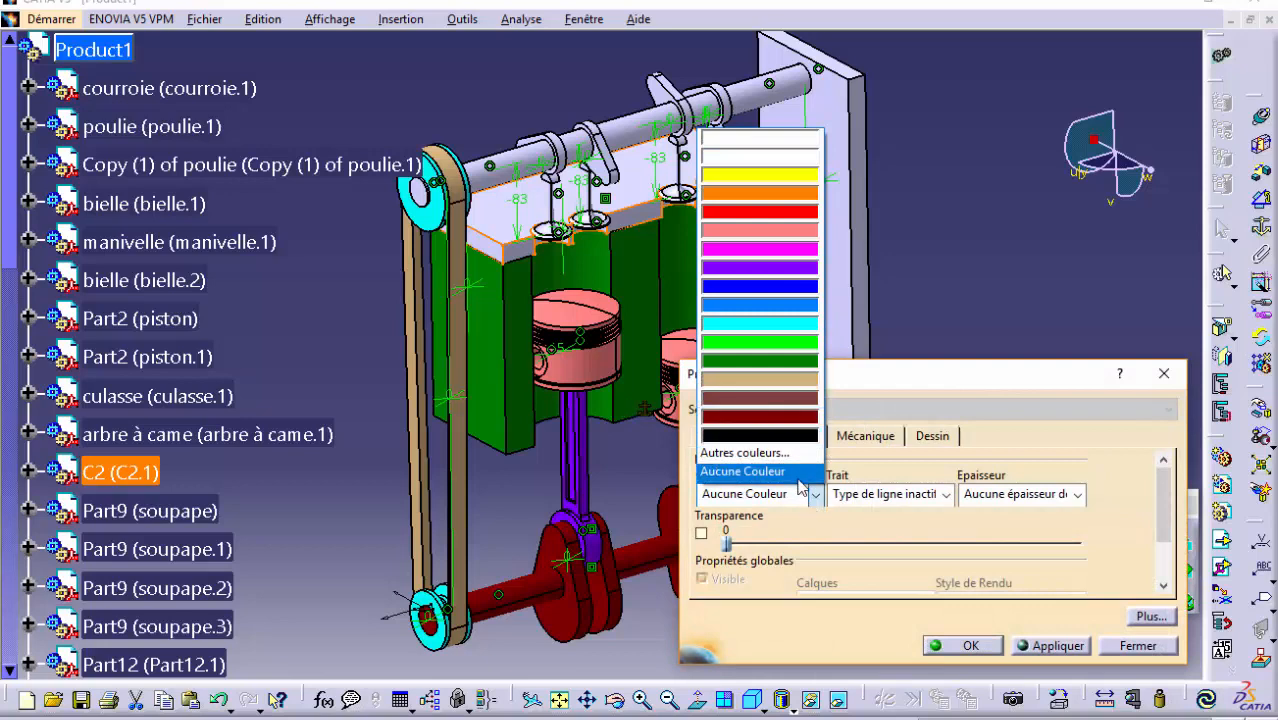
click(750, 452)
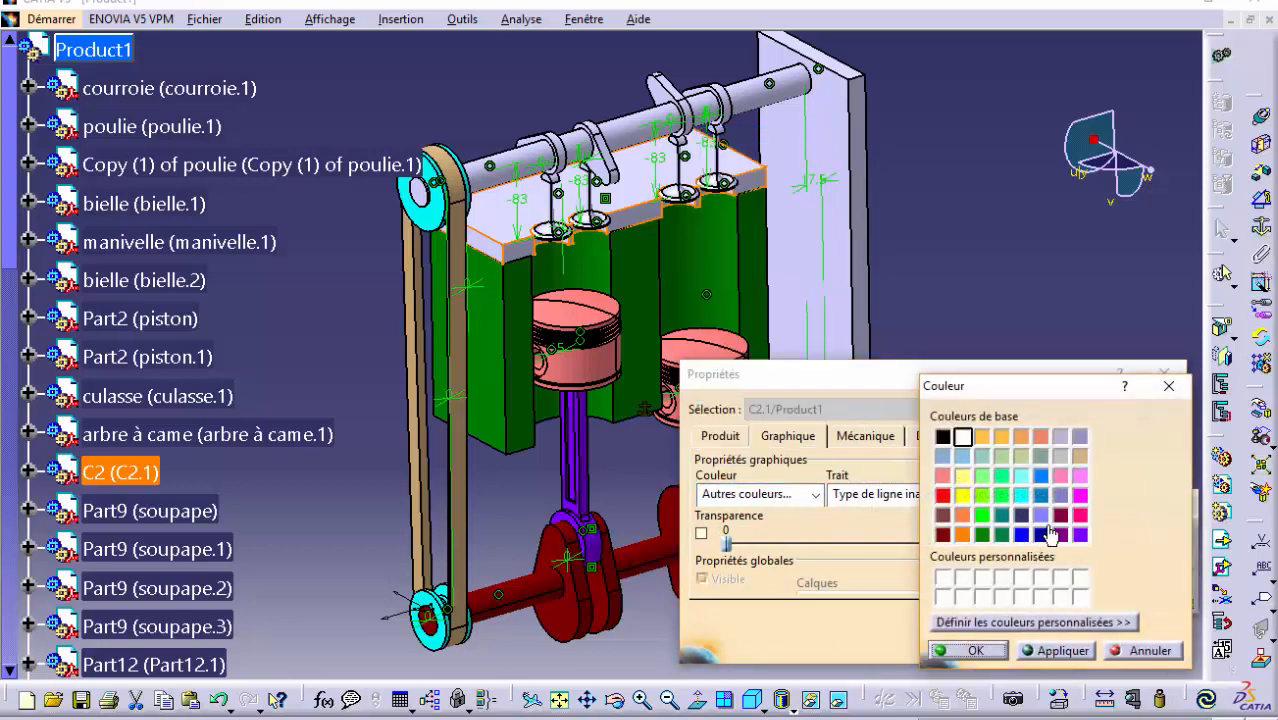
click(944, 516)
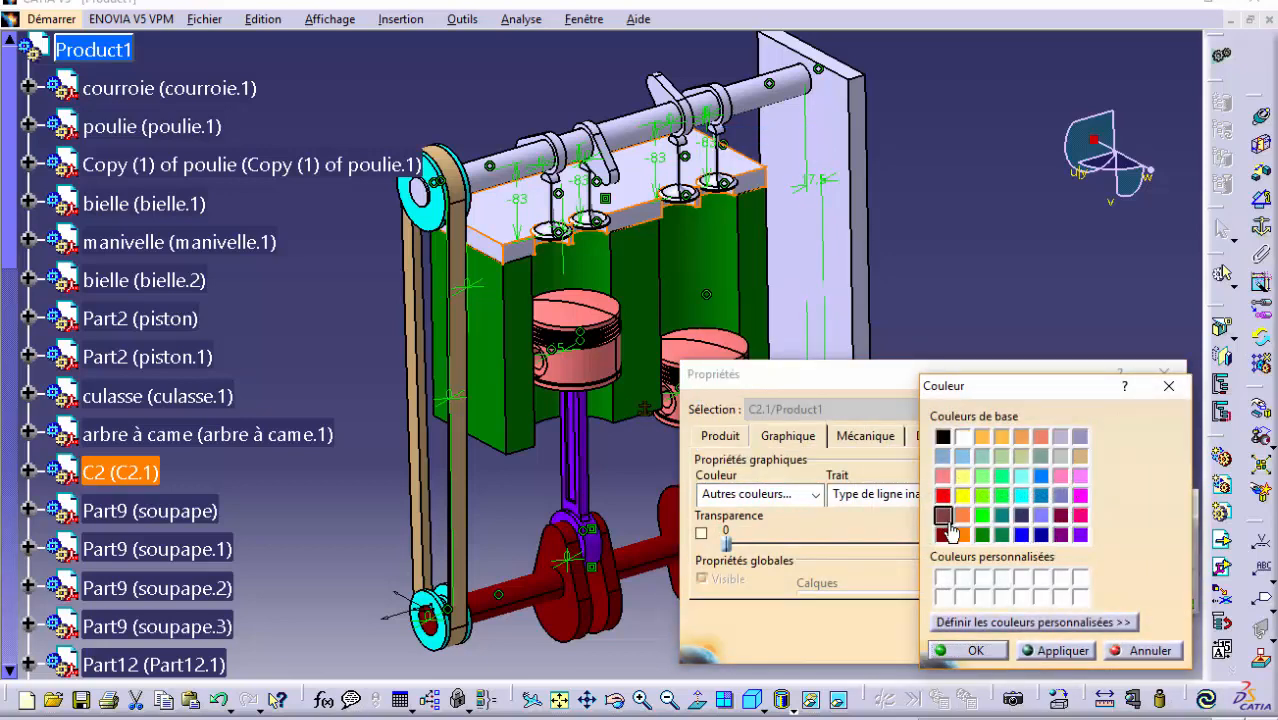
click(966, 651)
click(1045, 645)
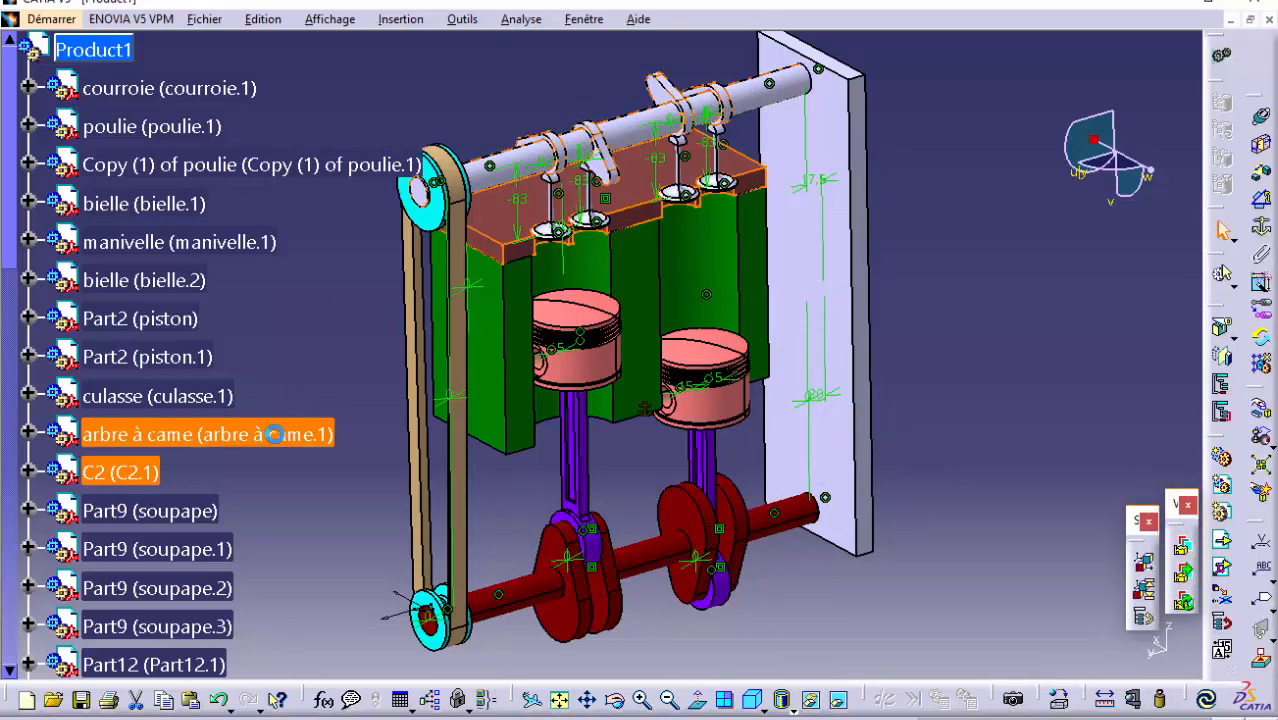
Set the graphic colour of the camshaft arbre à came.1 to bright green from the additional basic colours
right_click(310, 434)
click(340, 124)
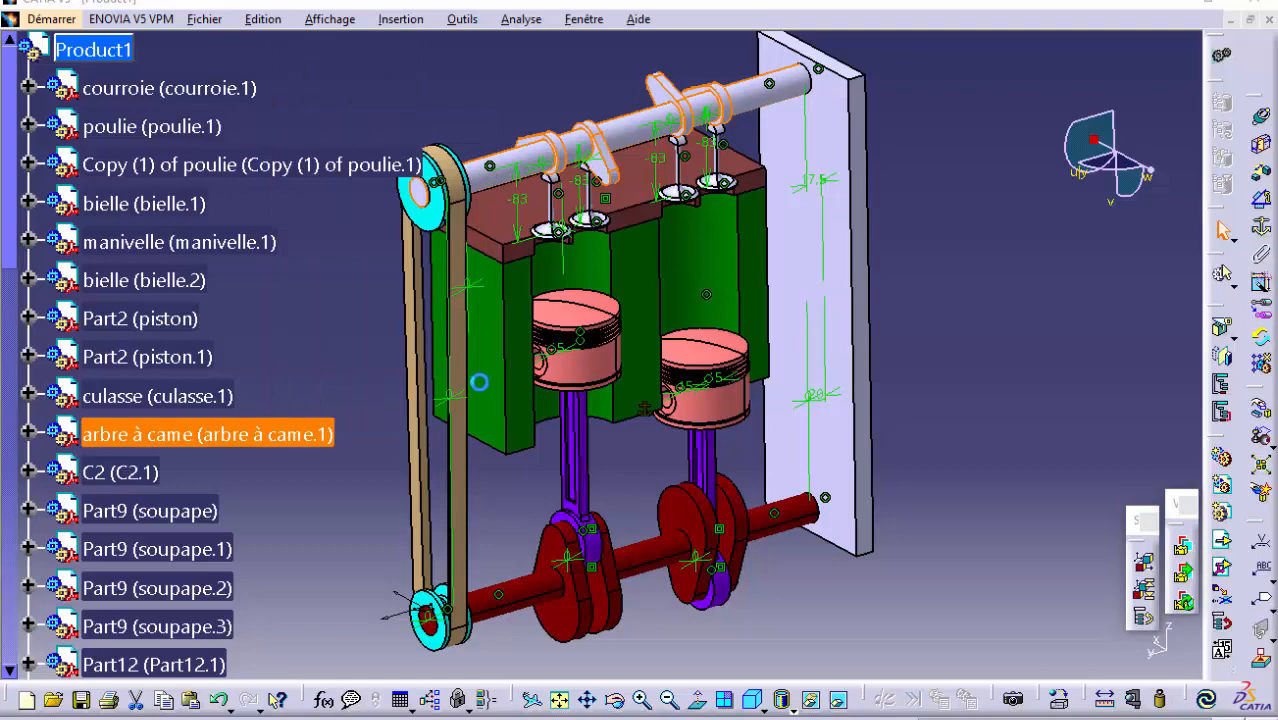
click(817, 498)
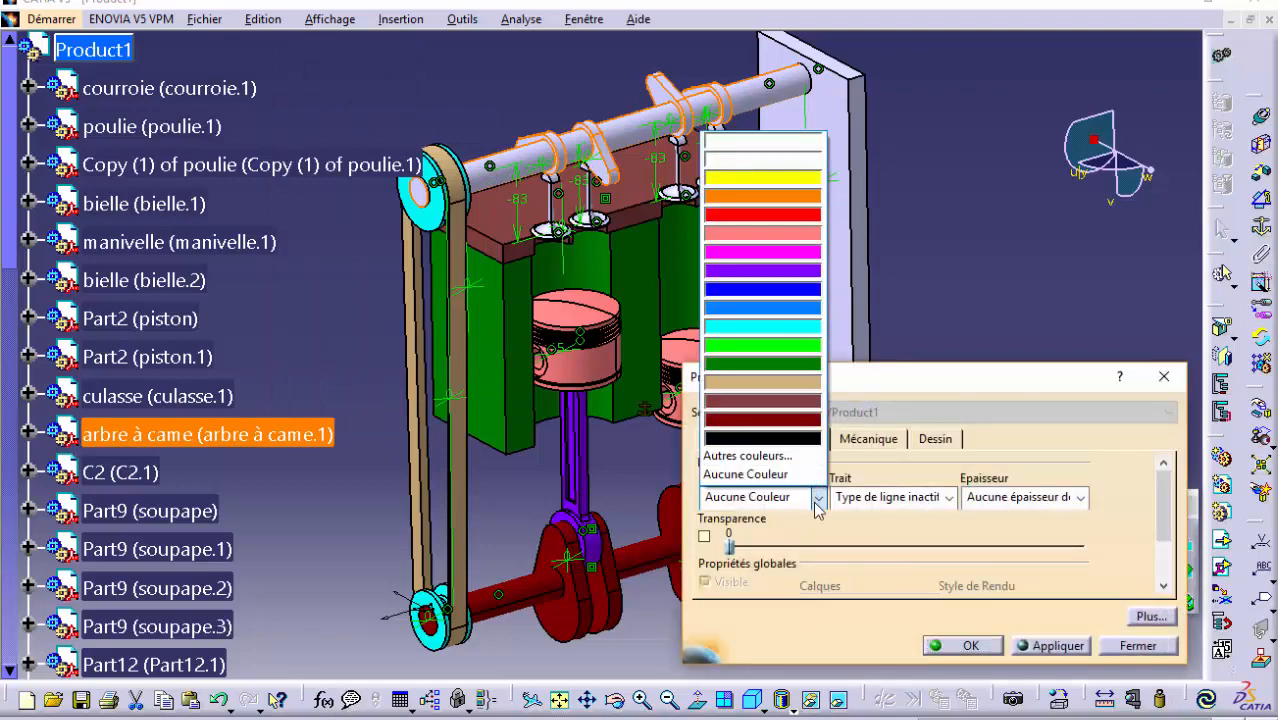
click(806, 456)
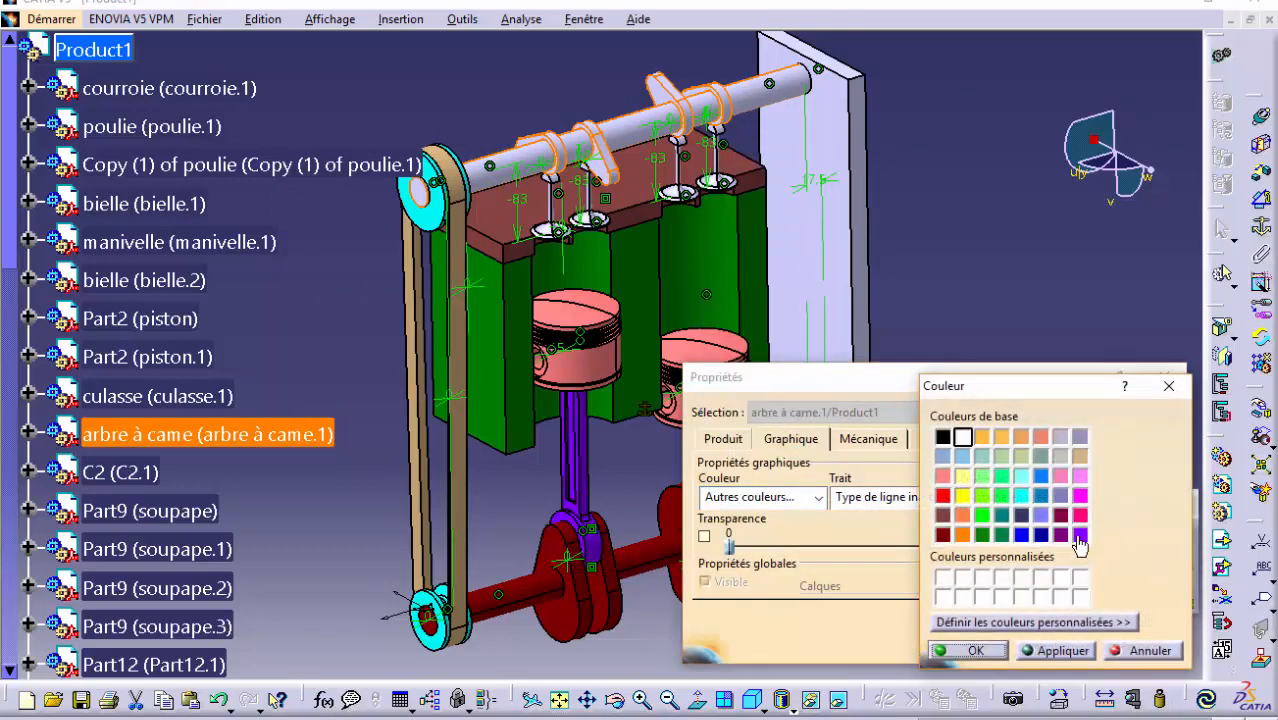
click(1003, 498)
click(1000, 651)
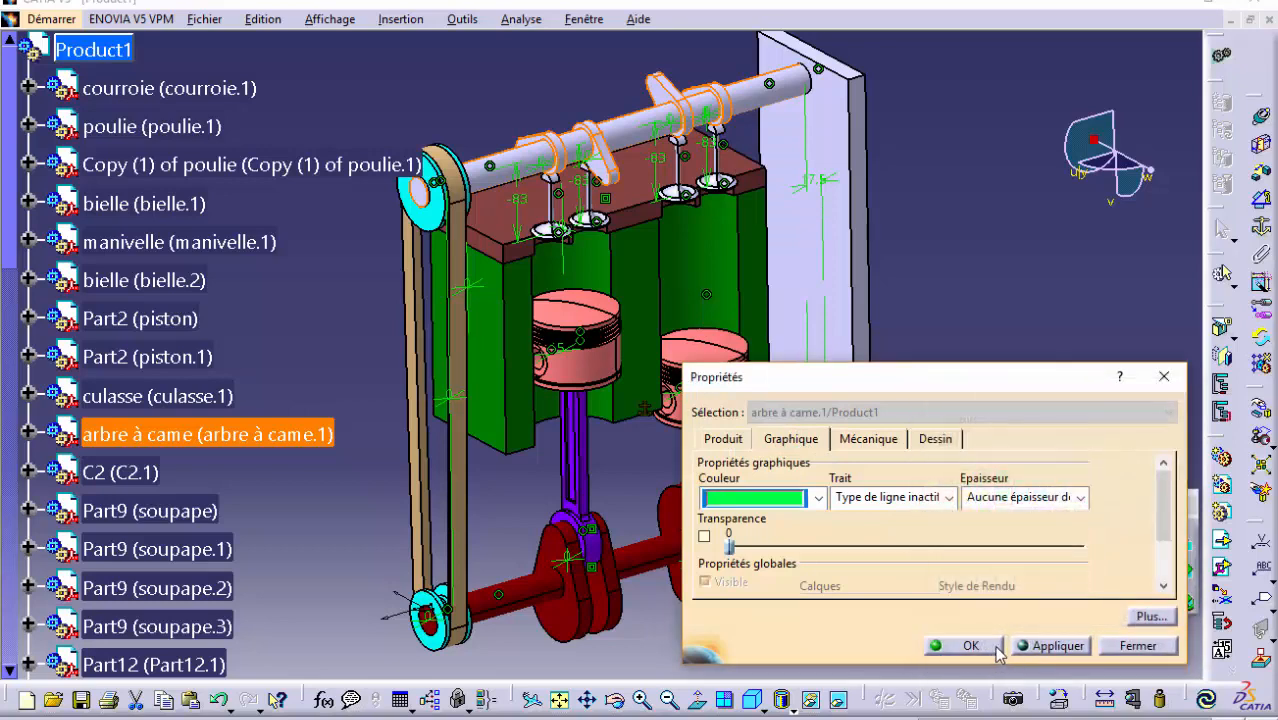
click(975, 644)
click(915, 614)
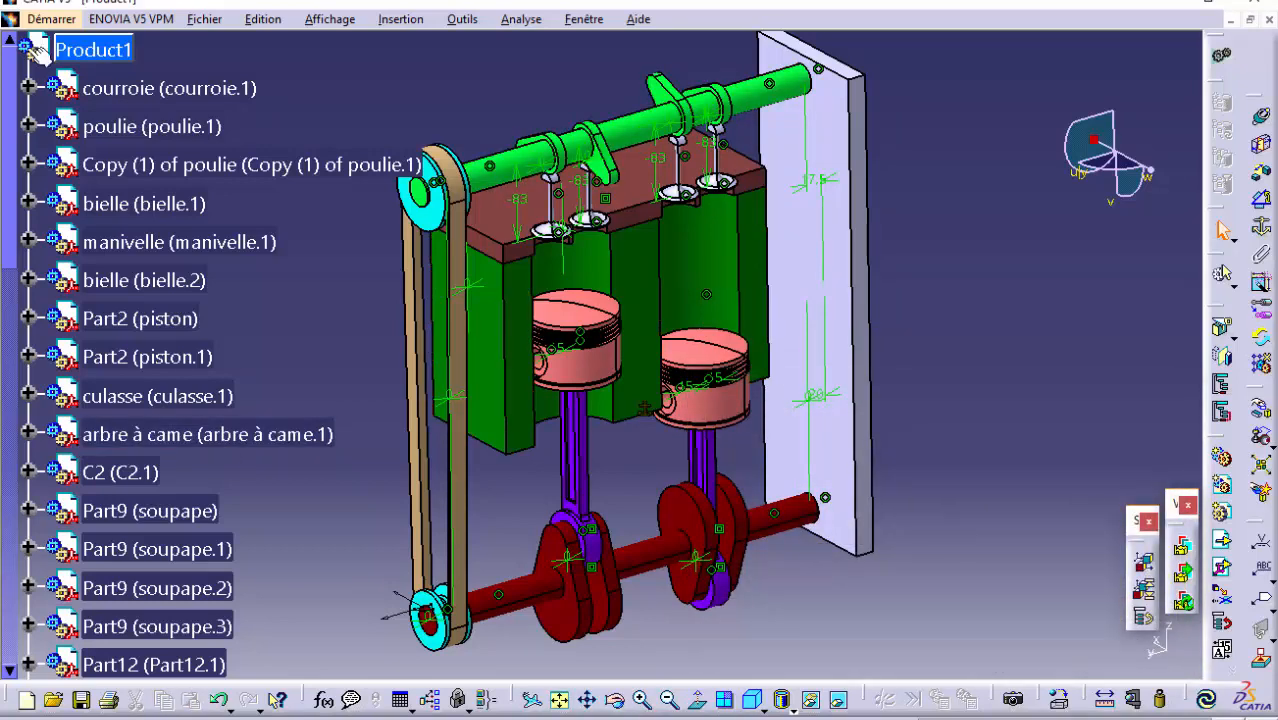
Select all parts from courroie.1 to Part12.1 and display the assembly shaded without edges
click(108, 88)
click(10, 668)
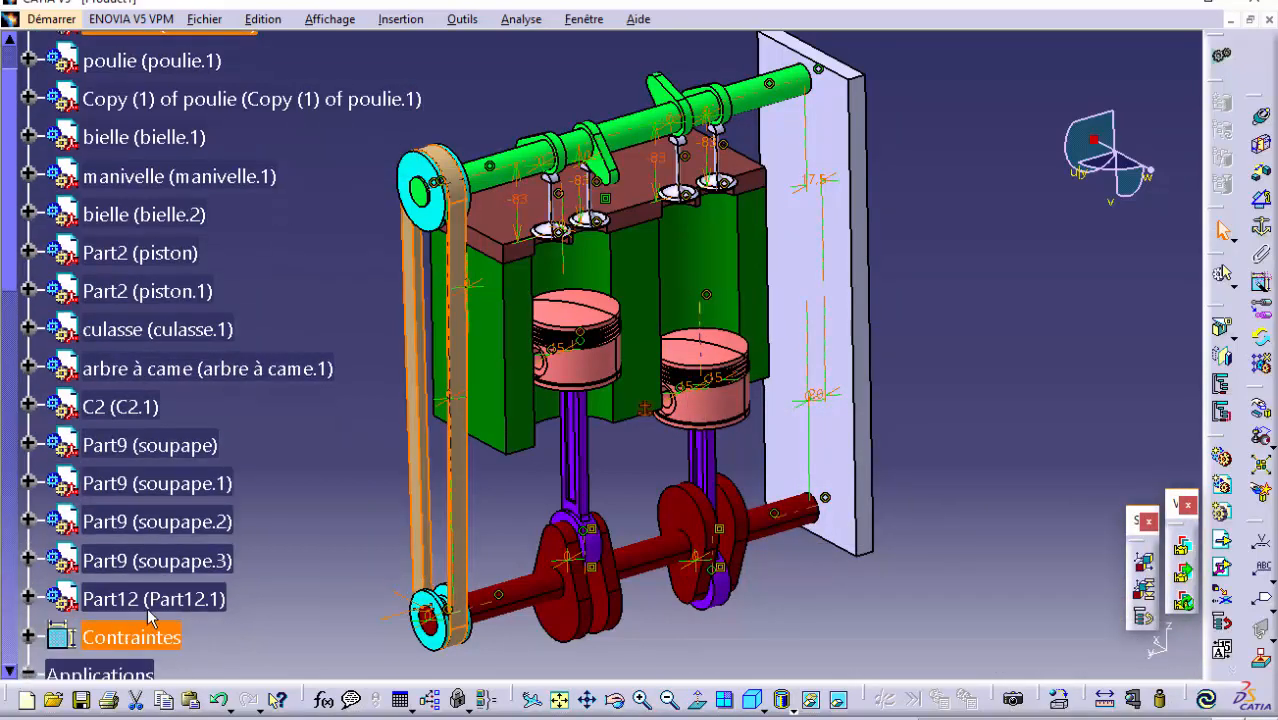
shift+click(140, 598)
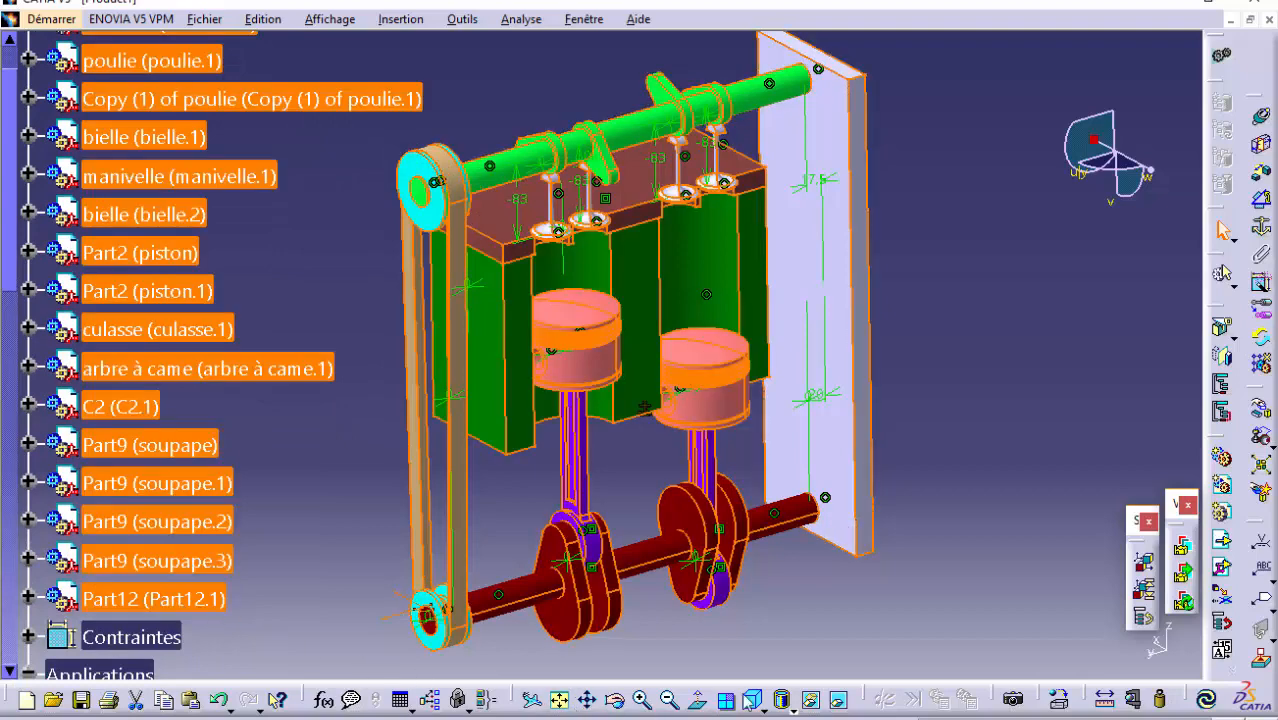
click(790, 709)
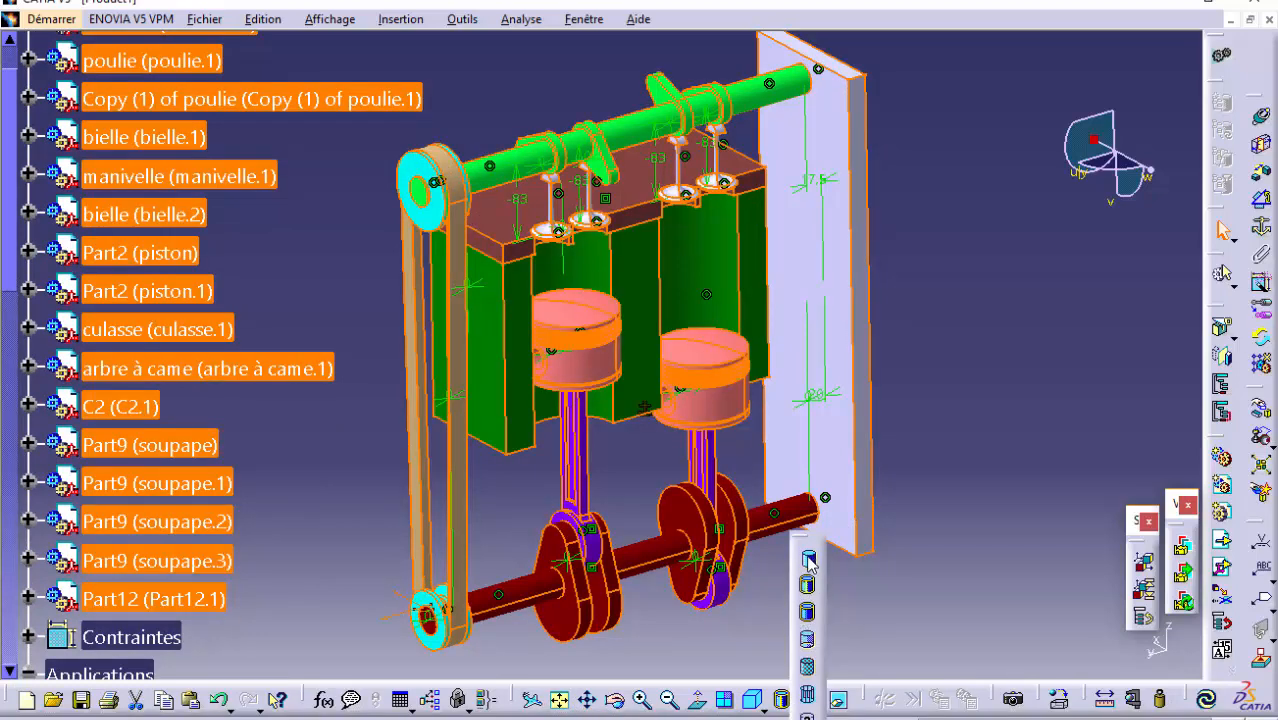
click(809, 560)
click(801, 638)
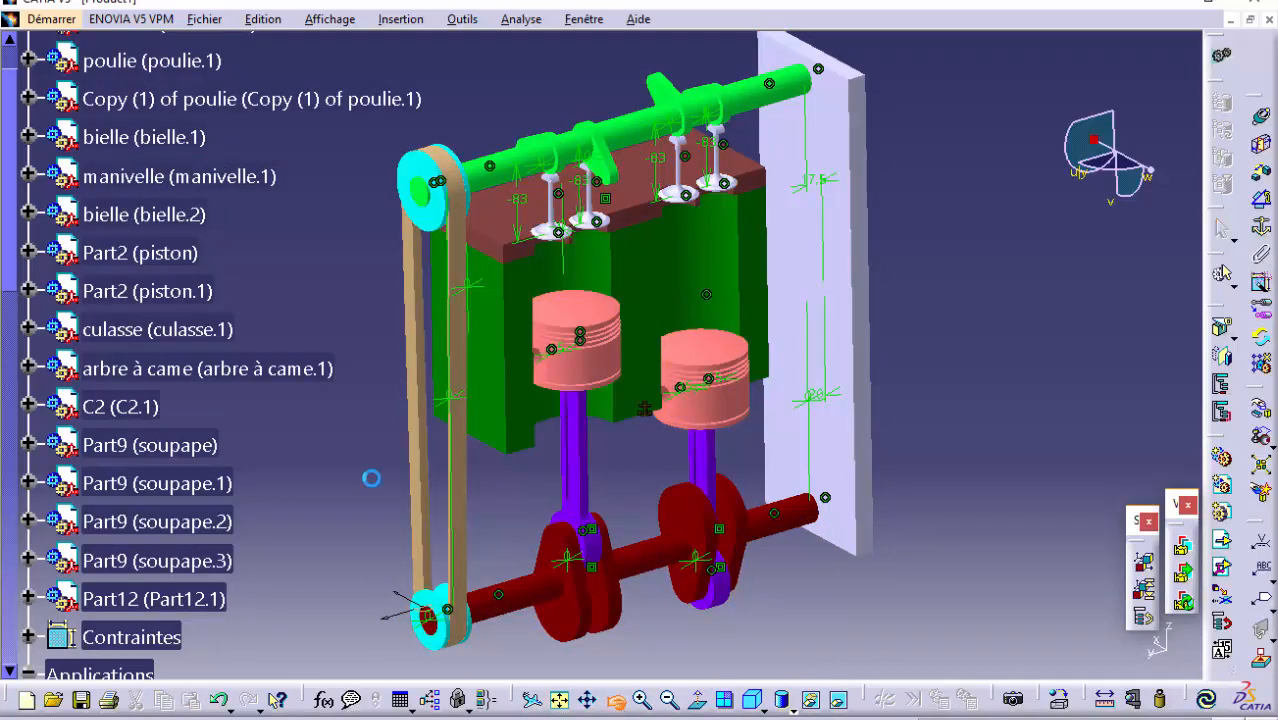
drag(326, 438, 305, 455)
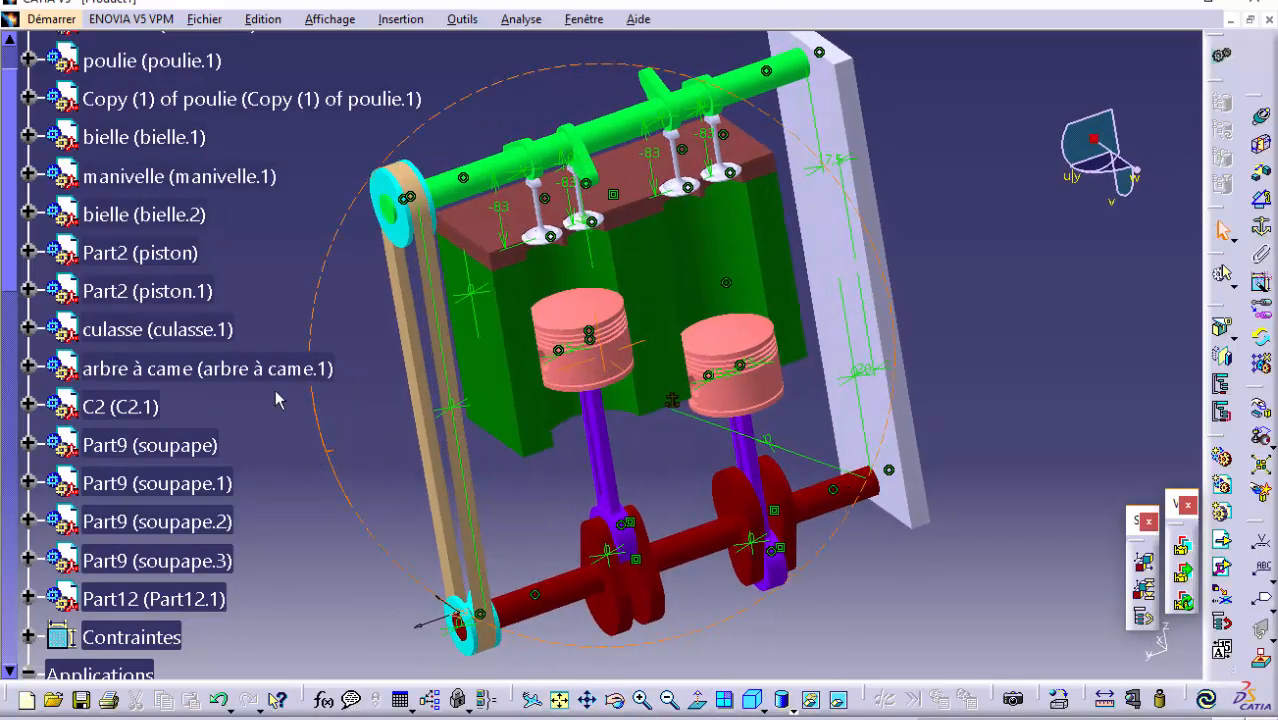
Switch the assembly to the DMU Kinematics workbench of the digital mockup (Maquette Numérique) group
drag(8, 92, 9, 56)
click(50, 20)
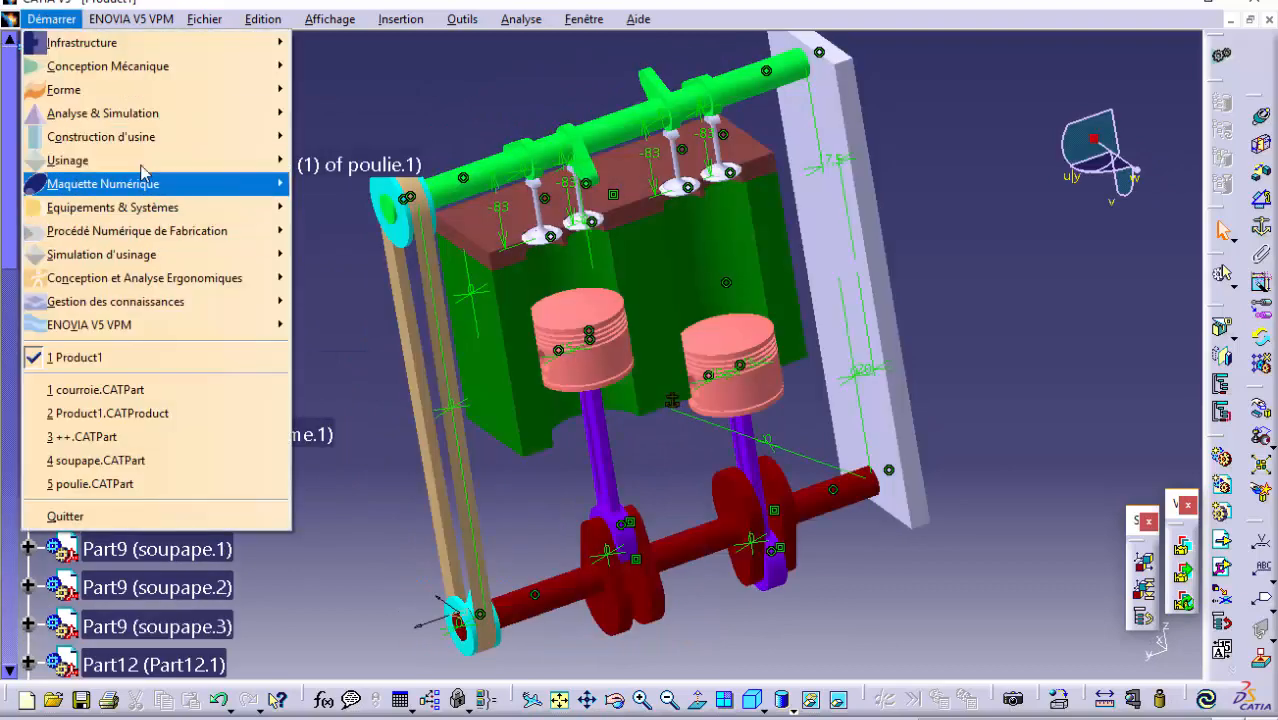
mouse_move(150, 183)
click(365, 206)
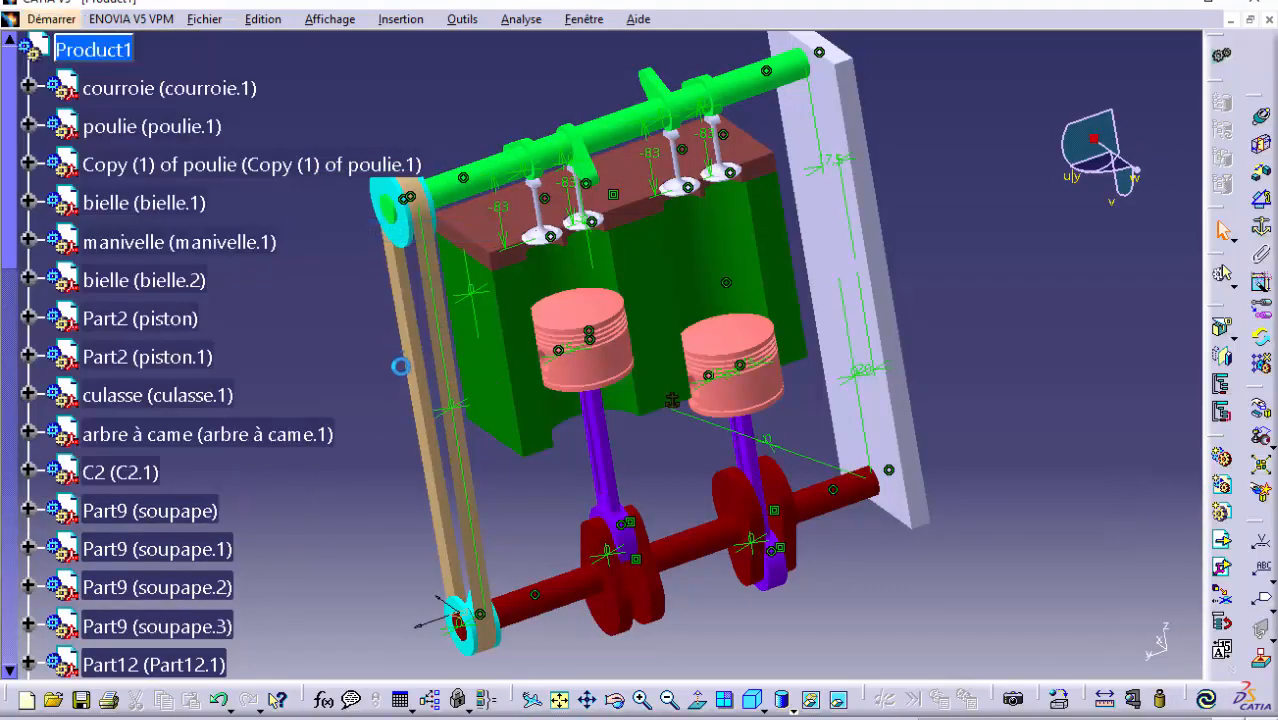
Collapse the Applications branch and hide all assembly constraints
scroll(80, 380, down, 5)
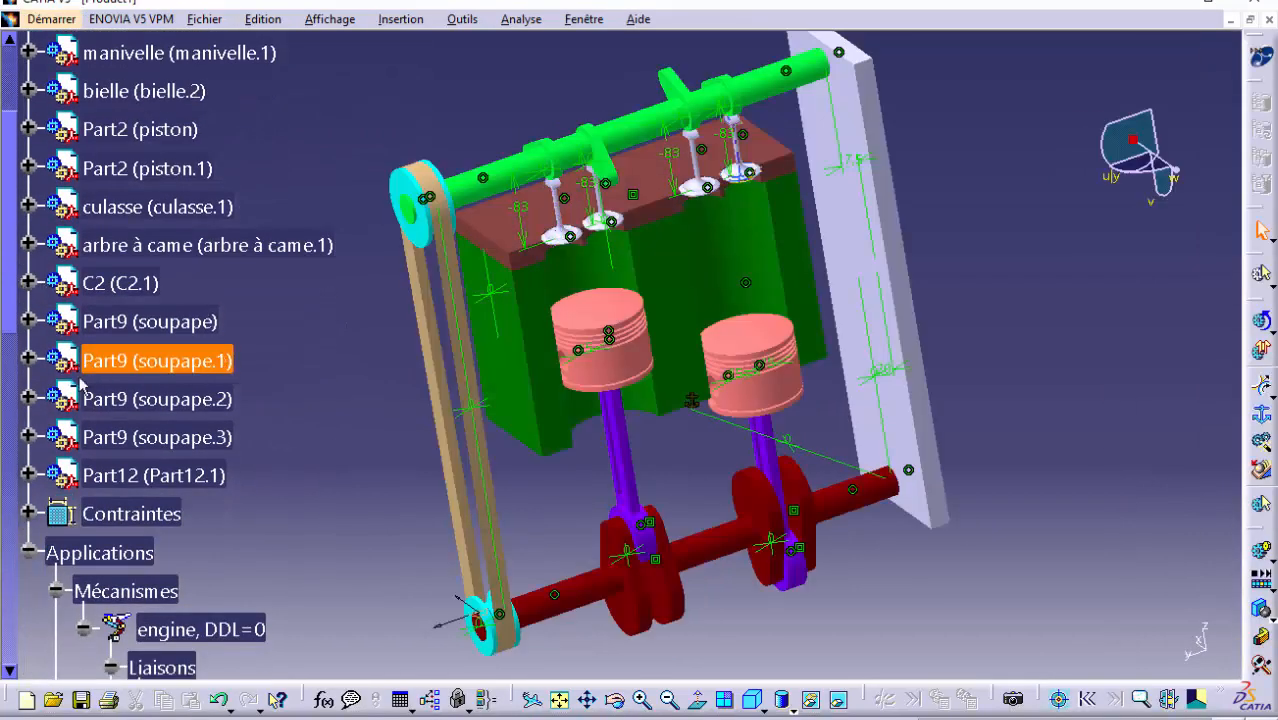
drag(12, 313, 11, 360)
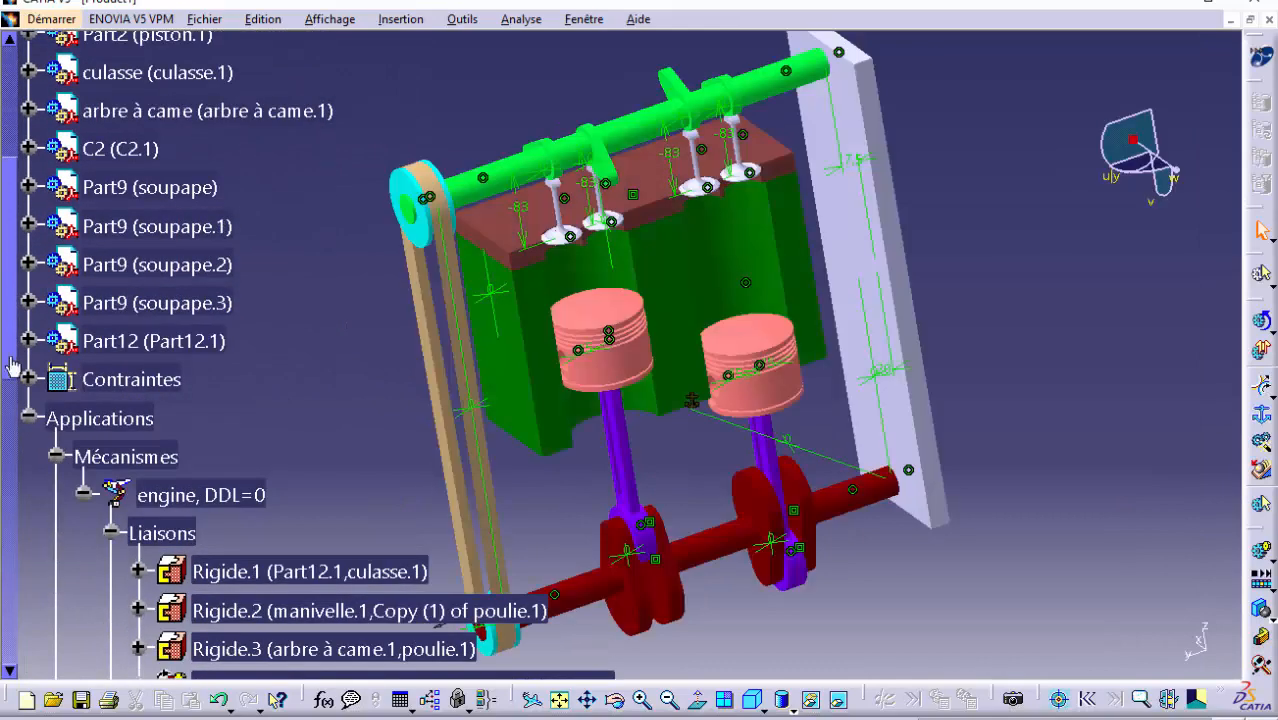
click(29, 419)
right_click(120, 382)
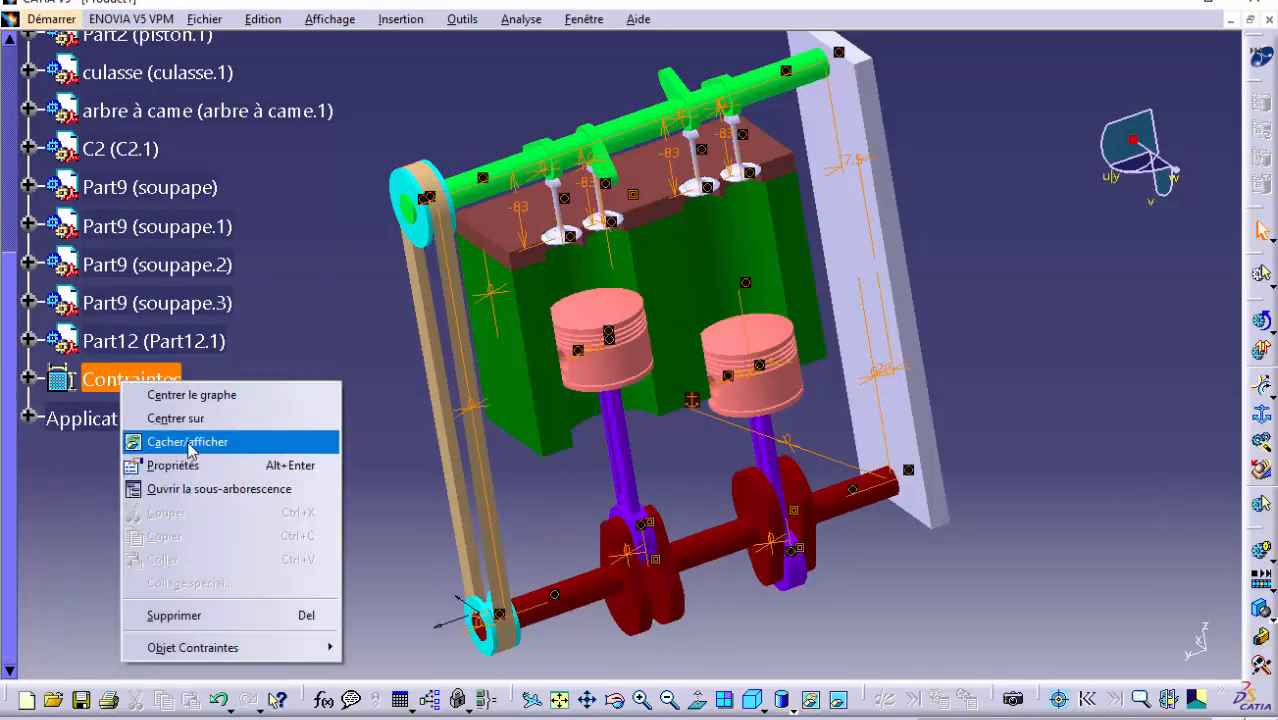
click(205, 442)
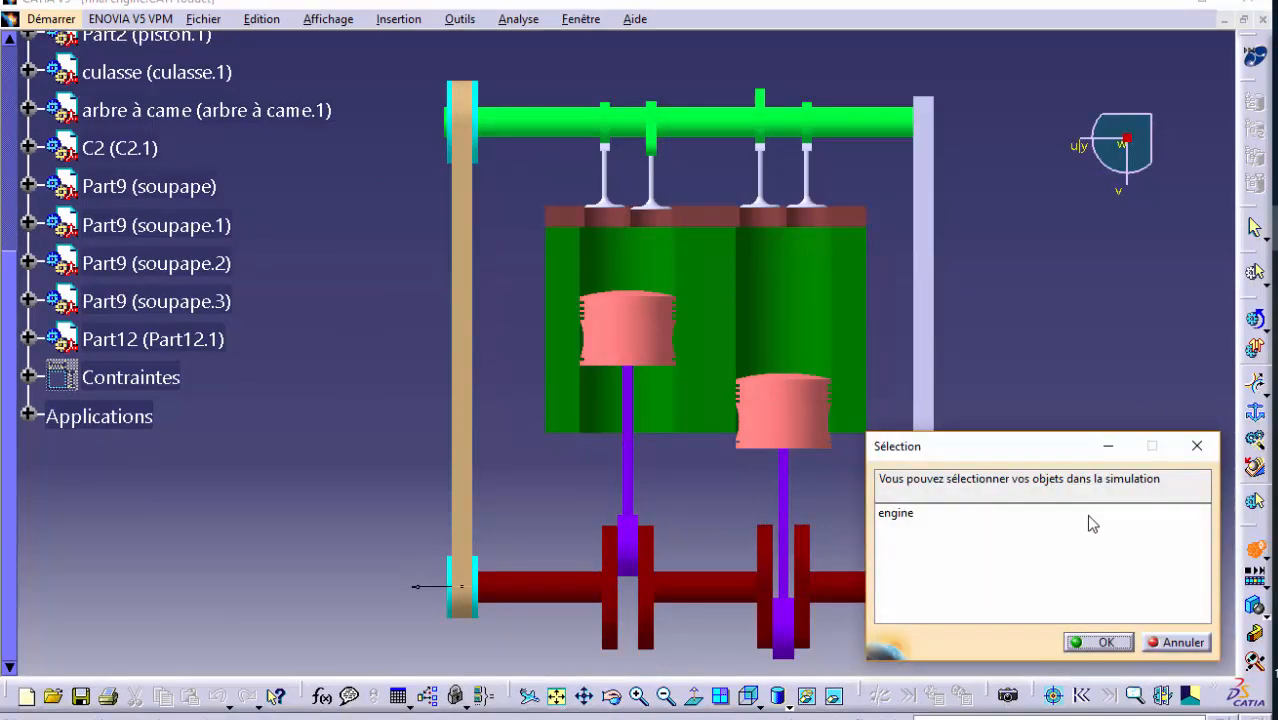
Start a simulation of the engine mechanism, accept the Commande.1 limits of -360 and 4000, and uncover the simulation editing controls
click(1088, 514)
click(1100, 642)
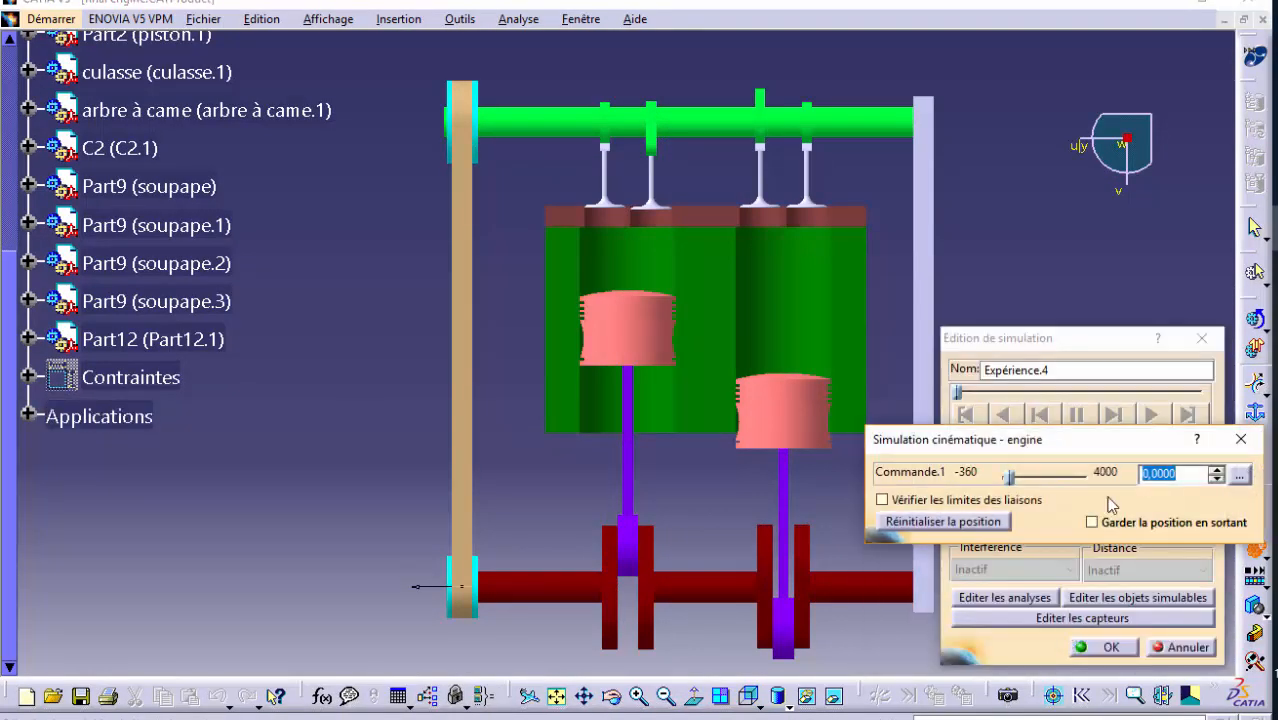
click(1240, 479)
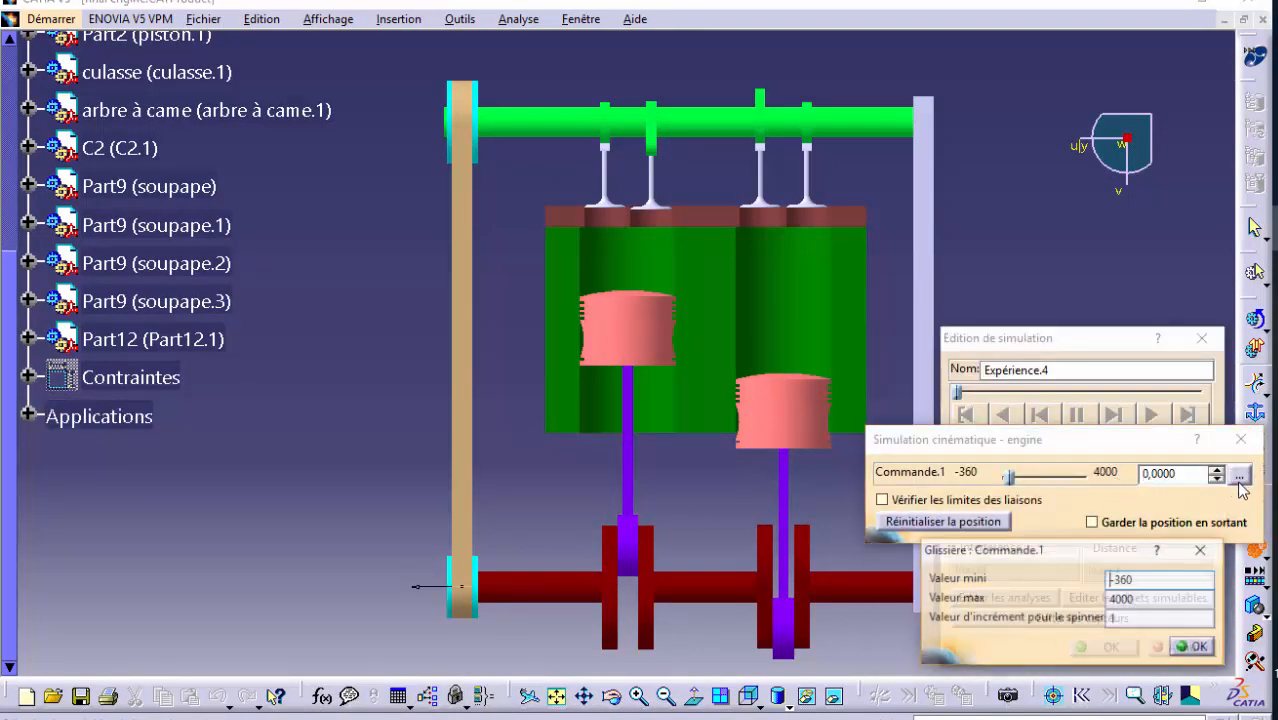
click(1195, 646)
drag(1068, 453, 1064, 640)
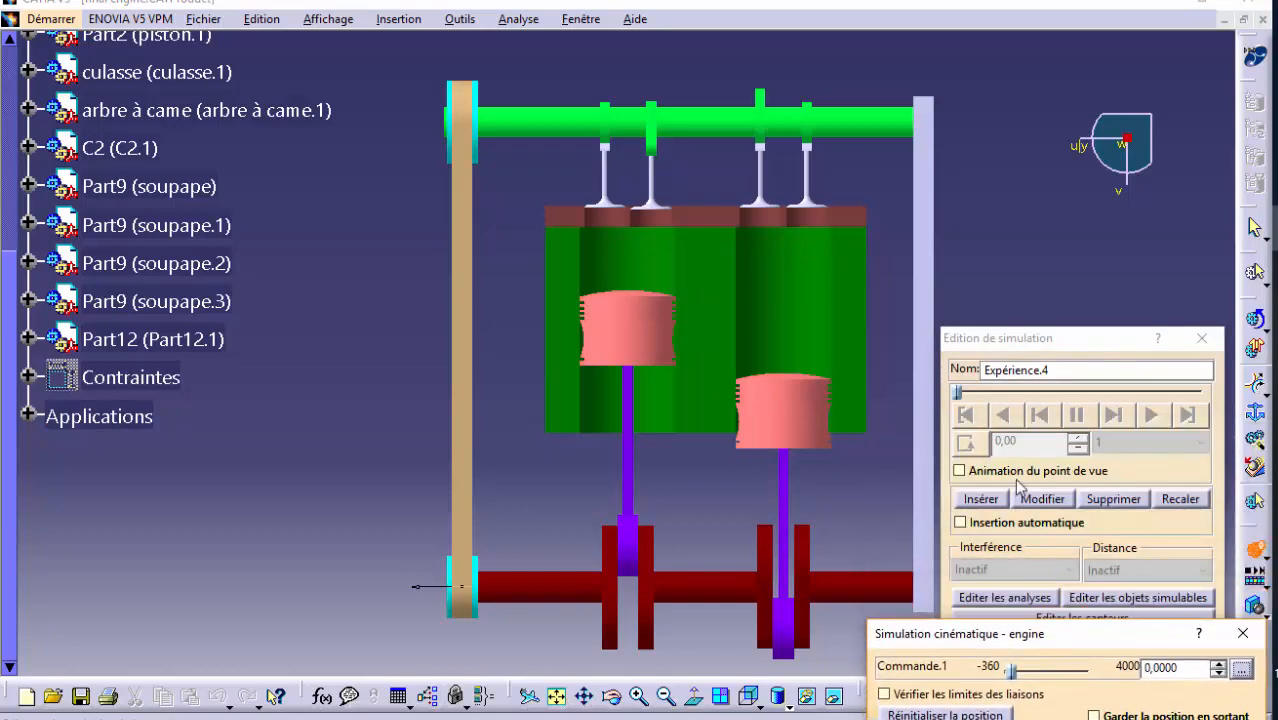
Enable automatic insertion and raise the Commande.1 value incrementally from 0 to about 4000 to record the engine motion
click(1050, 578)
click(1145, 668)
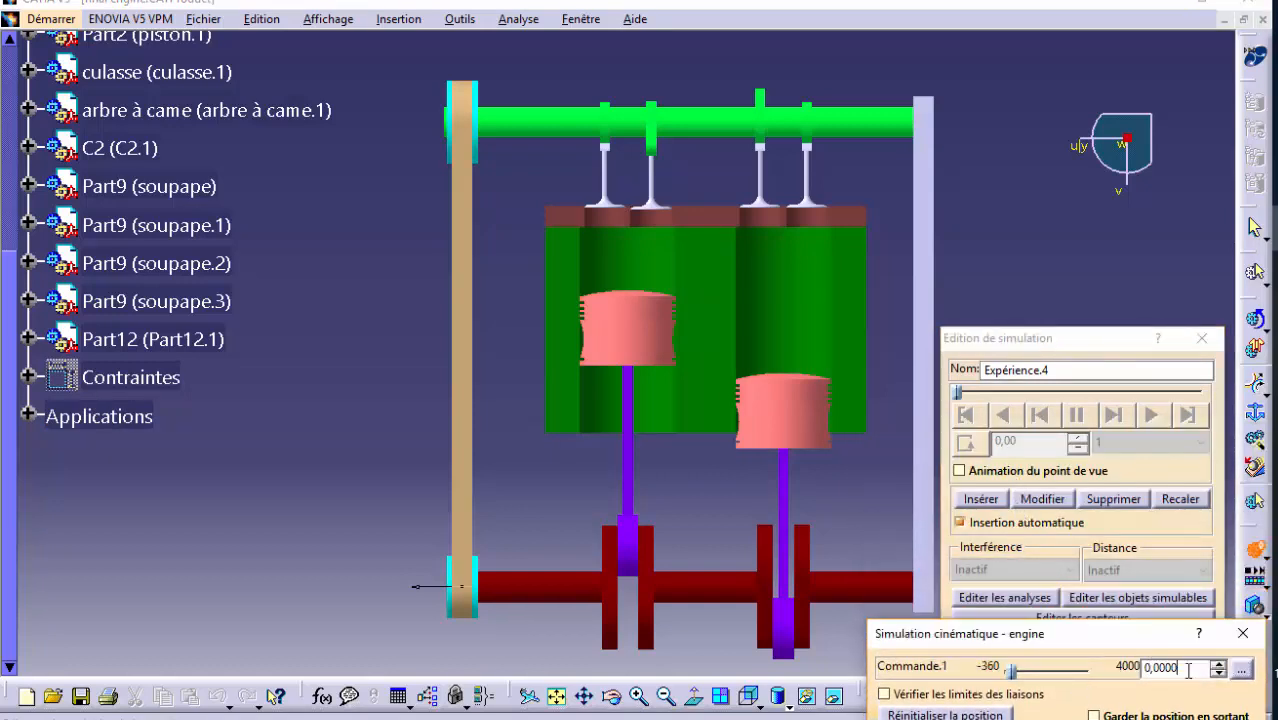
key(Up)
key(Up)
key(Up)
key(Up)
key(Up)
key(Up)
key(Up)
key(Up)
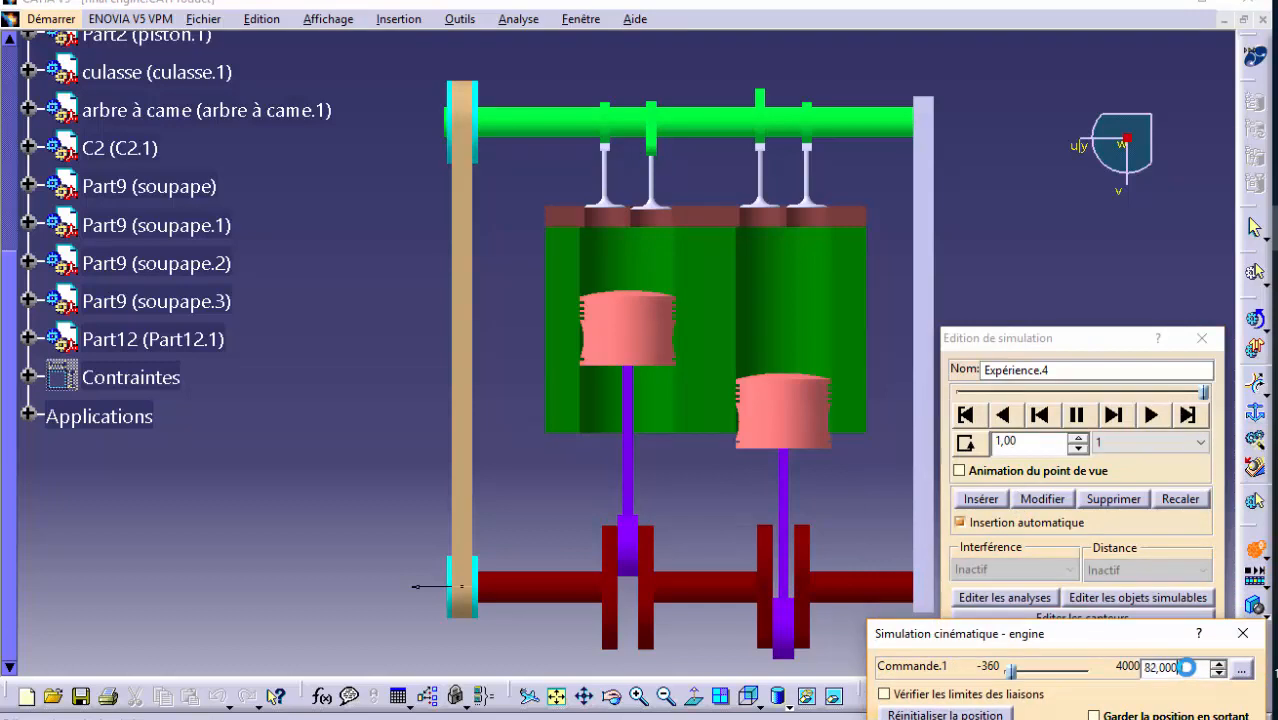
key(Up)
key(Up)
key(Up)
key(Up)
key(Up)
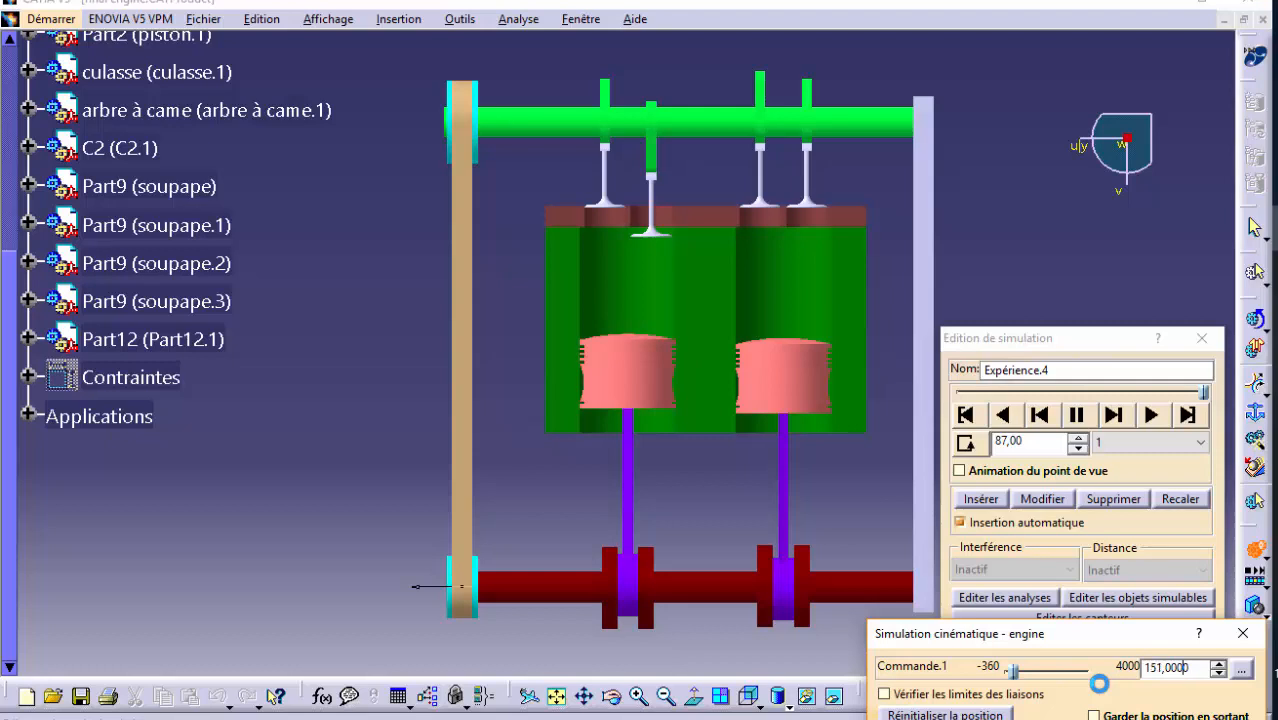
Uncover the simulation editing dialog and accept the recorded simulation Expérience.4
drag(1120, 632, 1110, 450)
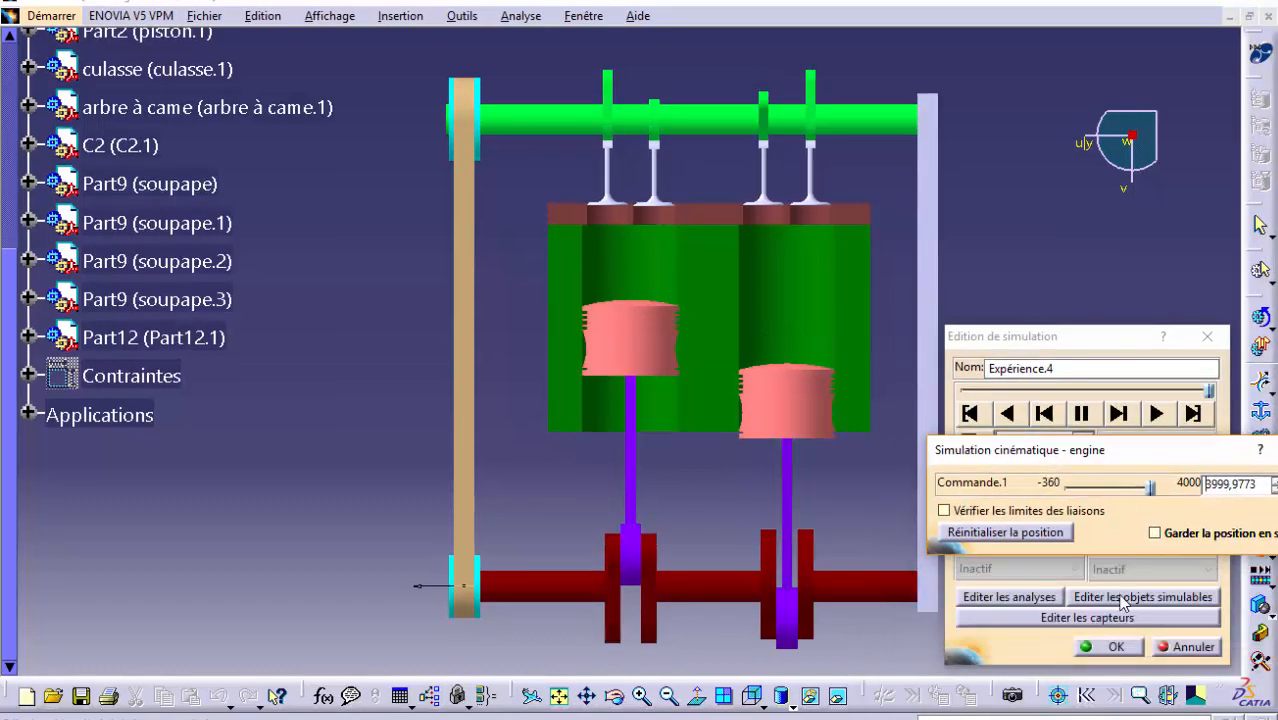
click(1118, 648)
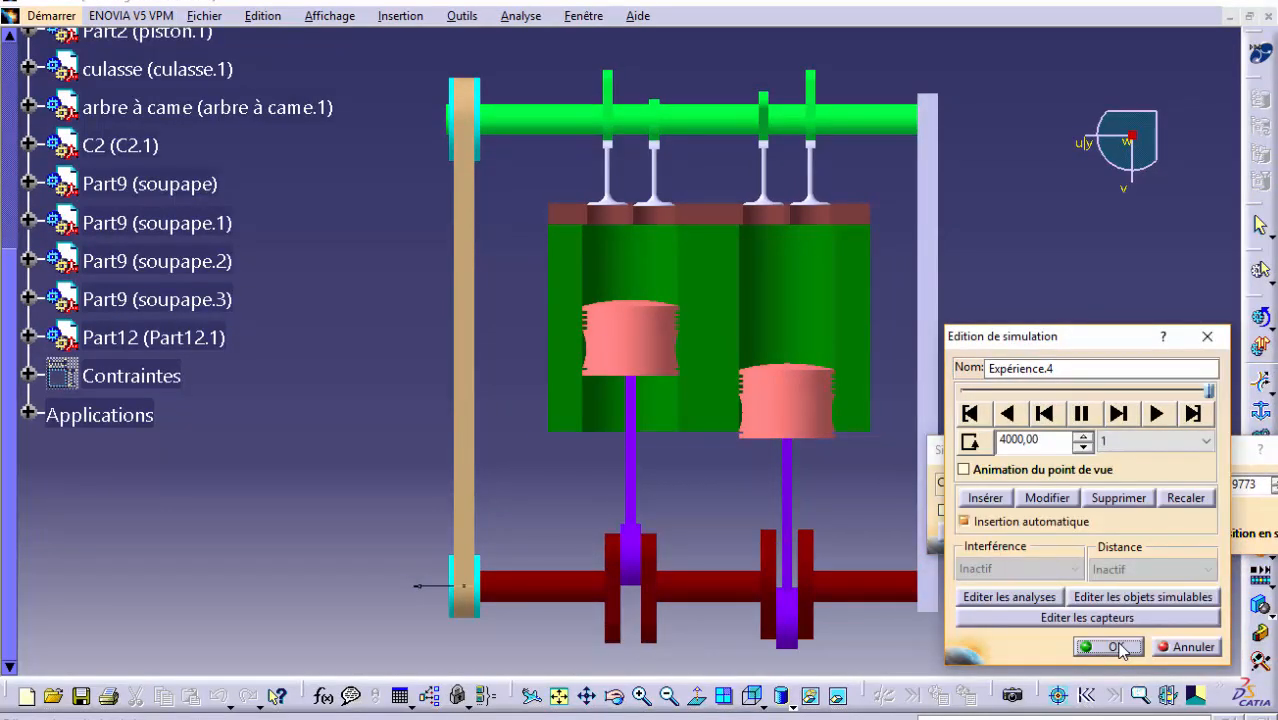
click(1118, 647)
Compile simulation Expérience.4 into a replay named Replay.4 with a time step of 1
click(1269, 556)
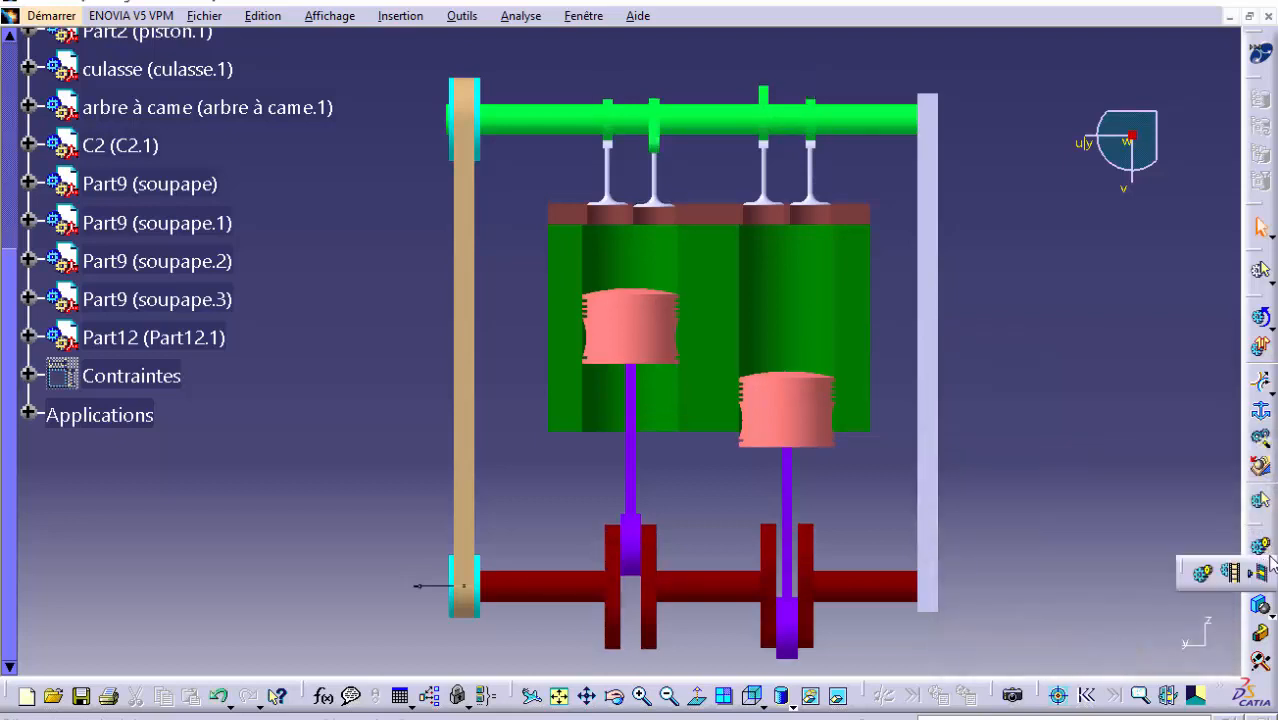
click(1236, 572)
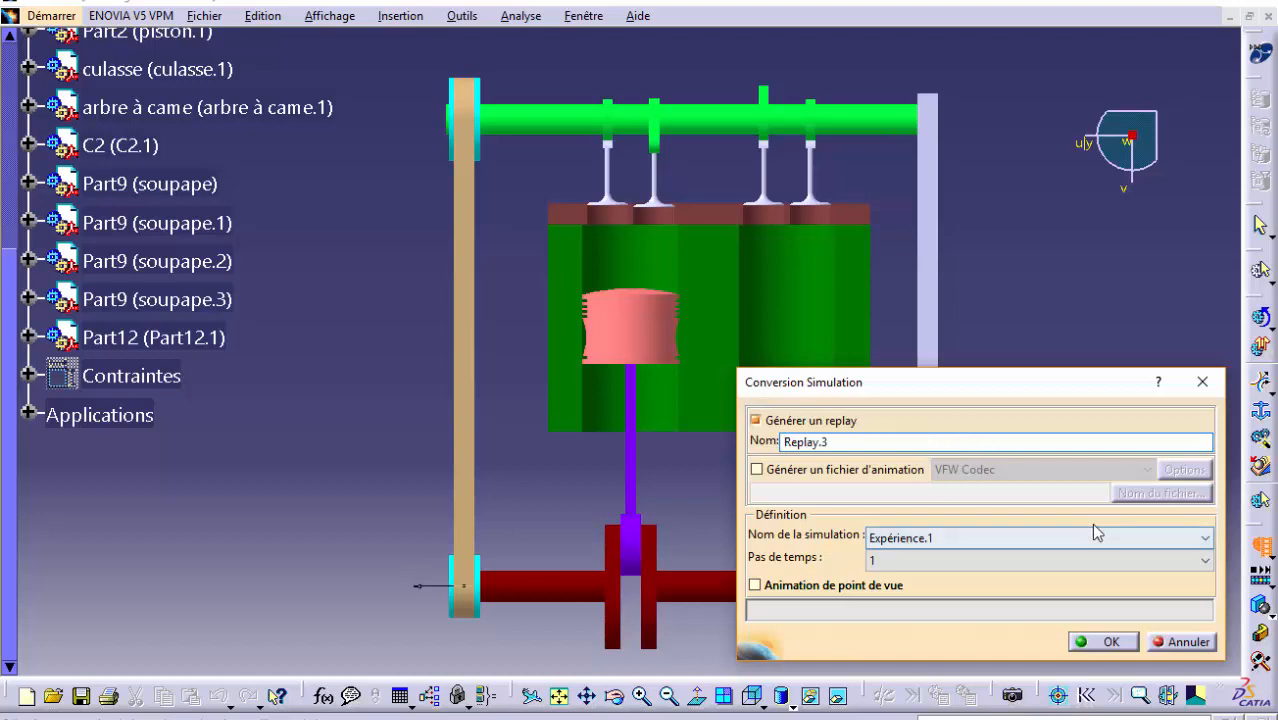
click(1104, 642)
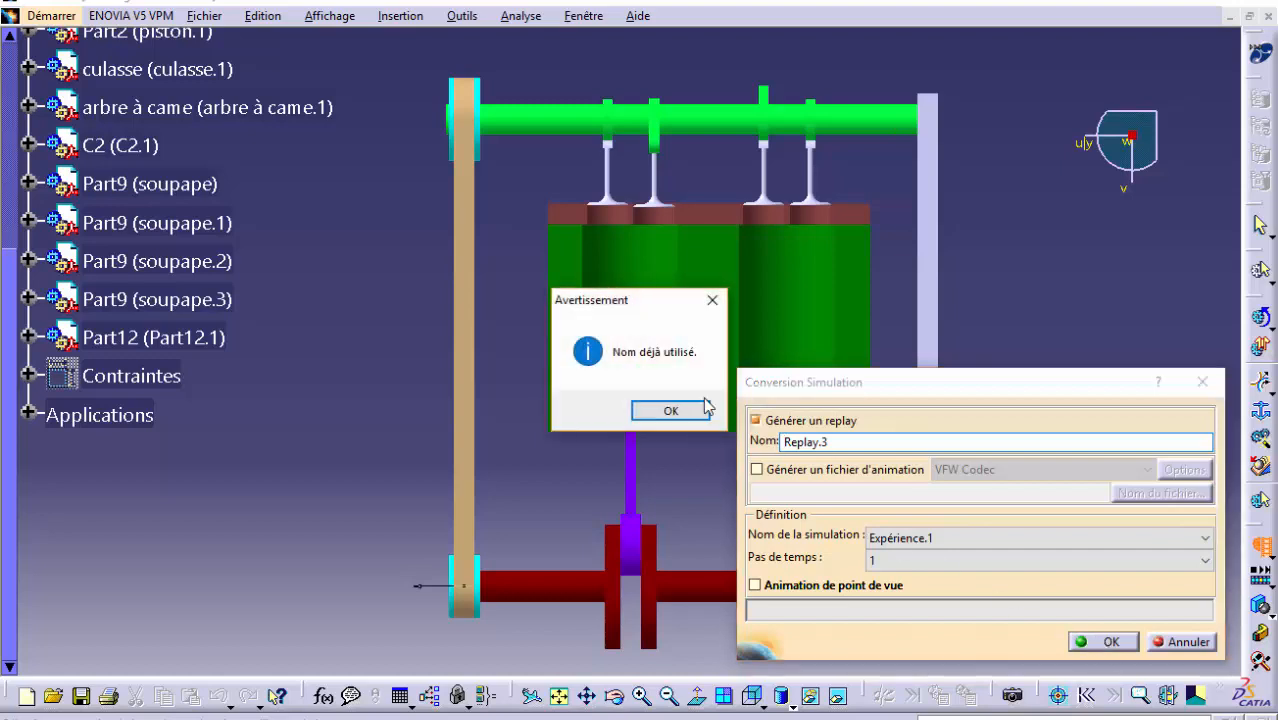
click(711, 303)
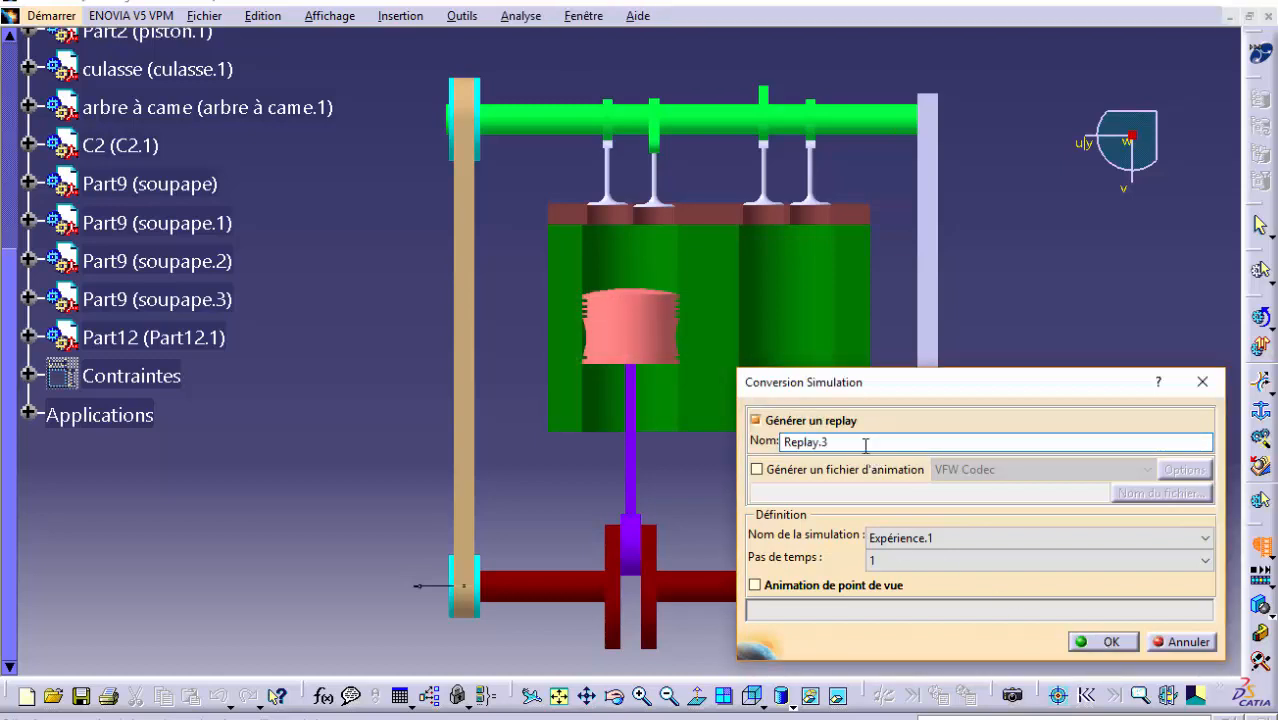
text(4)
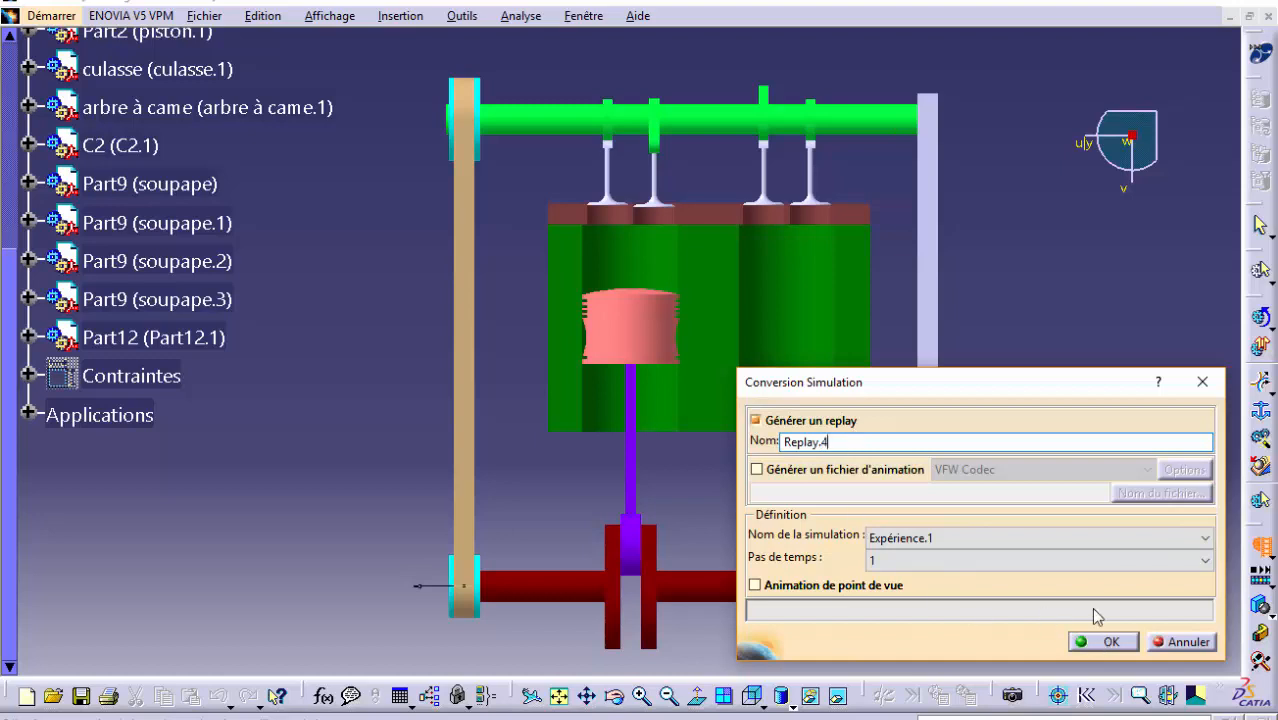
click(1081, 540)
click(1076, 605)
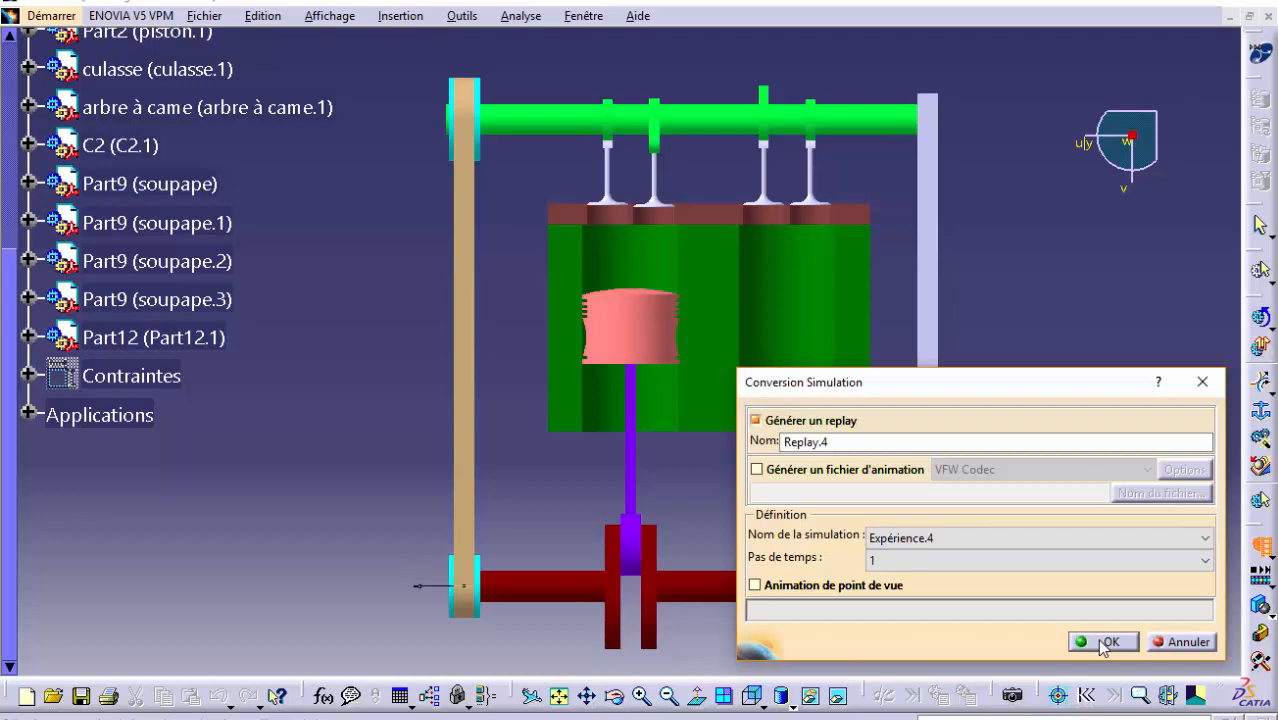
click(1102, 643)
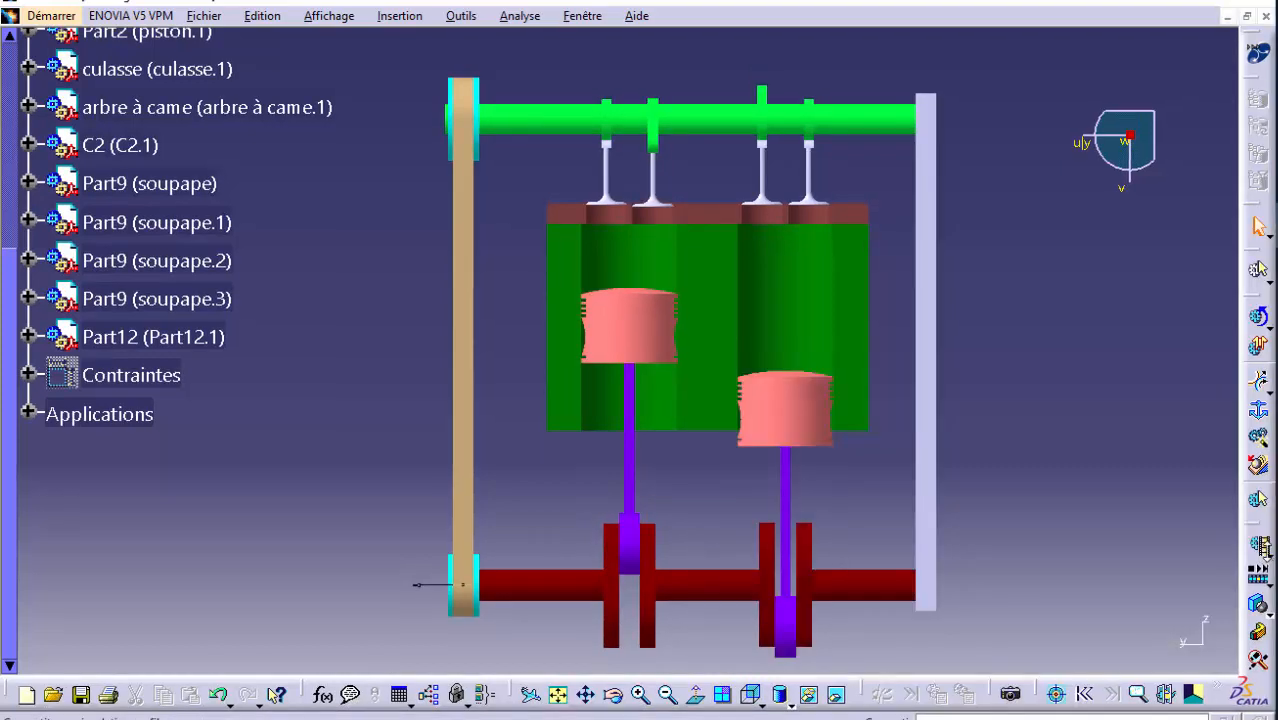
Open the film player, choose Replay.4 and play it with the player moved clear of the engine
click(1254, 584)
click(1258, 572)
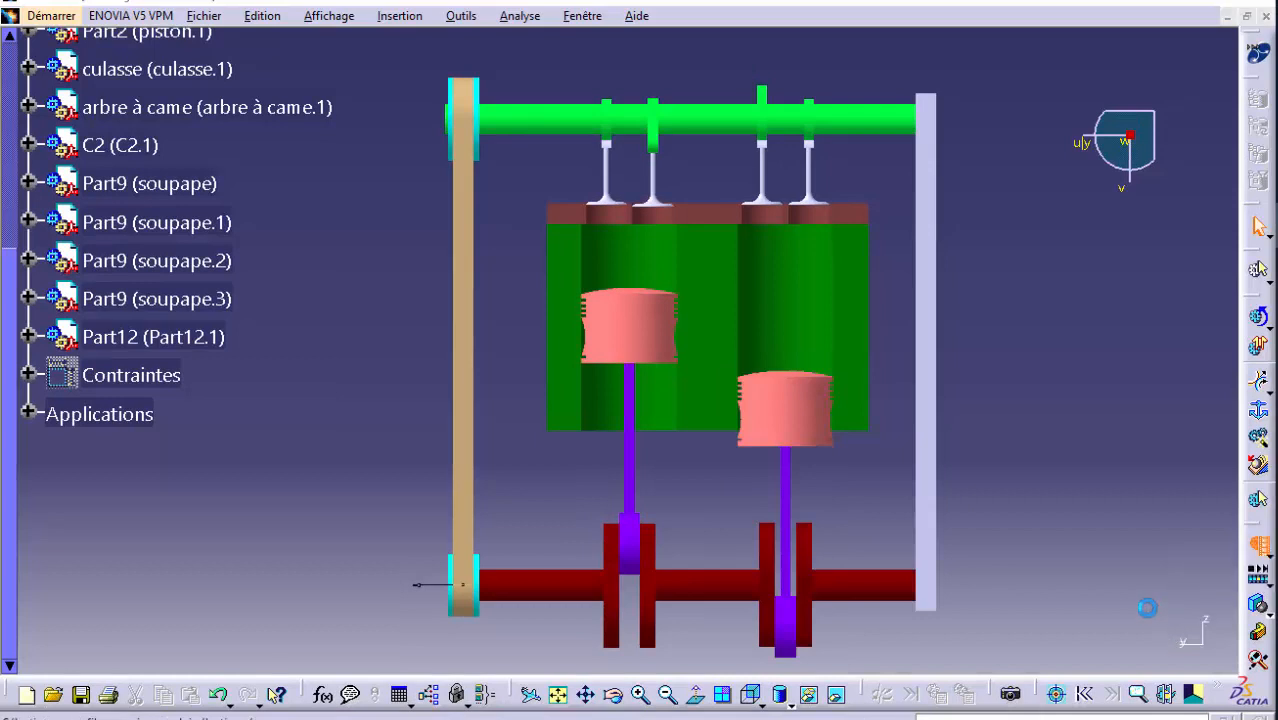
drag(1125, 478, 1164, 668)
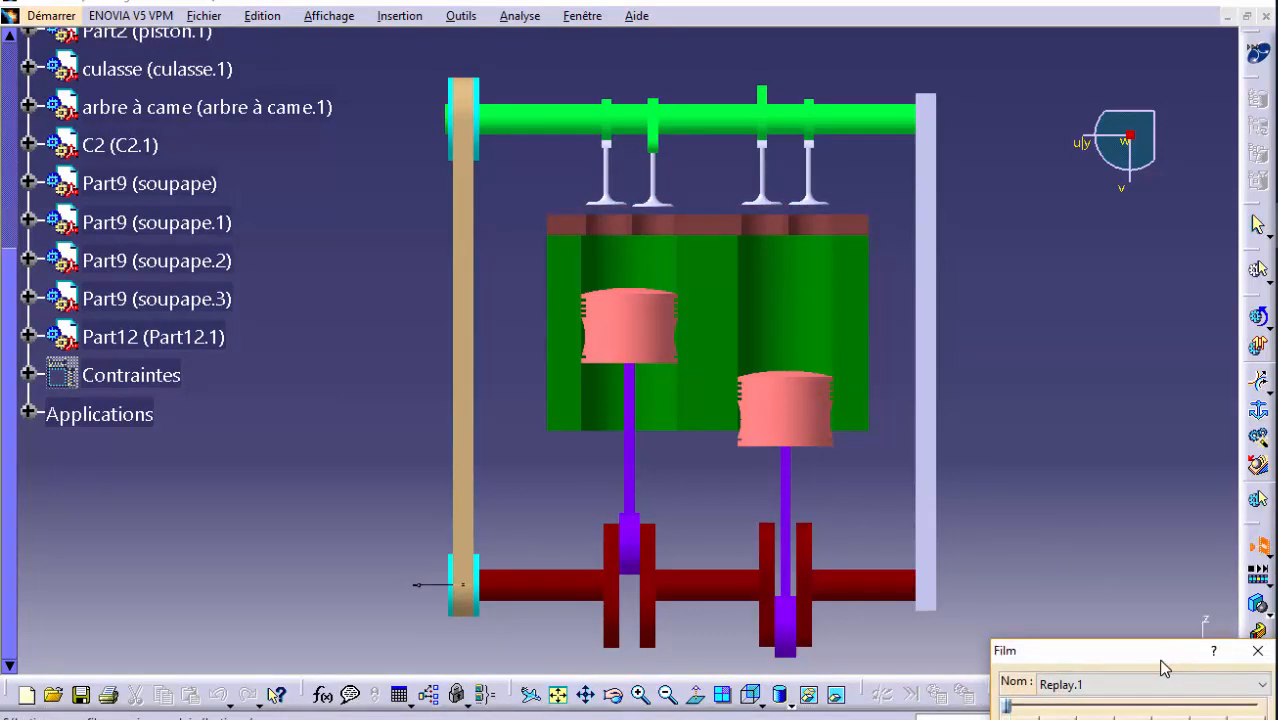
click(1178, 686)
click(1176, 686)
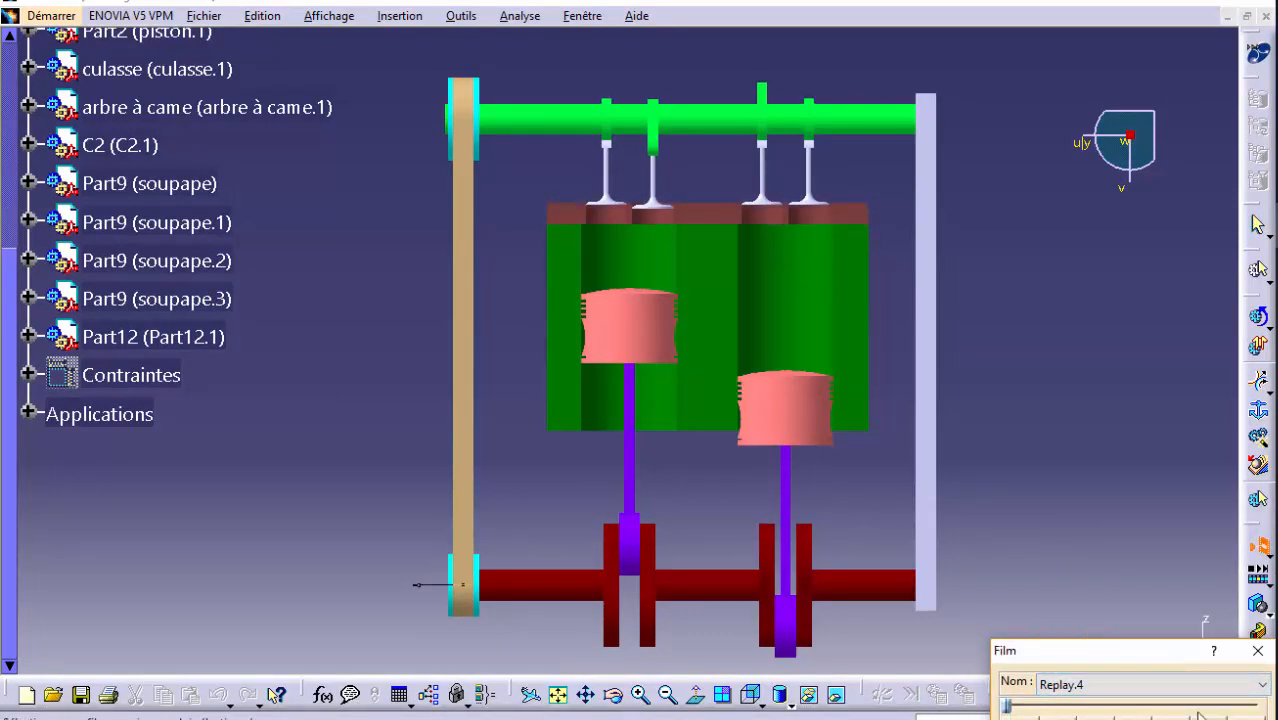
drag(1177, 655, 1139, 712)
click(1220, 699)
click(1203, 661)
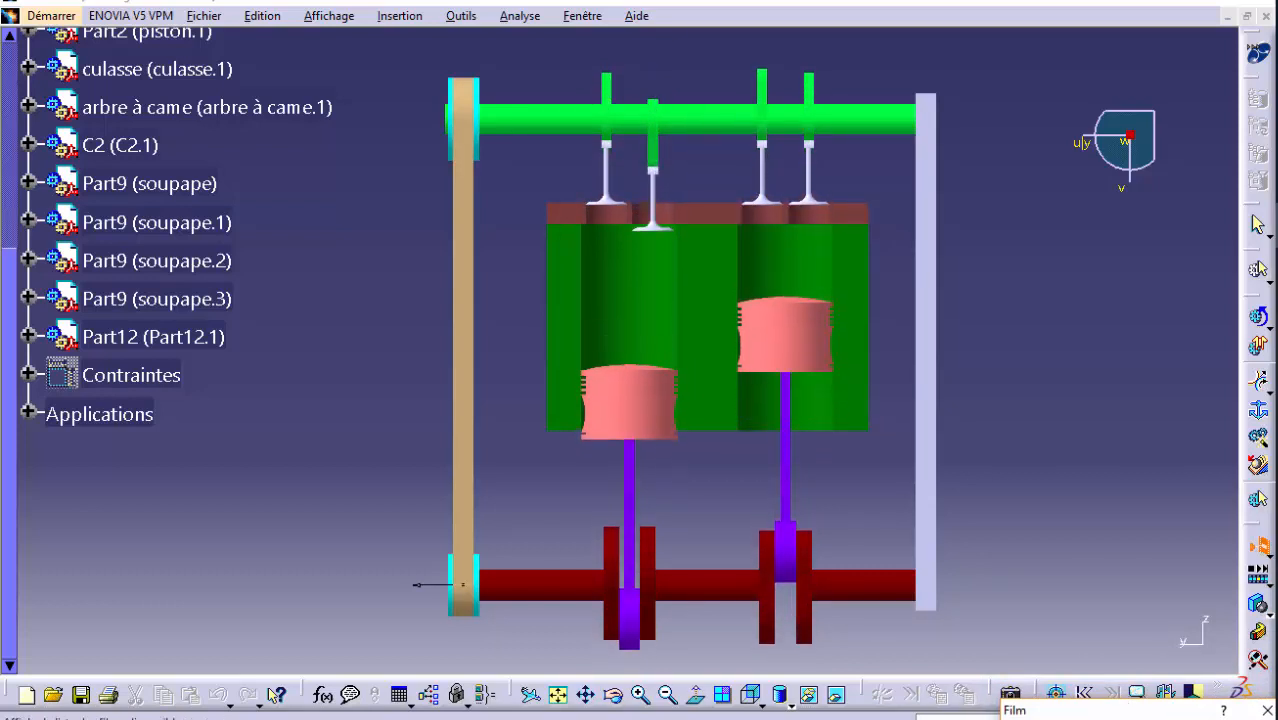
drag(1138, 712, 1150, 592)
drag(1159, 714, 1155, 705)
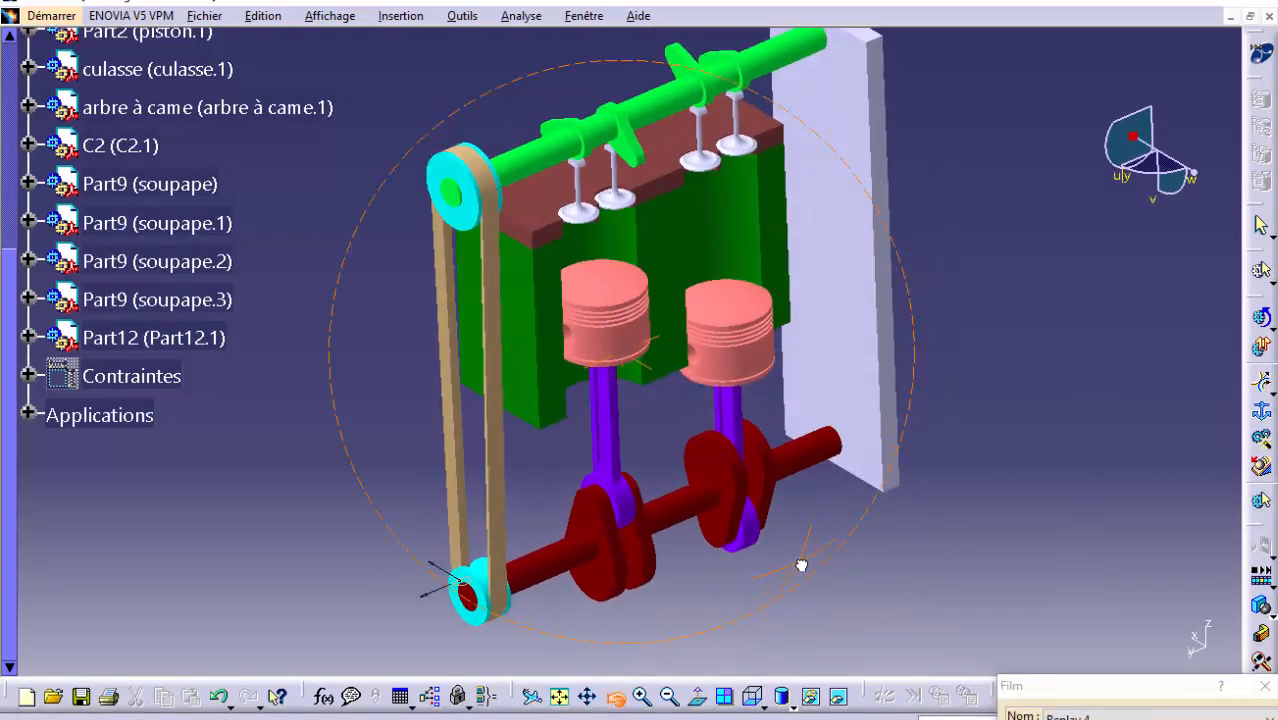
Examine the engine in Replay.4 from the pulley side and the end-plate side, including a closer look at the pistons and valves
middle_drag(802, 565, 874, 500)
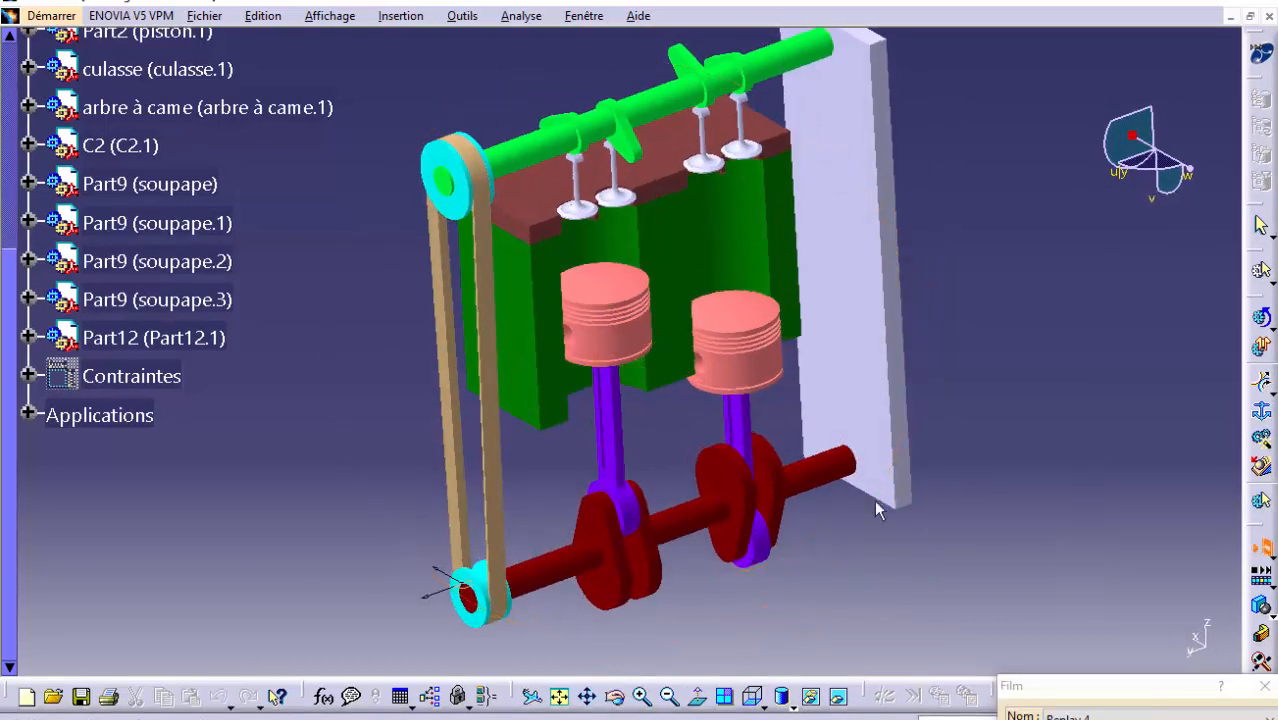
middle_drag(945, 466, 924, 520)
middle_drag(824, 608, 866, 598)
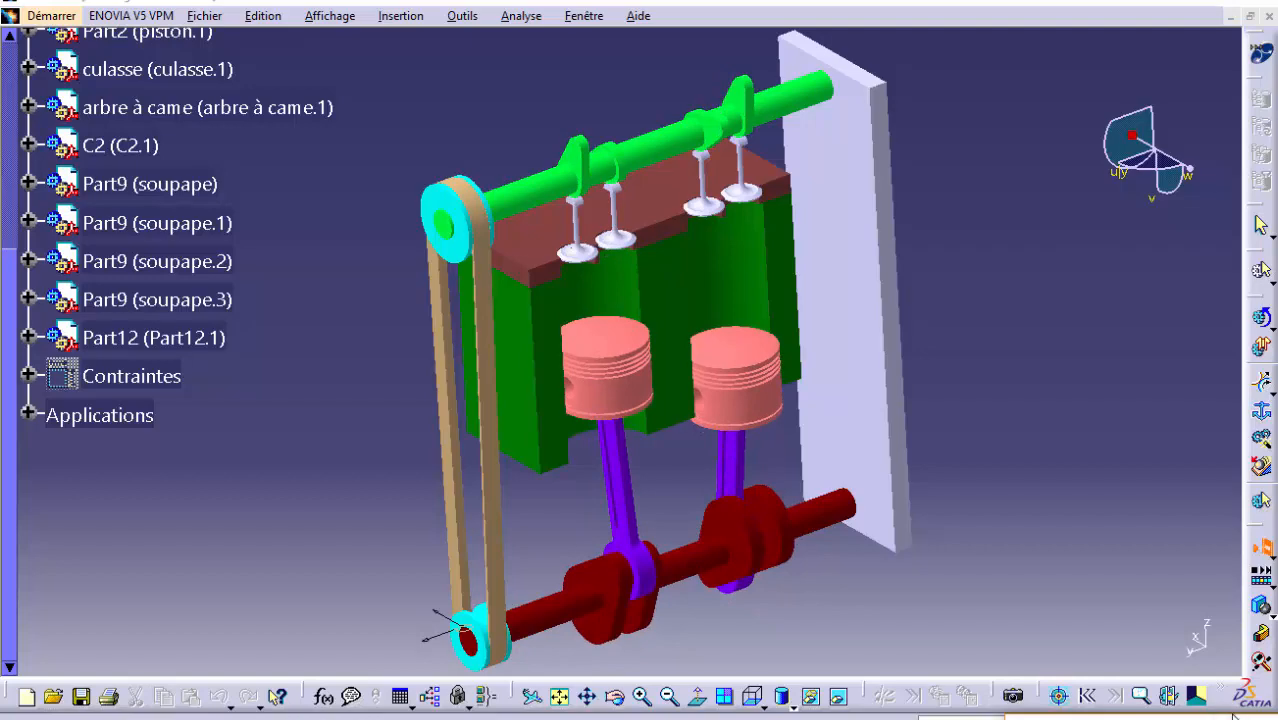
click(616, 697)
drag(1053, 371, 771, 546)
middle_drag(700, 526, 699, 492)
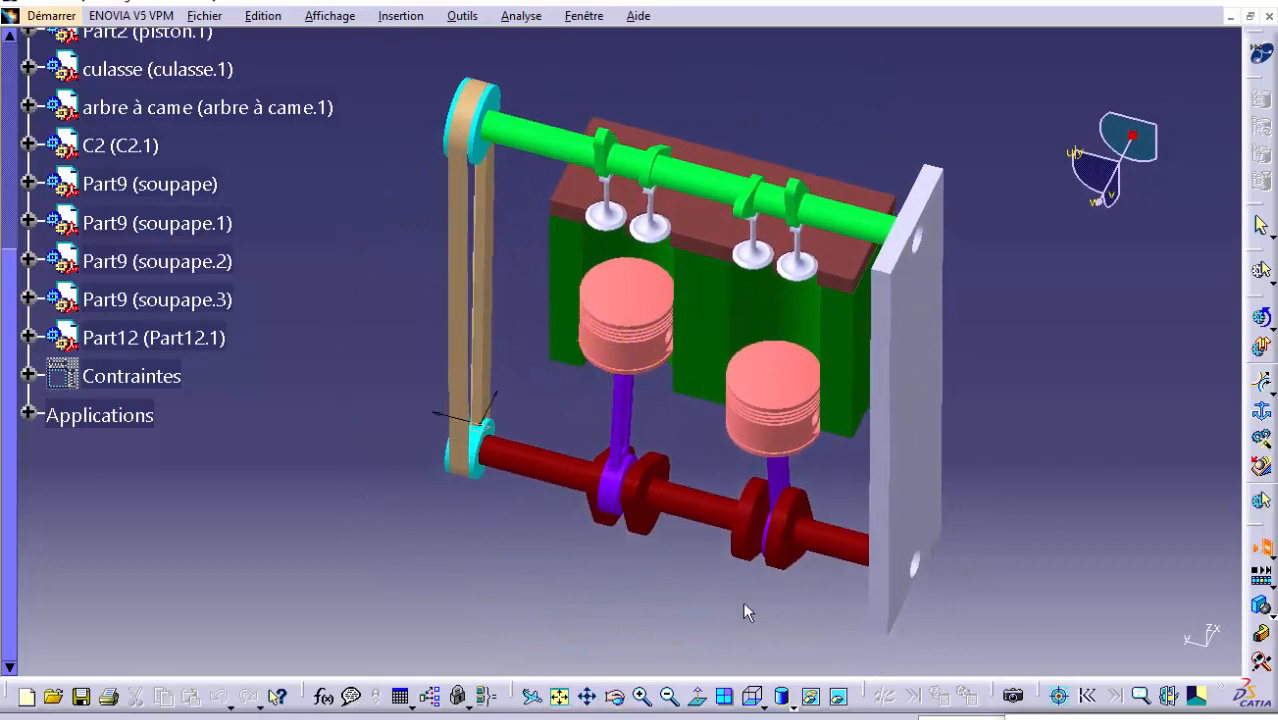
click(643, 696)
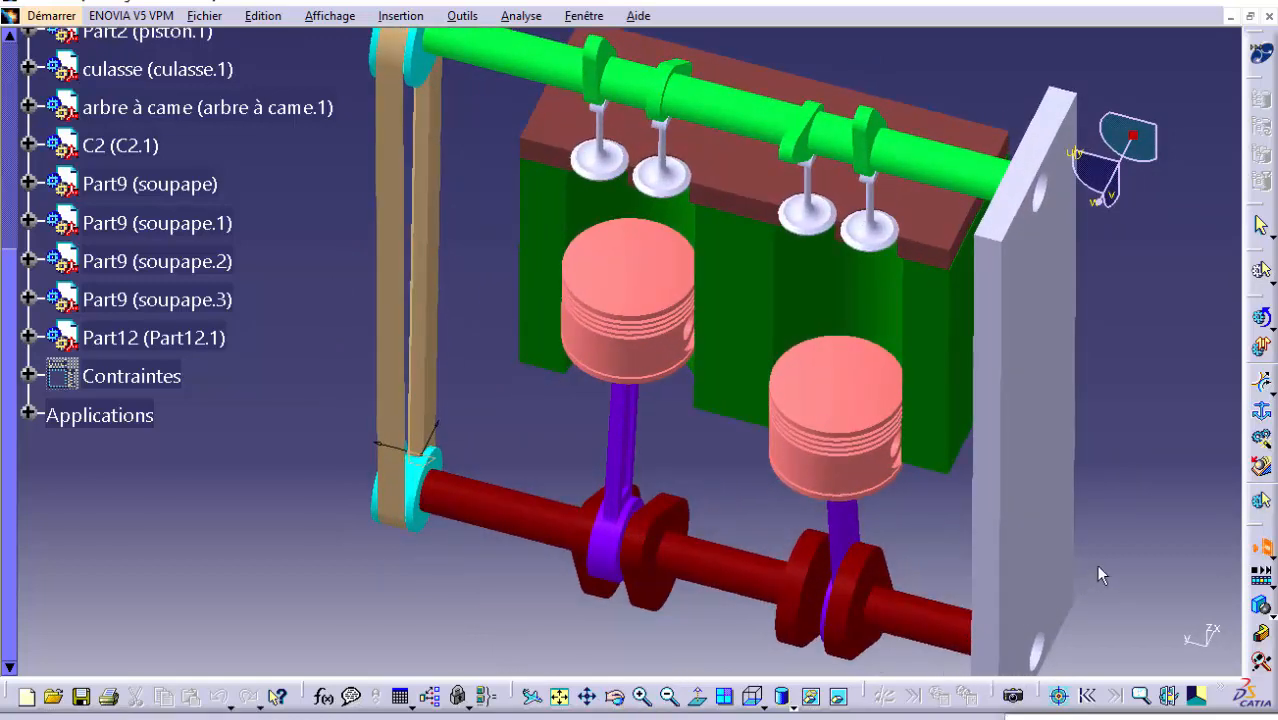
click(668, 697)
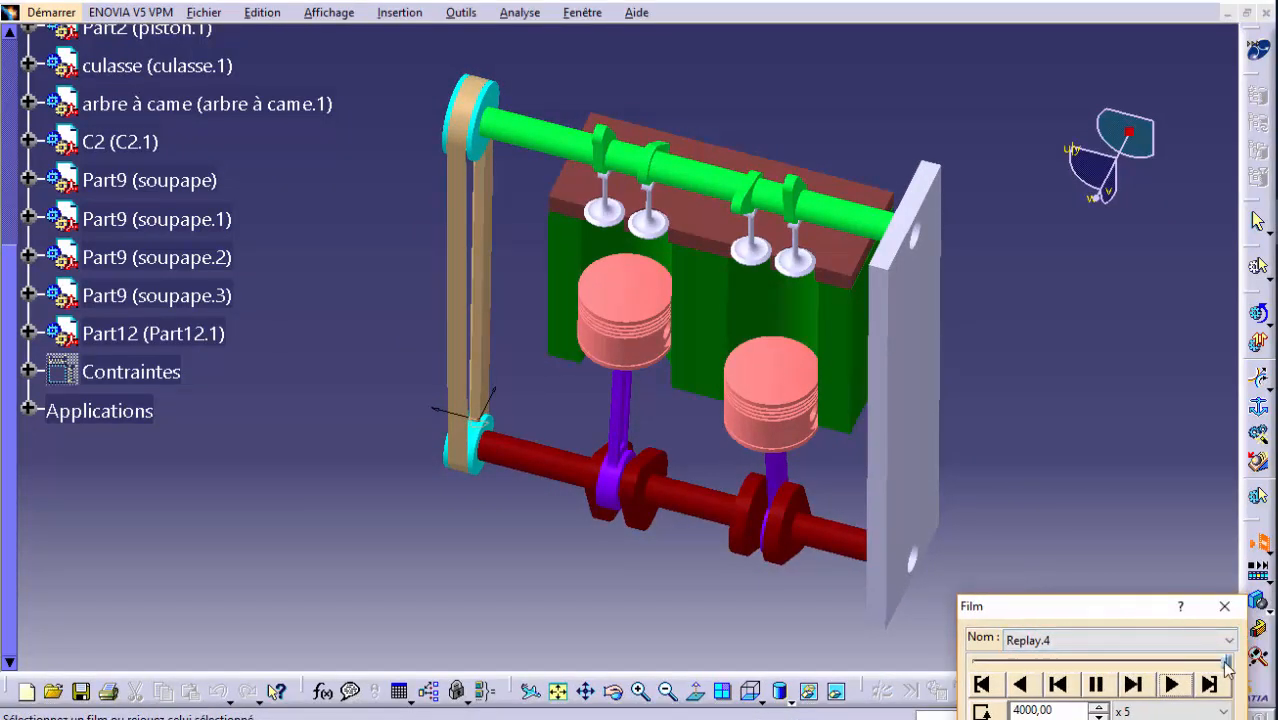
Play Replay.4 again with the whole engine in view and once more with the pistons and valves enlarged
click(1172, 684)
drag(1140, 610, 1182, 706)
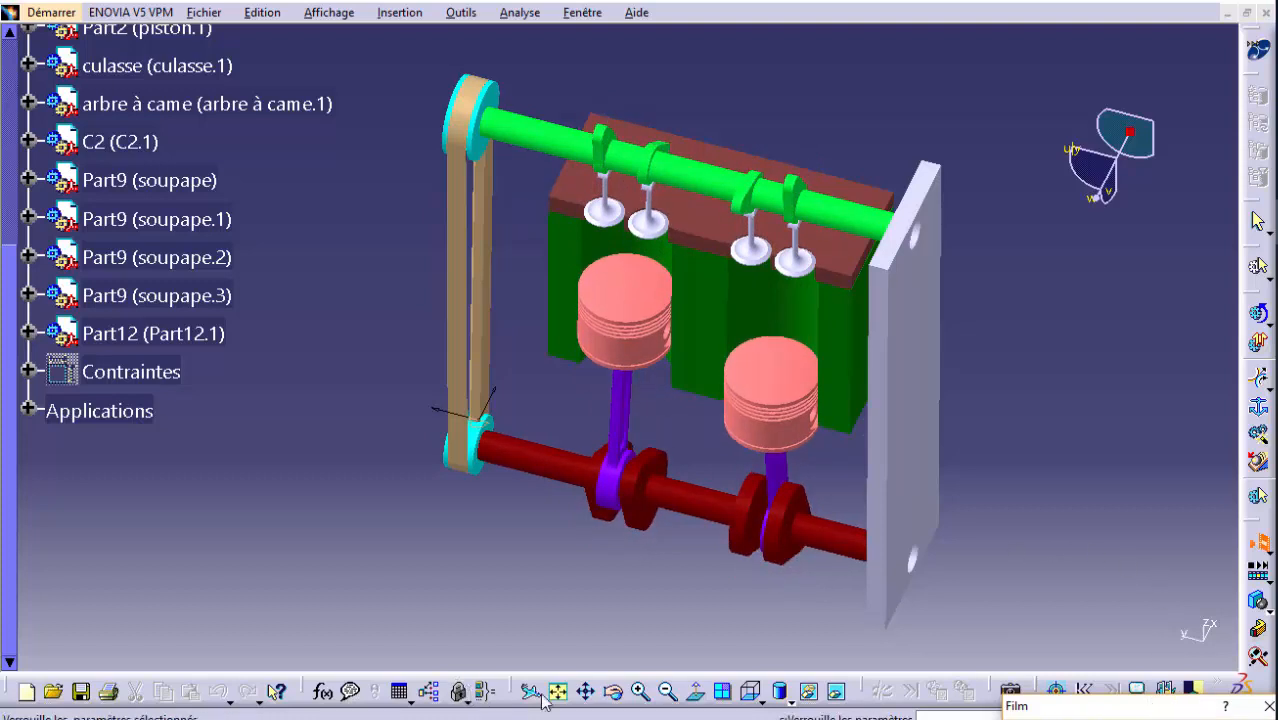
click(641, 690)
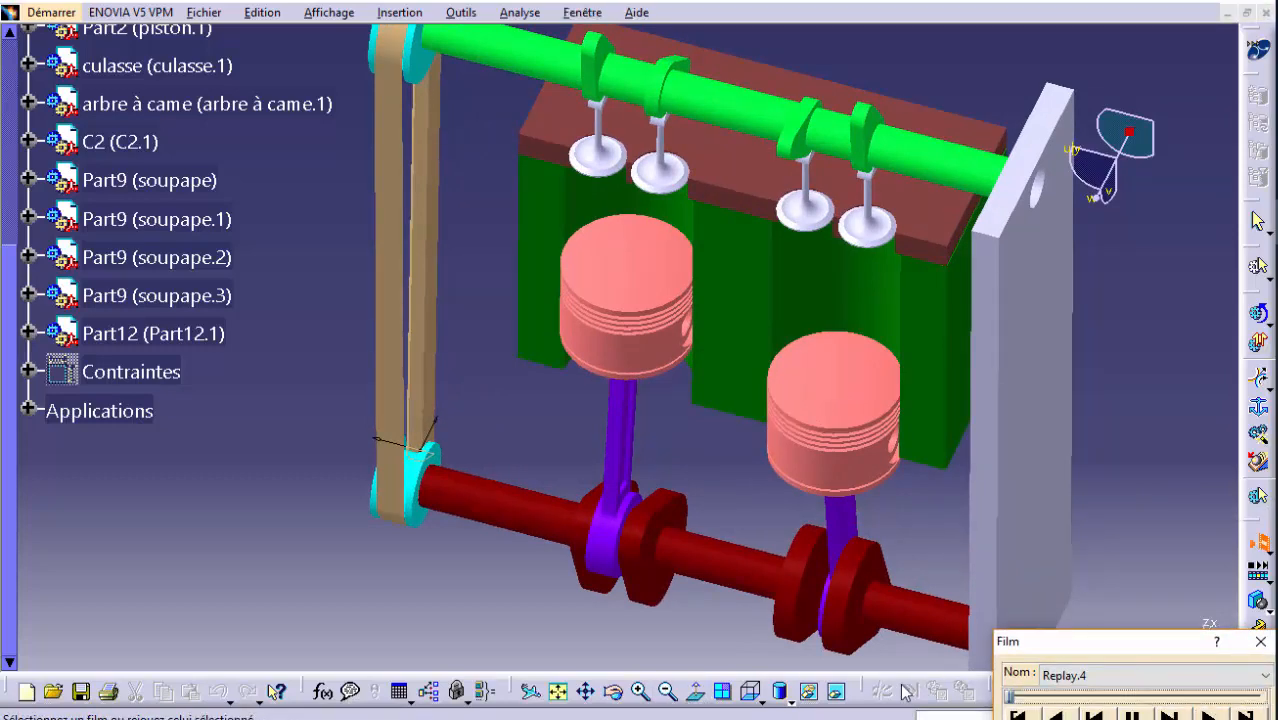
click(1216, 714)
drag(1137, 648, 1155, 719)
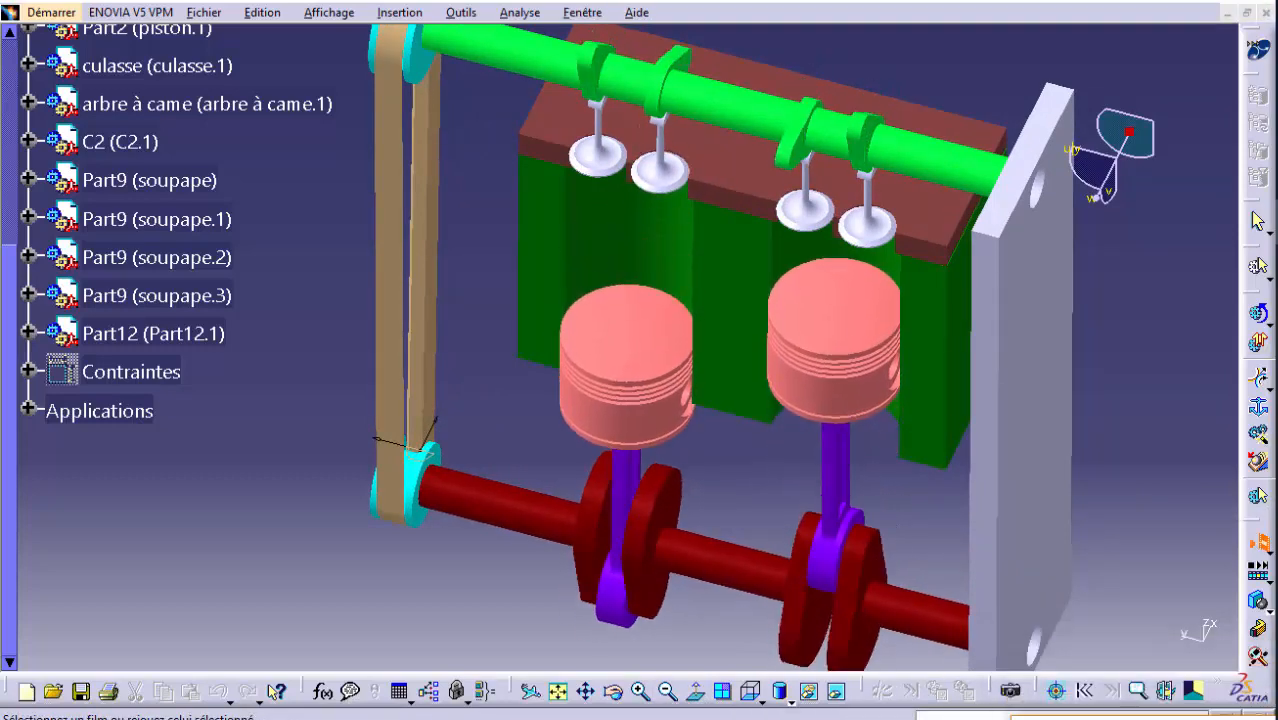